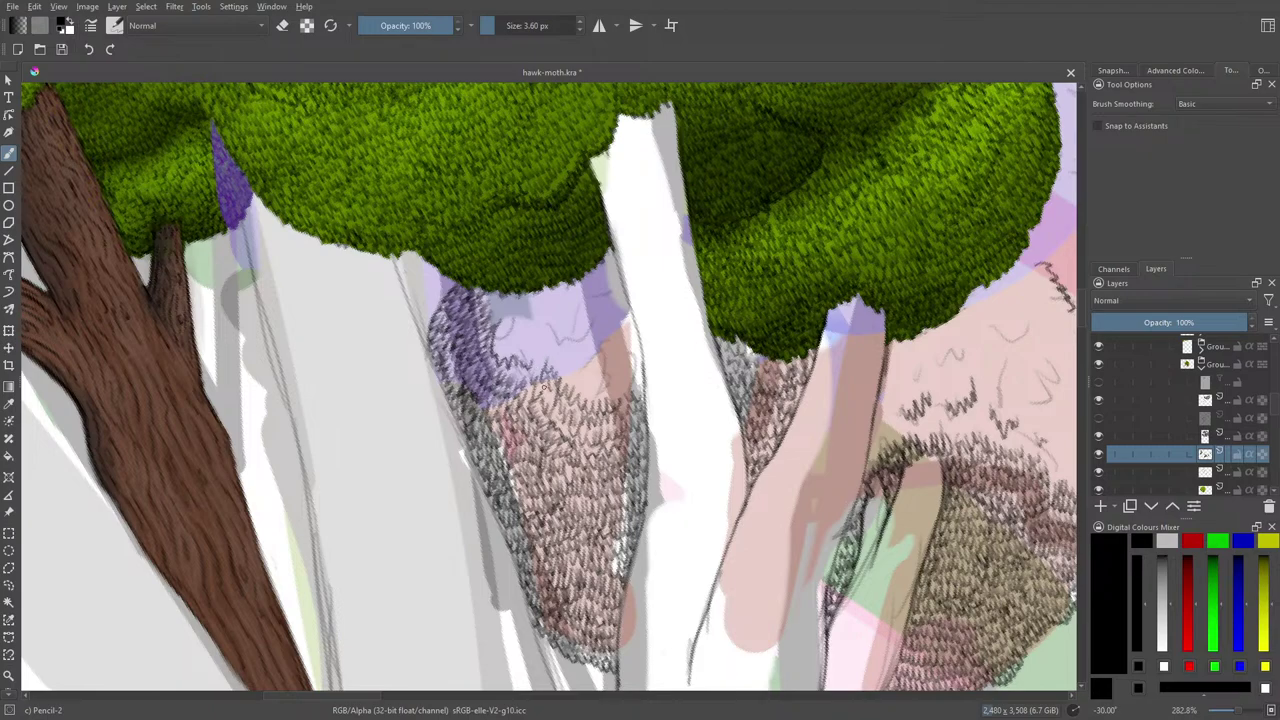
# Fill the unhatched purple area beneath the green canopy, beside the white trunk, with small black leaf strokes using Pencil-2
pyautogui.moveTo(544, 388); pyautogui.dragTo(560, 420)
pyautogui.moveTo(491, 295)
pyautogui.mouseDown()
pyautogui.moveTo(503, 334)
pyautogui.moveTo(590, 390)
pyautogui.moveTo(640, 378)
pyautogui.moveTo(585, 389)
pyautogui.mouseUp()
pyautogui.moveTo(638, 356)
pyautogui.mouseDown()
pyautogui.moveTo(608, 368)
pyautogui.moveTo(579, 352)
pyautogui.moveTo(634, 347)
pyautogui.moveTo(594, 330)
pyautogui.moveTo(622, 314)
pyautogui.moveTo(558, 336)
pyautogui.moveTo(546, 326)
pyautogui.moveTo(556, 364)
pyautogui.moveTo(546, 352)
pyautogui.moveTo(520, 380)
pyautogui.moveTo(512, 364)
pyautogui.moveTo(528, 376)
pyautogui.moveTo(530, 322)
pyautogui.moveTo(510, 306)
pyautogui.moveTo(518, 344)
pyautogui.mouseUp()
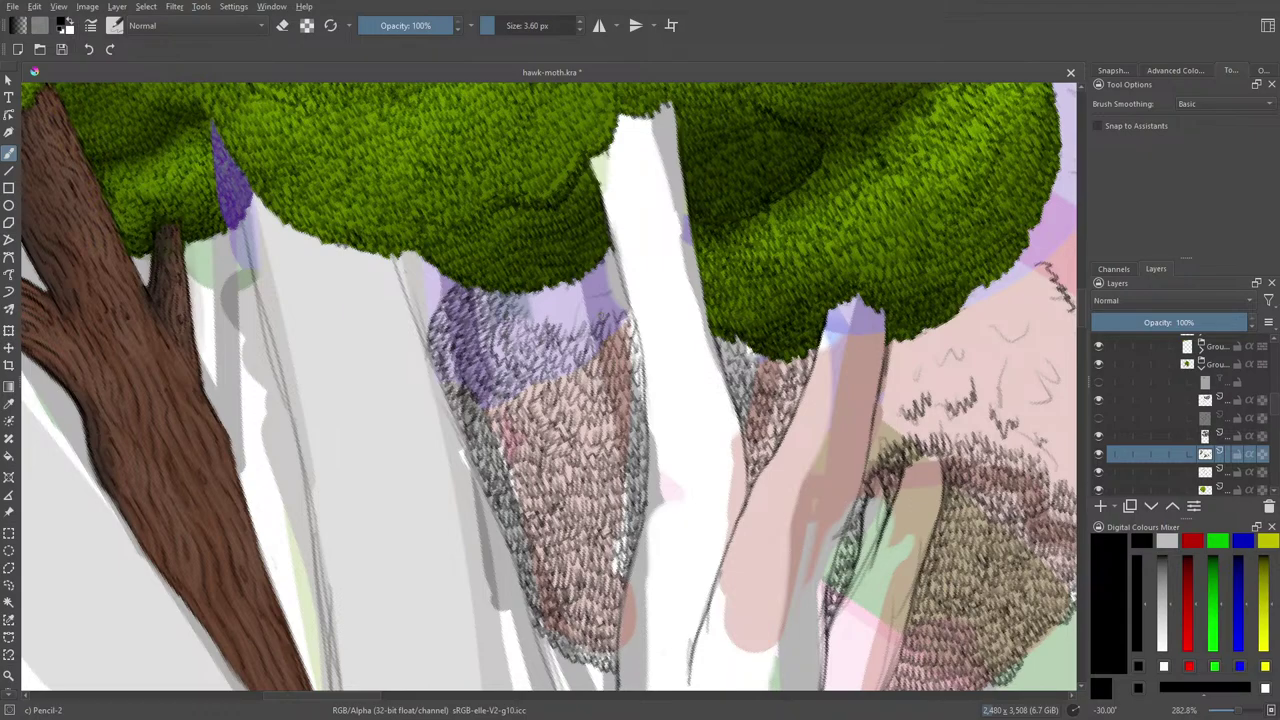
pyautogui.moveTo(620, 292)
pyautogui.mouseDown()
pyautogui.moveTo(575, 318)
pyautogui.moveTo(526, 292)
pyautogui.moveTo(590, 298)
pyautogui.moveTo(605, 279)
pyautogui.moveTo(616, 286)
pyautogui.moveTo(566, 283)
pyautogui.moveTo(614, 252)
pyautogui.mouseUp()
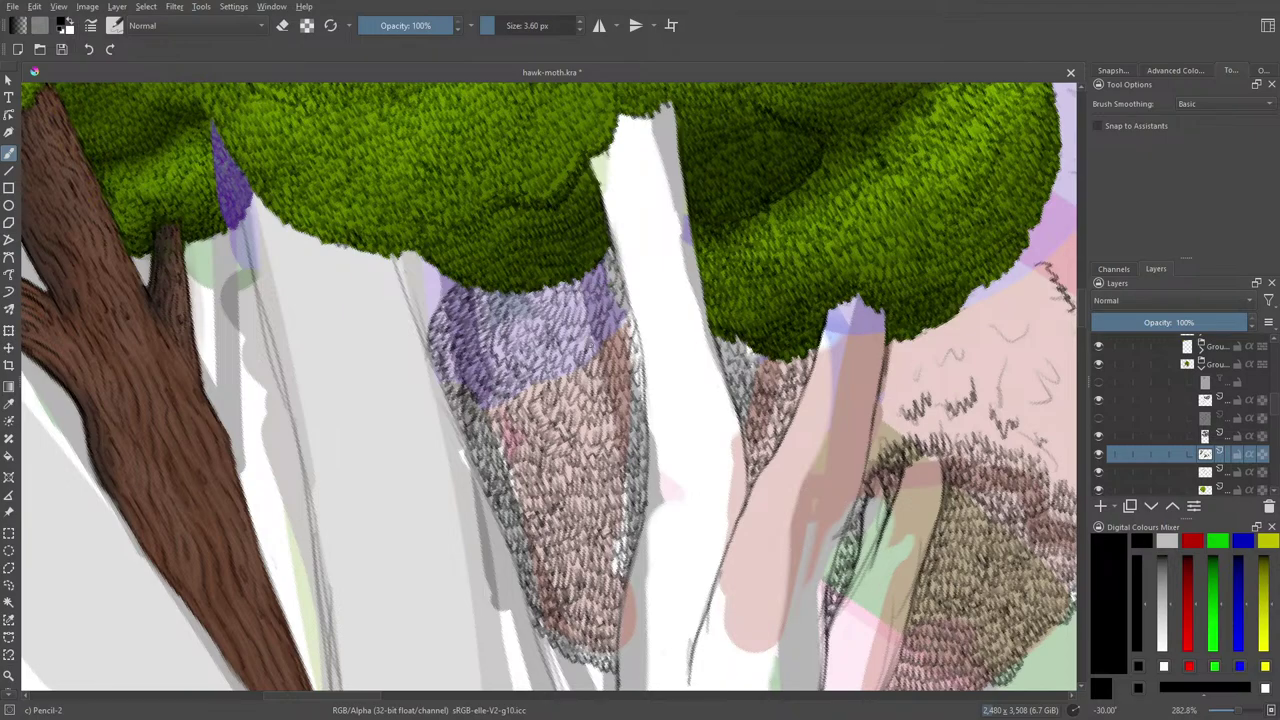
# Extend the black leaf hatching upward from the dark ridge above the short branch into the pink foliage area
pyautogui.moveTo(336, 694); pyautogui.dragTo(372, 686)
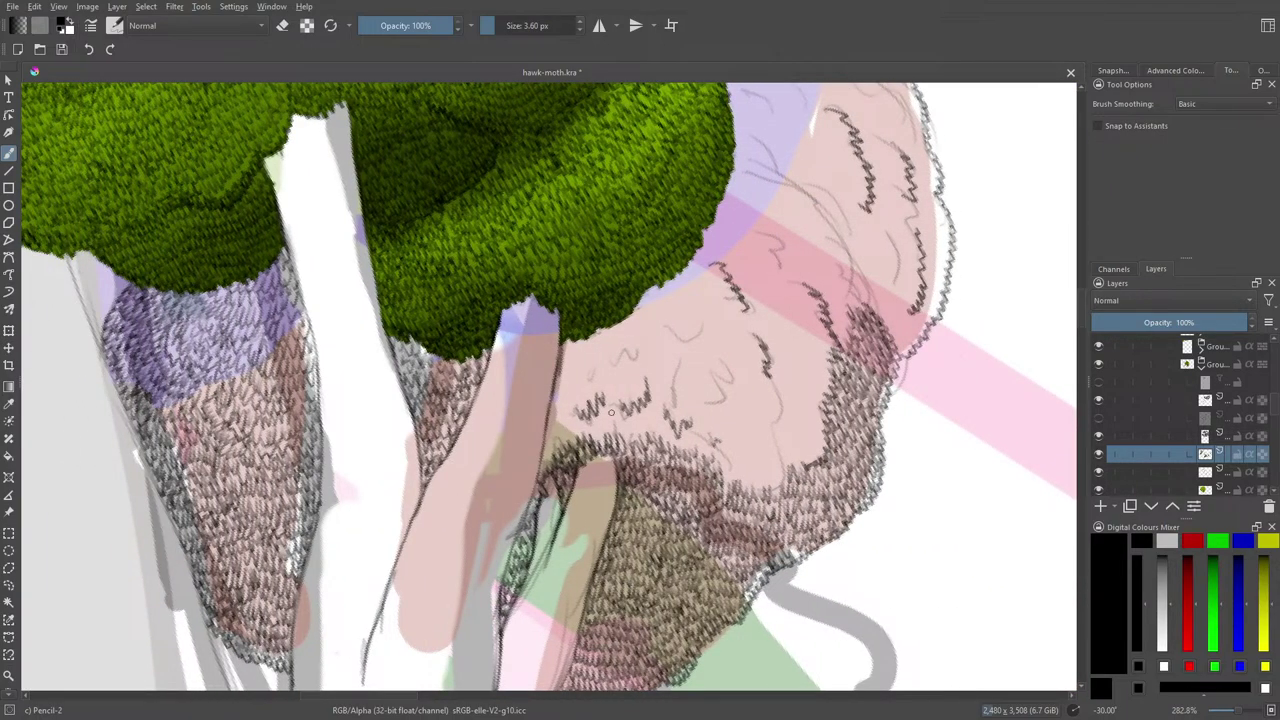
pyautogui.moveTo(550, 455)
pyautogui.mouseDown()
pyautogui.moveTo(588, 420)
pyautogui.moveTo(648, 428)
pyautogui.moveTo(626, 414)
pyautogui.moveTo(558, 418)
pyautogui.moveTo(544, 452)
pyautogui.mouseUp()
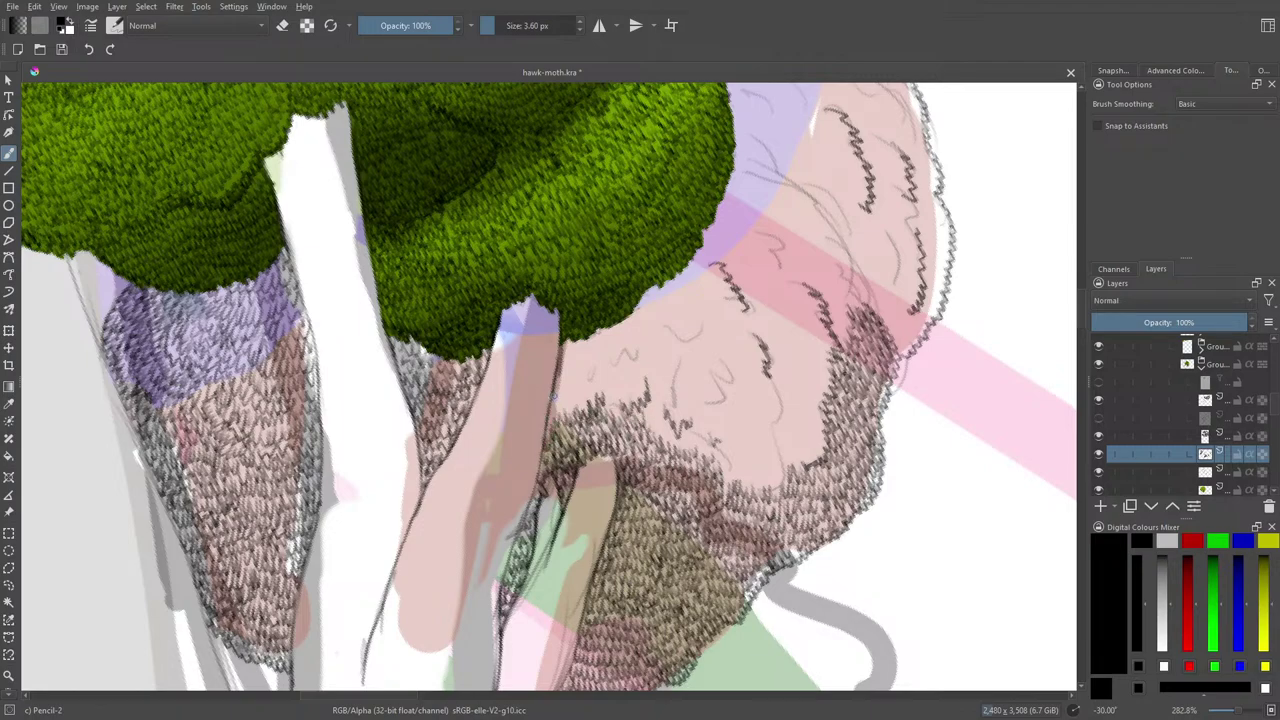
pyautogui.moveTo(568, 405)
pyautogui.mouseDown()
pyautogui.moveTo(596, 377)
pyautogui.moveTo(622, 390)
pyautogui.moveTo(636, 378)
pyautogui.moveTo(598, 414)
pyautogui.moveTo(560, 378)
pyautogui.moveTo(658, 358)
pyautogui.moveTo(598, 375)
pyautogui.mouseUp()
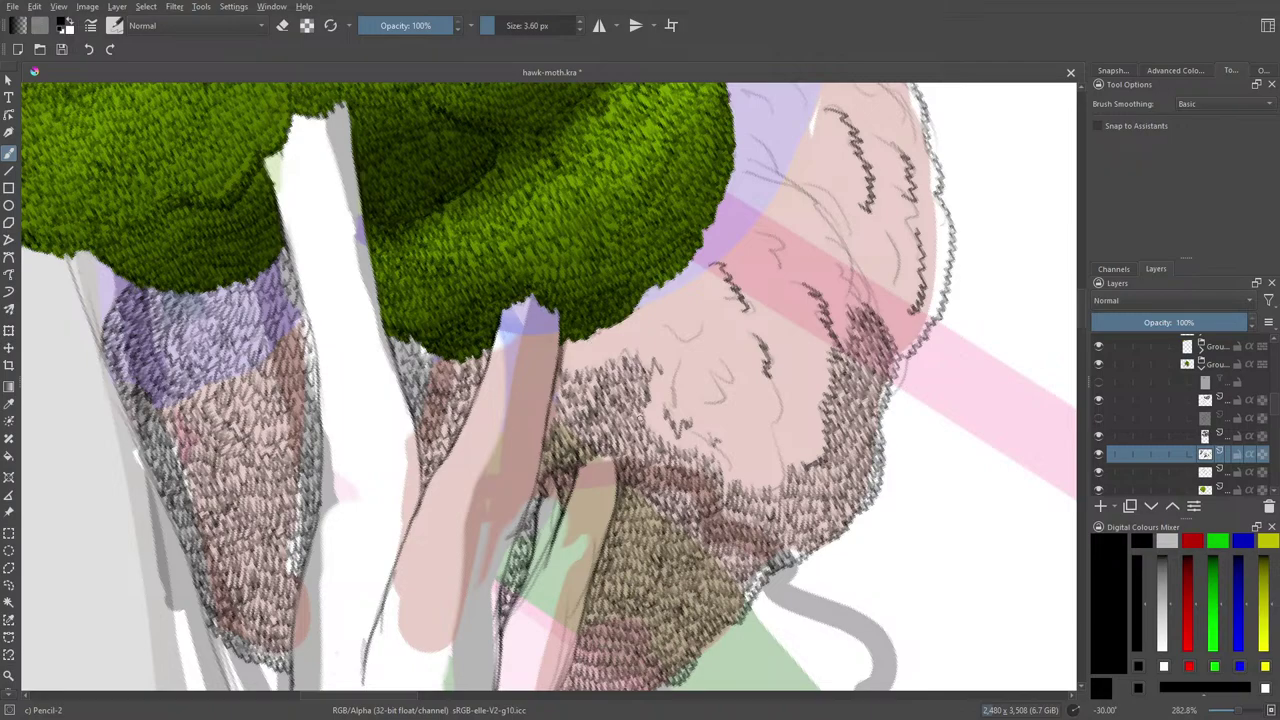
pyautogui.moveTo(650, 428)
pyautogui.mouseDown()
pyautogui.moveTo(656, 410)
pyautogui.moveTo(683, 442)
pyautogui.moveTo(690, 424)
pyautogui.mouseUp()
pyautogui.moveTo(696, 442); pyautogui.dragTo(704, 434)
pyautogui.moveTo(706, 450); pyautogui.dragTo(711, 445)
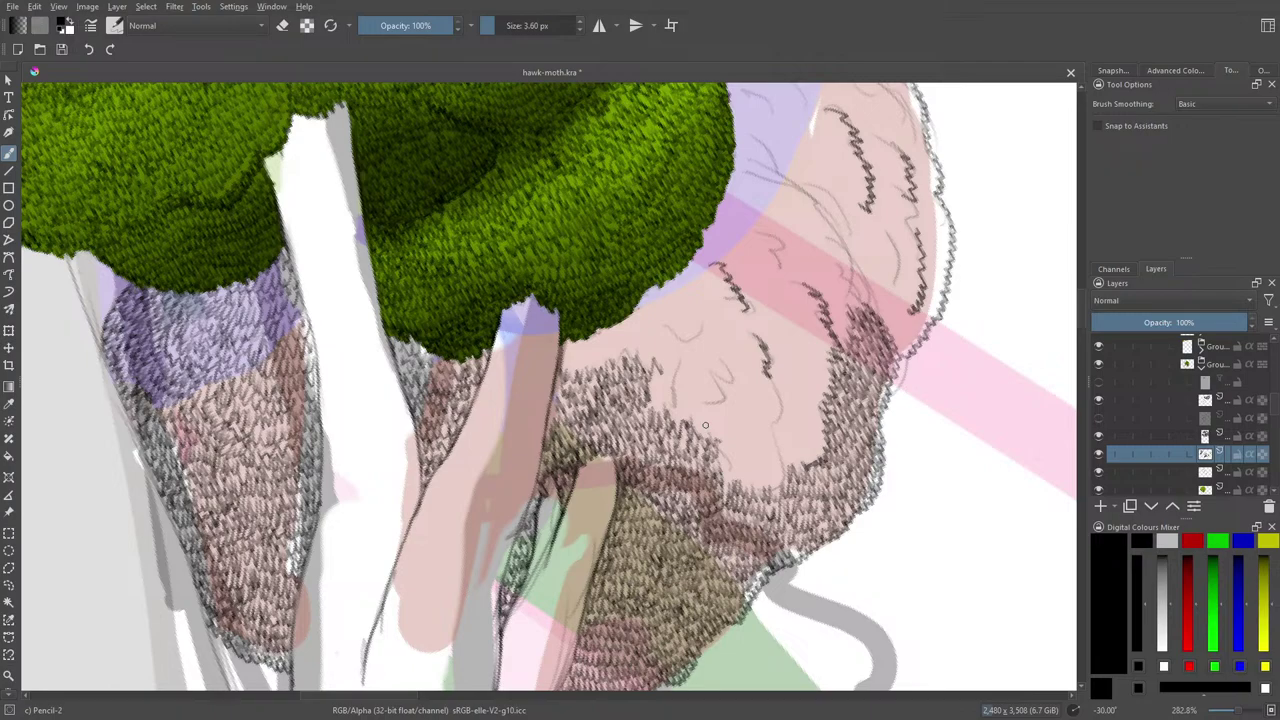
# Fill the central pink foliage area with leaf strokes up to the lower edge of the green canopy
pyautogui.moveTo(734, 489)
pyautogui.mouseDown()
pyautogui.moveTo(738, 476)
pyautogui.moveTo(762, 481)
pyautogui.mouseUp()
pyautogui.moveTo(766, 497); pyautogui.dragTo(780, 472)
pyautogui.moveTo(780, 489)
pyautogui.mouseDown()
pyautogui.moveTo(777, 402)
pyautogui.moveTo(790, 418)
pyautogui.moveTo(771, 384)
pyautogui.moveTo(777, 436)
pyautogui.moveTo(759, 478)
pyautogui.moveTo(745, 464)
pyautogui.moveTo(740, 476)
pyautogui.moveTo(721, 446)
pyautogui.moveTo(768, 454)
pyautogui.moveTo(769, 405)
pyautogui.moveTo(759, 452)
pyautogui.moveTo(736, 431)
pyautogui.moveTo(725, 443)
pyautogui.moveTo(719, 423)
pyautogui.moveTo(721, 435)
pyautogui.moveTo(746, 434)
pyautogui.moveTo(763, 419)
pyautogui.moveTo(754, 388)
pyautogui.moveTo(747, 414)
pyautogui.moveTo(728, 425)
pyautogui.moveTo(716, 410)
pyautogui.moveTo(712, 427)
pyautogui.moveTo(684, 403)
pyautogui.moveTo(677, 360)
pyautogui.moveTo(679, 415)
pyautogui.moveTo(664, 390)
pyautogui.moveTo(655, 405)
pyautogui.moveTo(653, 376)
pyautogui.moveTo(703, 410)
pyautogui.moveTo(728, 404)
pyautogui.moveTo(724, 372)
pyautogui.moveTo(742, 368)
pyautogui.moveTo(746, 390)
pyautogui.moveTo(760, 383)
pyautogui.moveTo(748, 352)
pyautogui.moveTo(699, 389)
pyautogui.moveTo(670, 380)
pyautogui.moveTo(660, 358)
pyautogui.moveTo(682, 380)
pyautogui.moveTo(706, 378)
pyautogui.moveTo(738, 335)
pyautogui.mouseUp()
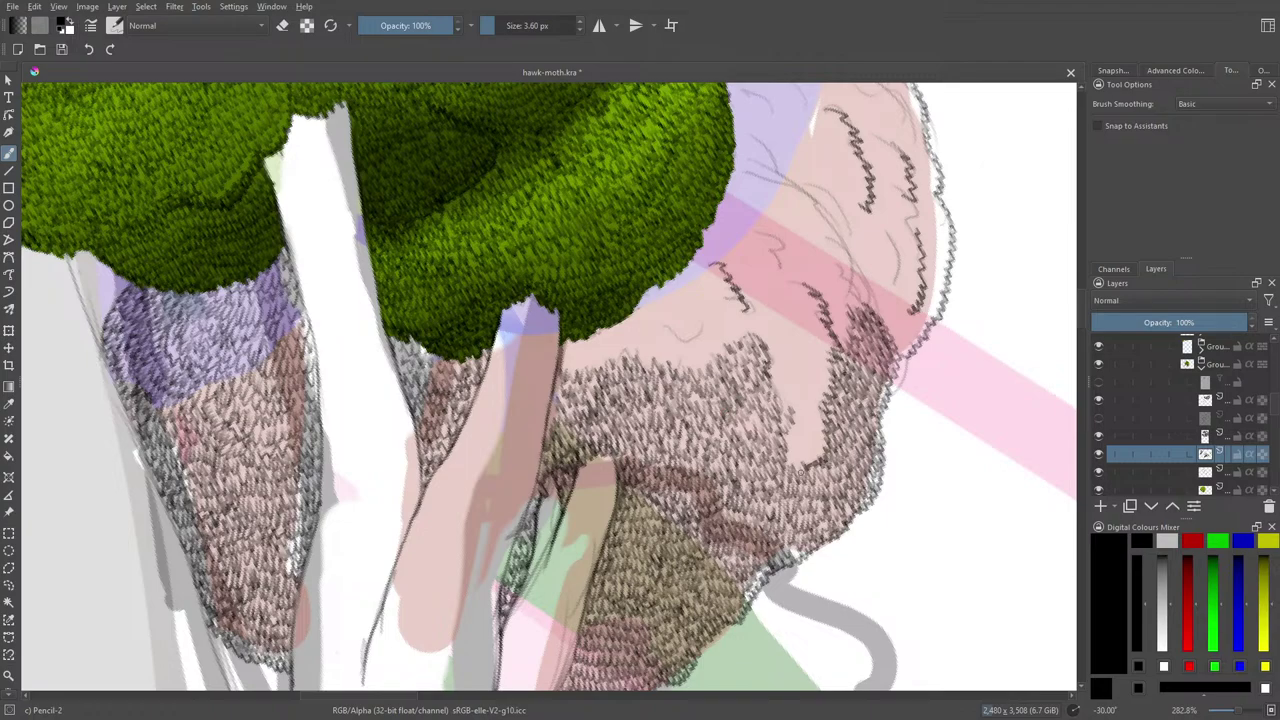
pyautogui.moveTo(796, 460)
pyautogui.mouseDown()
pyautogui.moveTo(816, 421)
pyautogui.moveTo(812, 446)
pyautogui.moveTo(783, 430)
pyautogui.moveTo(805, 426)
pyautogui.moveTo(828, 352)
pyautogui.moveTo(821, 387)
pyautogui.moveTo(790, 404)
pyautogui.moveTo(786, 390)
pyautogui.moveTo(814, 392)
pyautogui.moveTo(819, 340)
pyautogui.moveTo(811, 310)
pyautogui.moveTo(811, 363)
pyautogui.moveTo(798, 393)
pyautogui.moveTo(781, 393)
pyautogui.moveTo(776, 369)
pyautogui.moveTo(798, 366)
pyautogui.moveTo(807, 303)
pyautogui.moveTo(799, 288)
pyautogui.moveTo(784, 344)
pyautogui.moveTo(798, 292)
pyautogui.moveTo(775, 340)
pyautogui.moveTo(758, 334)
pyautogui.moveTo(784, 300)
pyautogui.moveTo(753, 296)
pyautogui.mouseUp()
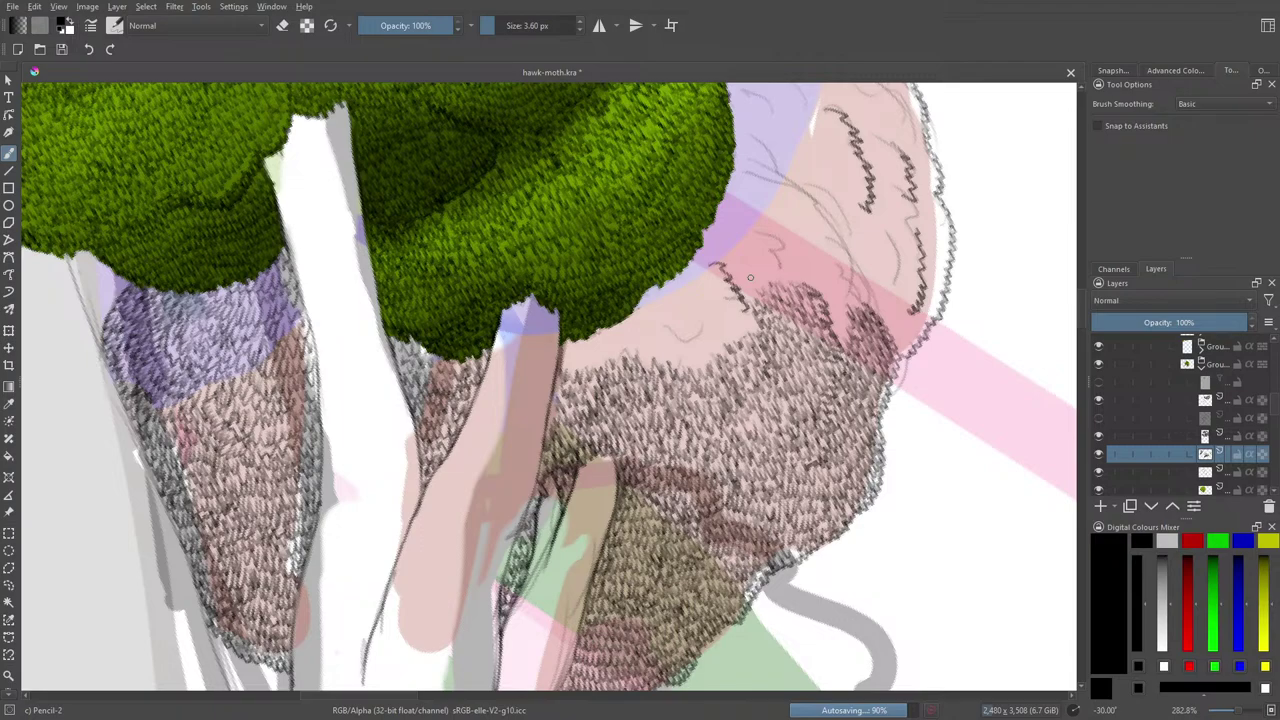
pyautogui.moveTo(567, 364)
pyautogui.mouseDown()
pyautogui.moveTo(630, 331)
pyautogui.moveTo(640, 346)
pyautogui.moveTo(717, 341)
pyautogui.moveTo(751, 322)
pyautogui.moveTo(727, 308)
pyautogui.moveTo(729, 327)
pyautogui.moveTo(707, 326)
pyautogui.moveTo(690, 354)
pyautogui.moveTo(658, 330)
pyautogui.moveTo(620, 343)
pyautogui.moveTo(604, 328)
pyautogui.moveTo(589, 354)
pyautogui.moveTo(572, 352)
pyautogui.moveTo(634, 322)
pyautogui.moveTo(670, 337)
pyautogui.moveTo(701, 310)
pyautogui.moveTo(714, 317)
pyautogui.moveTo(712, 270)
pyautogui.moveTo(712, 292)
pyautogui.moveTo(680, 318)
pyautogui.moveTo(628, 302)
pyautogui.moveTo(678, 306)
pyautogui.moveTo(704, 284)
pyautogui.moveTo(654, 293)
pyautogui.moveTo(697, 269)
pyautogui.mouseUp()
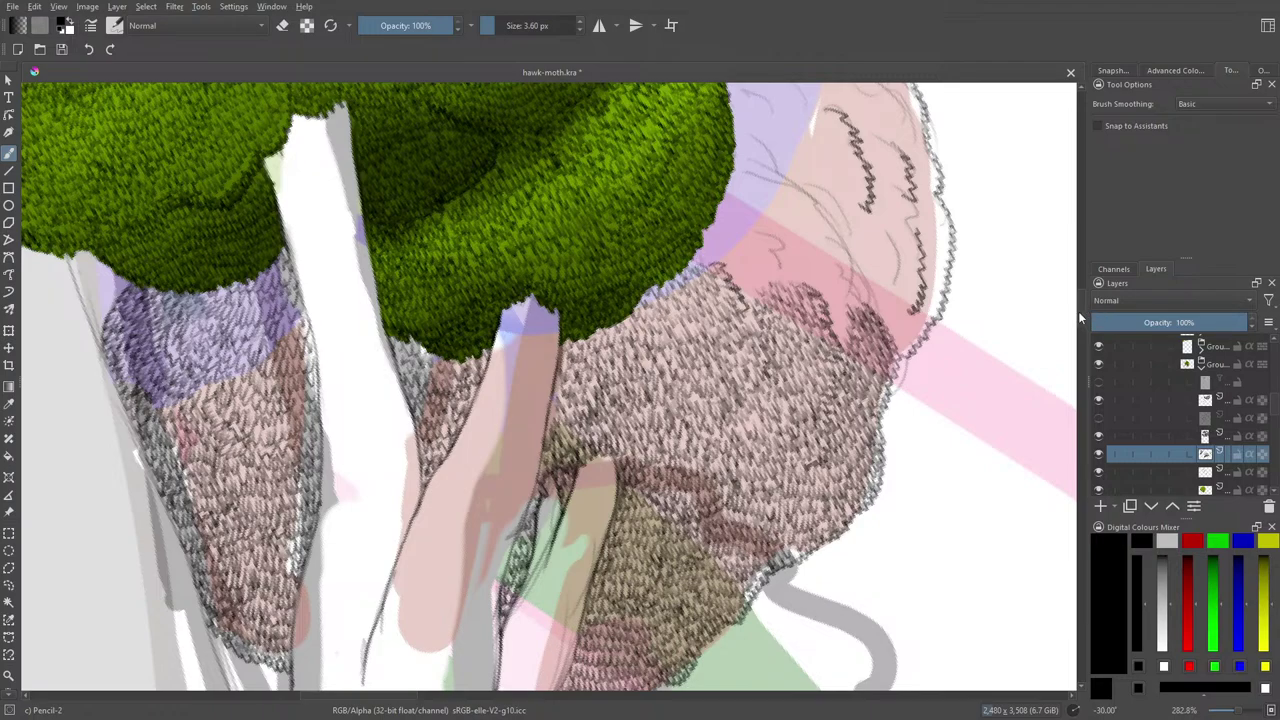
# Erase the stray marks at the upper end of the foliage outline with Eraser Circle and return to Pencil-2
pyautogui.moveTo(1082, 318); pyautogui.dragTo(1086, 300)
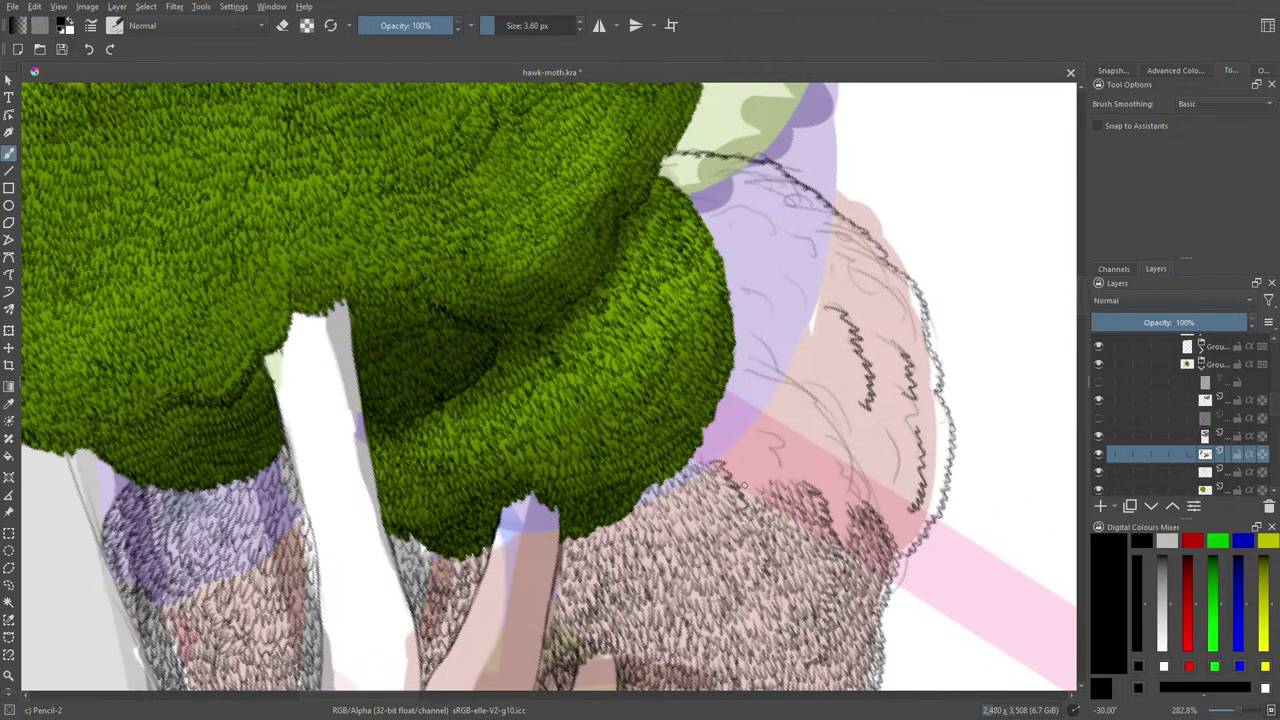
pyautogui.moveTo(743, 487)
pyautogui.mouseDown()
pyautogui.moveTo(757, 457)
pyautogui.moveTo(750, 467)
pyautogui.mouseUp()
pyautogui.moveTo(1235, 710); pyautogui.dragTo(1229, 714)
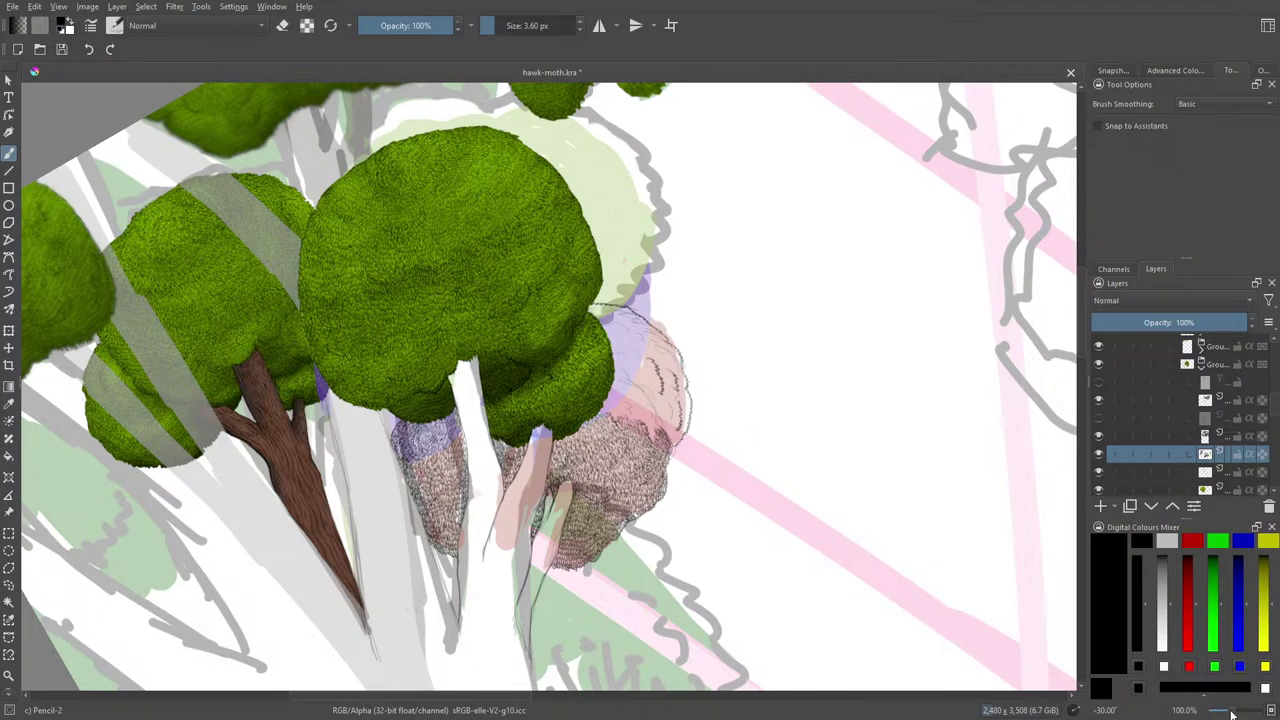
pyautogui.click(1231, 713)
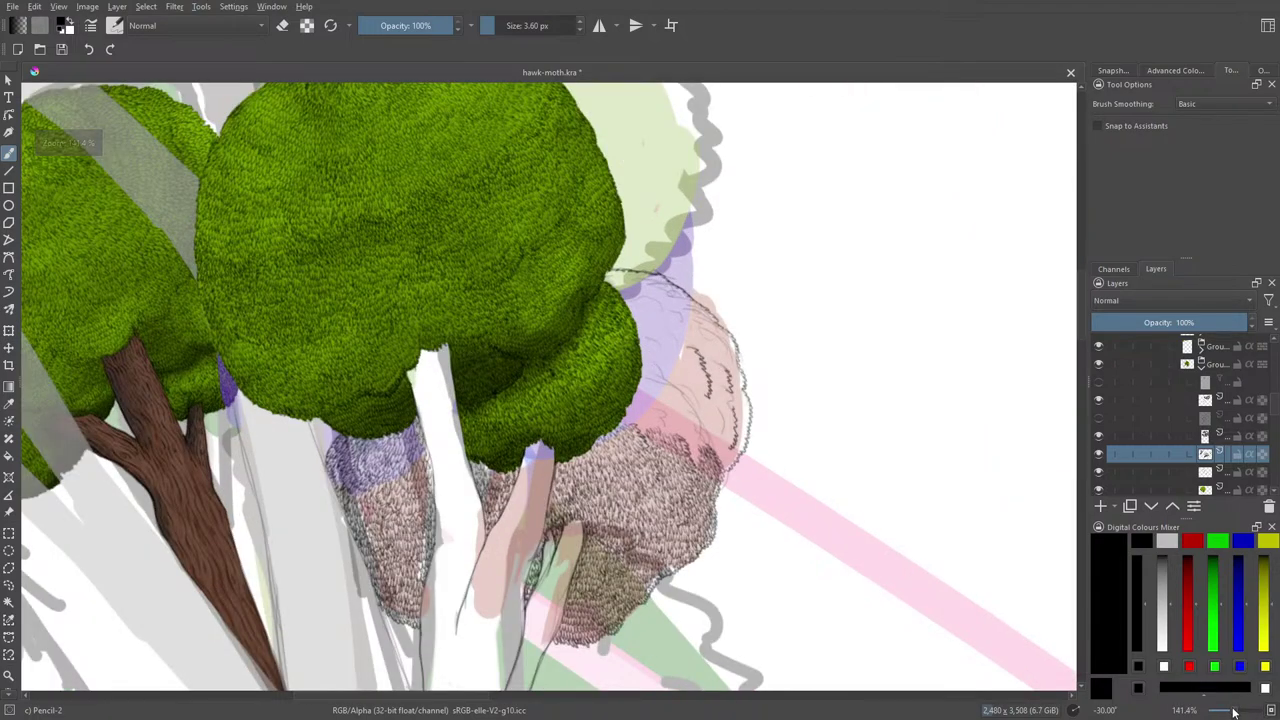
pyautogui.click(1233, 710)
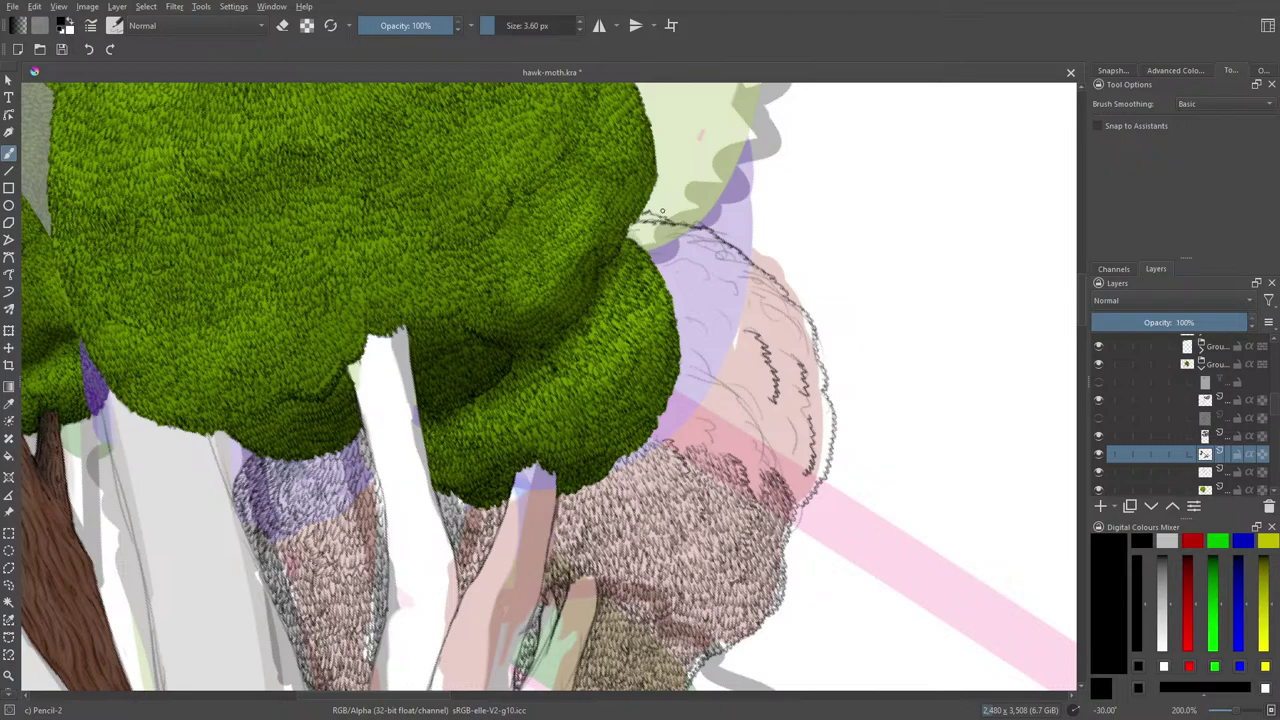
pyautogui.press('e')
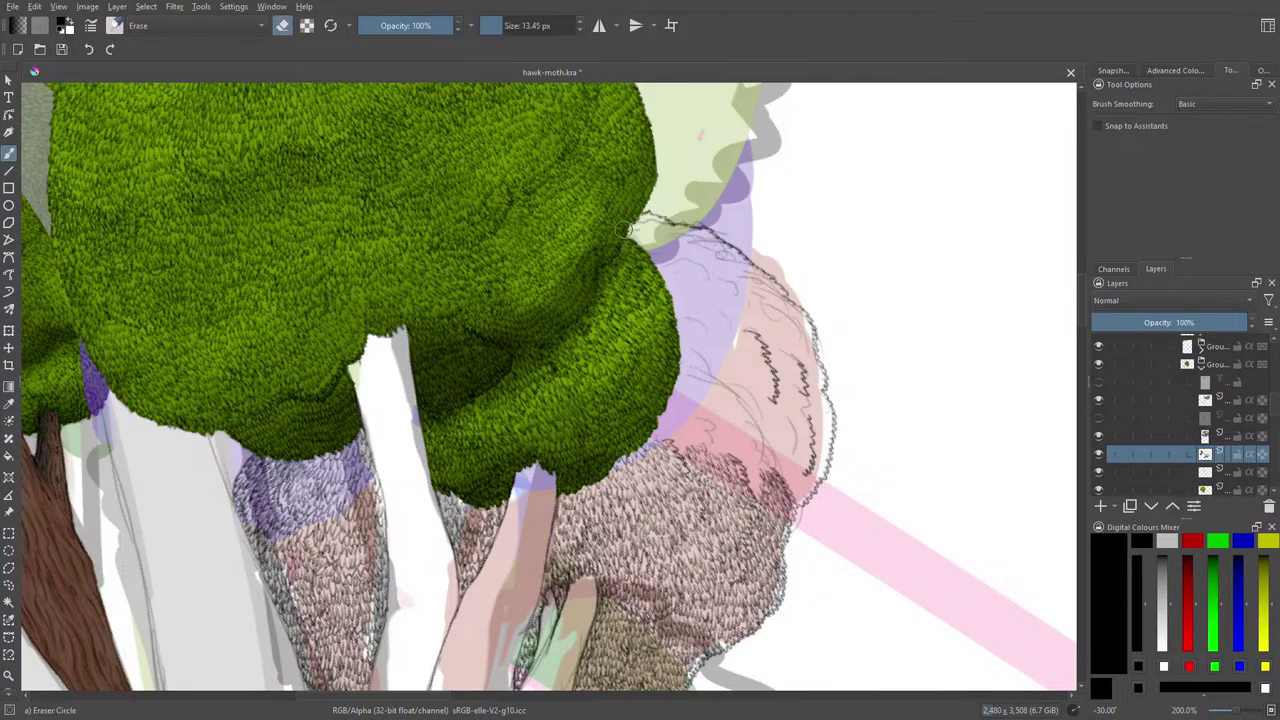
pyautogui.press('e')
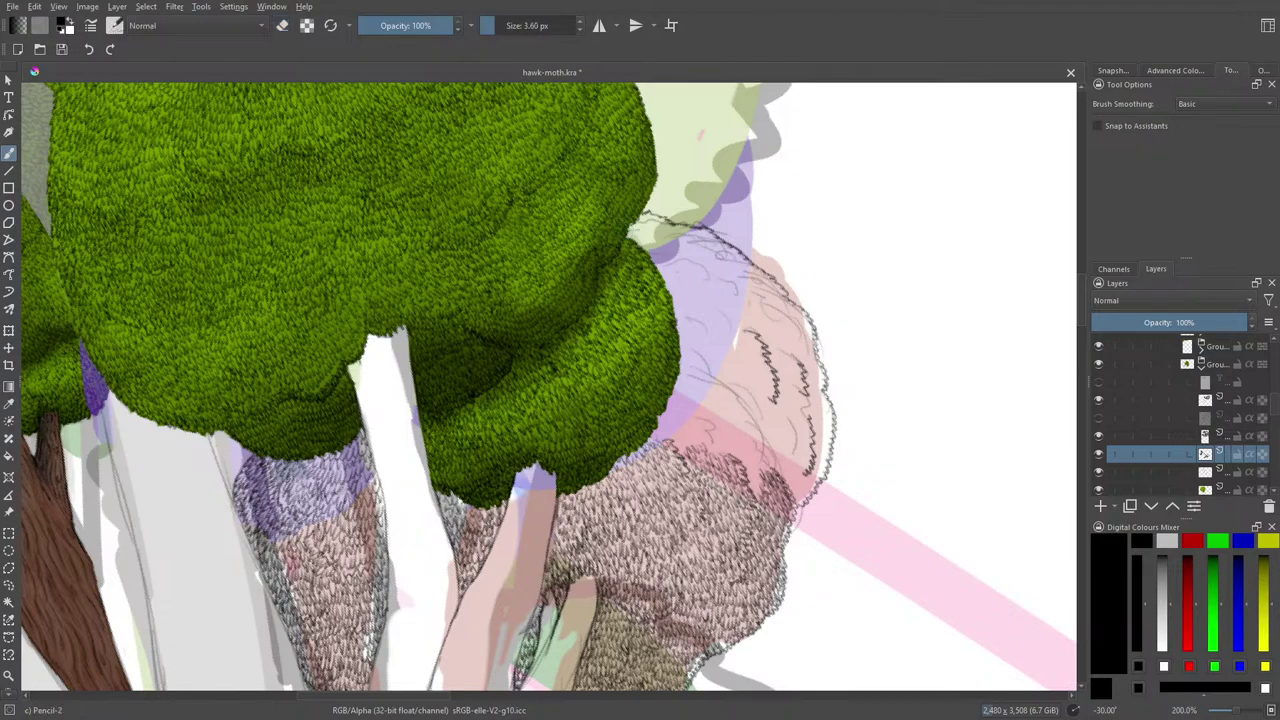
# Add leaf strokes along the white trunk's edge, across the pink band and inside the foliage's outer right outline
pyautogui.rightClick(290, 304)
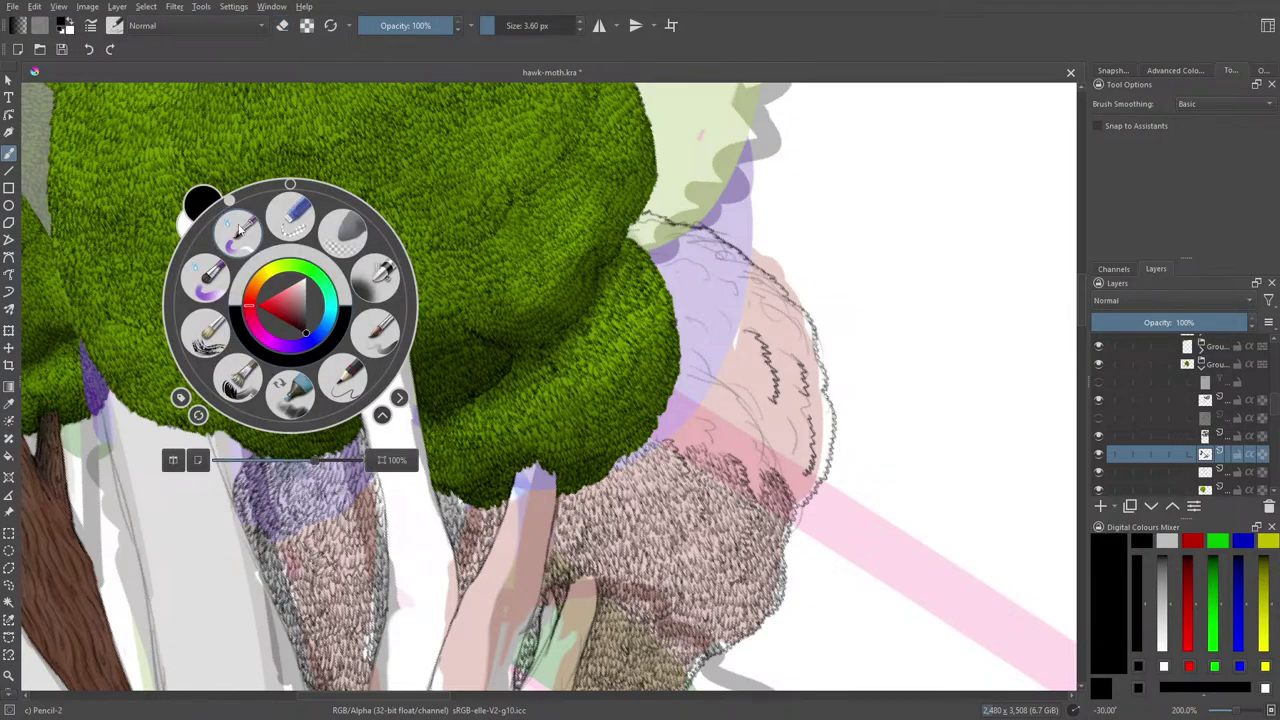
pyautogui.click(238, 233)
pyautogui.moveTo(340, 467); pyautogui.dragTo(334, 477)
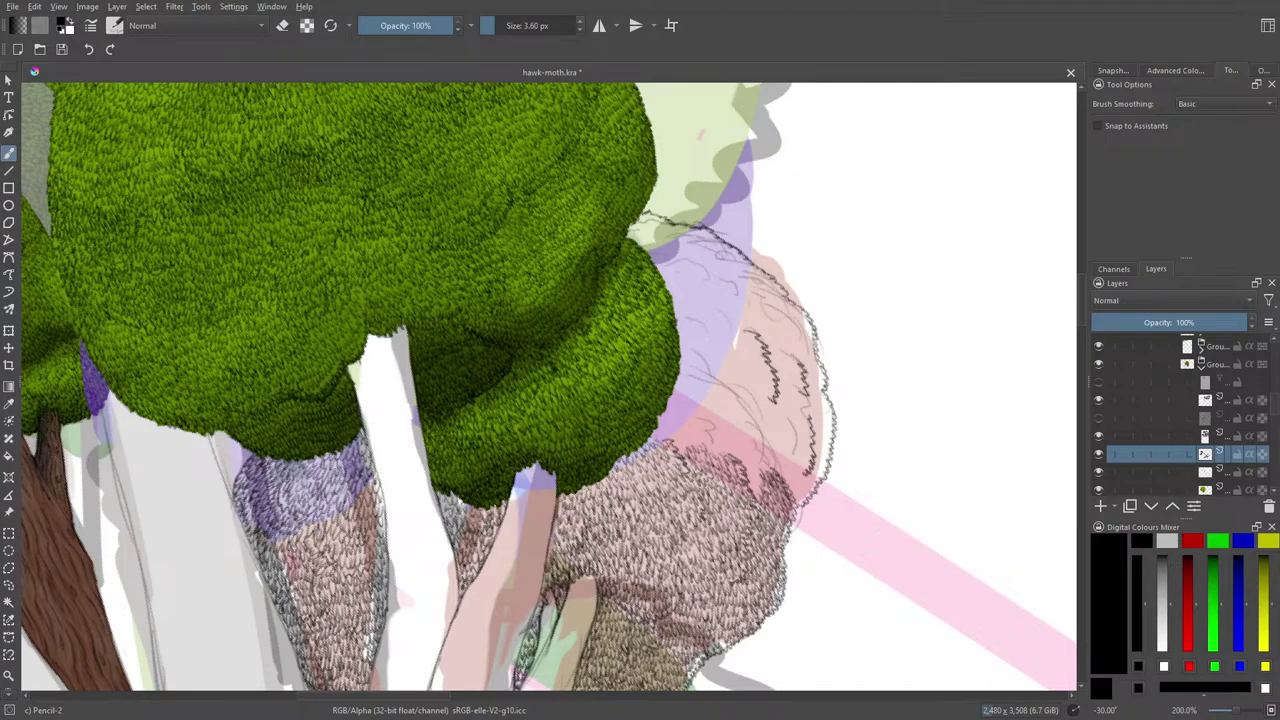
pyautogui.moveTo(364, 428); pyautogui.dragTo(390, 544)
pyautogui.moveTo(760, 451)
pyautogui.mouseDown()
pyautogui.moveTo(755, 495)
pyautogui.moveTo(746, 448)
pyautogui.mouseUp()
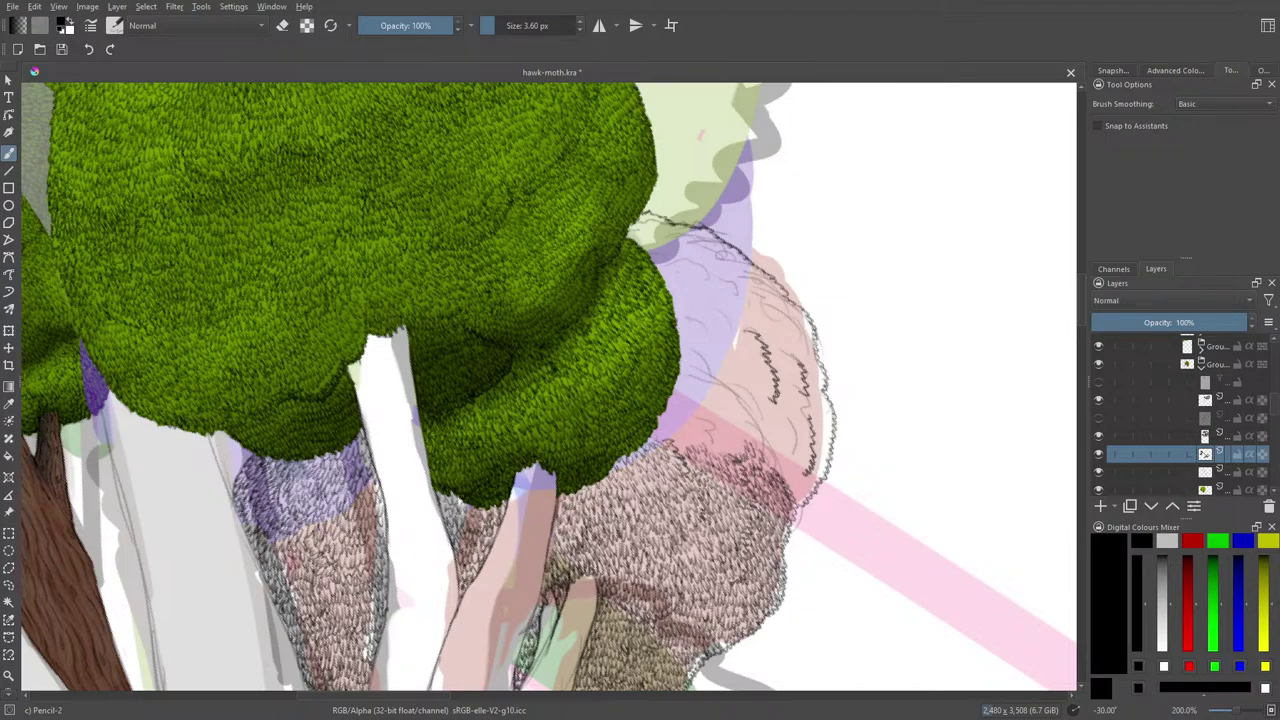
pyautogui.moveTo(790, 304)
pyautogui.mouseDown()
pyautogui.moveTo(806, 320)
pyautogui.moveTo(829, 424)
pyautogui.moveTo(820, 478)
pyautogui.moveTo(795, 504)
pyautogui.moveTo(820, 456)
pyautogui.moveTo(822, 410)
pyautogui.moveTo(800, 314)
pyautogui.moveTo(817, 436)
pyautogui.moveTo(807, 450)
pyautogui.mouseUp()
# Rotate the canvas to 7.5° and hatch the outer pink foliage lobe with leaf strokes from its rim inward
pyautogui.rightClick(729, 456)
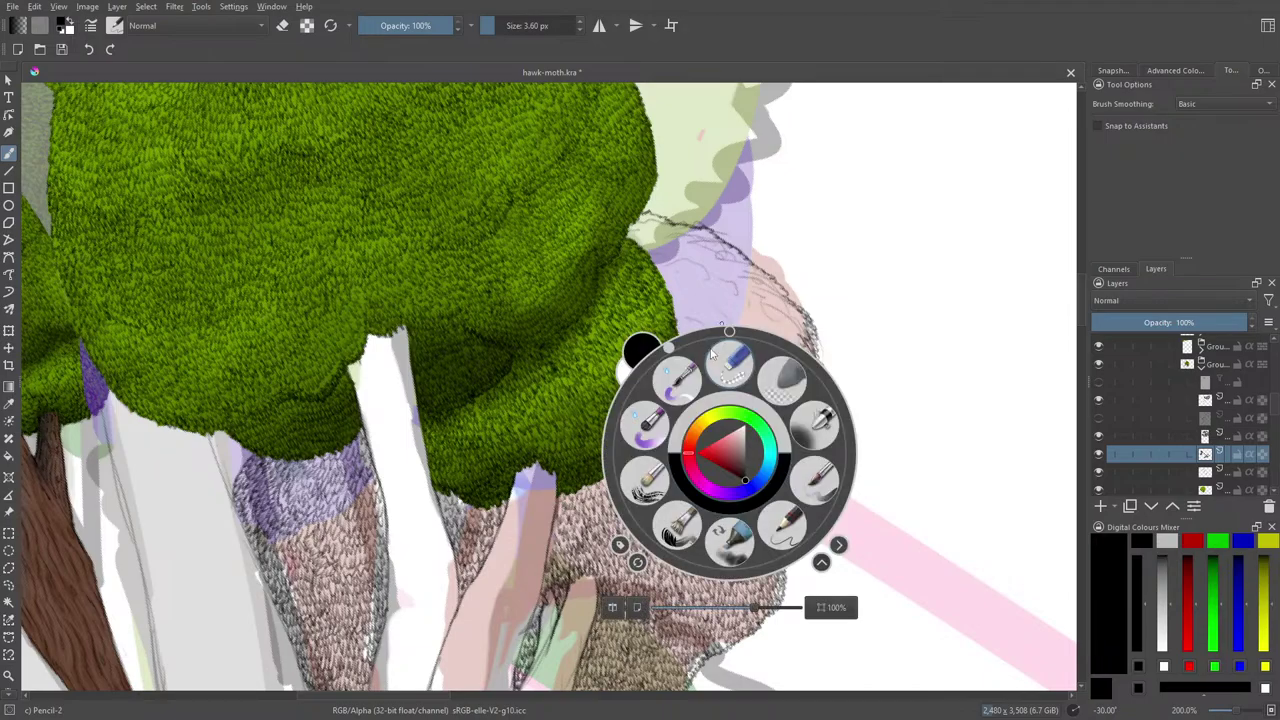
pyautogui.click(686, 346)
pyautogui.moveTo(686, 346); pyautogui.dragTo(747, 333)
pyautogui.rightClick(747, 333)
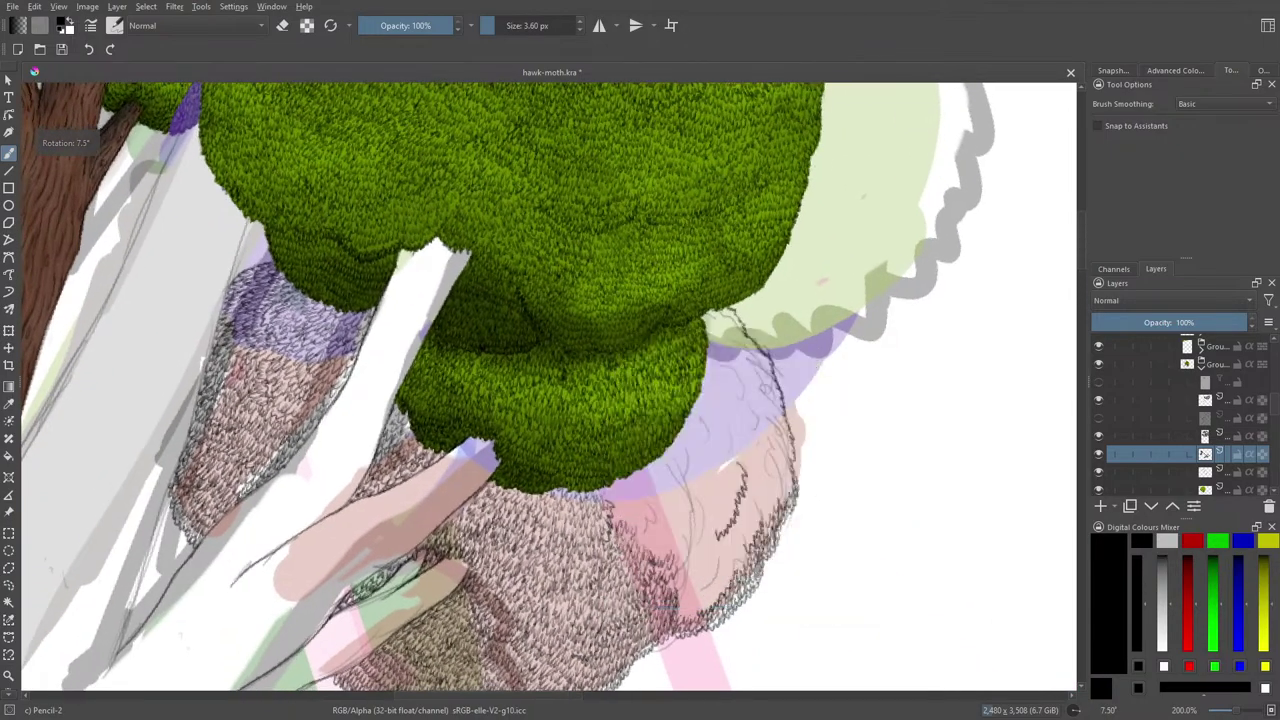
pyautogui.moveTo(729, 568)
pyautogui.mouseDown()
pyautogui.moveTo(711, 606)
pyautogui.moveTo(687, 612)
pyautogui.moveTo(742, 548)
pyautogui.moveTo(680, 592)
pyautogui.moveTo(728, 538)
pyautogui.moveTo(681, 564)
pyautogui.mouseUp()
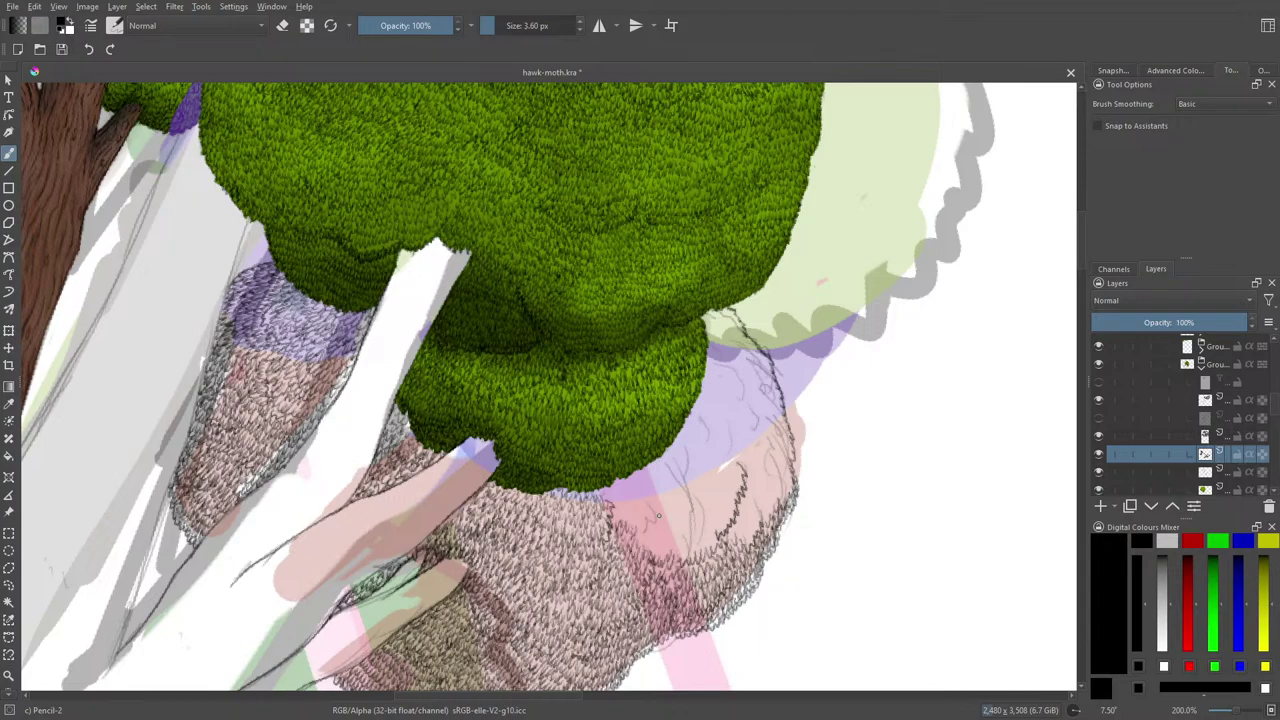
pyautogui.moveTo(729, 540)
pyautogui.mouseDown()
pyautogui.moveTo(752, 476)
pyautogui.moveTo(739, 506)
pyautogui.moveTo(748, 540)
pyautogui.moveTo(756, 506)
pyautogui.moveTo(744, 524)
pyautogui.moveTo(770, 512)
pyautogui.moveTo(762, 486)
pyautogui.moveTo(788, 486)
pyautogui.moveTo(782, 504)
pyautogui.moveTo(756, 500)
pyautogui.moveTo(788, 455)
pyautogui.moveTo(760, 482)
pyautogui.moveTo(747, 464)
pyautogui.moveTo(786, 464)
pyautogui.moveTo(783, 430)
pyautogui.moveTo(790, 458)
pyautogui.mouseUp()
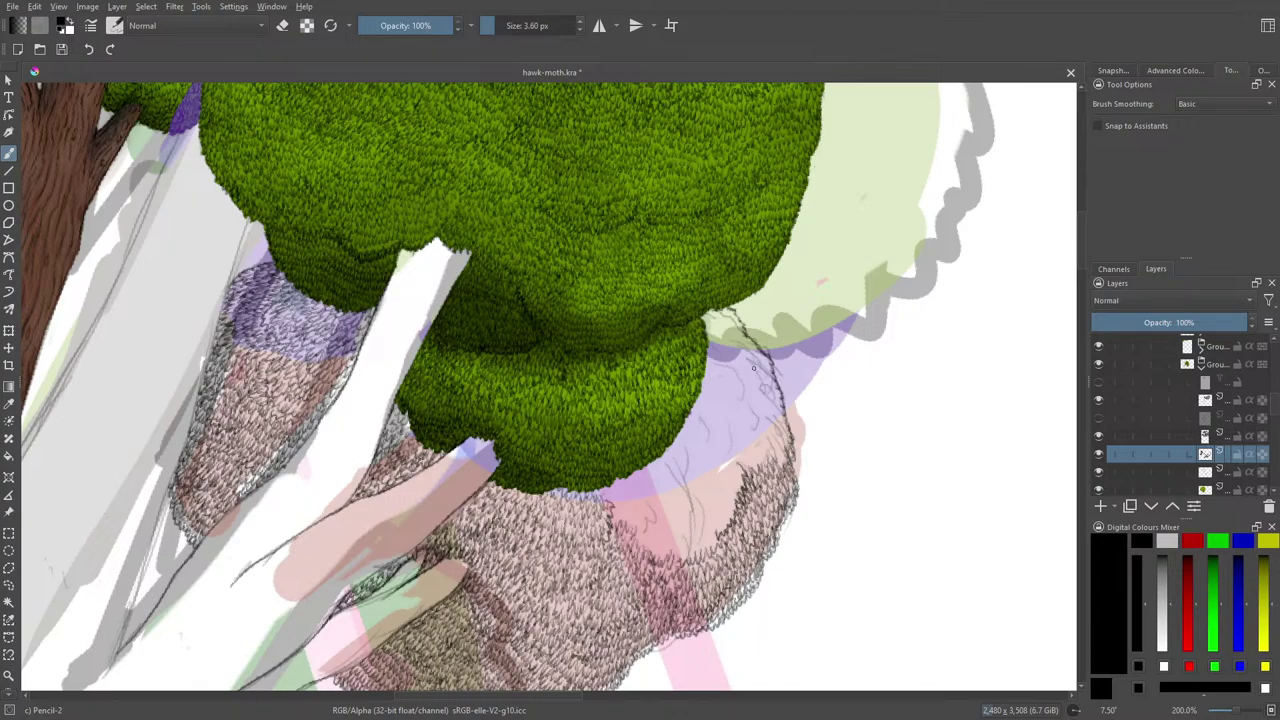
pyautogui.moveTo(734, 491)
pyautogui.mouseDown()
pyautogui.moveTo(696, 540)
pyautogui.moveTo(654, 543)
pyautogui.moveTo(630, 515)
pyautogui.moveTo(643, 528)
pyautogui.moveTo(705, 511)
pyautogui.mouseUp()
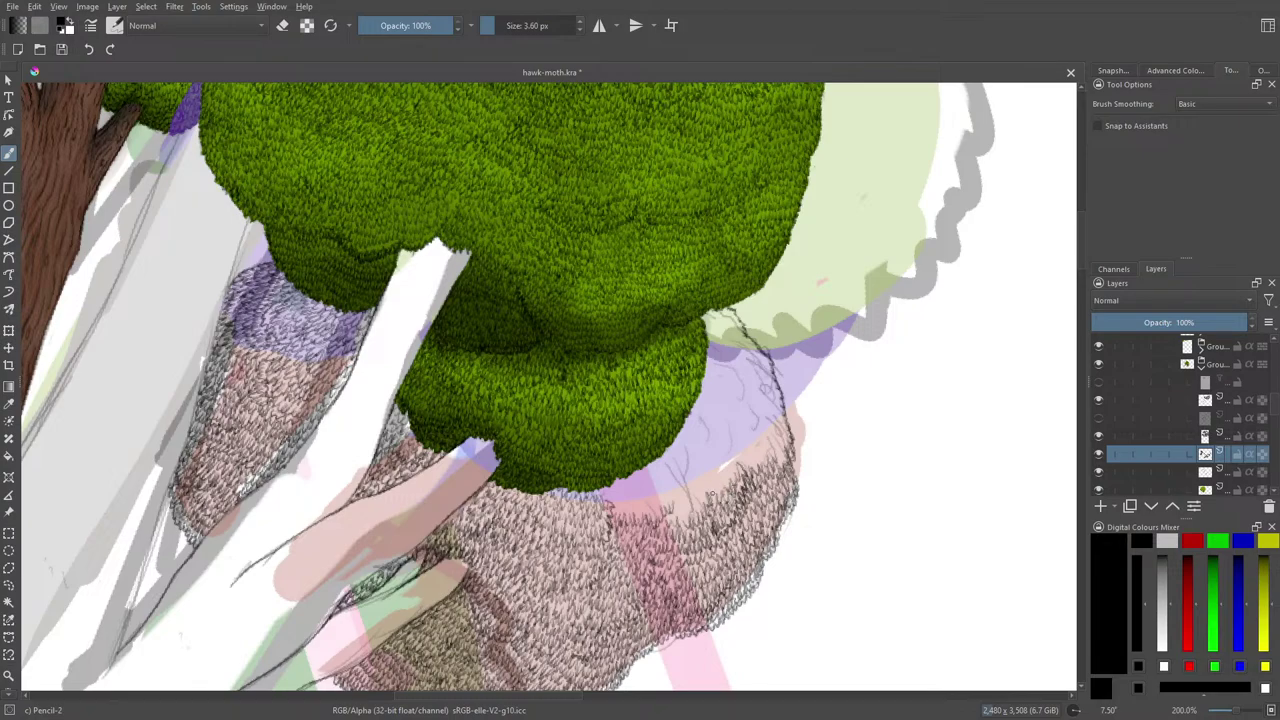
# Fill the remaining pink gap below the purple area and the strip under the canopy edge with leaf strokes
pyautogui.moveTo(715, 475); pyautogui.dragTo(695, 505)
pyautogui.moveTo(699, 497); pyautogui.dragTo(670, 520)
pyautogui.moveTo(674, 500)
pyautogui.mouseDown()
pyautogui.moveTo(670, 510)
pyautogui.moveTo(678, 502)
pyautogui.mouseUp()
pyautogui.moveTo(680, 498); pyautogui.dragTo(674, 510)
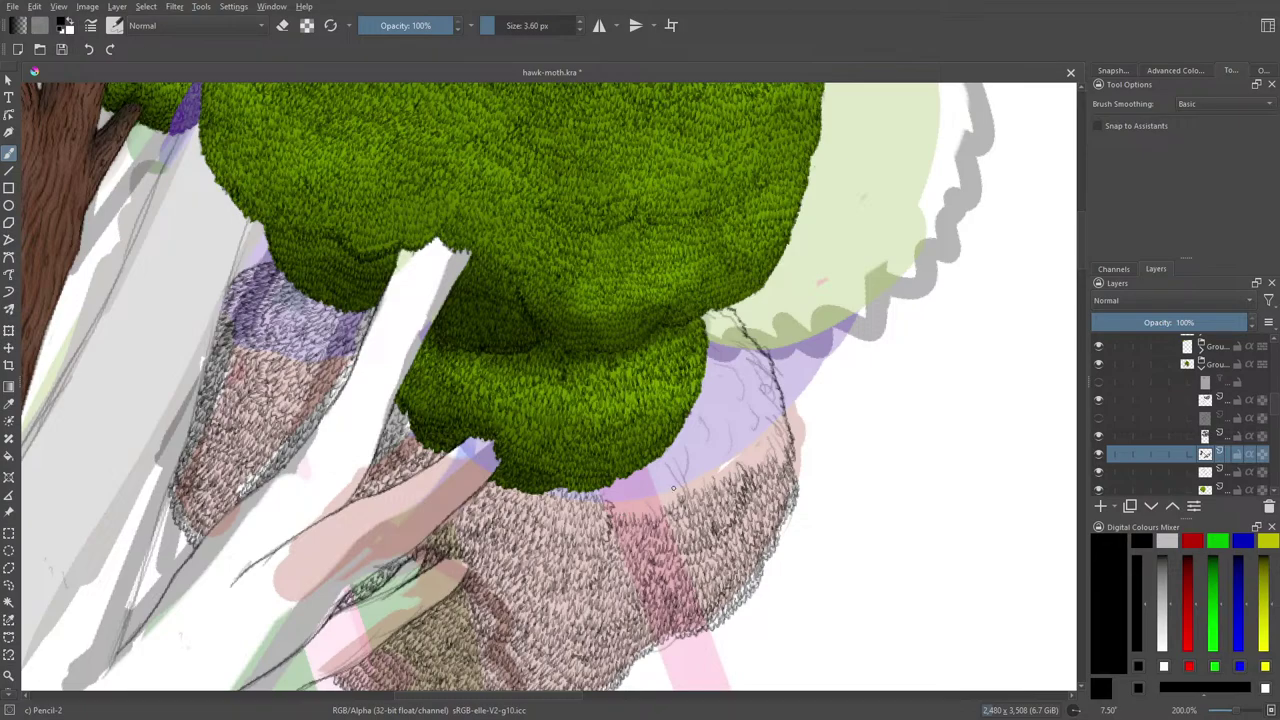
pyautogui.moveTo(684, 478)
pyautogui.mouseDown()
pyautogui.moveTo(636, 512)
pyautogui.moveTo(655, 512)
pyautogui.moveTo(614, 500)
pyautogui.moveTo(672, 484)
pyautogui.moveTo(670, 470)
pyautogui.moveTo(617, 484)
pyautogui.moveTo(665, 470)
pyautogui.mouseUp()
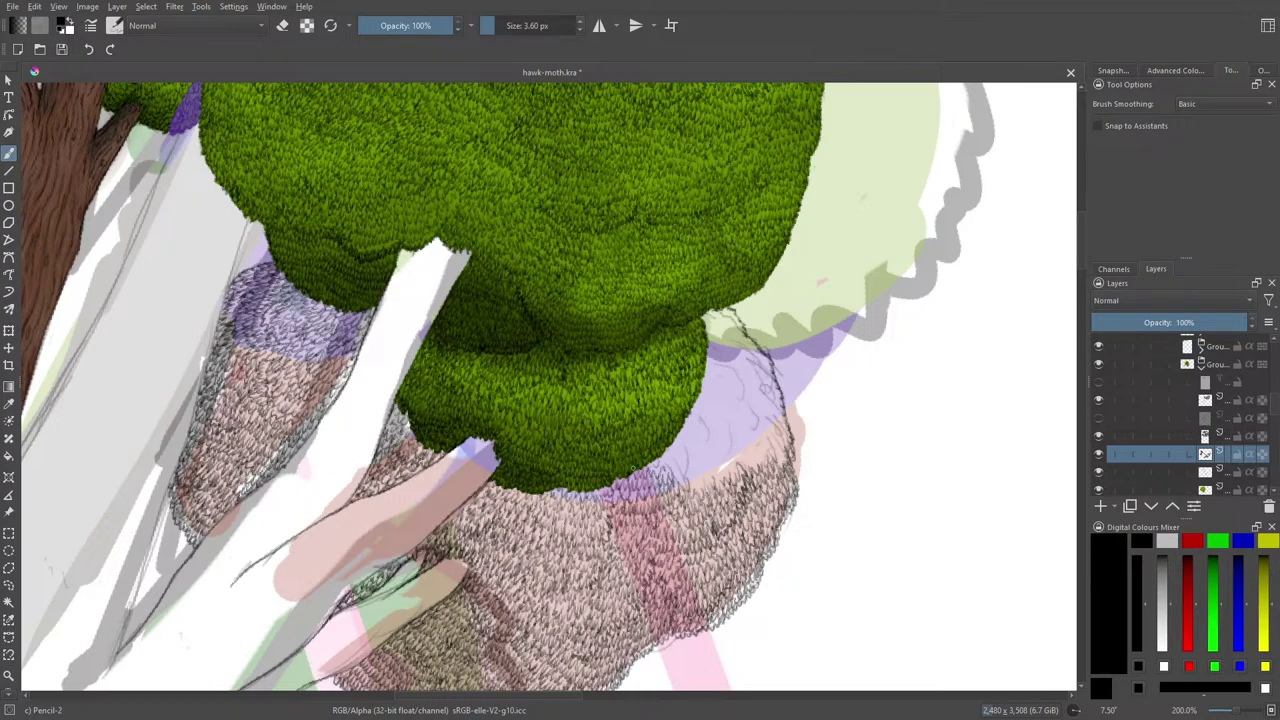
# Thicken the foliage's outer outline with leaf strokes and hatch the purple area up to its pale green tip
pyautogui.moveTo(694, 490)
pyautogui.mouseDown()
pyautogui.moveTo(774, 452)
pyautogui.moveTo(770, 430)
pyautogui.moveTo(782, 458)
pyautogui.moveTo(788, 432)
pyautogui.moveTo(772, 402)
pyautogui.moveTo(774, 426)
pyautogui.mouseUp()
pyautogui.moveTo(776, 382)
pyautogui.mouseDown()
pyautogui.moveTo(770, 405)
pyautogui.moveTo(763, 357)
pyautogui.moveTo(726, 312)
pyautogui.moveTo(712, 314)
pyautogui.mouseUp()
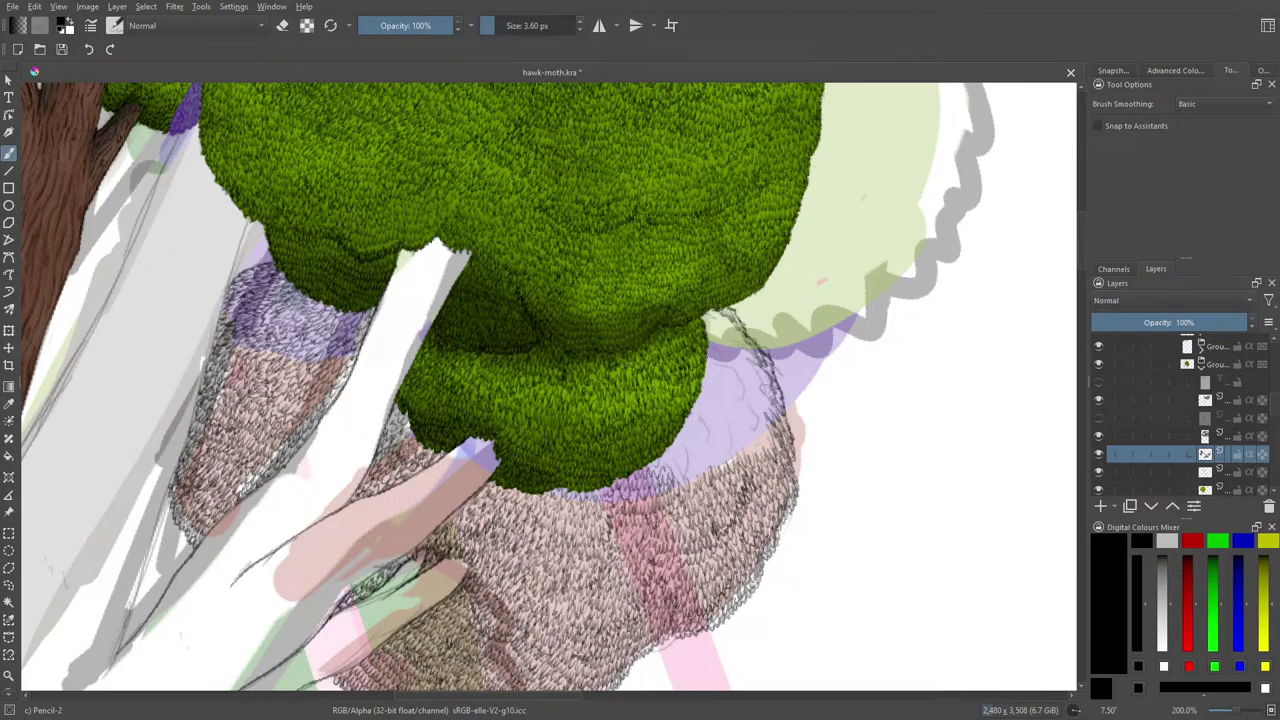
pyautogui.moveTo(762, 420)
pyautogui.mouseDown()
pyautogui.moveTo(760, 450)
pyautogui.moveTo(752, 430)
pyautogui.moveTo(744, 456)
pyautogui.moveTo(724, 440)
pyautogui.moveTo(728, 456)
pyautogui.moveTo(692, 480)
pyautogui.moveTo(680, 457)
pyautogui.moveTo(675, 478)
pyautogui.moveTo(664, 454)
pyautogui.moveTo(702, 455)
pyautogui.moveTo(728, 419)
pyautogui.moveTo(694, 434)
pyautogui.moveTo(684, 462)
pyautogui.moveTo(685, 420)
pyautogui.moveTo(748, 426)
pyautogui.moveTo(751, 412)
pyautogui.mouseUp()
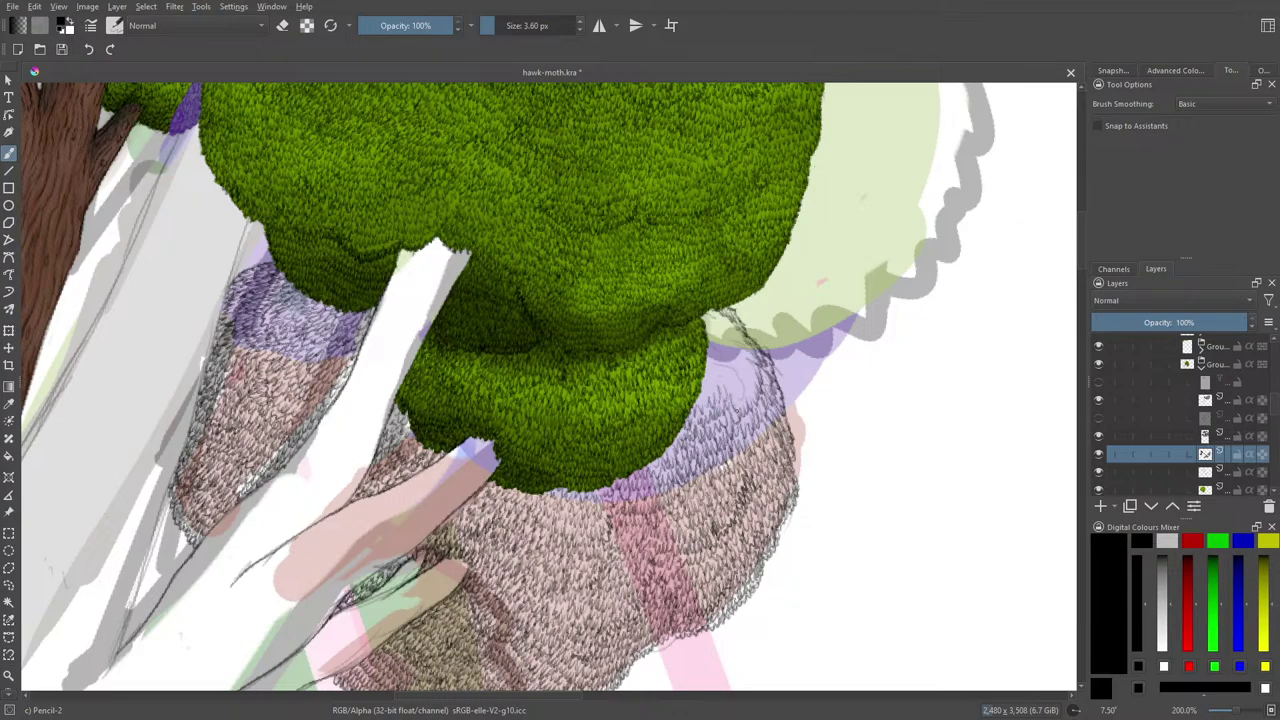
pyautogui.moveTo(738, 410); pyautogui.dragTo(743, 385)
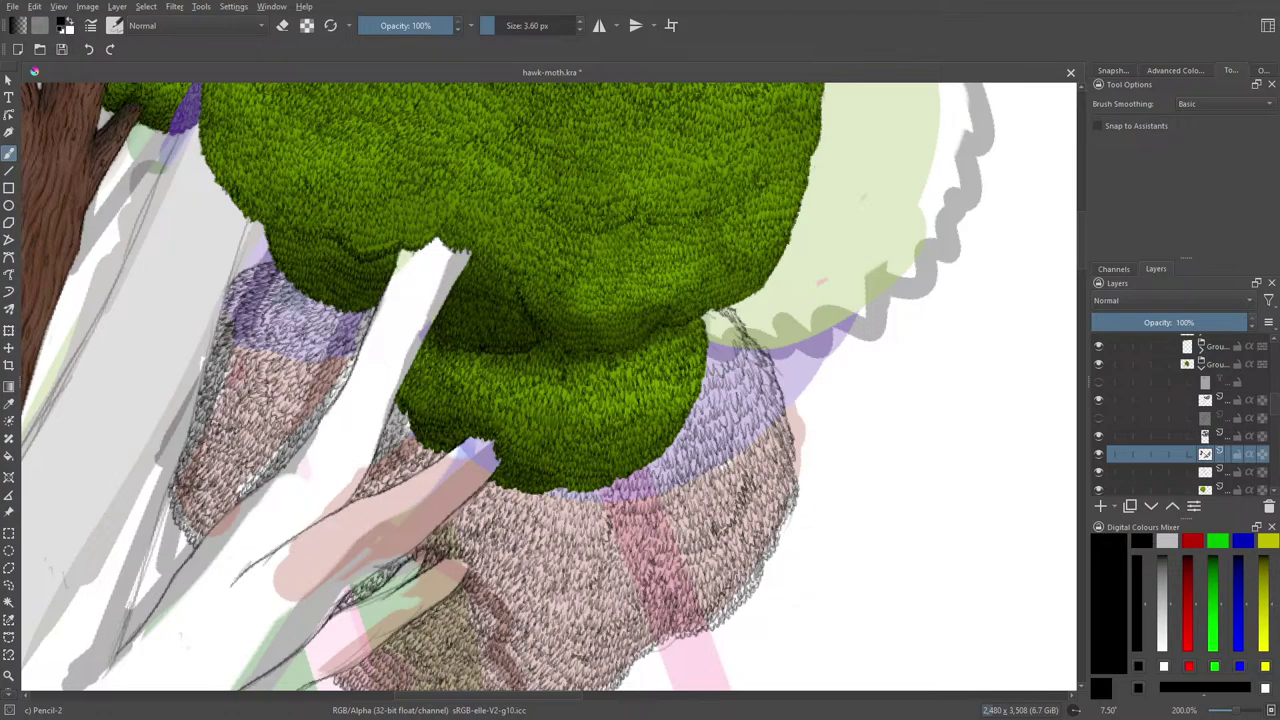
pyautogui.moveTo(730, 312); pyautogui.dragTo(732, 352)
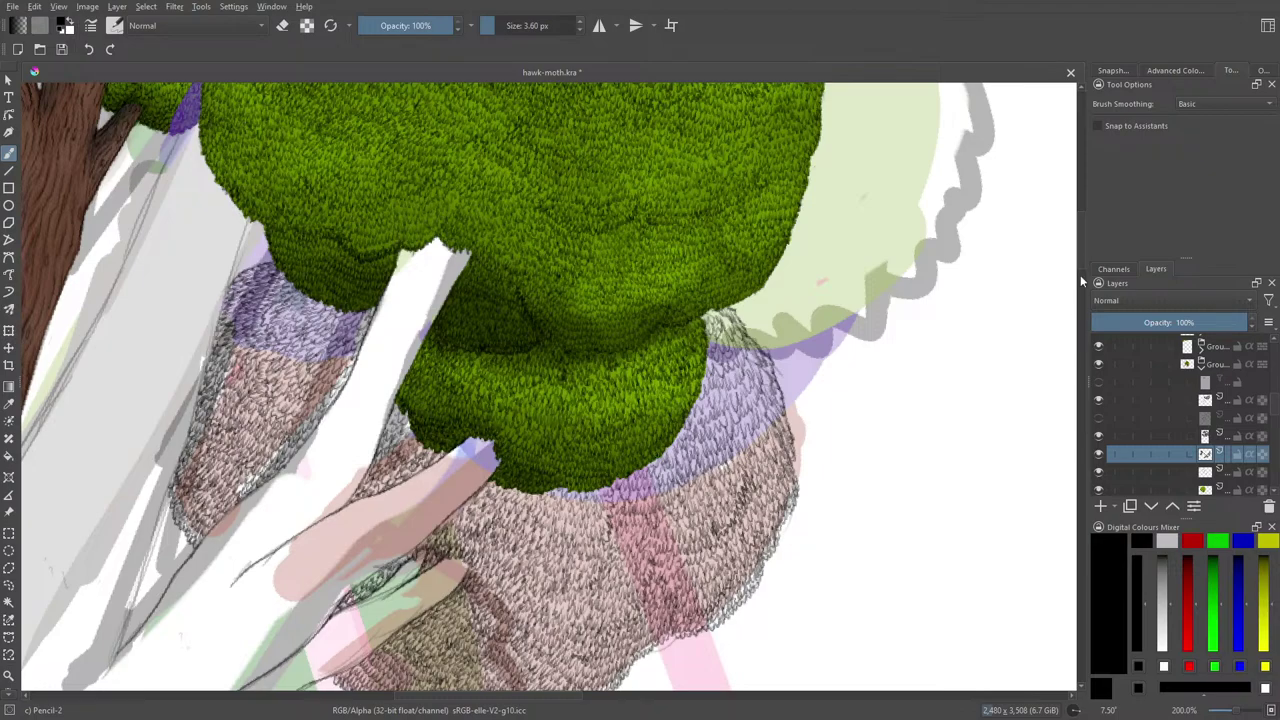
# Select the green foliage colour layer, sample a dark green from the canopy's edge and return to the freehand brush
pyautogui.scroll(-4, 1080, 281)
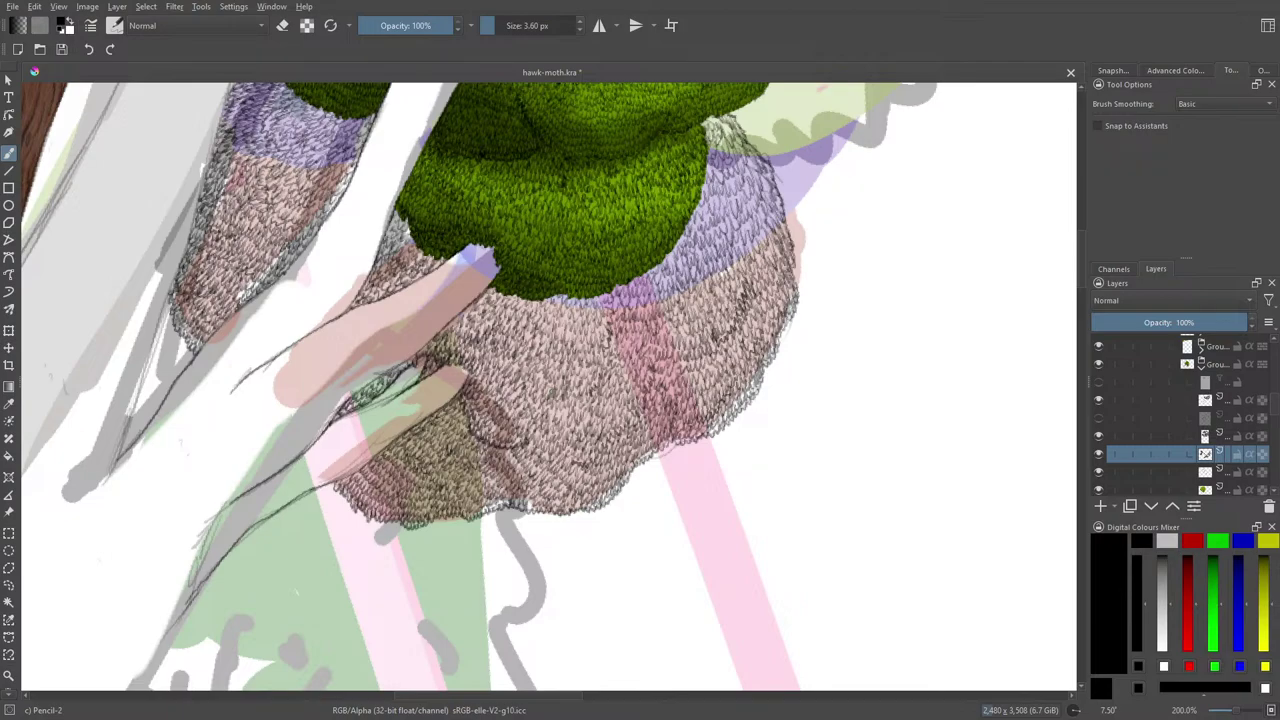
pyautogui.click(86, 52)
pyautogui.click(86, 52)
pyautogui.click(1206, 489)
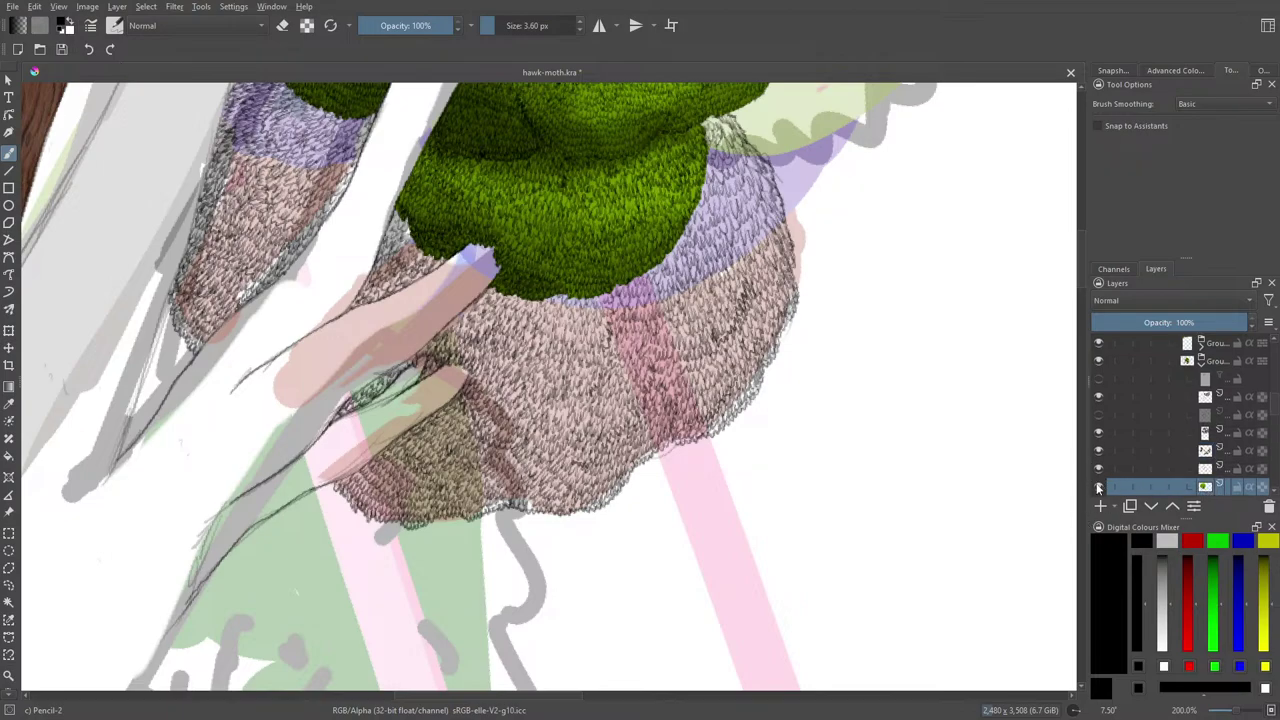
pyautogui.click(1098, 487)
pyautogui.click(1098, 487)
pyautogui.click(9, 403)
pyautogui.click(683, 185)
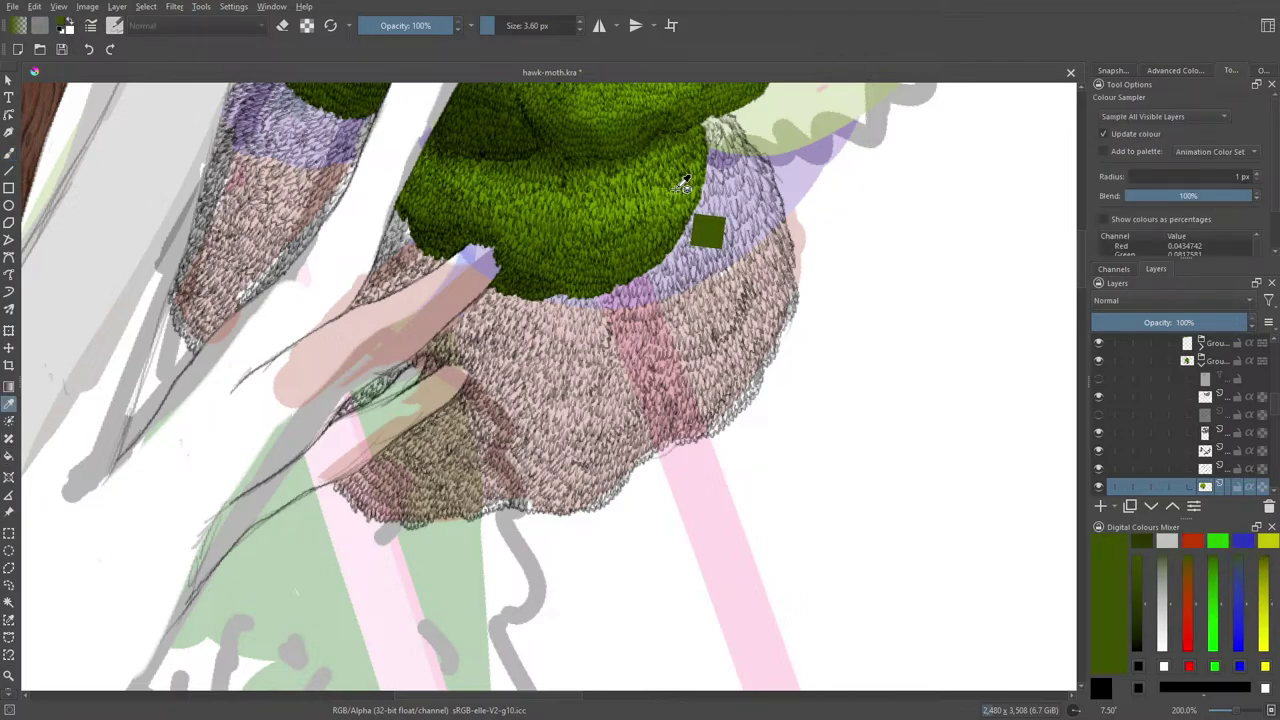
pyautogui.click(9, 152)
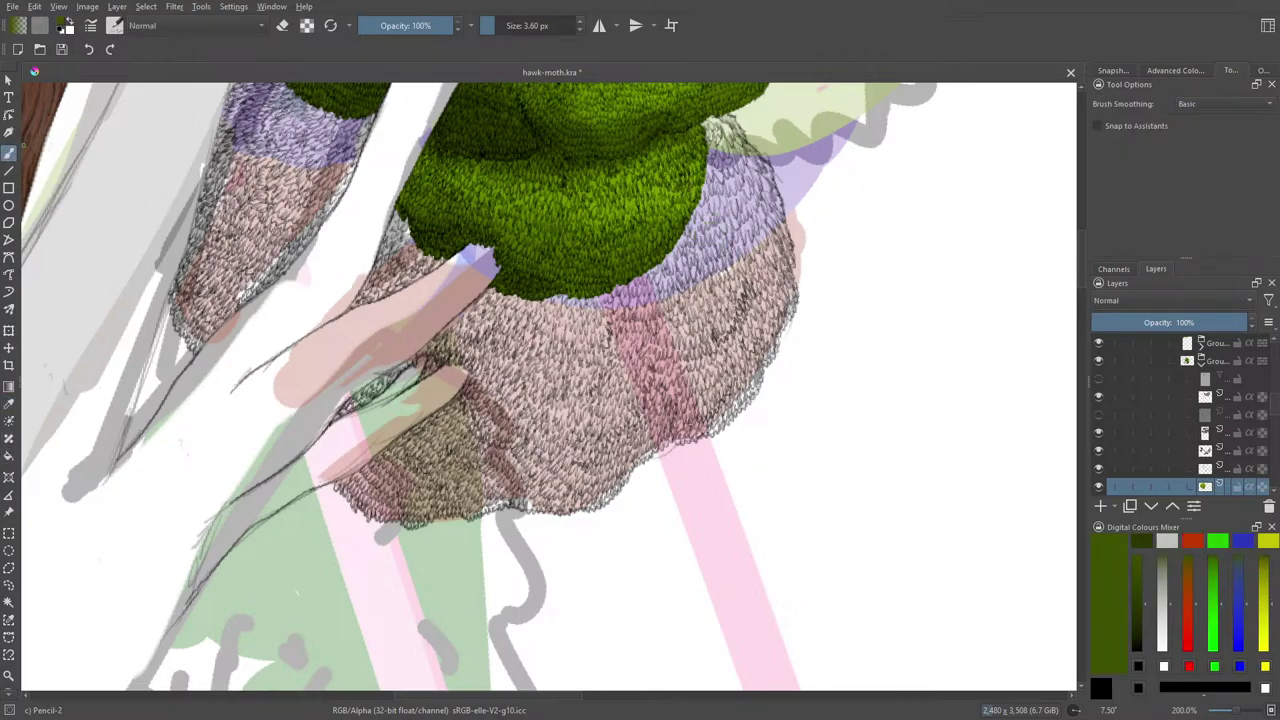
# Hide the layer just above the green foliage colour layer and choose the Ink-3 Gpen brush preset
pyautogui.click(1099, 469)
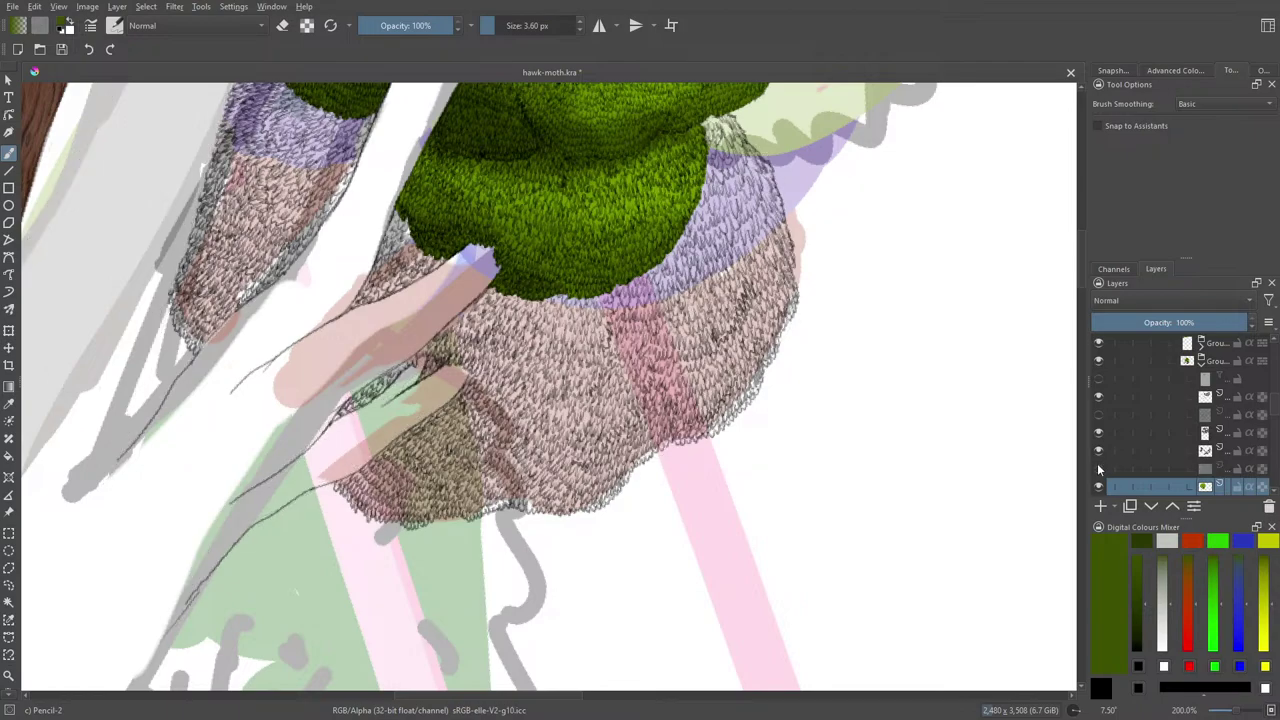
pyautogui.click(1099, 469)
pyautogui.click(1100, 470)
pyautogui.click(115, 25)
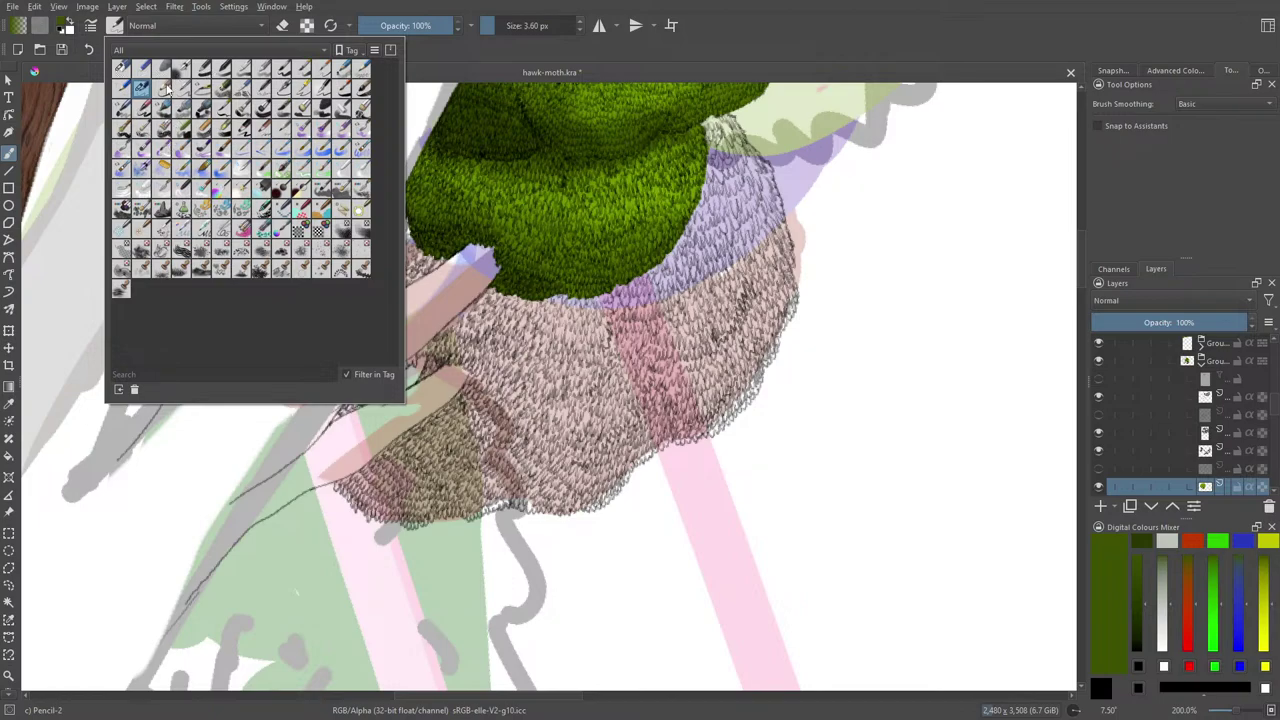
pyautogui.click(300, 89)
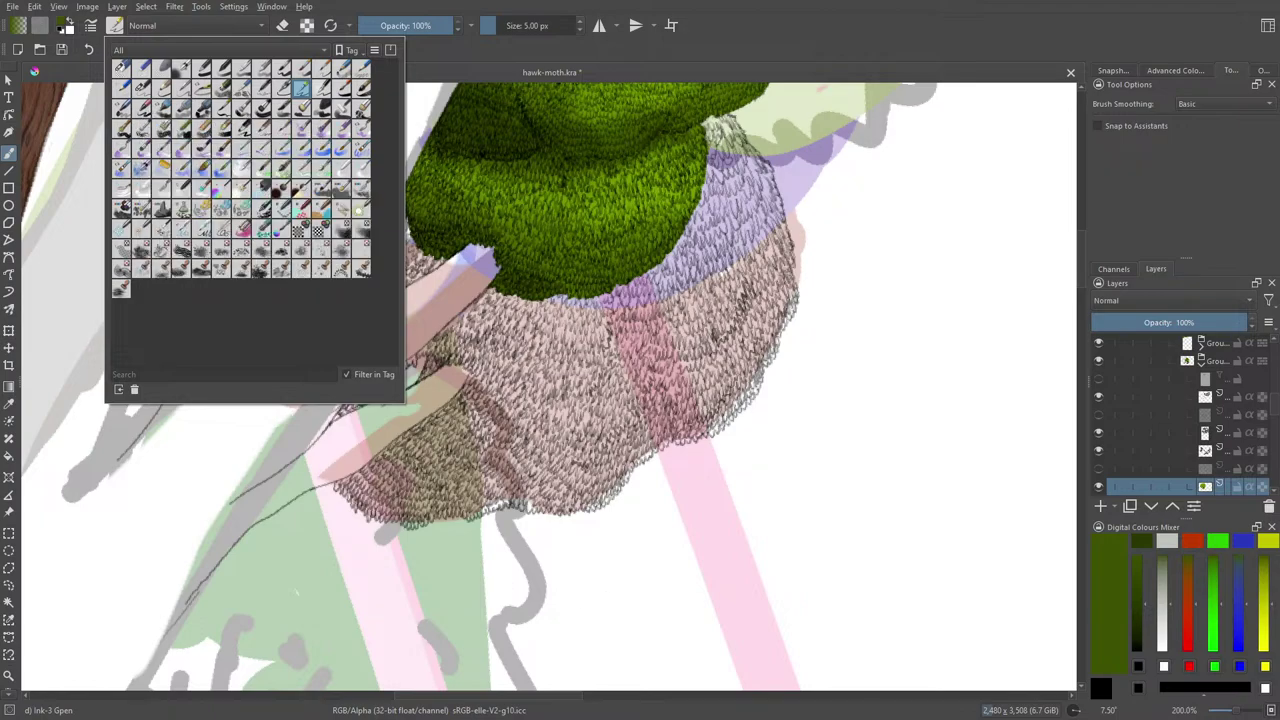
pyautogui.rightClick(551, 427)
pyautogui.rightClick(500, 354)
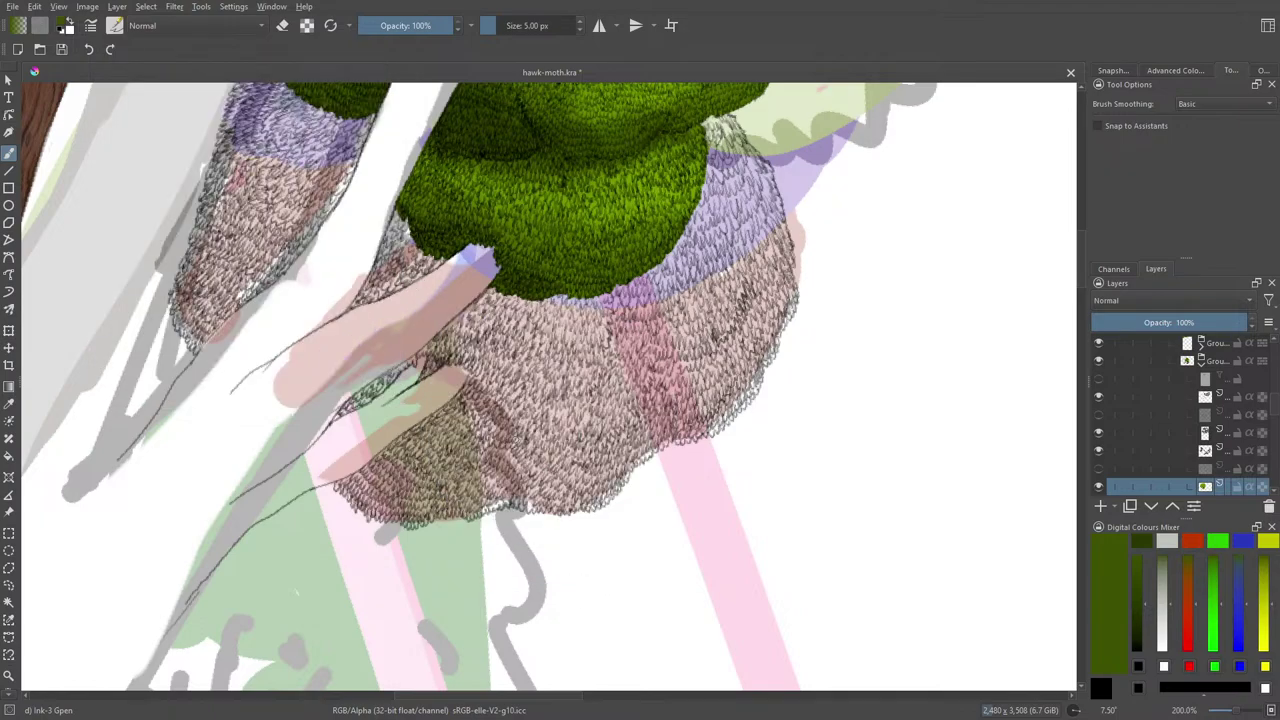
# Enlarge the brush to 23.58 px and paint dark green under the hatching of the two lobes beside the white branch gaps
pyautogui.moveTo(556, 371)
pyautogui.mouseDown()
pyautogui.moveTo(541, 418)
pyautogui.moveTo(553, 356)
pyautogui.moveTo(500, 442)
pyautogui.mouseUp()
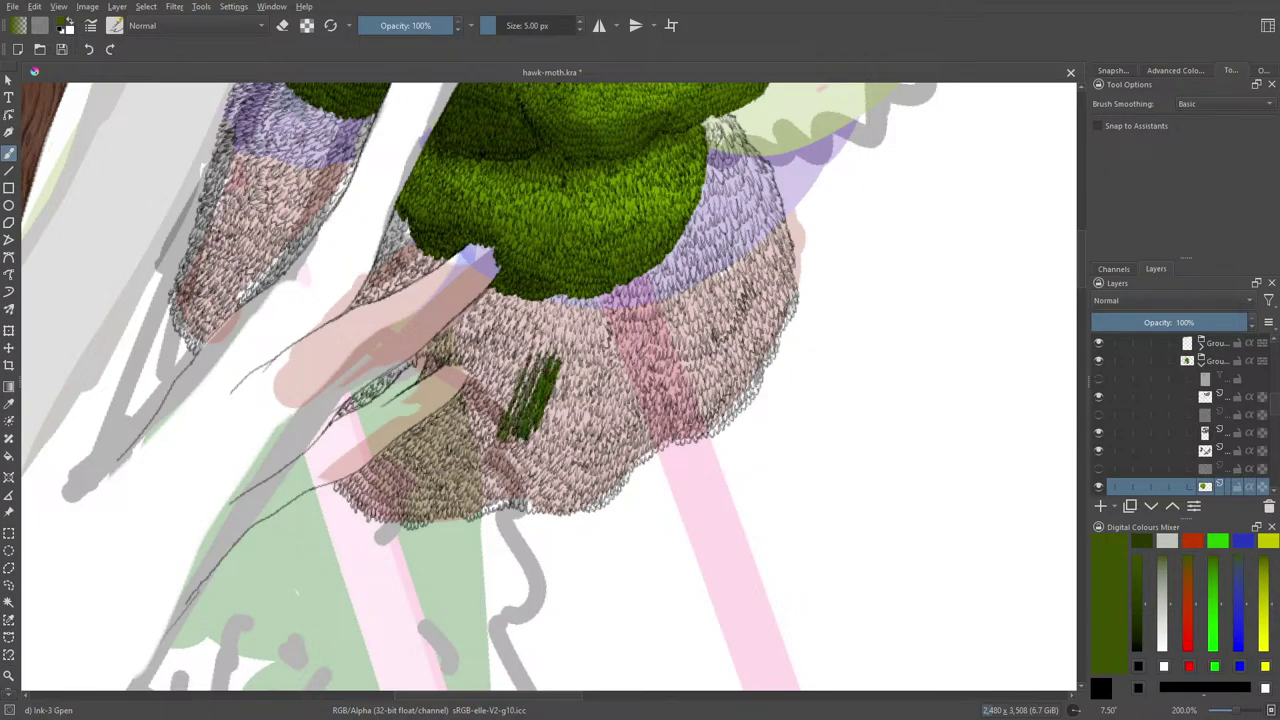
pyautogui.moveTo(522, 348)
pyautogui.mouseDown()
pyautogui.moveTo(480, 442)
pyautogui.moveTo(462, 440)
pyautogui.mouseUp()
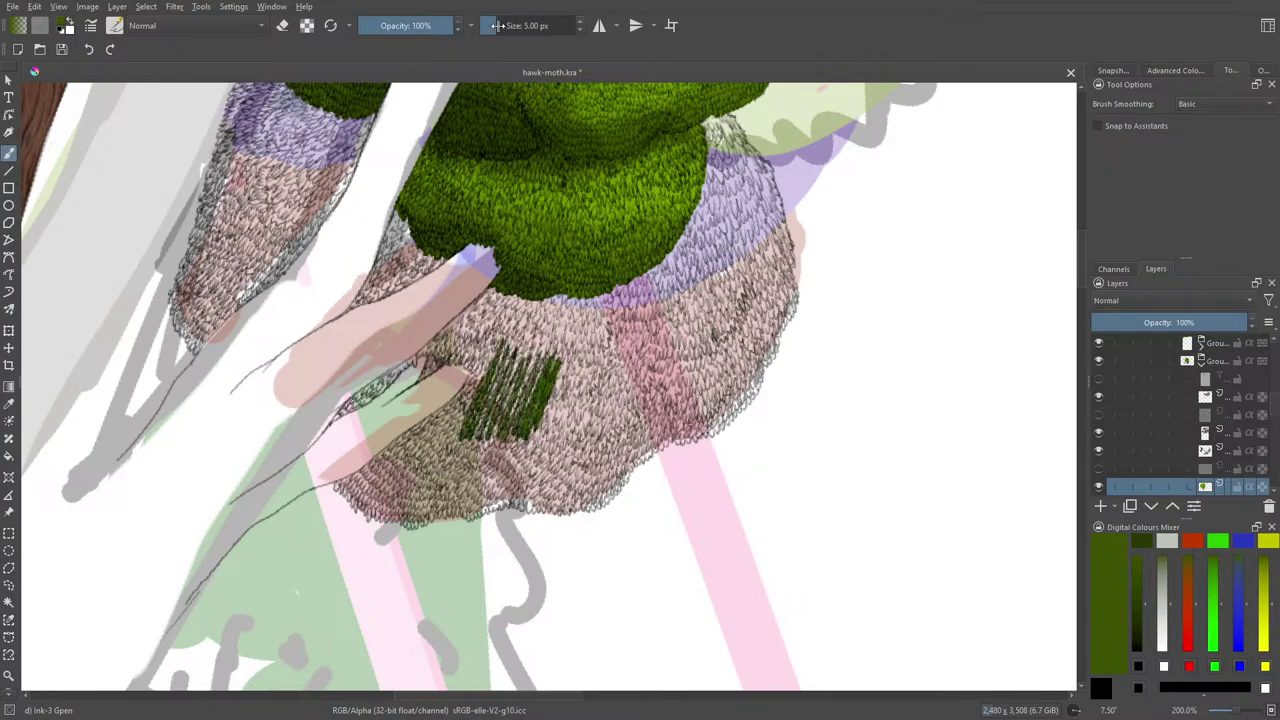
pyautogui.moveTo(498, 26); pyautogui.dragTo(512, 32)
pyautogui.moveTo(520, 352)
pyautogui.mouseDown()
pyautogui.moveTo(478, 440)
pyautogui.moveTo(532, 338)
pyautogui.moveTo(500, 445)
pyautogui.moveTo(567, 370)
pyautogui.moveTo(470, 440)
pyautogui.moveTo(440, 420)
pyautogui.moveTo(460, 340)
pyautogui.moveTo(410, 390)
pyautogui.moveTo(332, 426)
pyautogui.moveTo(477, 311)
pyautogui.moveTo(432, 345)
pyautogui.moveTo(385, 292)
pyautogui.moveTo(438, 264)
pyautogui.moveTo(390, 218)
pyautogui.moveTo(388, 290)
pyautogui.moveTo(368, 302)
pyautogui.moveTo(278, 265)
pyautogui.moveTo(290, 240)
pyautogui.moveTo(205, 330)
pyautogui.moveTo(185, 327)
pyautogui.moveTo(200, 205)
pyautogui.moveTo(242, 105)
pyautogui.moveTo(240, 250)
pyautogui.moveTo(220, 310)
pyautogui.moveTo(352, 170)
pyautogui.moveTo(375, 120)
pyautogui.moveTo(302, 110)
pyautogui.moveTo(318, 140)
pyautogui.moveTo(347, 143)
pyautogui.moveTo(290, 175)
pyautogui.moveTo(275, 135)
pyautogui.moveTo(266, 194)
pyautogui.mouseUp()
pyautogui.scroll(5, 1080, 265)
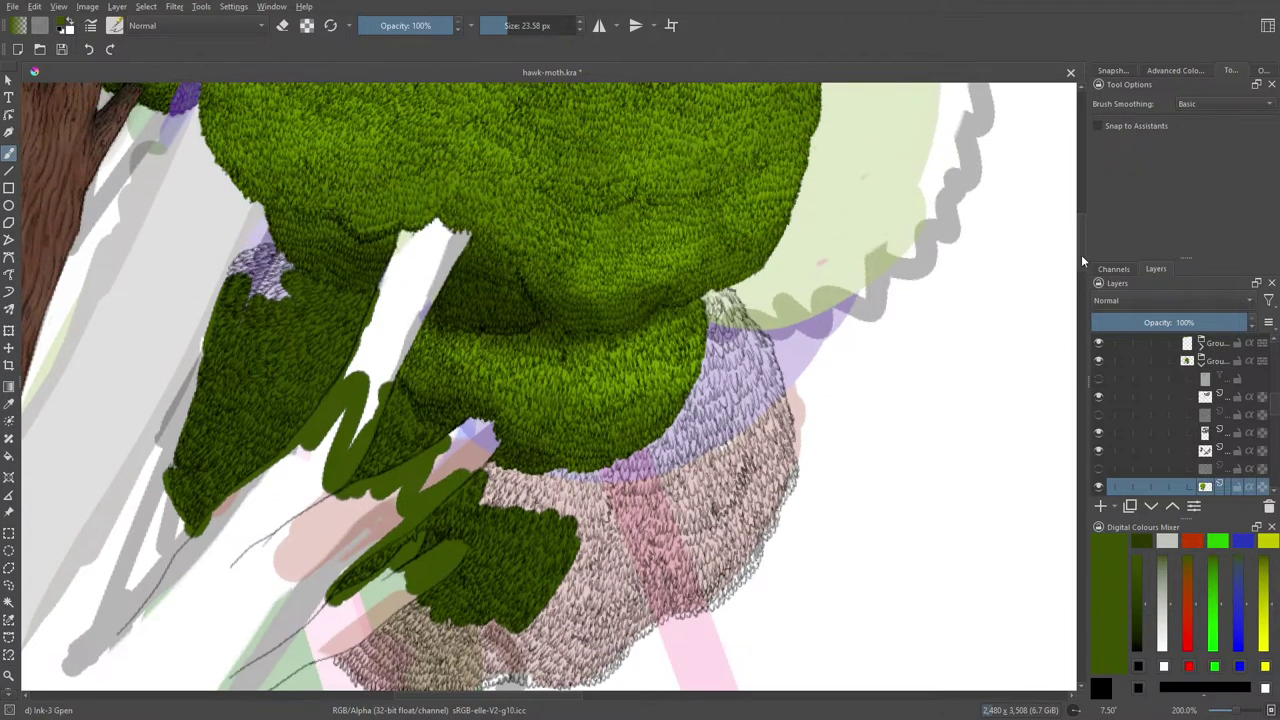
pyautogui.moveTo(263, 283)
pyautogui.mouseDown()
pyautogui.moveTo(263, 251)
pyautogui.moveTo(290, 277)
pyautogui.moveTo(248, 248)
pyautogui.moveTo(260, 296)
pyautogui.moveTo(236, 269)
pyautogui.moveTo(230, 360)
pyautogui.mouseUp()
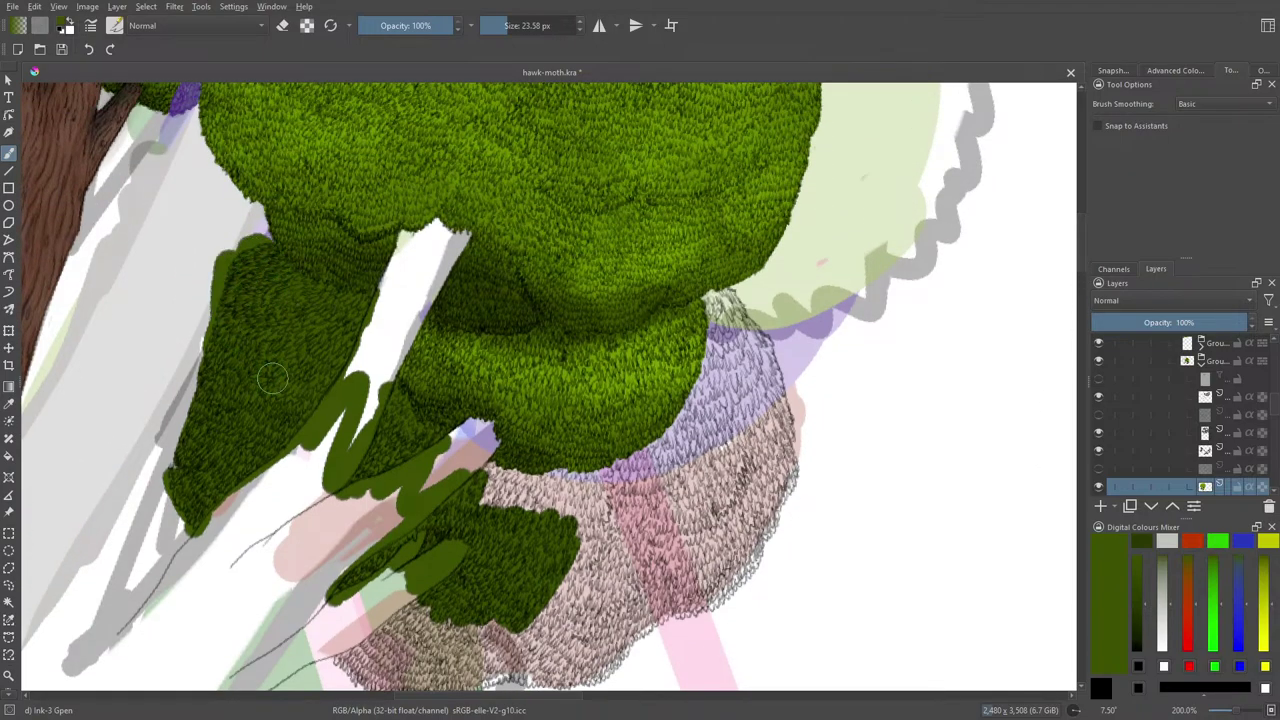
# Fill the rest of the large lower lobe with dark green, from the purple area to its bottom and outer edges
pyautogui.moveTo(480, 475)
pyautogui.mouseDown()
pyautogui.moveTo(585, 478)
pyautogui.moveTo(668, 440)
pyautogui.moveTo(612, 472)
pyautogui.moveTo(681, 422)
pyautogui.moveTo(712, 350)
pyautogui.moveTo(690, 412)
pyautogui.moveTo(714, 327)
pyautogui.moveTo(706, 298)
pyautogui.moveTo(705, 340)
pyautogui.moveTo(722, 292)
pyautogui.moveTo(716, 332)
pyautogui.moveTo(706, 298)
pyautogui.moveTo(766, 358)
pyautogui.moveTo(725, 400)
pyautogui.moveTo(720, 440)
pyautogui.moveTo(778, 440)
pyautogui.mouseUp()
pyautogui.moveTo(770, 385)
pyautogui.mouseDown()
pyautogui.moveTo(786, 490)
pyautogui.moveTo(787, 425)
pyautogui.moveTo(760, 548)
pyautogui.moveTo(700, 610)
pyautogui.moveTo(760, 488)
pyautogui.moveTo(690, 575)
pyautogui.moveTo(660, 480)
pyautogui.moveTo(708, 396)
pyautogui.moveTo(721, 503)
pyautogui.moveTo(640, 575)
pyautogui.moveTo(600, 530)
pyautogui.moveTo(577, 532)
pyautogui.moveTo(565, 505)
pyautogui.moveTo(490, 488)
pyautogui.moveTo(497, 526)
pyautogui.moveTo(590, 570)
pyautogui.moveTo(636, 532)
pyautogui.moveTo(580, 605)
pyautogui.moveTo(665, 600)
pyautogui.mouseUp()
pyautogui.moveTo(759, 479); pyautogui.dragTo(689, 524)
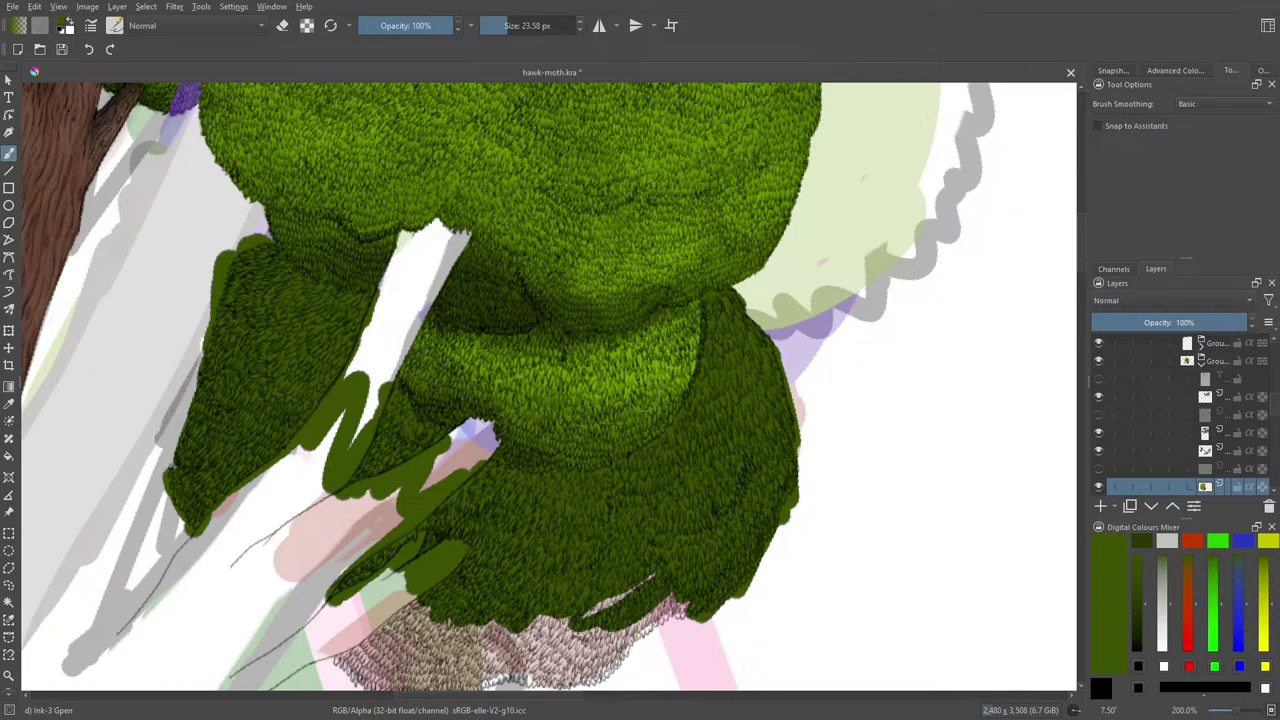
pyautogui.moveTo(1084, 262); pyautogui.dragTo(1084, 279)
pyautogui.moveTo(644, 416)
pyautogui.mouseDown()
pyautogui.moveTo(596, 460)
pyautogui.moveTo(672, 431)
pyautogui.moveTo(675, 447)
pyautogui.moveTo(558, 526)
pyautogui.moveTo(599, 517)
pyautogui.moveTo(508, 505)
pyautogui.moveTo(540, 475)
pyautogui.moveTo(436, 476)
pyautogui.moveTo(395, 462)
pyautogui.moveTo(432, 447)
pyautogui.moveTo(329, 500)
pyautogui.moveTo(378, 533)
pyautogui.moveTo(461, 531)
pyautogui.moveTo(505, 506)
pyautogui.moveTo(375, 509)
pyautogui.moveTo(441, 483)
pyautogui.moveTo(401, 477)
pyautogui.moveTo(540, 458)
pyautogui.mouseUp()
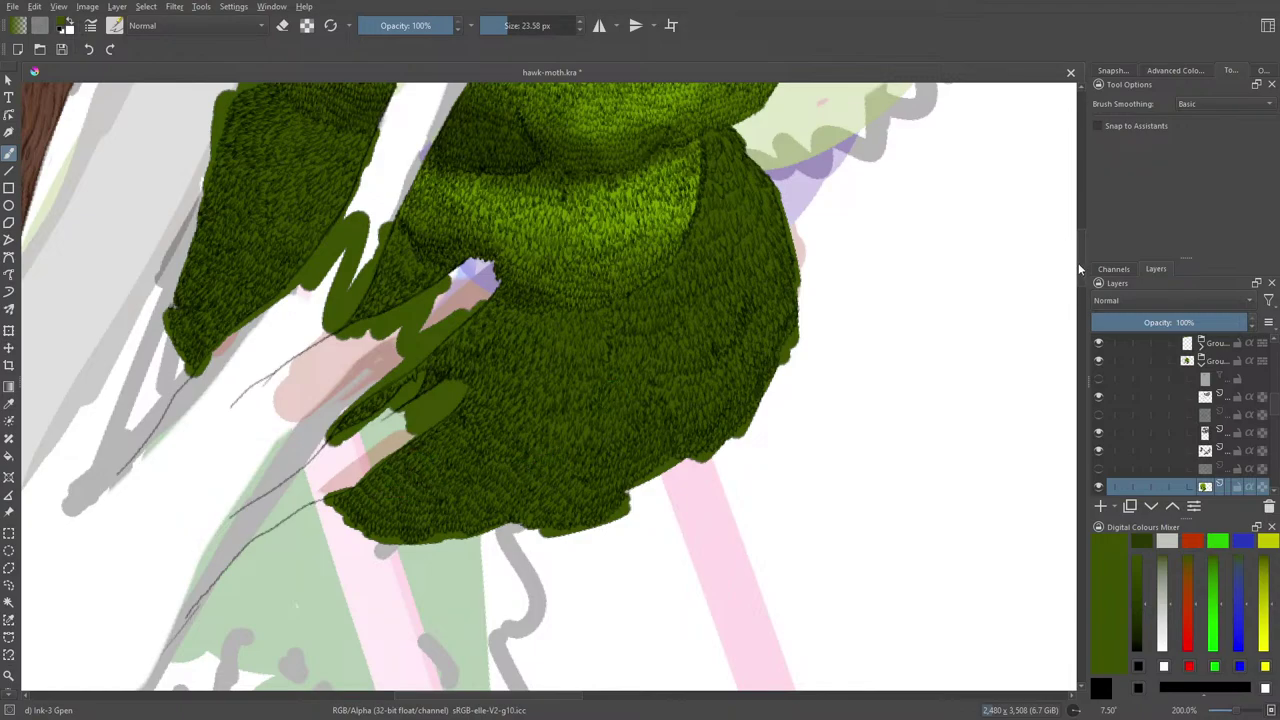
pyautogui.moveTo(1080, 267); pyautogui.dragTo(1078, 253)
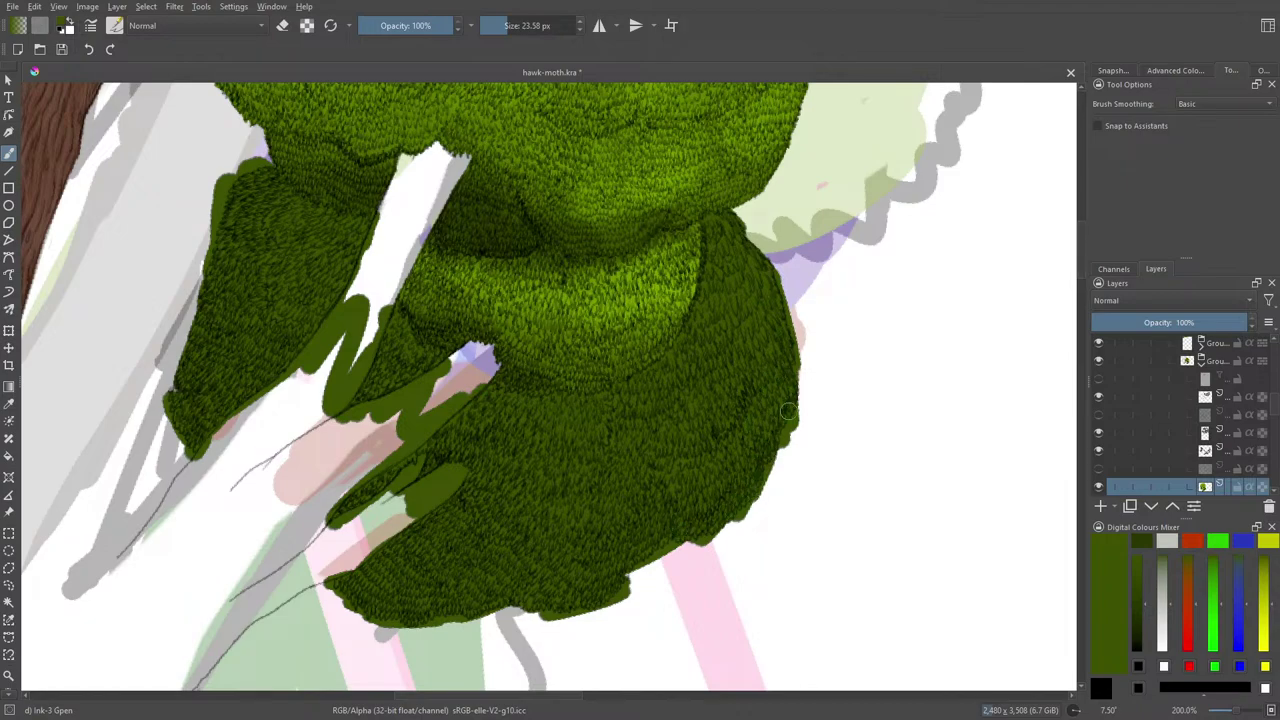
pyautogui.moveTo(792, 385); pyautogui.dragTo(795, 411)
pyautogui.moveTo(755, 251)
pyautogui.mouseDown()
pyautogui.moveTo(737, 223)
pyautogui.moveTo(742, 248)
pyautogui.mouseUp()
# Select the black leaf-hatching layer, set the painting colour to black and choose the Pencil-2 brush preset
pyautogui.click(1207, 450)
pyautogui.click(1100, 452)
pyautogui.click(1101, 453)
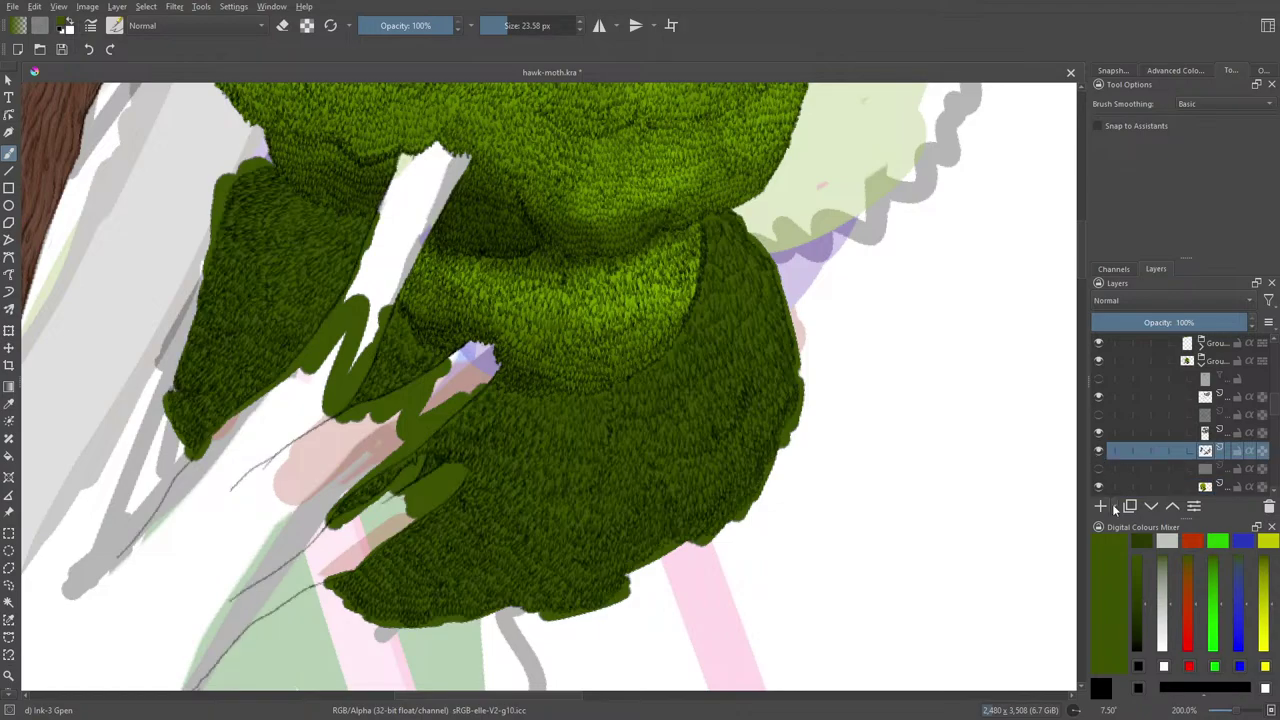
pyautogui.rightClick(634, 380)
pyautogui.click(597, 394)
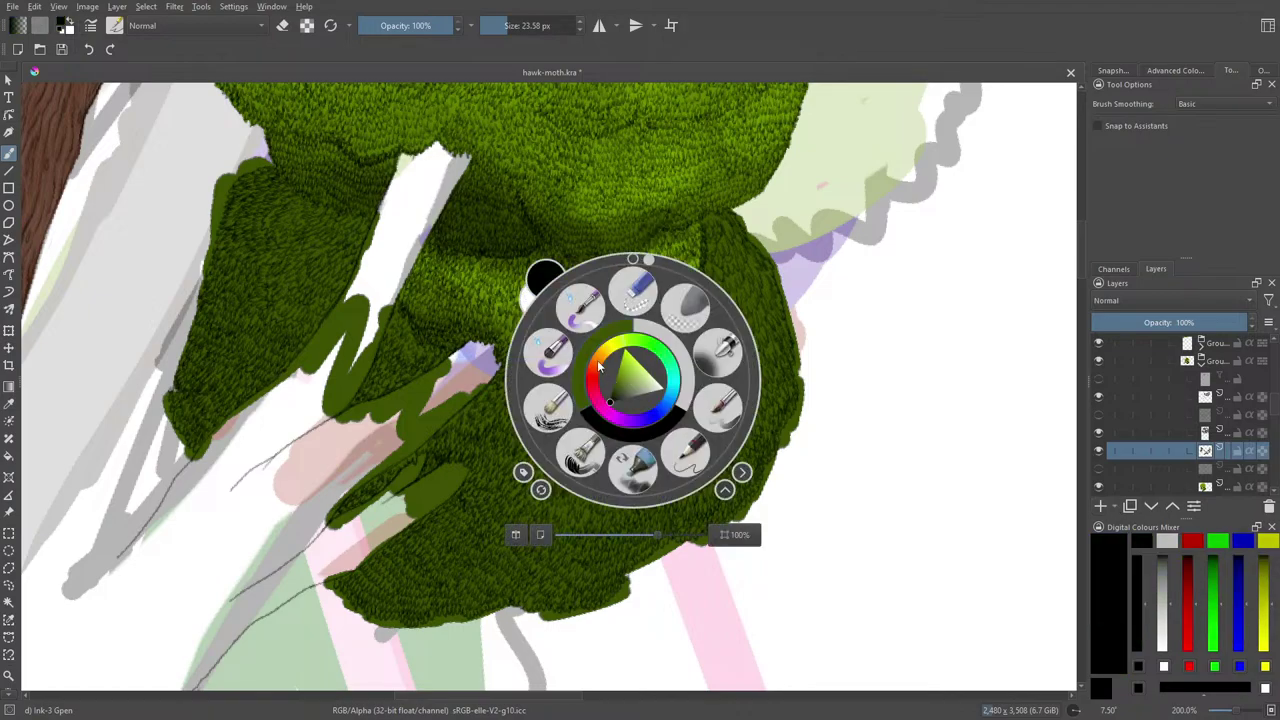
pyautogui.click(510, 168)
pyautogui.click(116, 28)
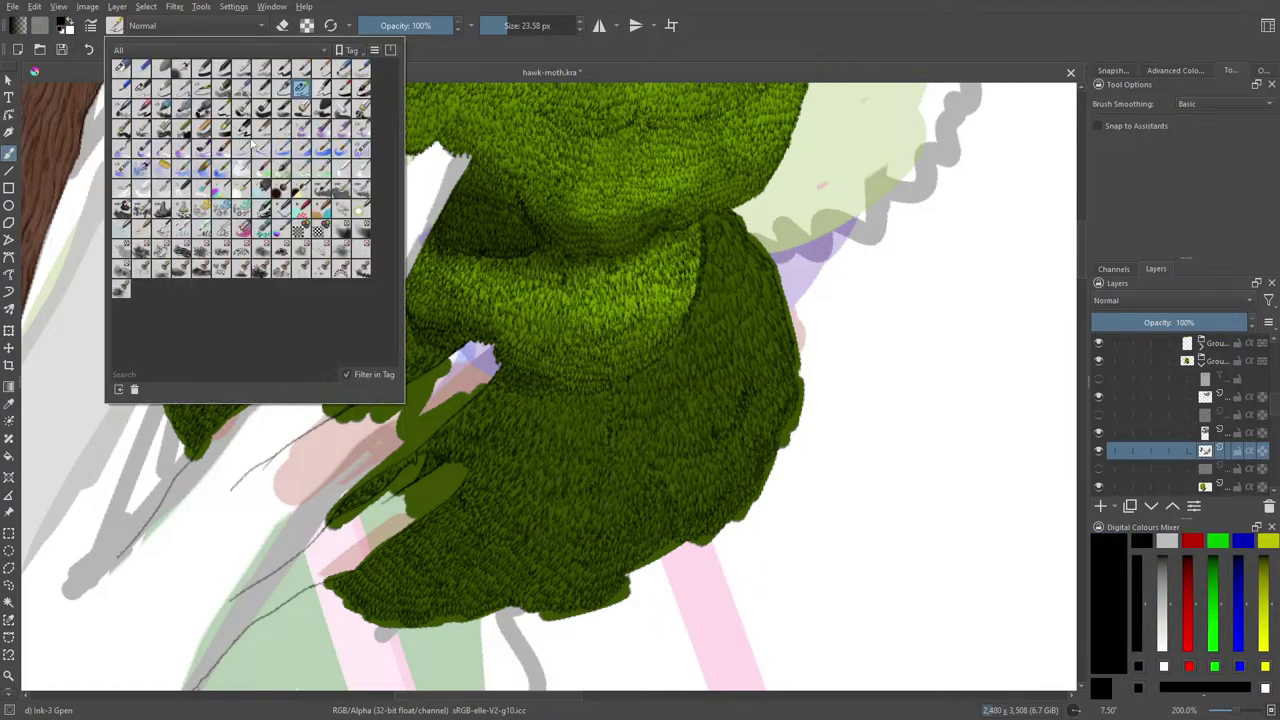
pyautogui.click(140, 91)
# Rotate the canvas to 57.16° and touch up the edges of the lower lobe with black leaf strokes
pyautogui.rightClick(737, 261)
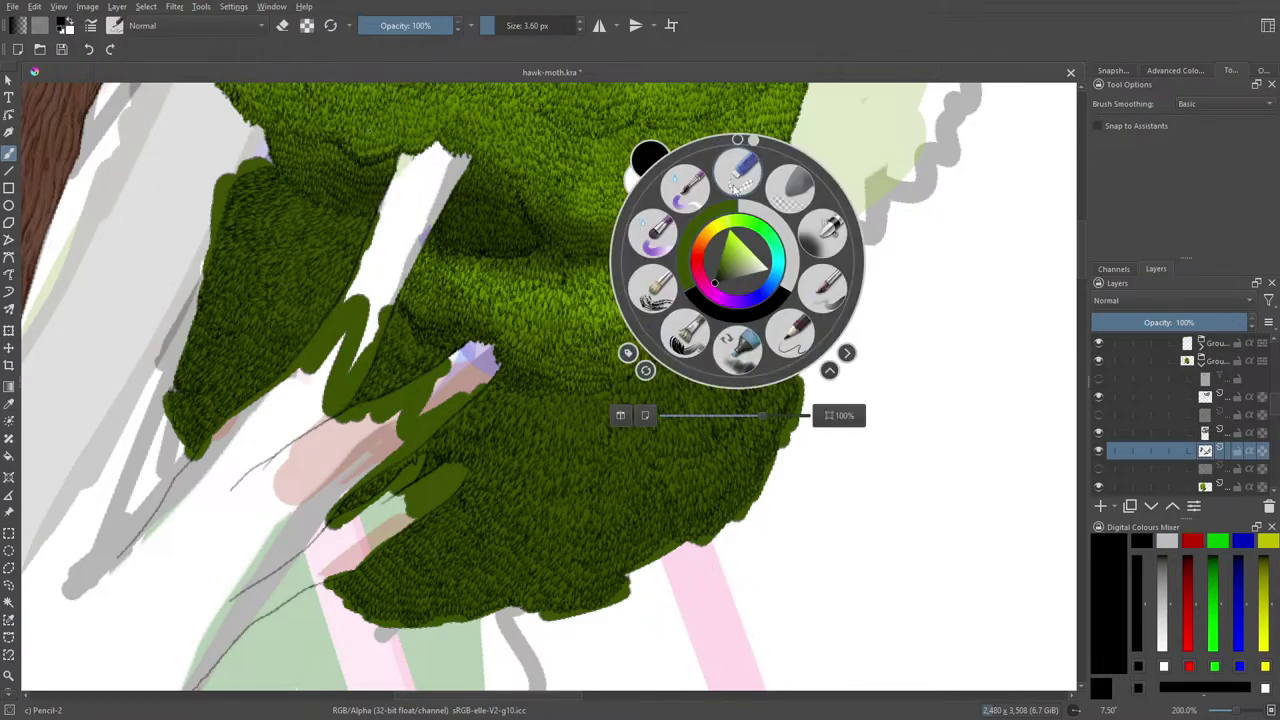
pyautogui.rightClick(720, 252)
pyautogui.rightClick(659, 225)
pyautogui.moveTo(672, 106); pyautogui.dragTo(760, 158)
pyautogui.rightClick(688, 146)
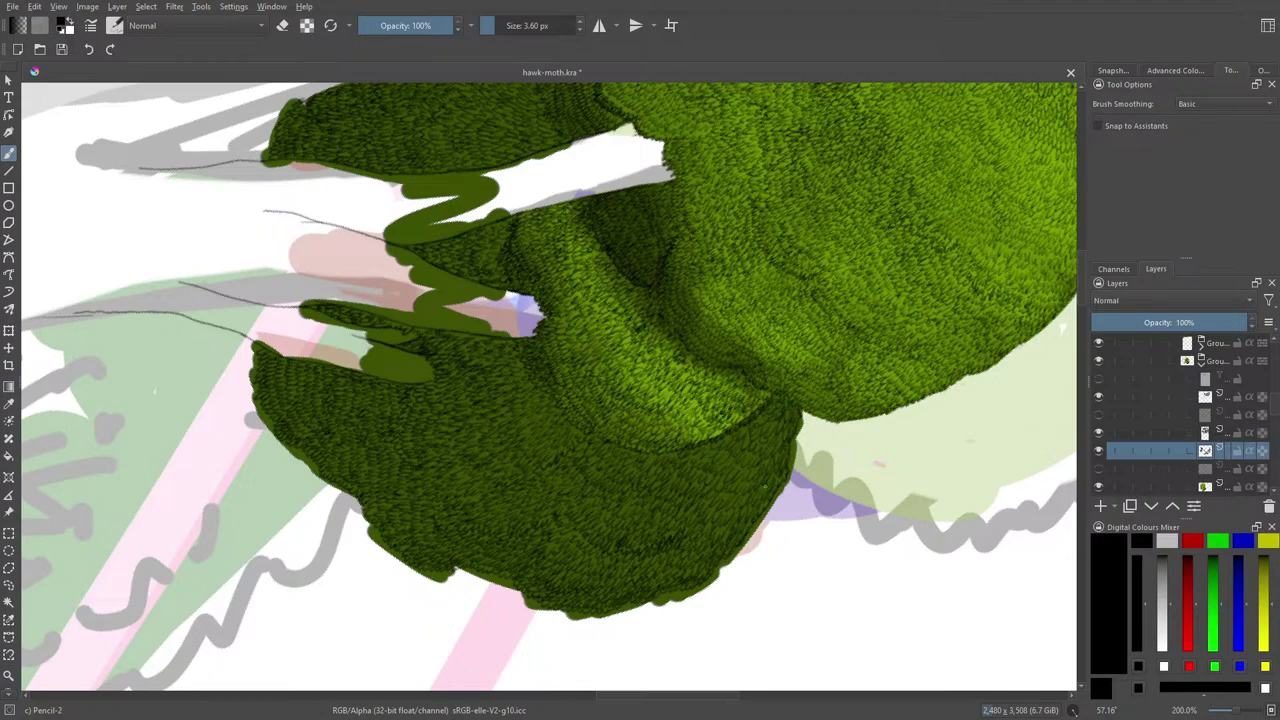
pyautogui.rightClick(745, 495)
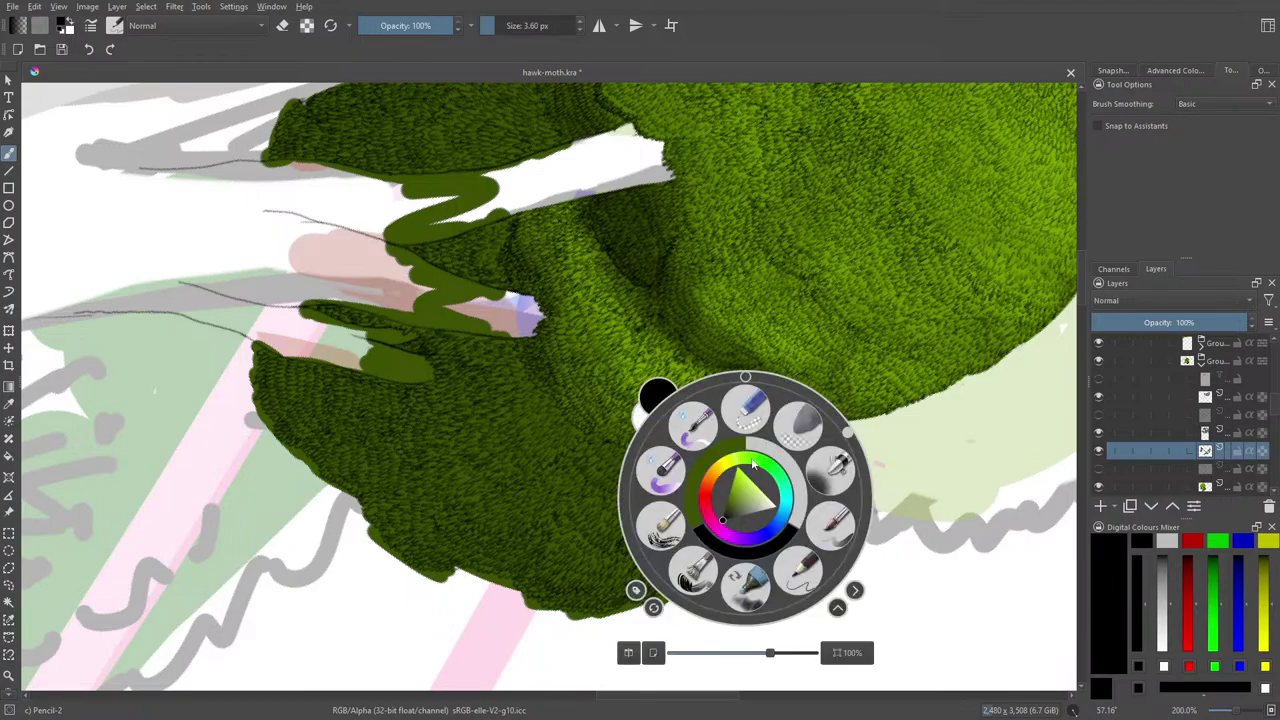
pyautogui.click(549, 310)
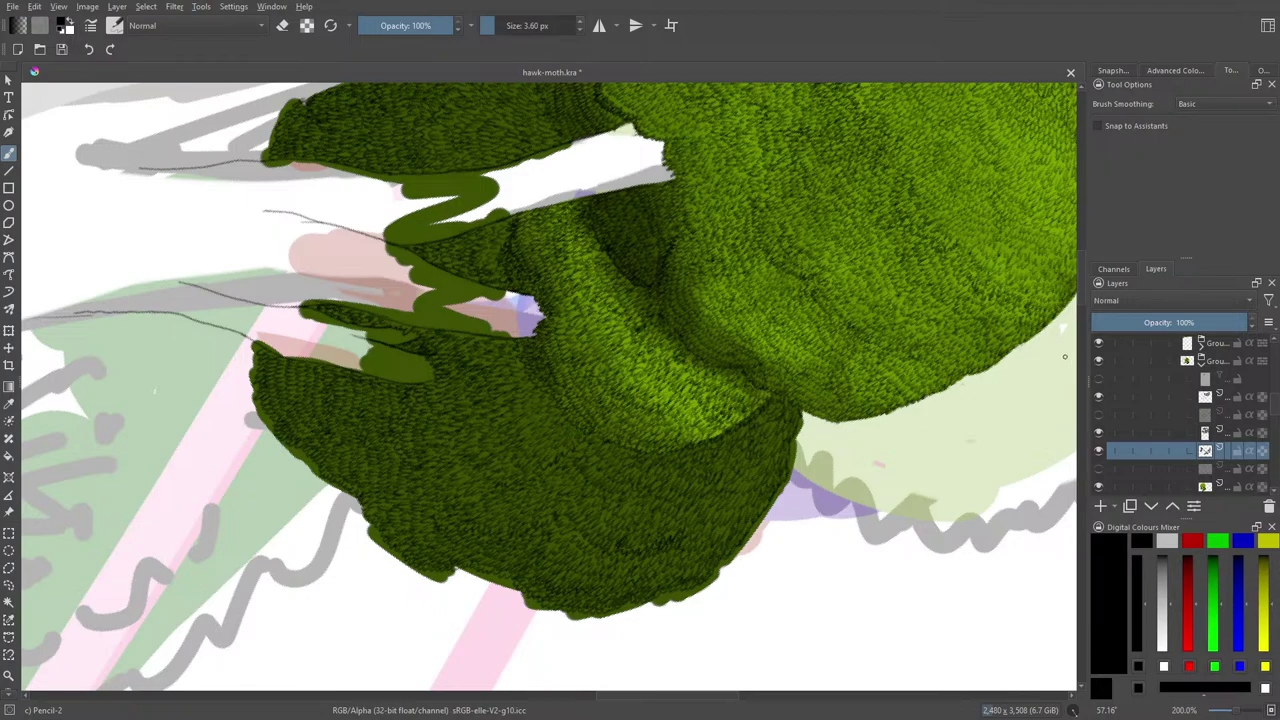
pyautogui.moveTo(1083, 280); pyautogui.dragTo(1085, 259)
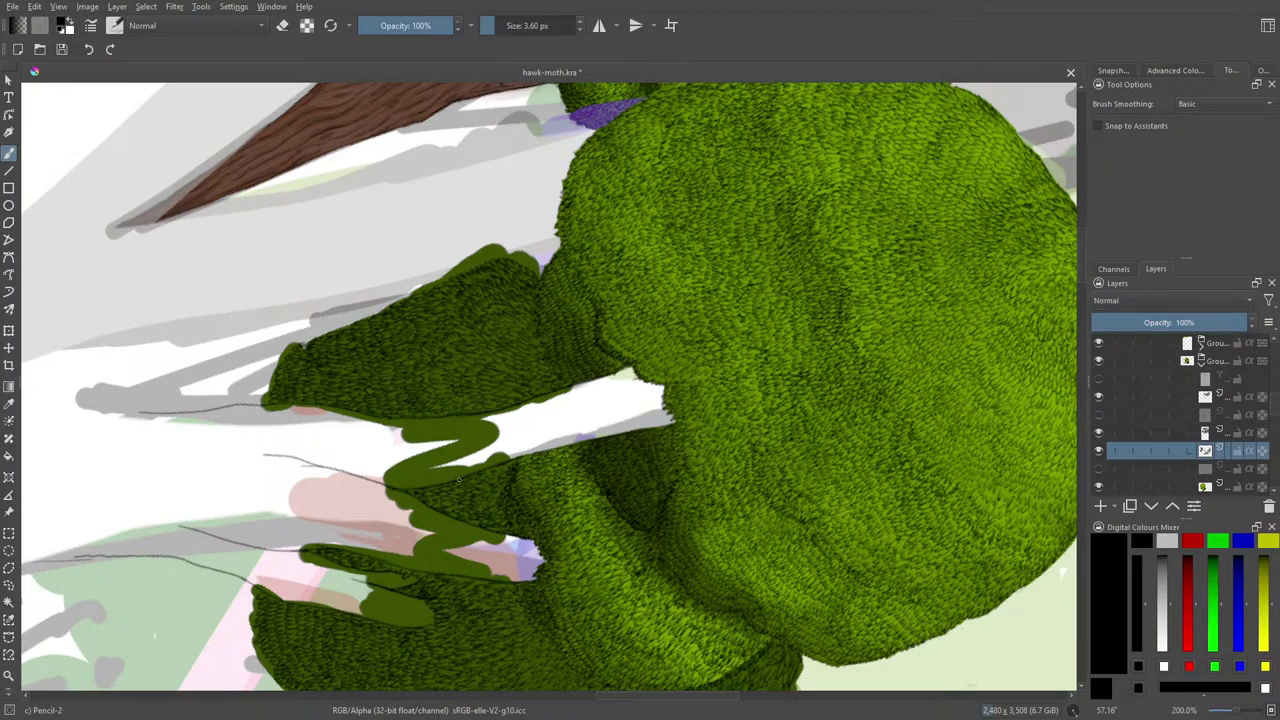
pyautogui.moveTo(1085, 247); pyautogui.dragTo(1086, 264)
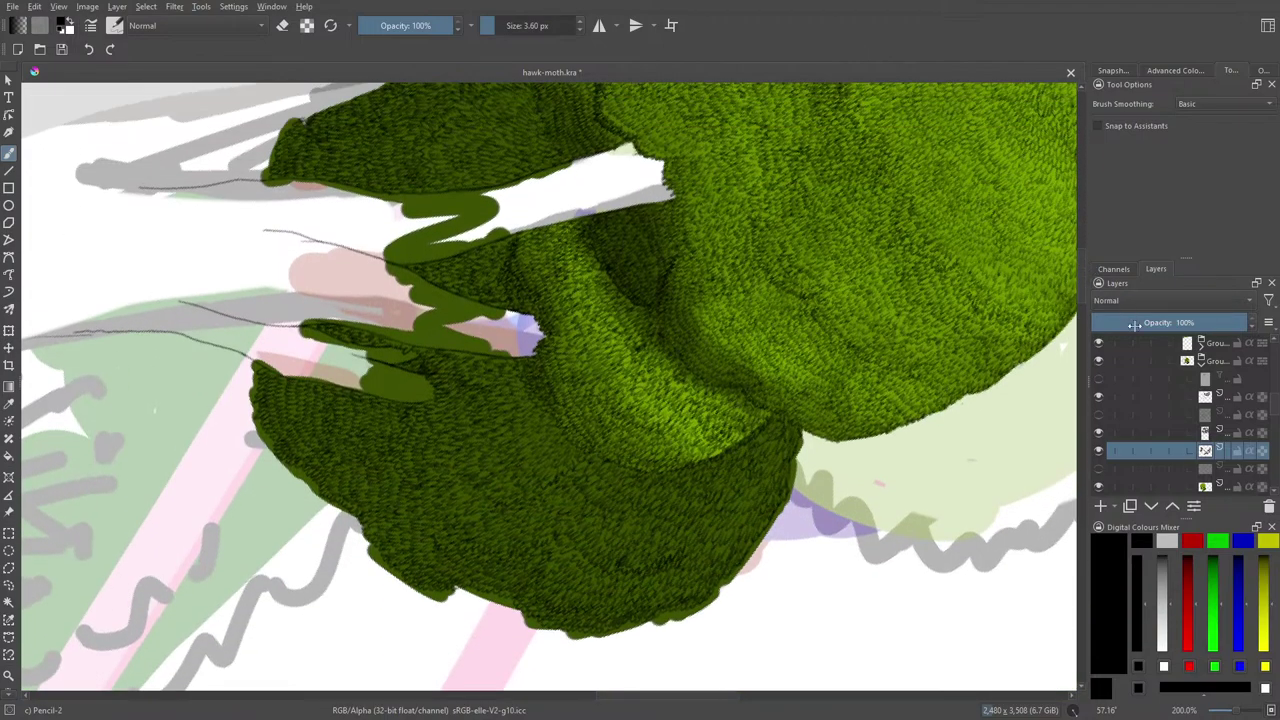
# Select the green foliage colour layer again and choose the Basic-2 Opacity brush preset
pyautogui.click(1207, 487)
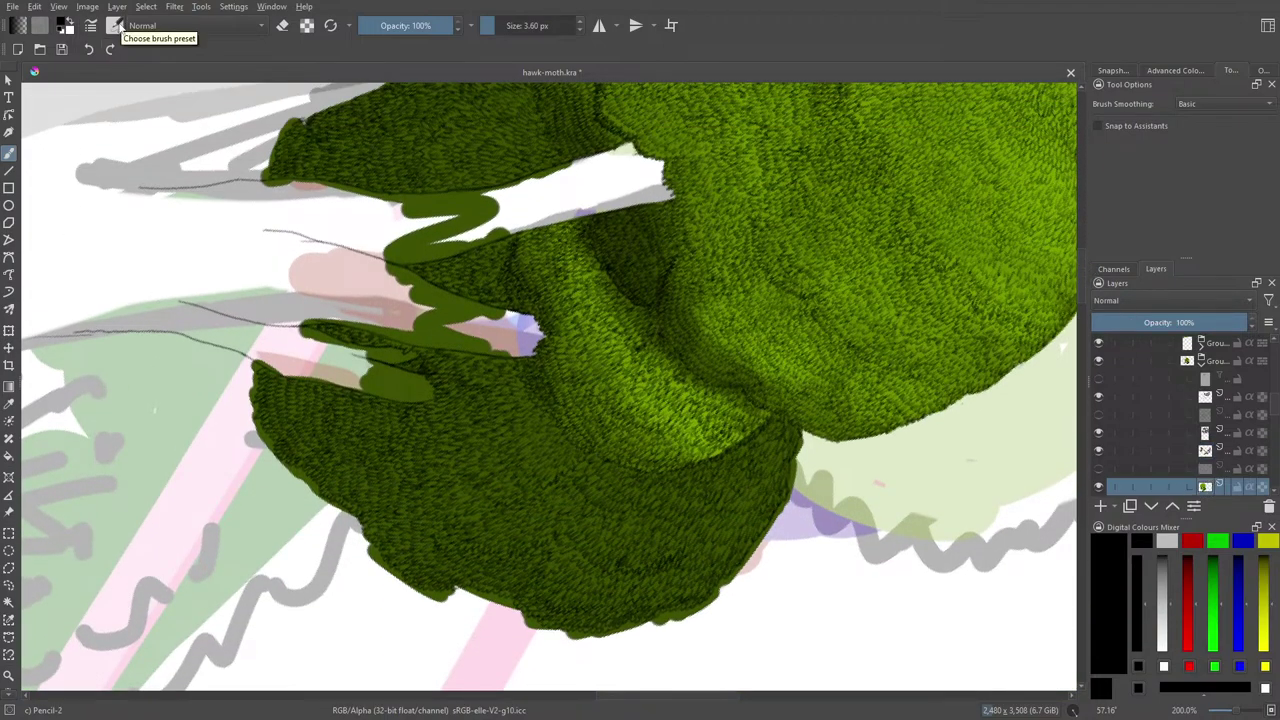
pyautogui.click(116, 26)
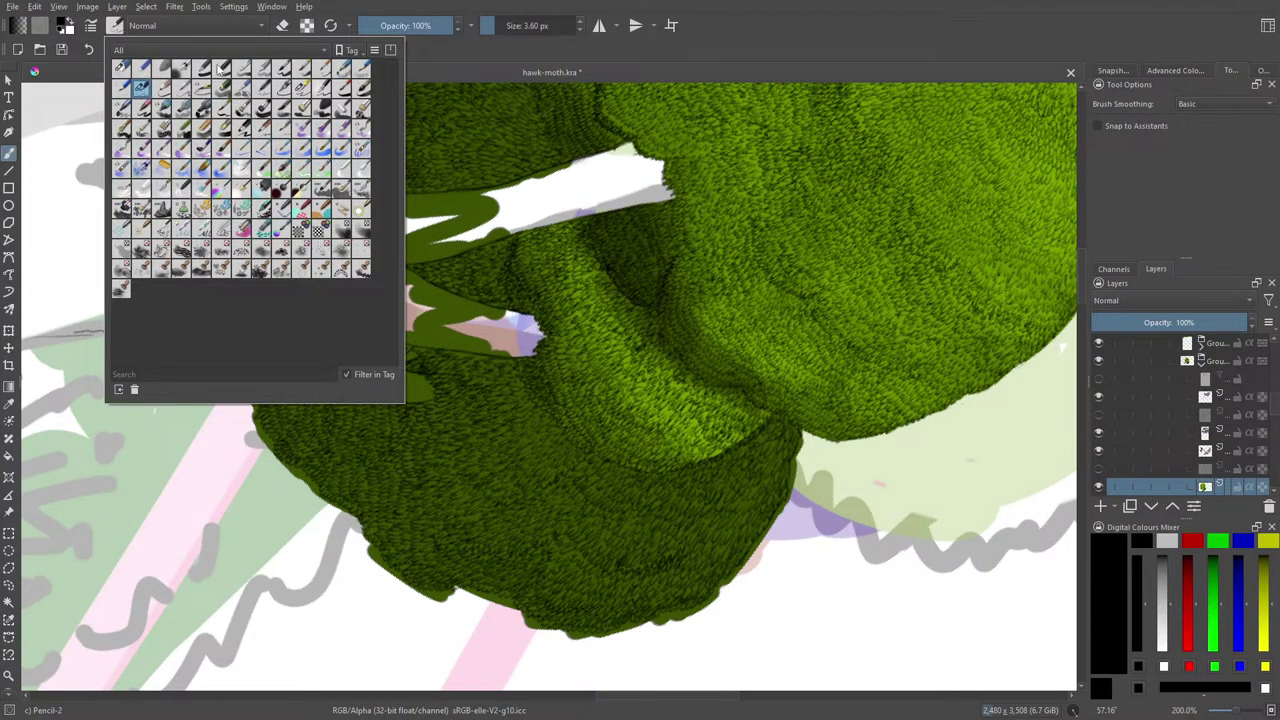
pyautogui.click(204, 69)
pyautogui.click(224, 69)
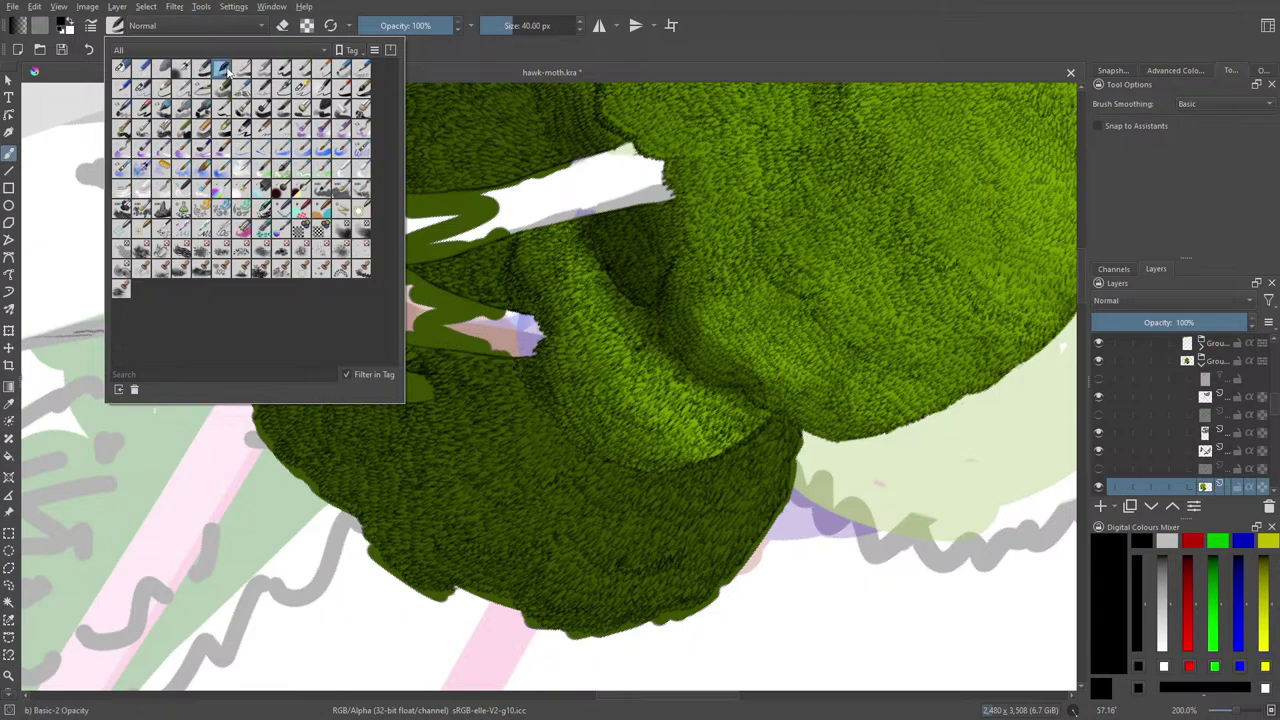
pyautogui.rightClick(686, 511)
pyautogui.rightClick(546, 326)
pyautogui.rightClick(550, 355)
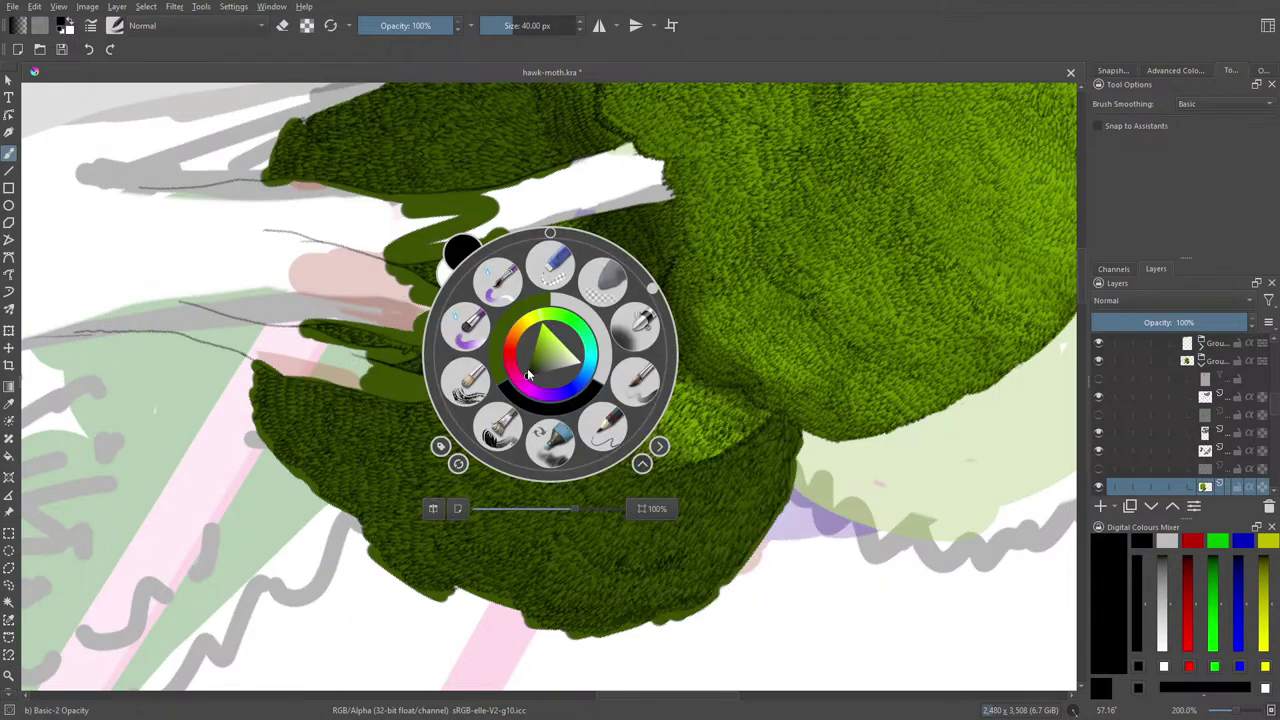
# Sample the dark green from the lower lobe's rim and set the freehand brush opacity to 76%
pyautogui.click(9, 403)
pyautogui.click(313, 468)
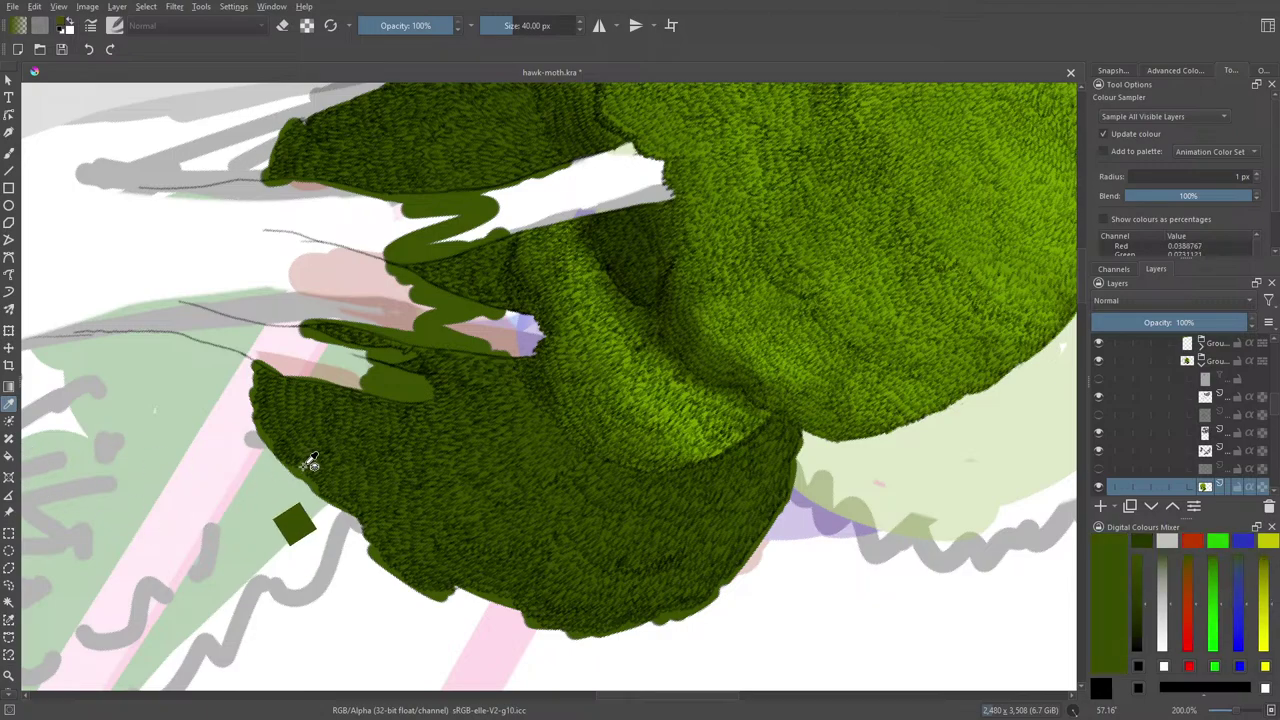
pyautogui.click(9, 152)
pyautogui.rightClick(486, 490)
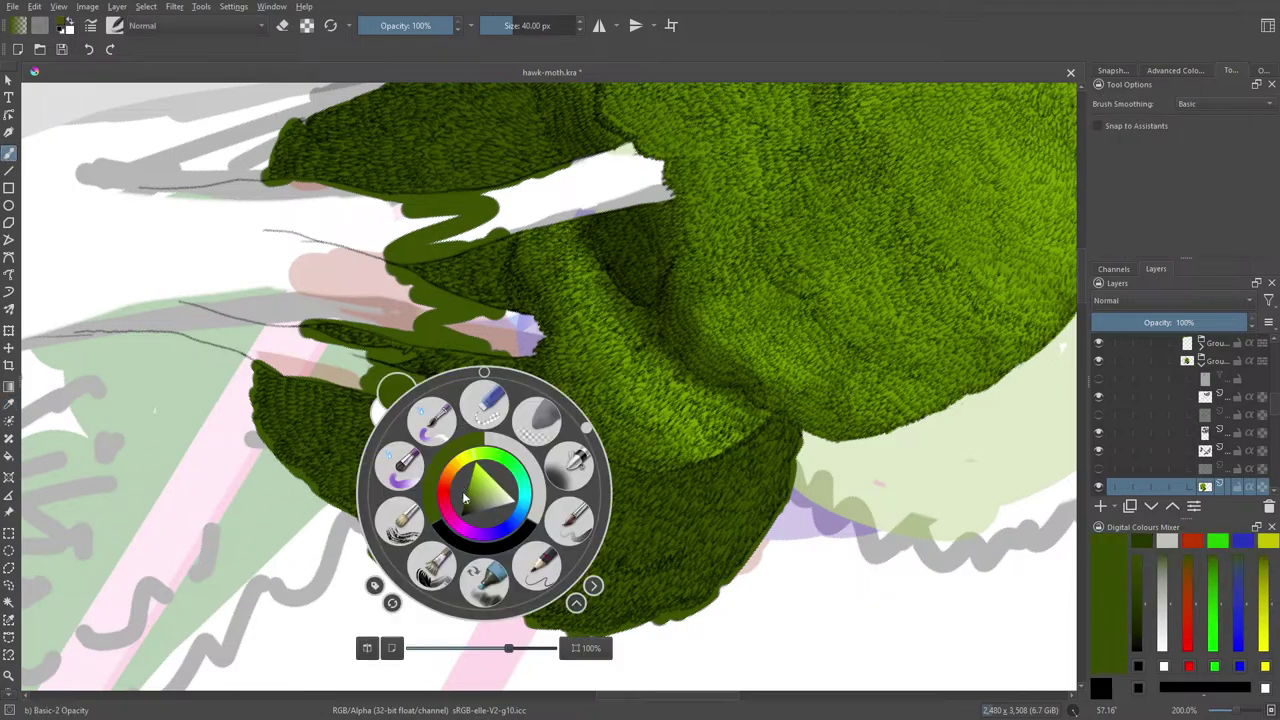
pyautogui.moveTo(423, 20); pyautogui.dragTo(427, 15)
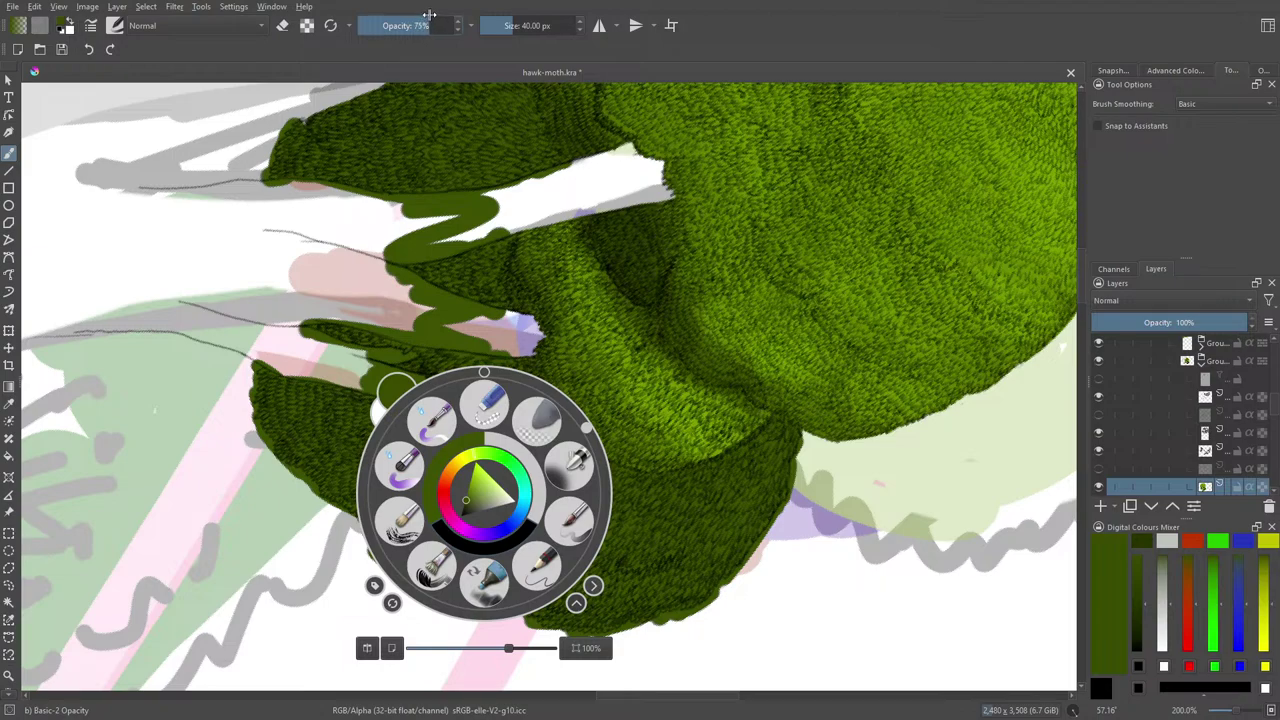
pyautogui.rightClick(348, 427)
pyautogui.click(187, 372)
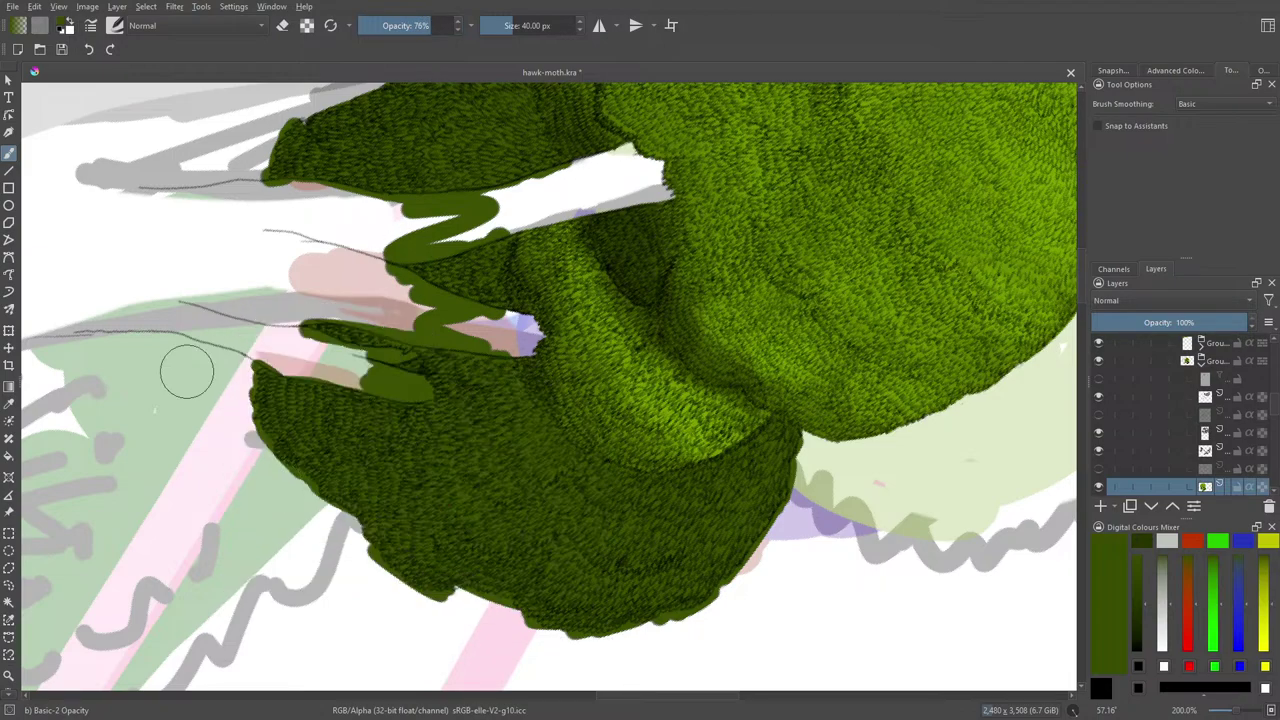
# Turn on Preserve Alpha for the brush and pick a lighter shade of the sampled green
pyautogui.click(311, 29)
pyautogui.rightClick(451, 503)
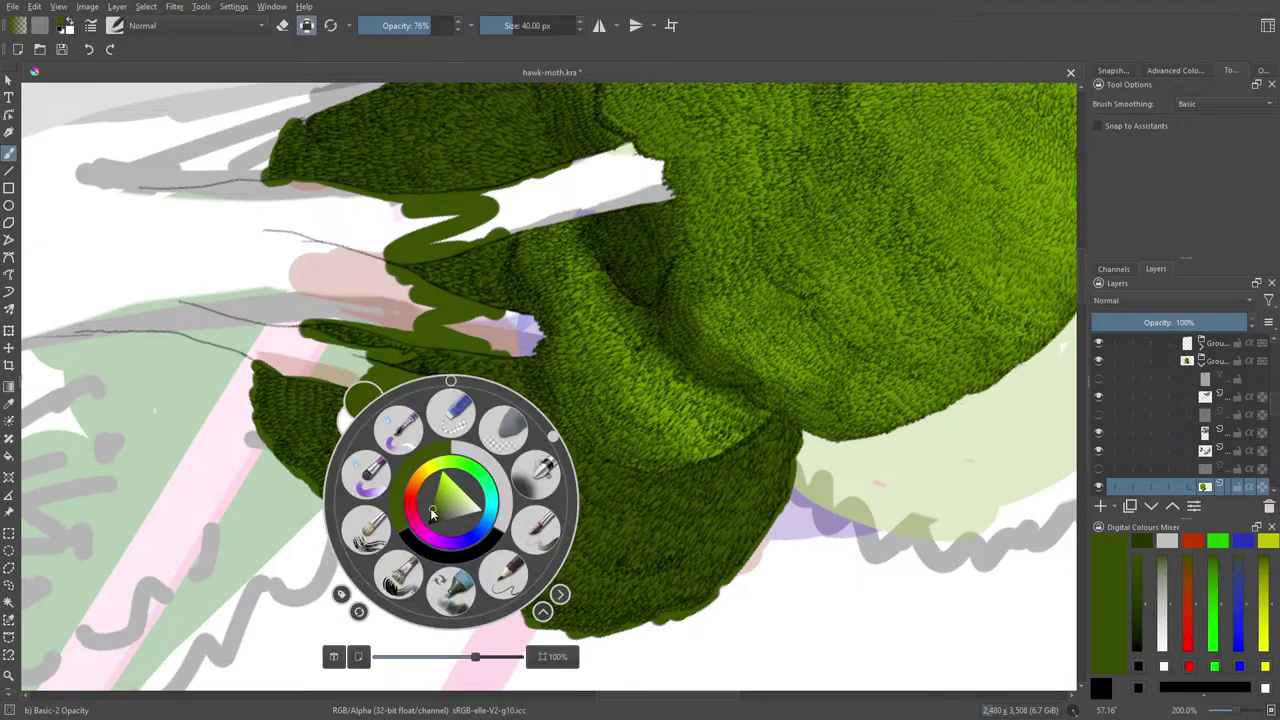
pyautogui.moveTo(432, 513); pyautogui.dragTo(436, 505)
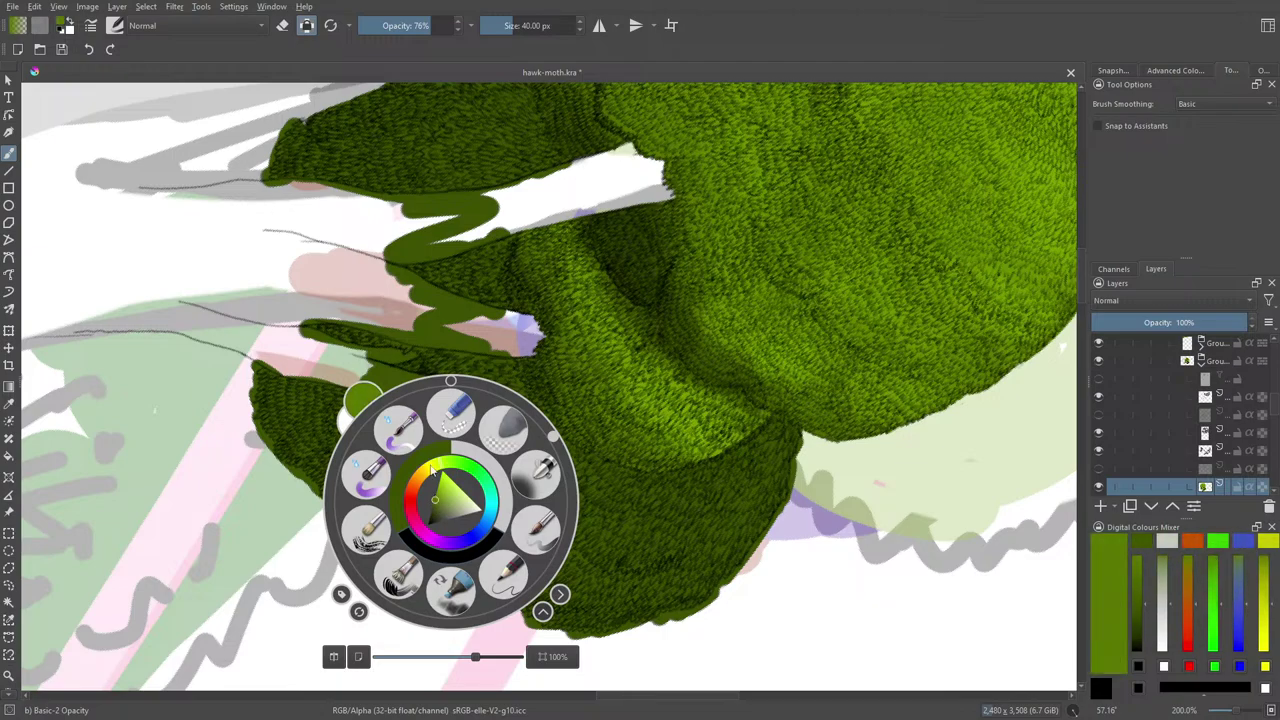
pyautogui.click(462, 342)
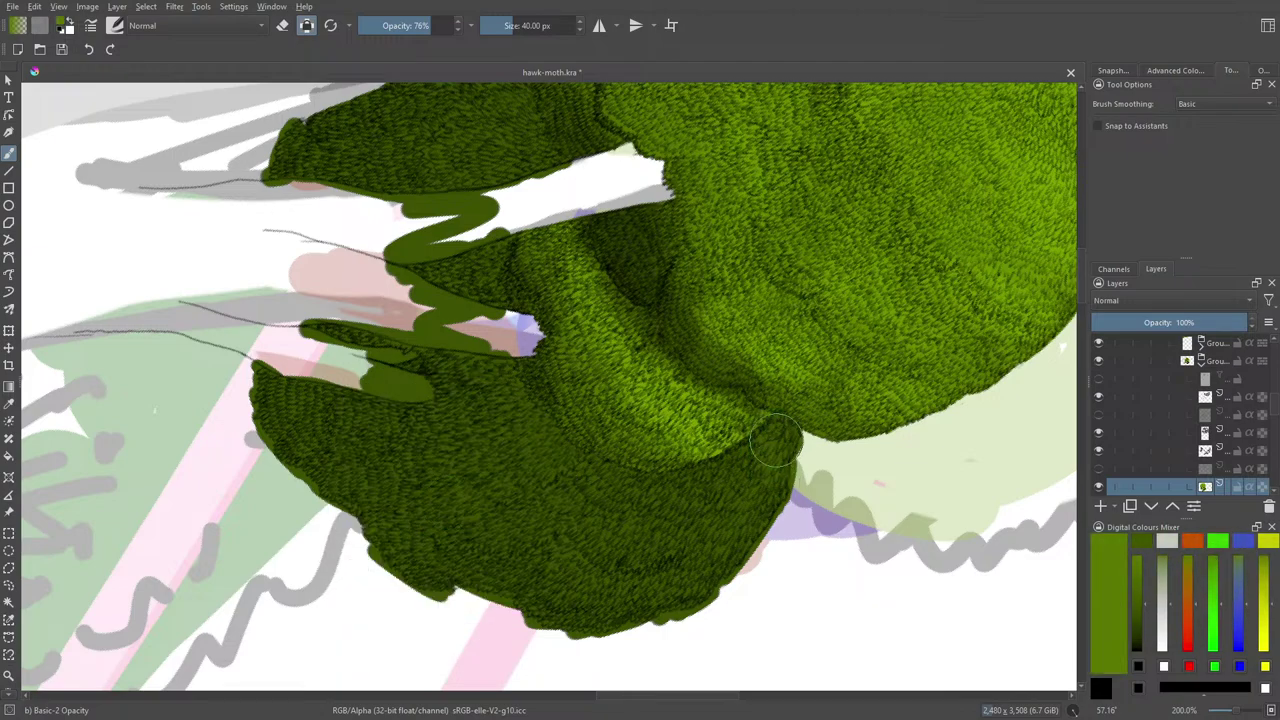
# Brush the lighter green over the right rim and middle of the lower lobe, undoing the last stroke
pyautogui.moveTo(776, 440)
pyautogui.mouseDown()
pyautogui.moveTo(769, 504)
pyautogui.moveTo(714, 575)
pyautogui.mouseUp()
pyautogui.moveTo(753, 458)
pyautogui.mouseDown()
pyautogui.moveTo(706, 529)
pyautogui.moveTo(689, 524)
pyautogui.moveTo(715, 482)
pyautogui.moveTo(656, 513)
pyautogui.moveTo(750, 474)
pyautogui.moveTo(690, 588)
pyautogui.mouseUp()
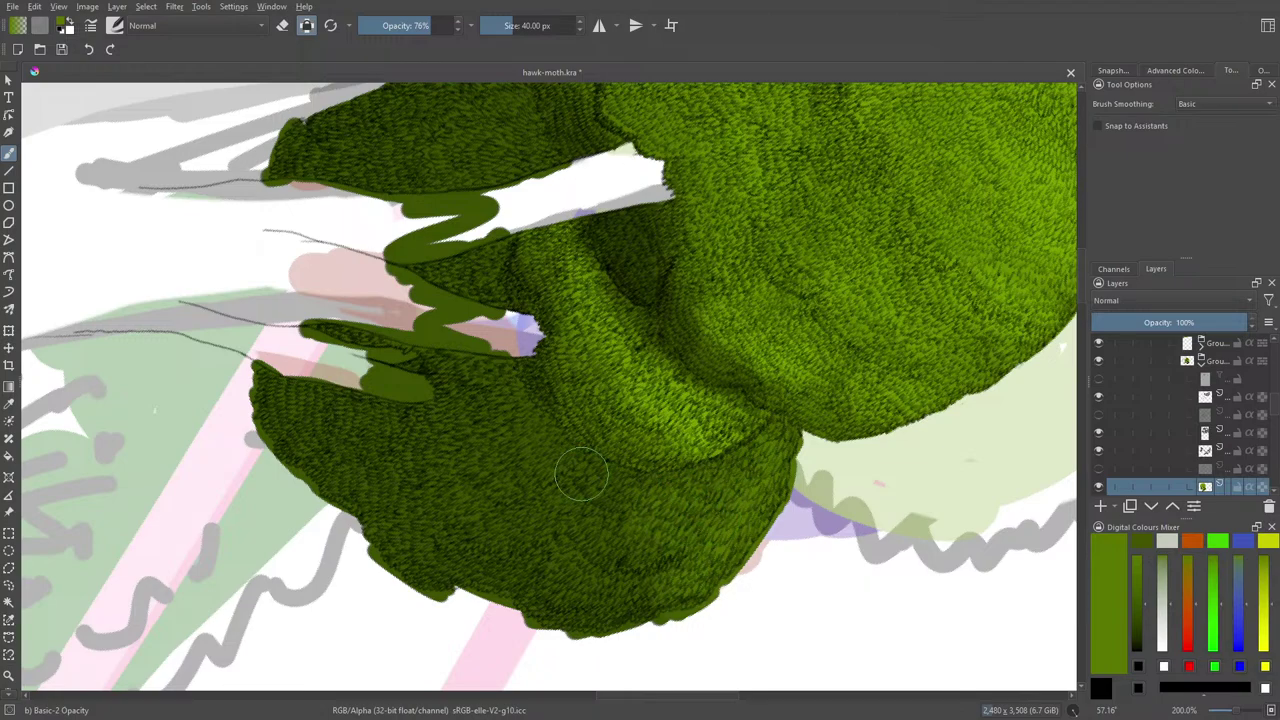
pyautogui.moveTo(686, 513)
pyautogui.mouseDown()
pyautogui.moveTo(659, 557)
pyautogui.moveTo(611, 589)
pyautogui.moveTo(638, 554)
pyautogui.moveTo(571, 520)
pyautogui.moveTo(584, 470)
pyautogui.moveTo(512, 465)
pyautogui.moveTo(497, 451)
pyautogui.moveTo(499, 421)
pyautogui.moveTo(476, 411)
pyautogui.moveTo(496, 384)
pyautogui.moveTo(443, 386)
pyautogui.moveTo(460, 370)
pyautogui.moveTo(445, 320)
pyautogui.moveTo(497, 264)
pyautogui.moveTo(457, 272)
pyautogui.mouseUp()
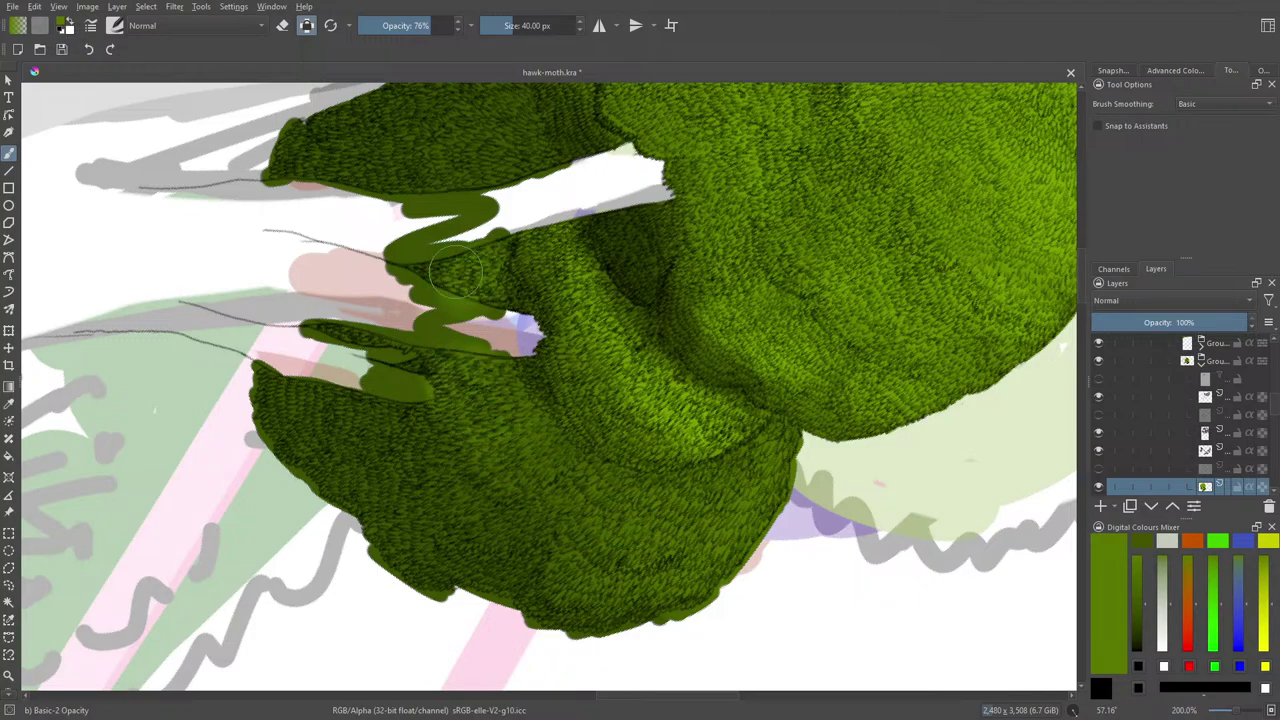
pyautogui.hotkey('ctrl', 'z')
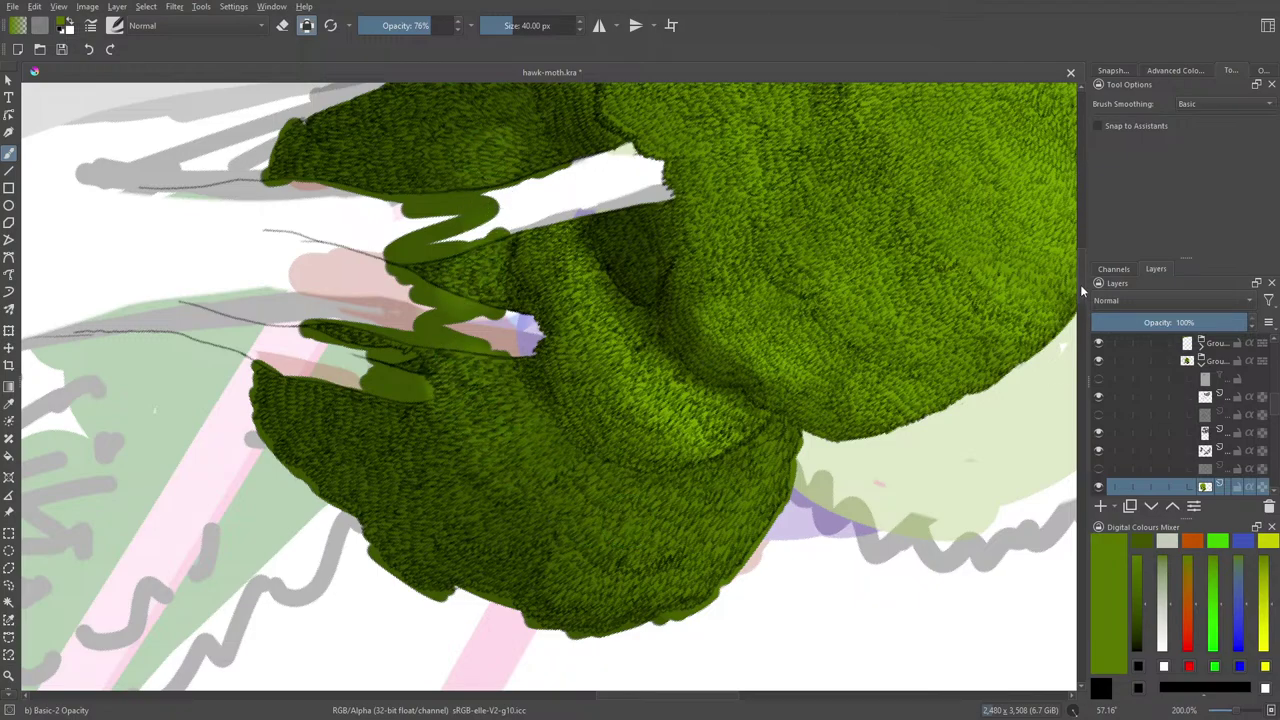
# Brush the same lighter green over the small upper-left lobe and touch up the lower lobe's left part
pyautogui.scroll(3, 1081, 290)
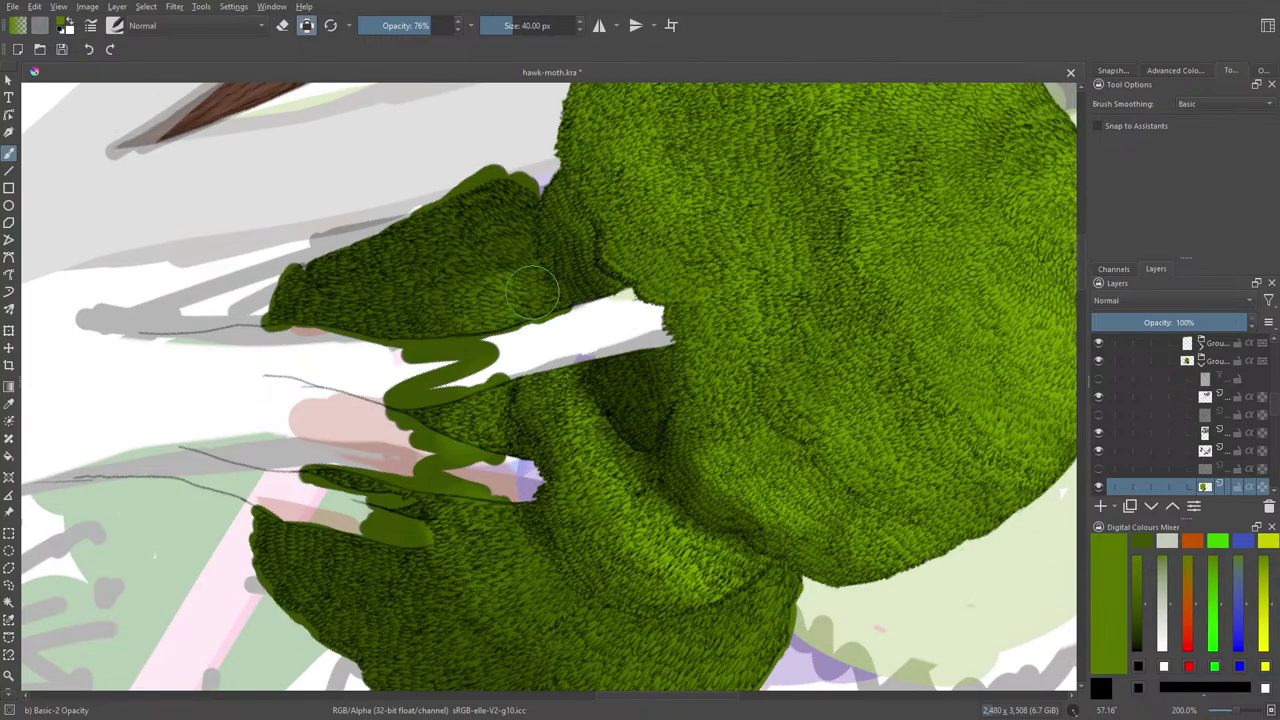
pyautogui.moveTo(533, 292)
pyautogui.mouseDown()
pyautogui.moveTo(502, 225)
pyautogui.moveTo(509, 196)
pyautogui.moveTo(499, 233)
pyautogui.moveTo(475, 208)
pyautogui.moveTo(460, 212)
pyautogui.moveTo(442, 254)
pyautogui.moveTo(449, 320)
pyautogui.moveTo(466, 223)
pyautogui.moveTo(428, 258)
pyautogui.moveTo(409, 313)
pyautogui.mouseUp()
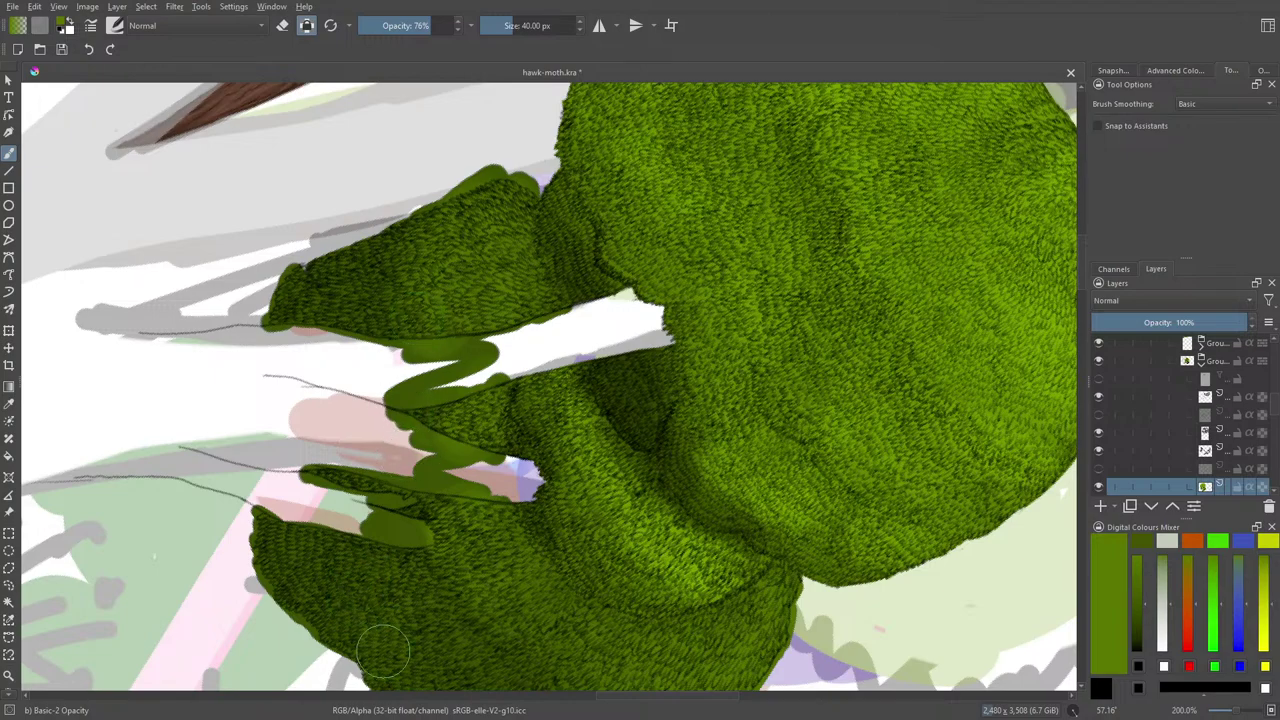
pyautogui.moveTo(442, 636); pyautogui.dragTo(452, 639)
pyautogui.scroll(-5, 1081, 276)
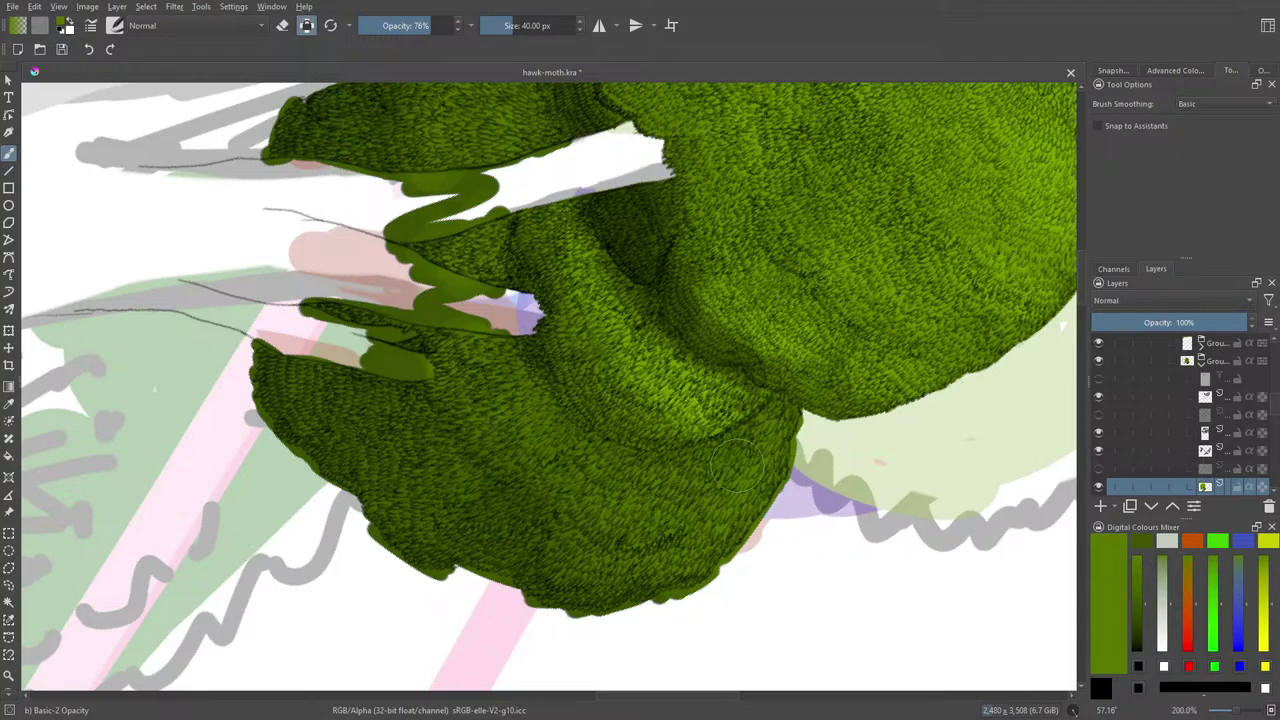
# Pick a brighter green and paint highlights across the lower lobe's rim and centre and the small upper-left lobe
pyautogui.rightClick(605, 508)
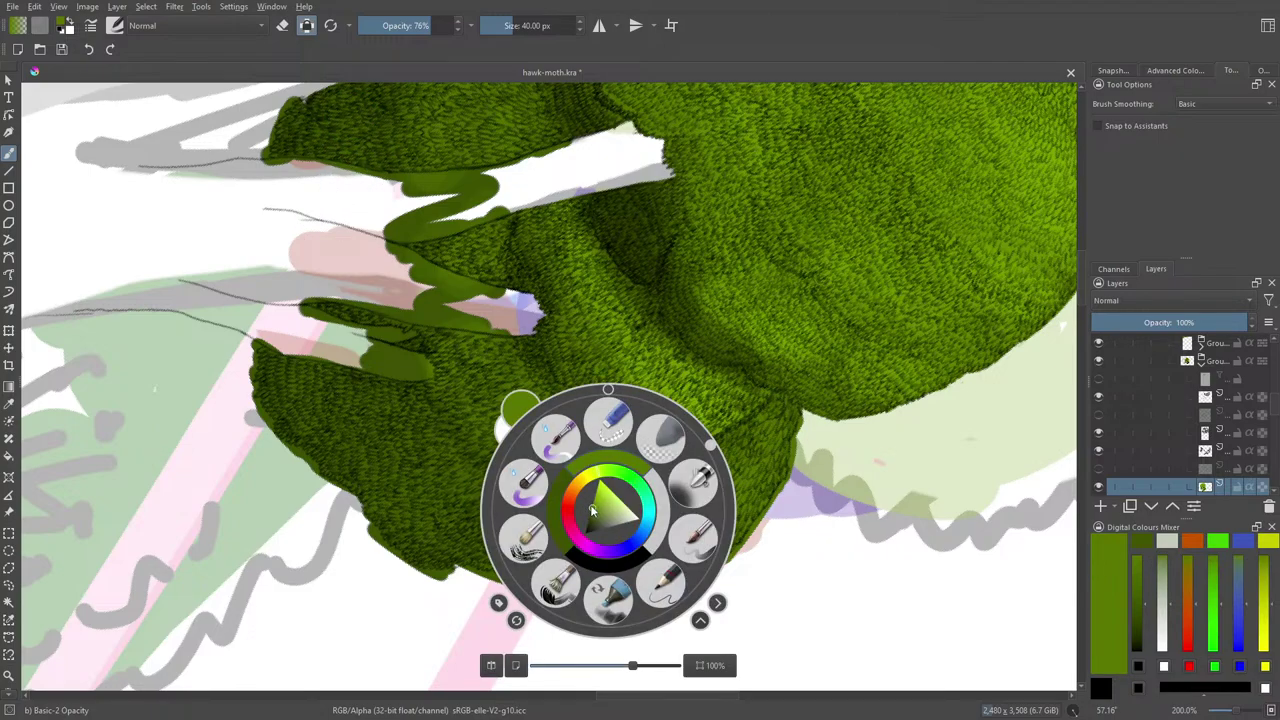
pyautogui.click(594, 505)
pyautogui.click(698, 381)
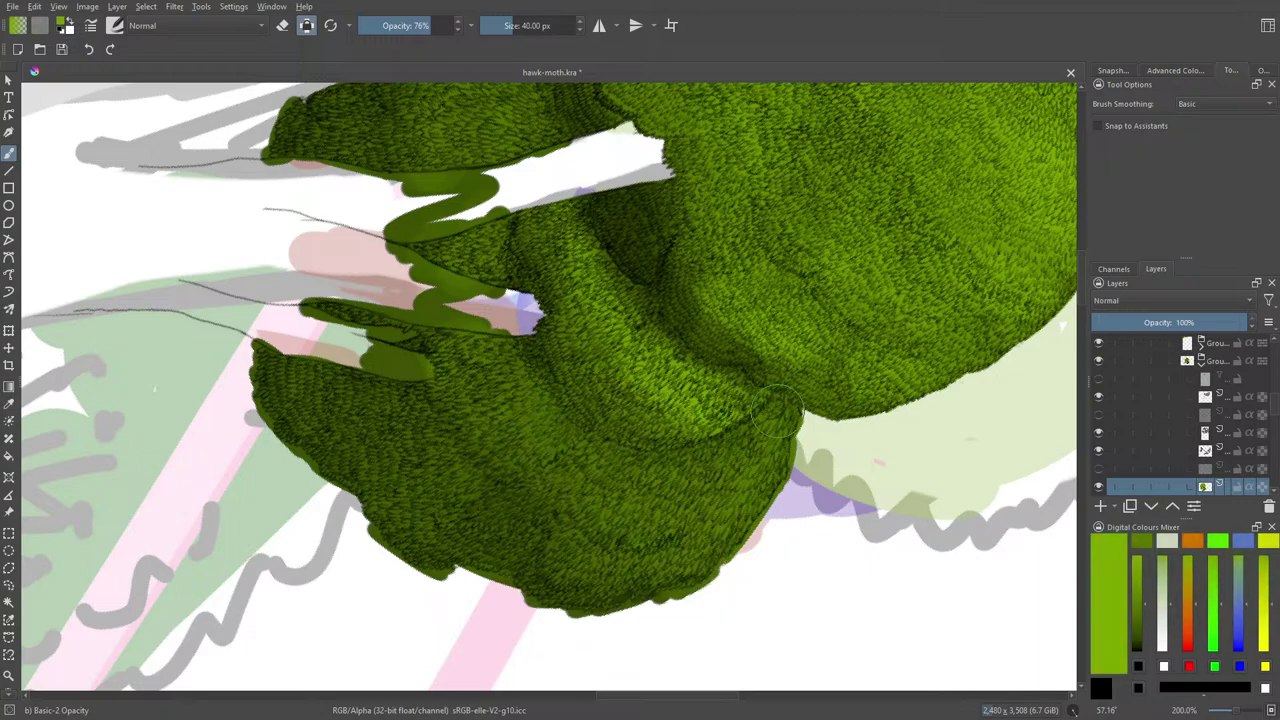
pyautogui.moveTo(778, 412)
pyautogui.mouseDown()
pyautogui.moveTo(772, 452)
pyautogui.moveTo(726, 522)
pyautogui.mouseUp()
pyautogui.moveTo(716, 467)
pyautogui.mouseDown()
pyautogui.moveTo(689, 486)
pyautogui.moveTo(689, 451)
pyautogui.moveTo(612, 503)
pyautogui.moveTo(577, 488)
pyautogui.moveTo(579, 439)
pyautogui.moveTo(517, 446)
pyautogui.moveTo(524, 384)
pyautogui.moveTo(485, 391)
pyautogui.moveTo(452, 426)
pyautogui.mouseUp()
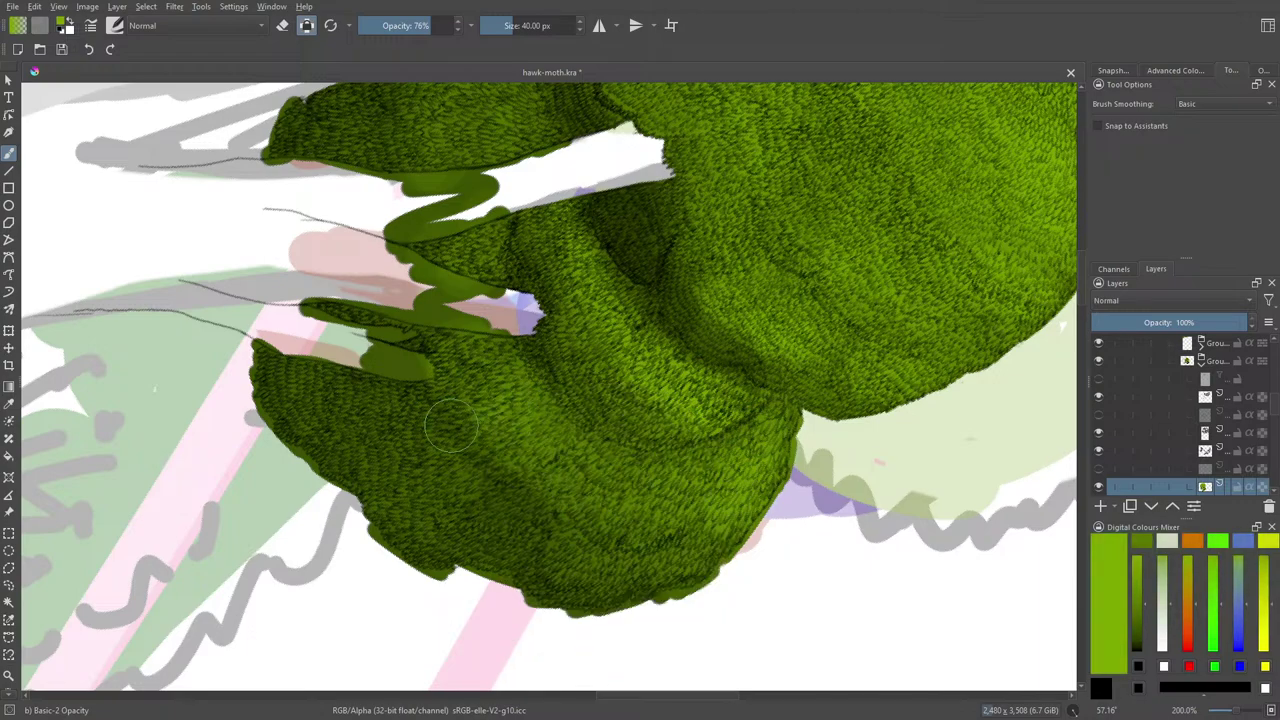
pyautogui.moveTo(682, 562)
pyautogui.mouseDown()
pyautogui.moveTo(629, 577)
pyautogui.moveTo(632, 541)
pyautogui.moveTo(573, 545)
pyautogui.mouseUp()
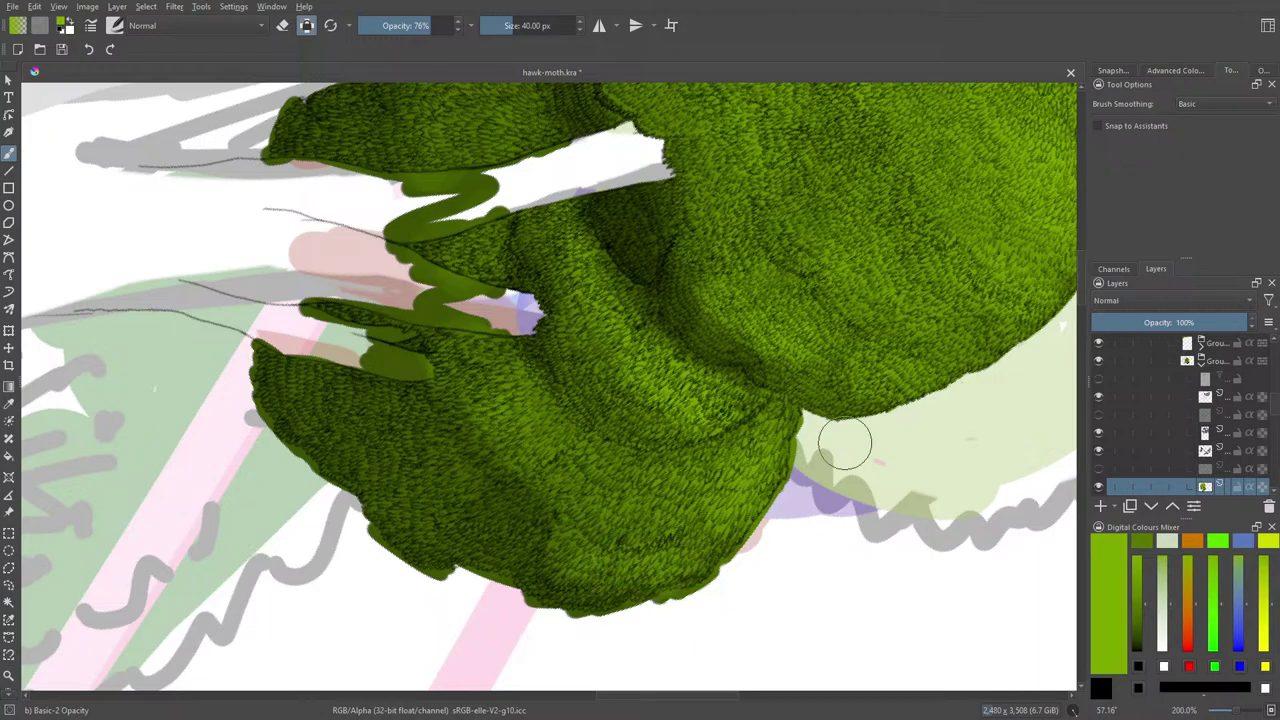
pyautogui.scroll(4, 463, 300)
pyautogui.moveTo(463, 300)
pyautogui.mouseDown()
pyautogui.moveTo(512, 312)
pyautogui.moveTo(478, 294)
pyautogui.moveTo(508, 240)
pyautogui.moveTo(488, 232)
pyautogui.moveTo(449, 328)
pyautogui.moveTo(465, 243)
pyautogui.moveTo(448, 230)
pyautogui.moveTo(358, 311)
pyautogui.moveTo(403, 300)
pyautogui.moveTo(419, 323)
pyautogui.moveTo(359, 308)
pyautogui.moveTo(370, 260)
pyautogui.mouseUp()
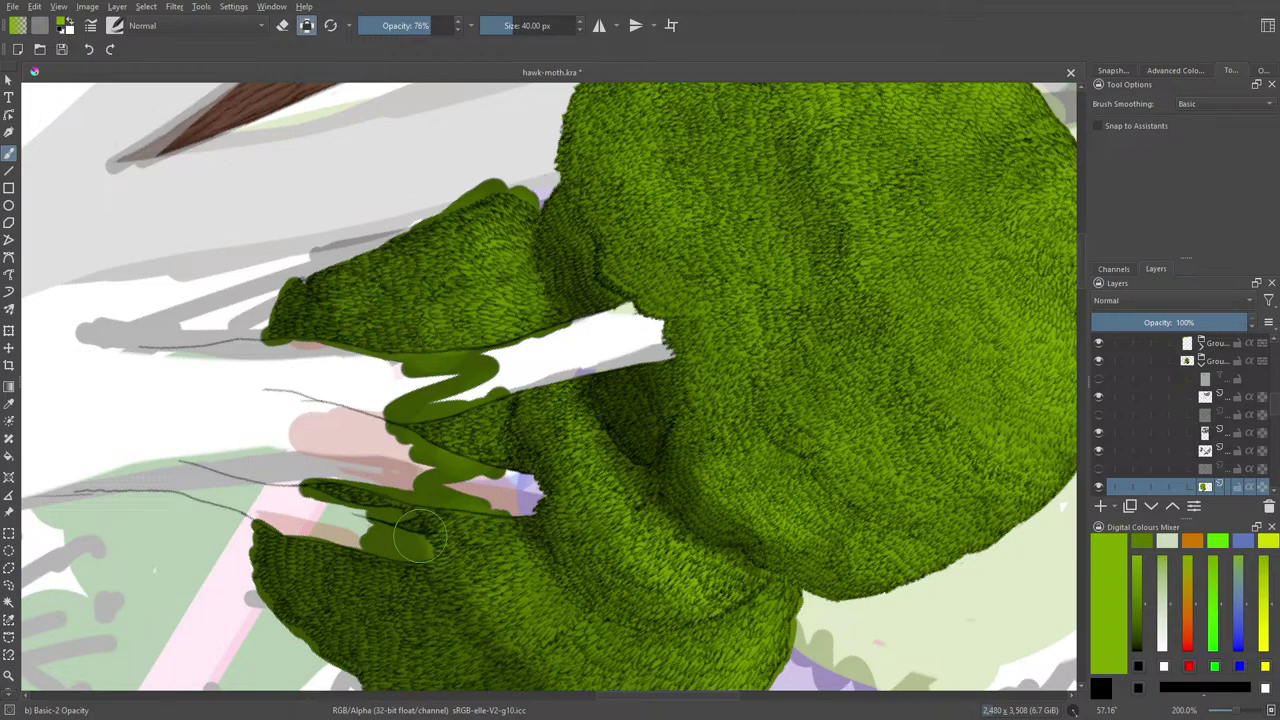
# Pick a very dark green and shade the left tip and bottom edge of the lower lobe
pyautogui.rightClick(285, 470)
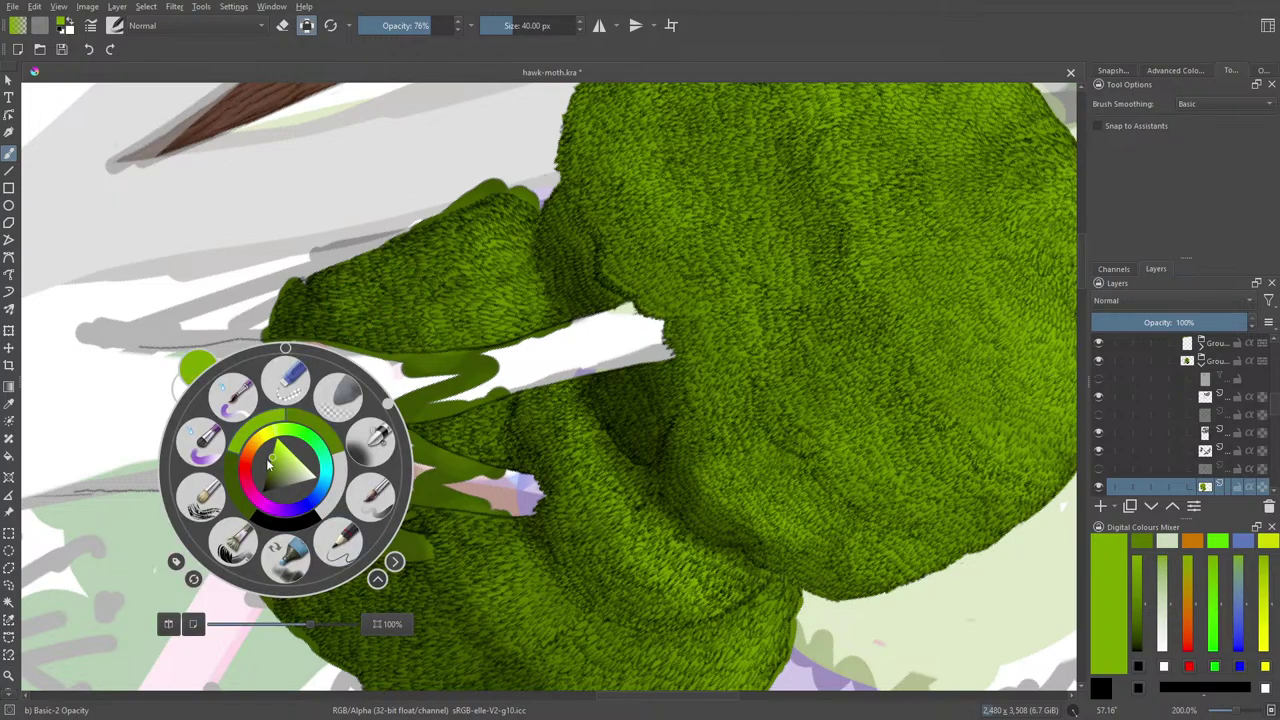
pyautogui.click(267, 463)
pyautogui.click(264, 480)
pyautogui.click(181, 298)
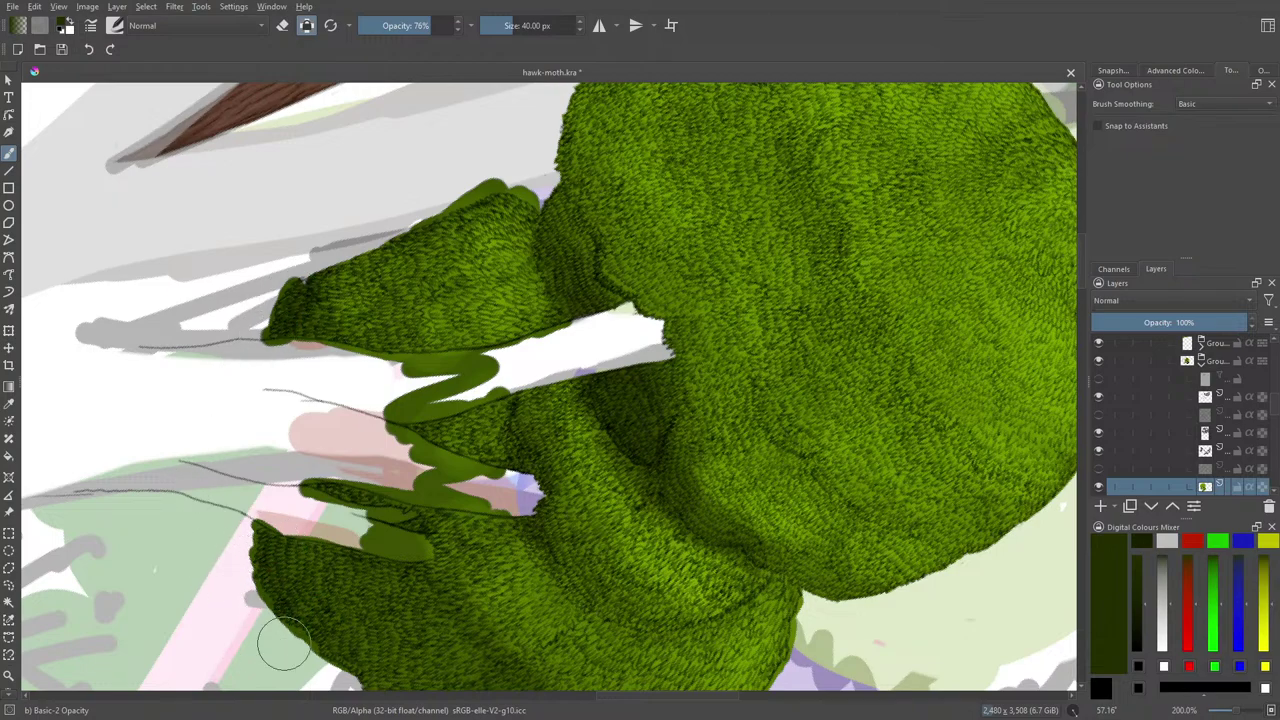
pyautogui.scroll(-5, 1085, 303)
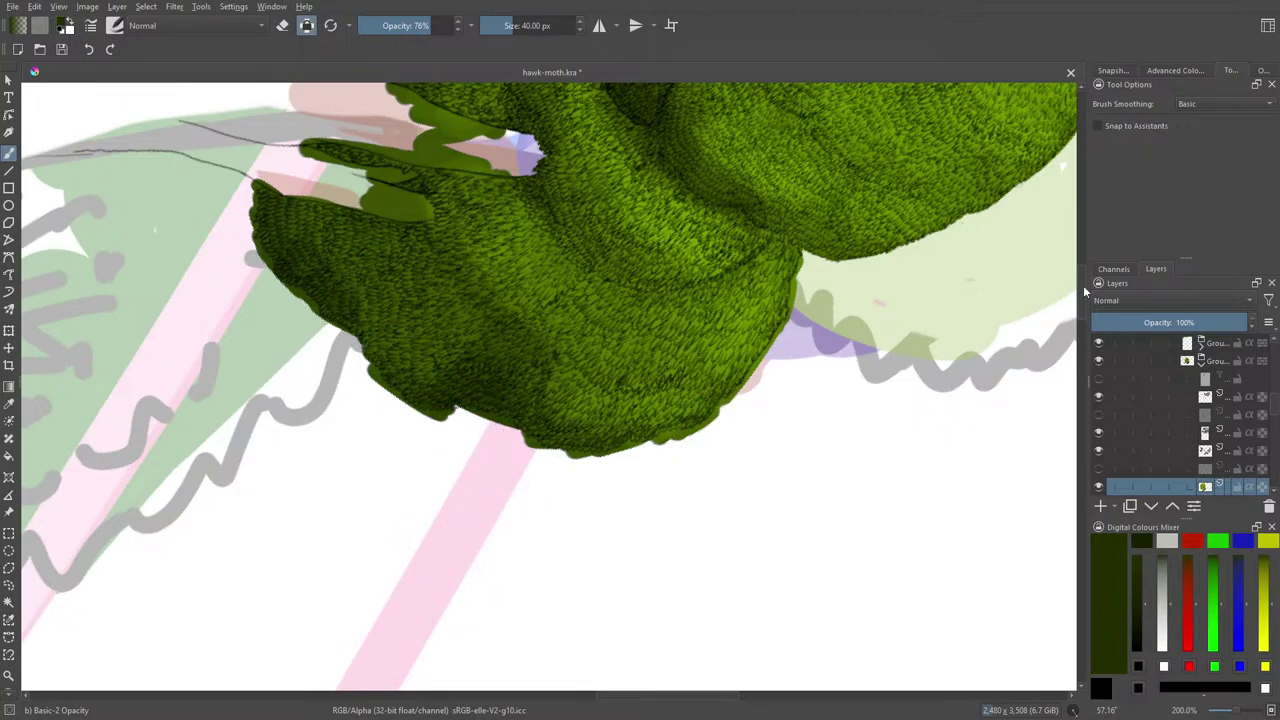
pyautogui.scroll(2, 1080, 260)
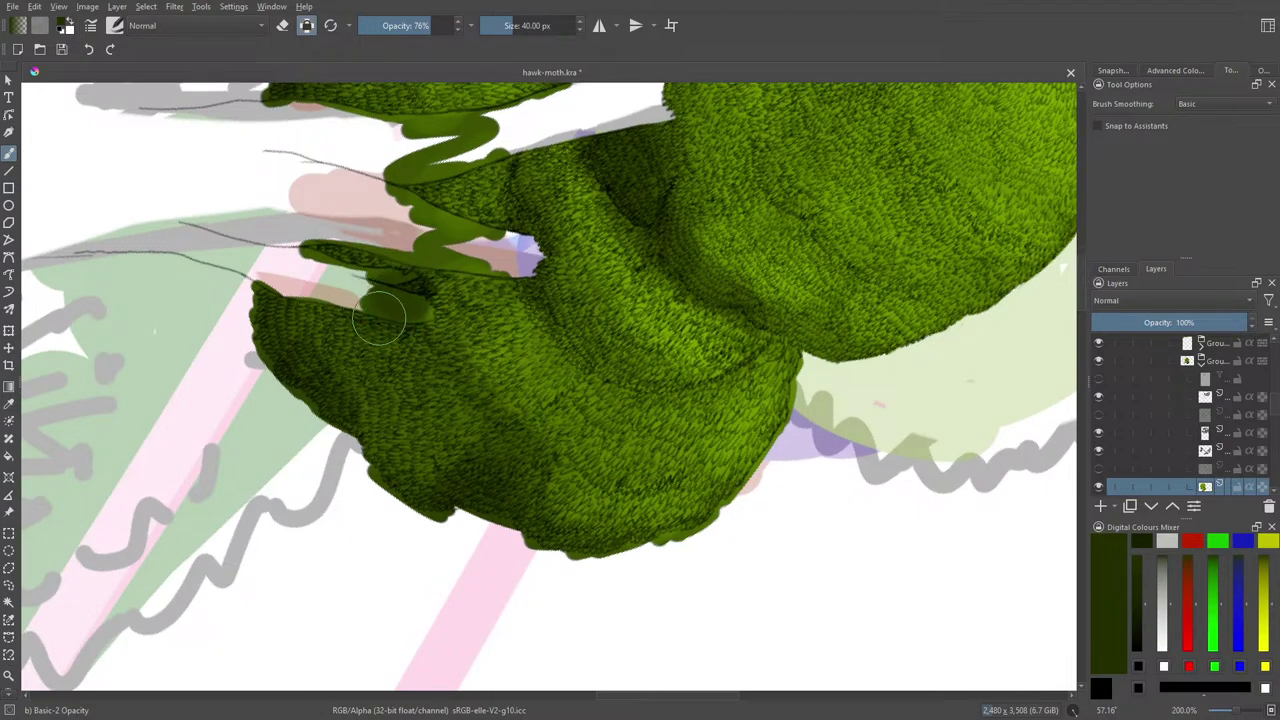
# Set the brush size to 10.20 px and paint a dark green shadow along the crease above the lower lobe
pyautogui.click(500, 25)
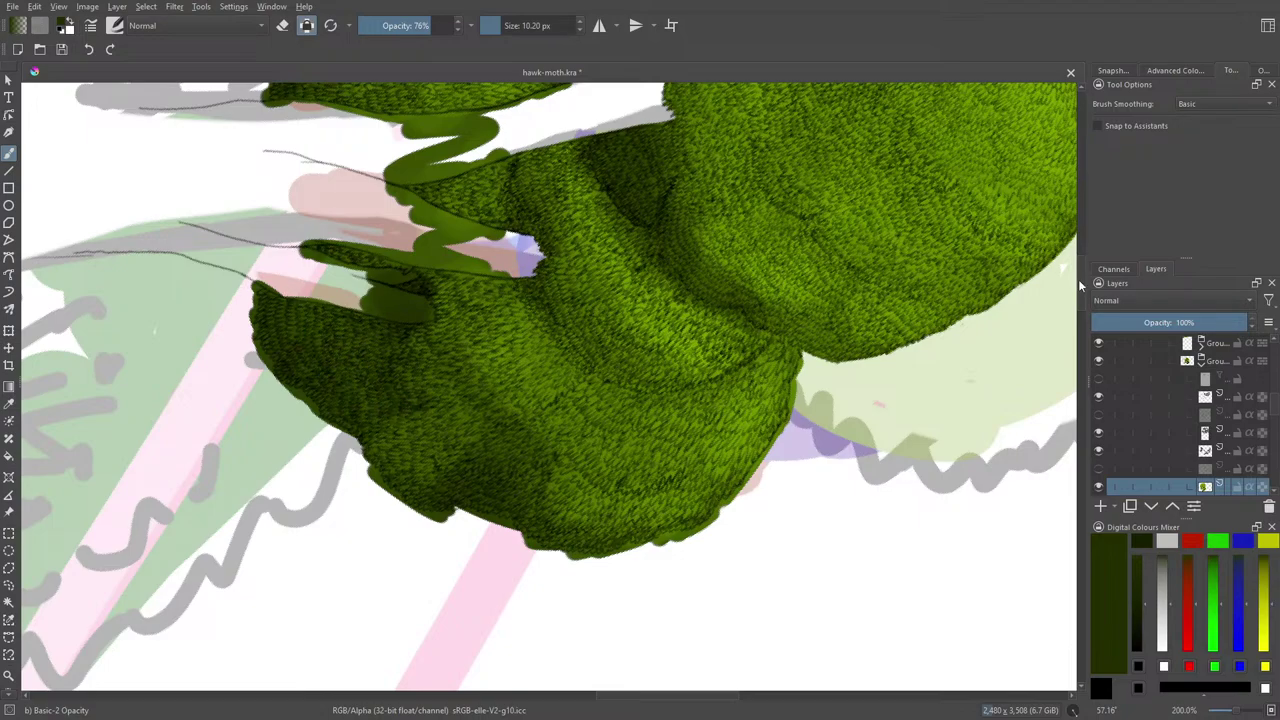
pyautogui.scroll(5, 1078, 279)
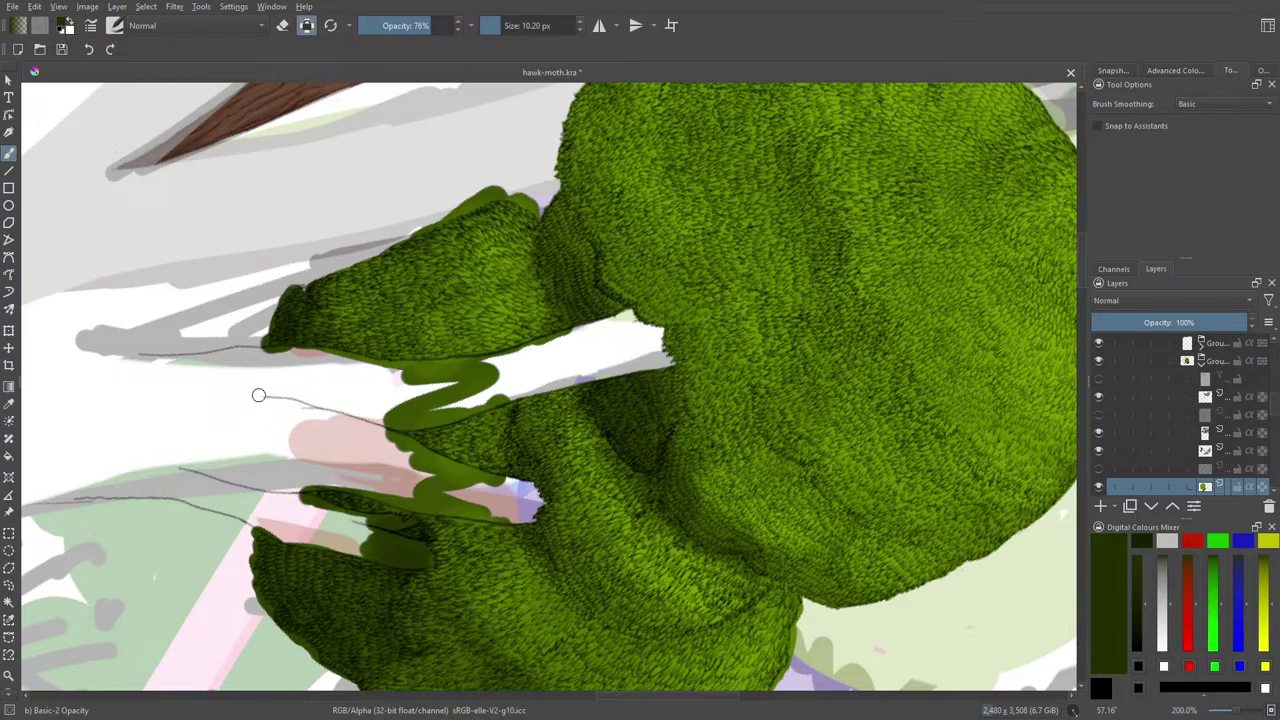
pyautogui.moveTo(1082, 255); pyautogui.dragTo(1089, 269)
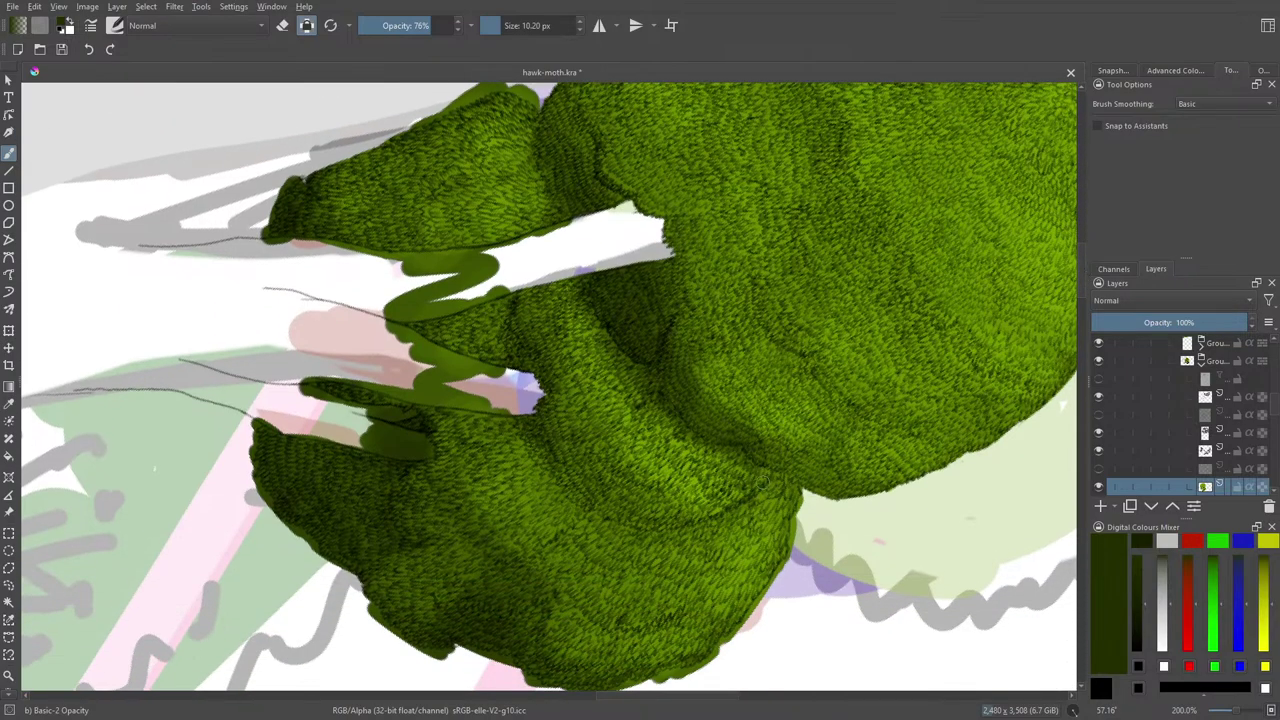
pyautogui.moveTo(766, 478)
pyautogui.mouseDown()
pyautogui.moveTo(689, 530)
pyautogui.moveTo(703, 523)
pyautogui.moveTo(626, 533)
pyautogui.moveTo(594, 523)
pyautogui.moveTo(611, 523)
pyautogui.moveTo(543, 462)
pyautogui.mouseUp()
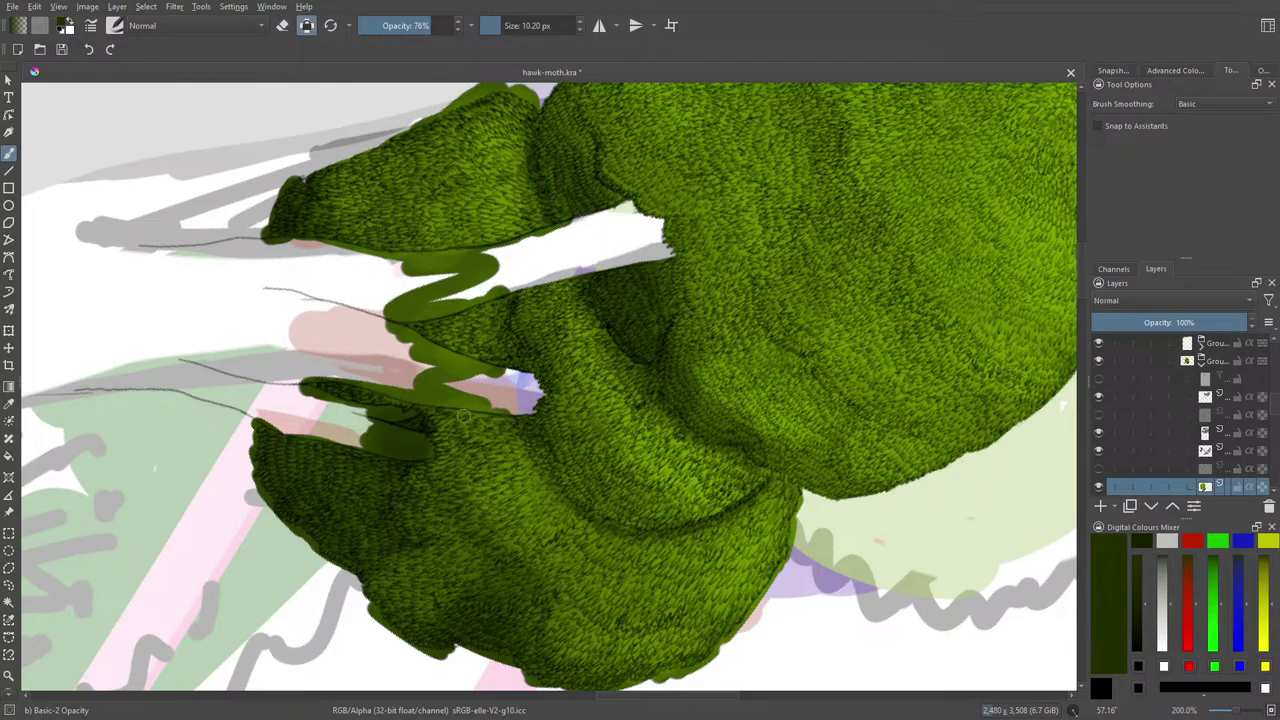
# Choose the Blender Basic brush preset and set its size to 14.67 px
pyautogui.rightClick(462, 307)
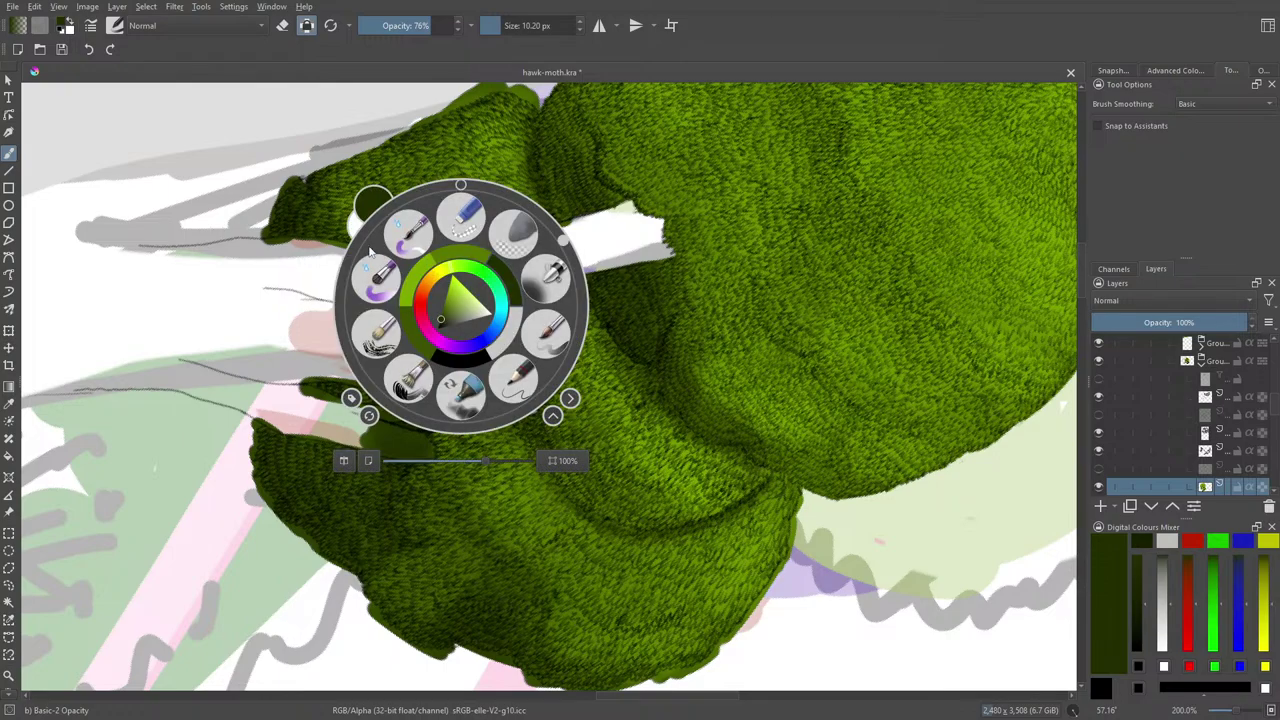
pyautogui.click(117, 27)
pyautogui.click(344, 172)
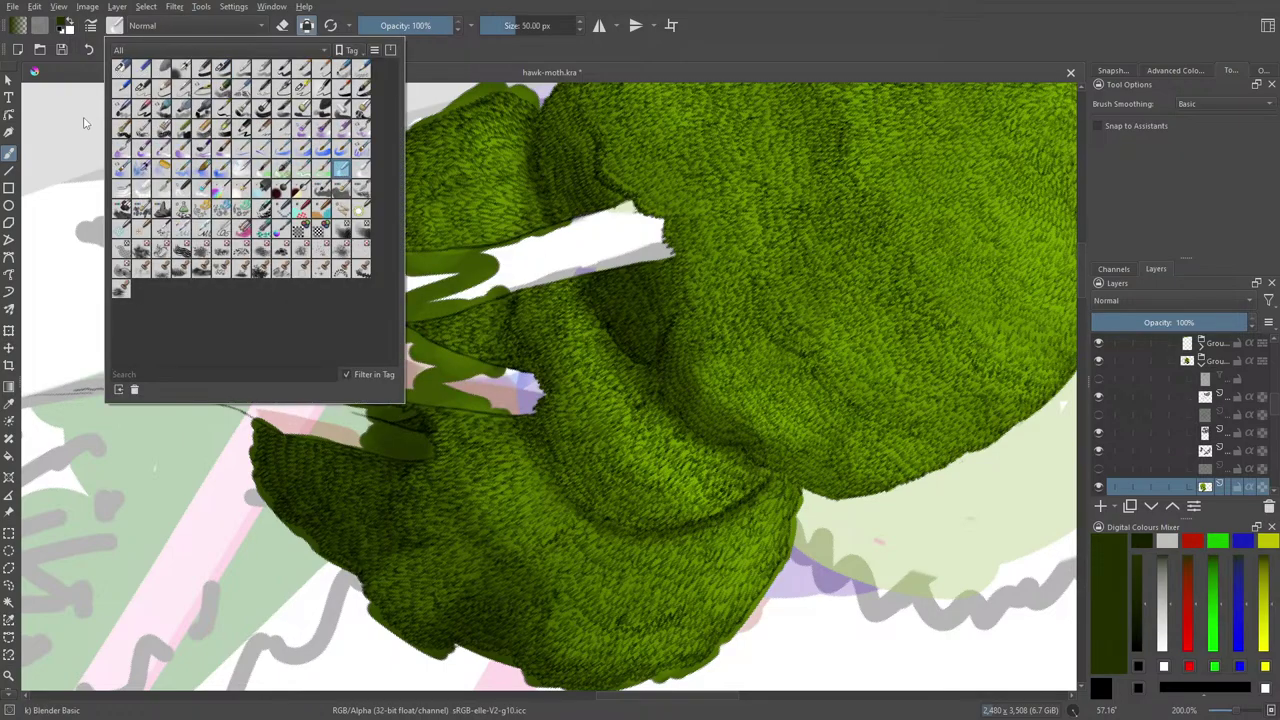
pyautogui.rightClick(501, 235)
pyautogui.click(453, 90)
pyautogui.moveTo(520, 25); pyautogui.dragTo(505, 25)
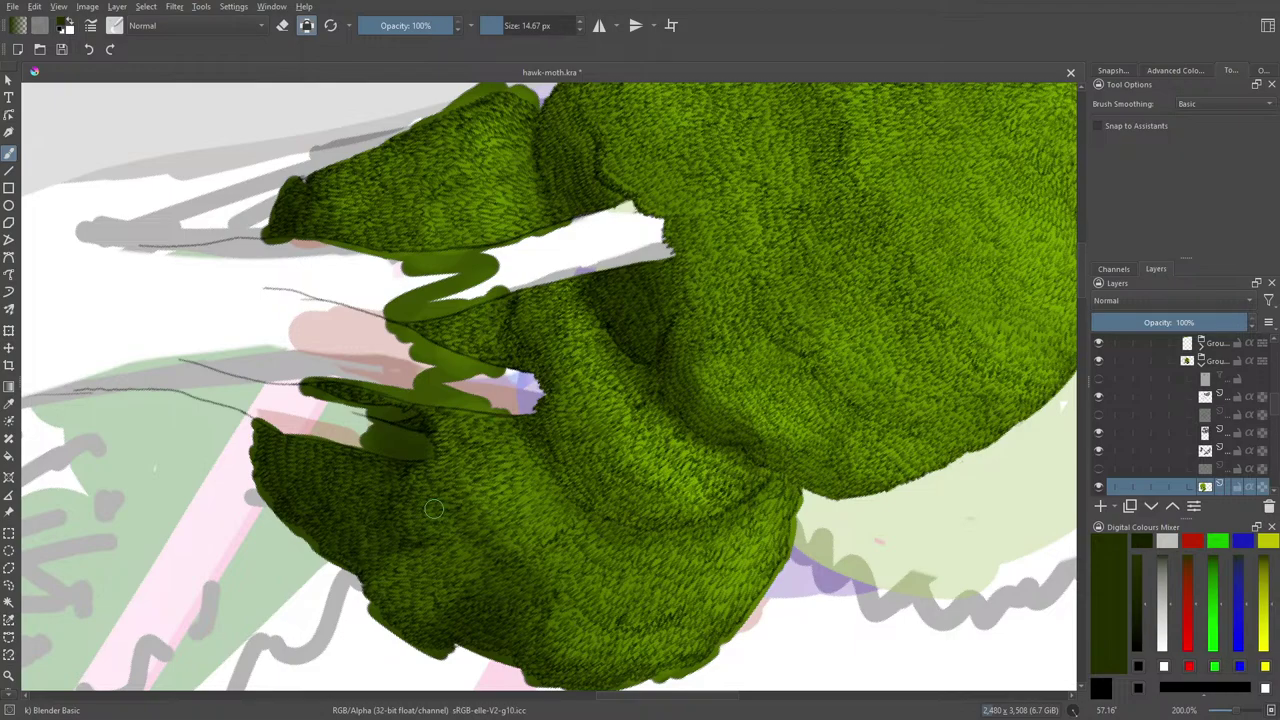
# Switch back to the Basic-2 Opacity preset and touch up the dark crease above the lower lobe
pyautogui.rightClick(517, 511)
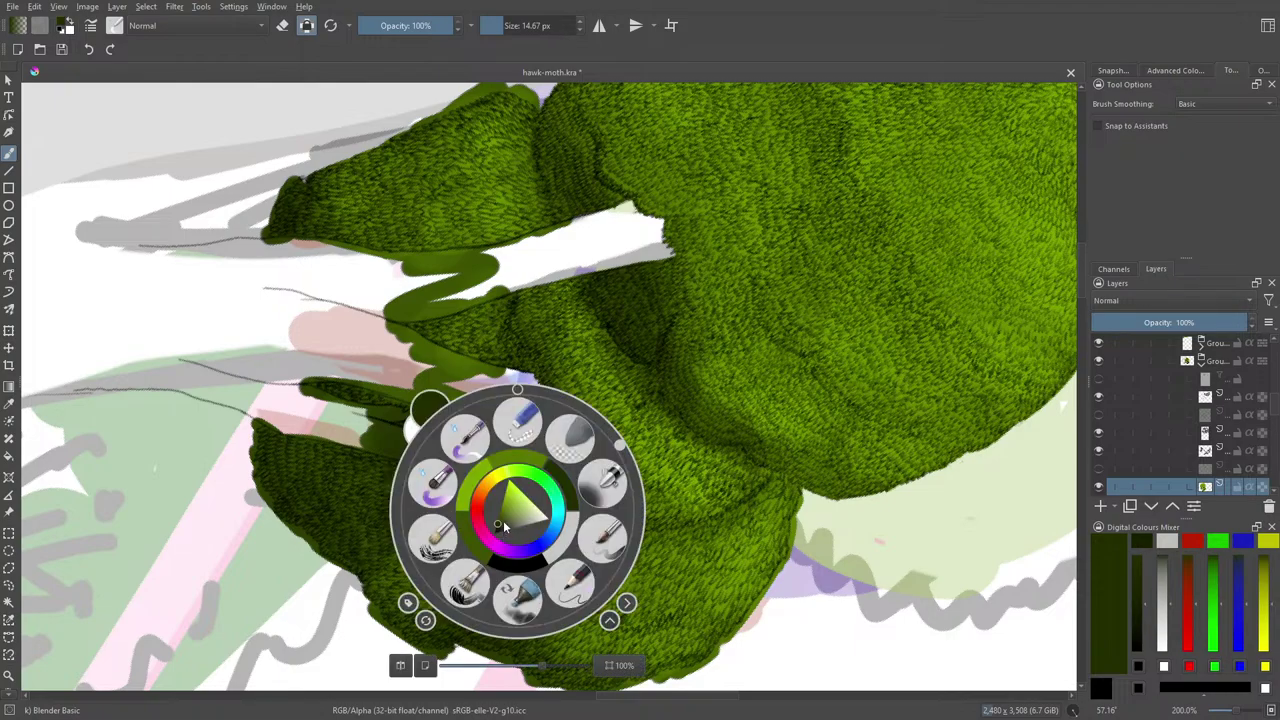
pyautogui.click(443, 410)
pyautogui.click(115, 25)
pyautogui.click(219, 69)
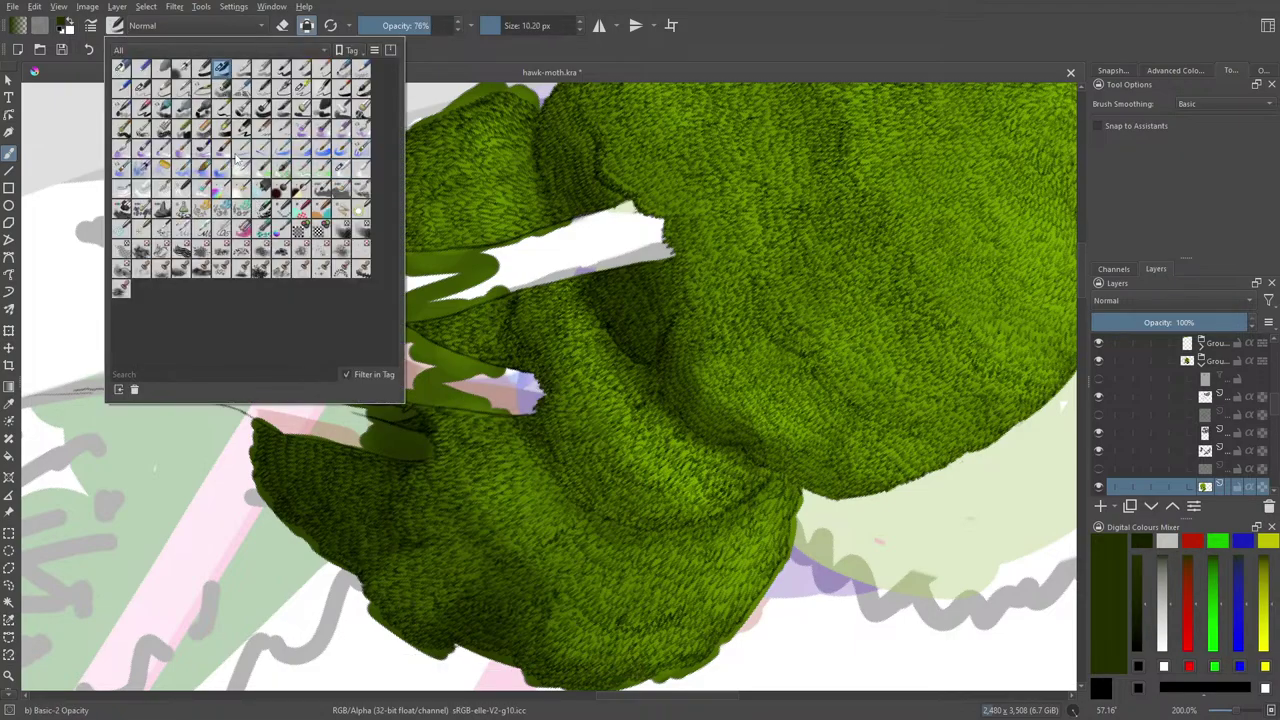
pyautogui.click(528, 463)
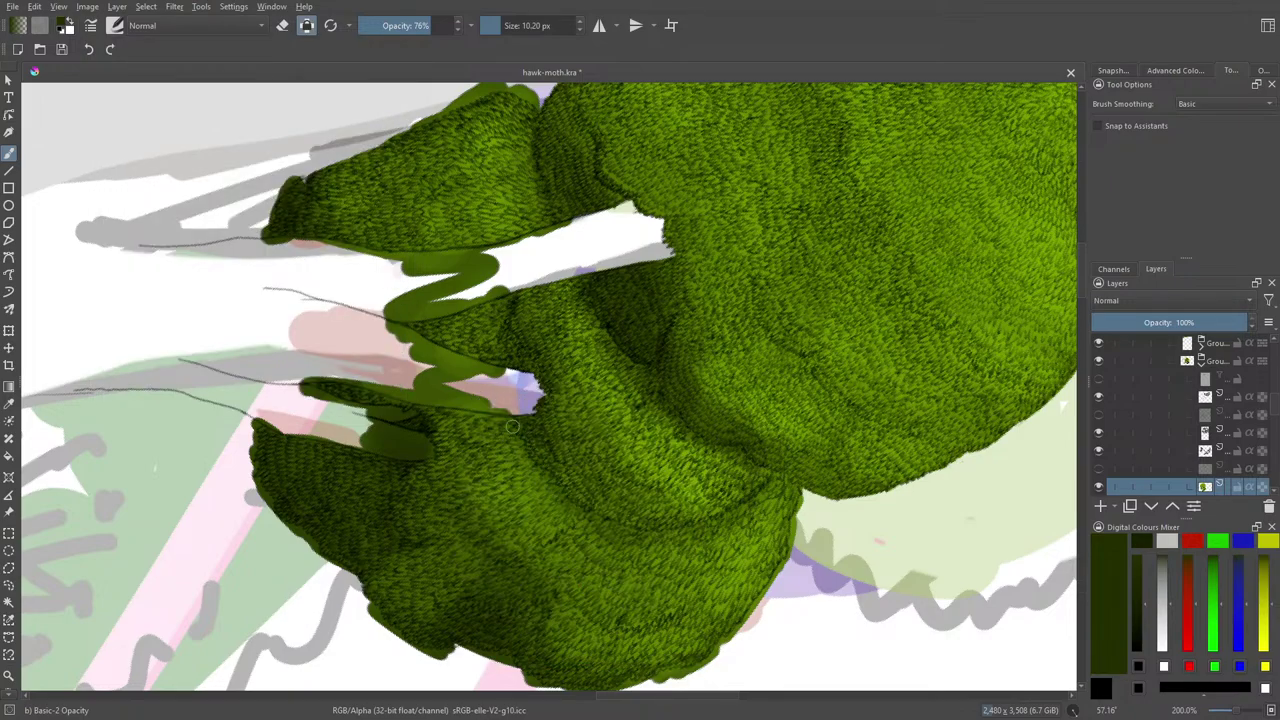
# Select the Blender Basic preset again and blend the dark crease into the lower lobe
pyautogui.rightClick(543, 511)
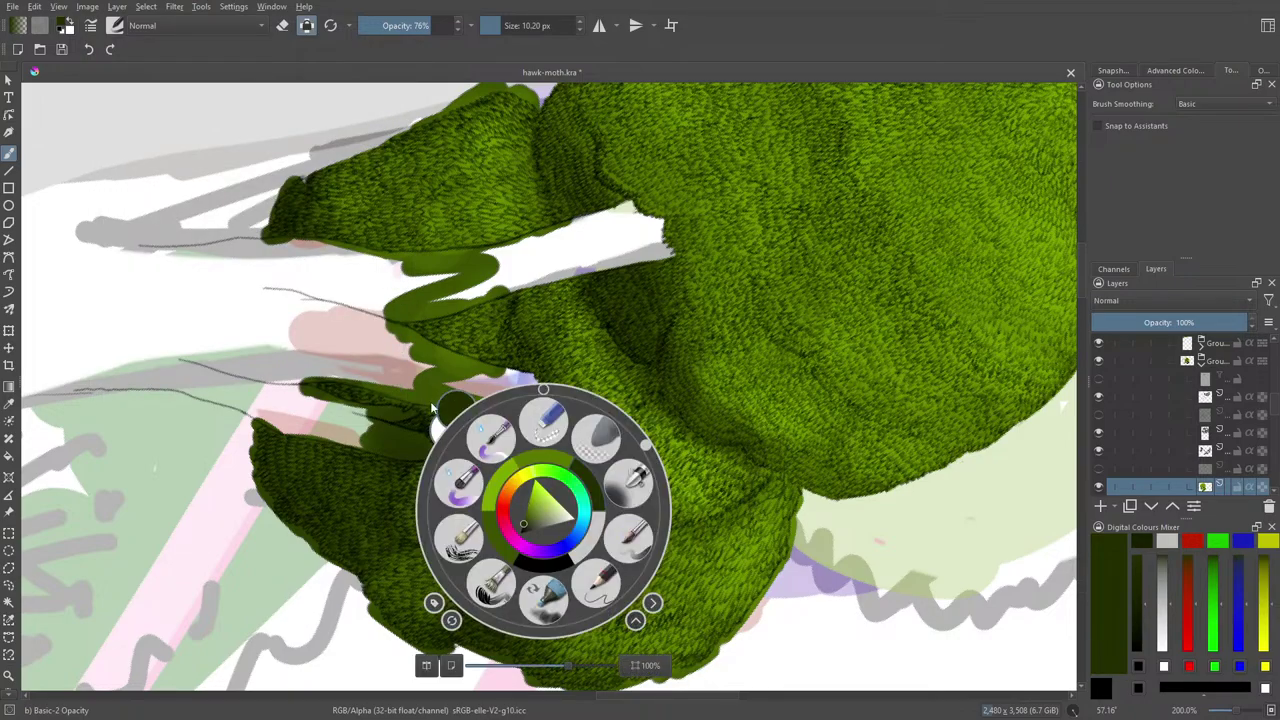
pyautogui.click(434, 408)
pyautogui.click(116, 26)
pyautogui.click(341, 169)
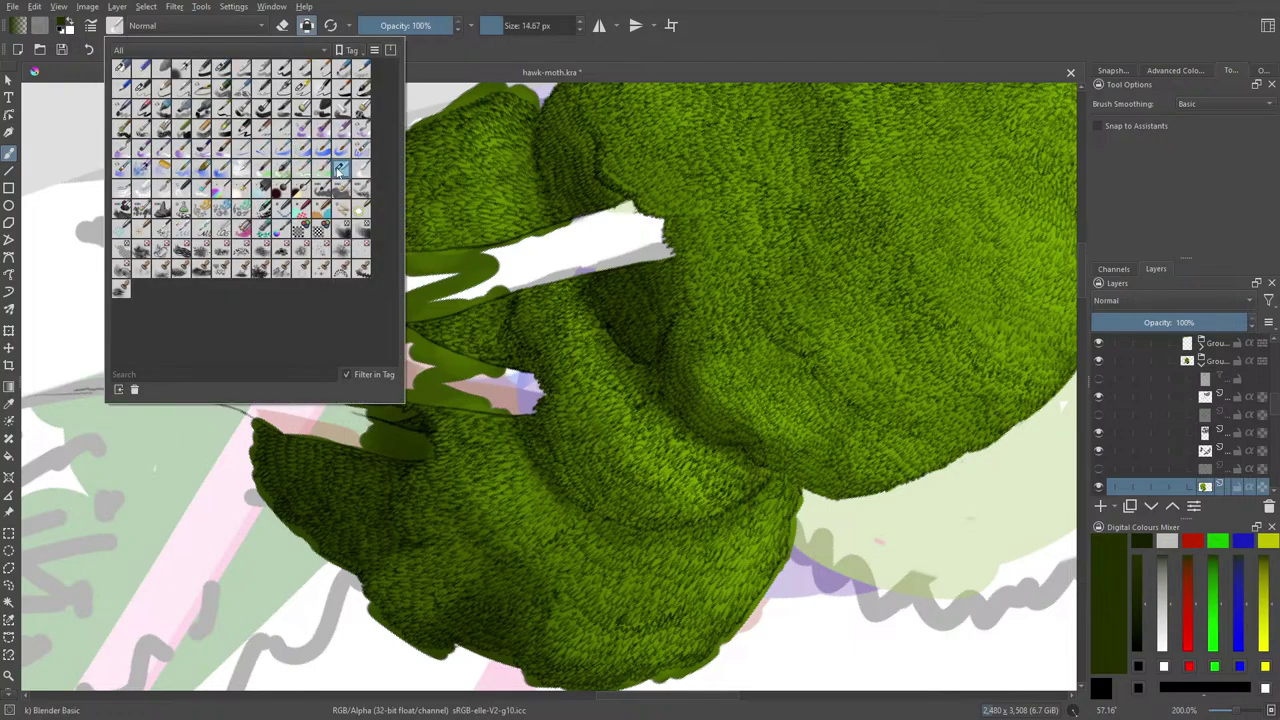
pyautogui.rightClick(519, 495)
pyautogui.click(406, 300)
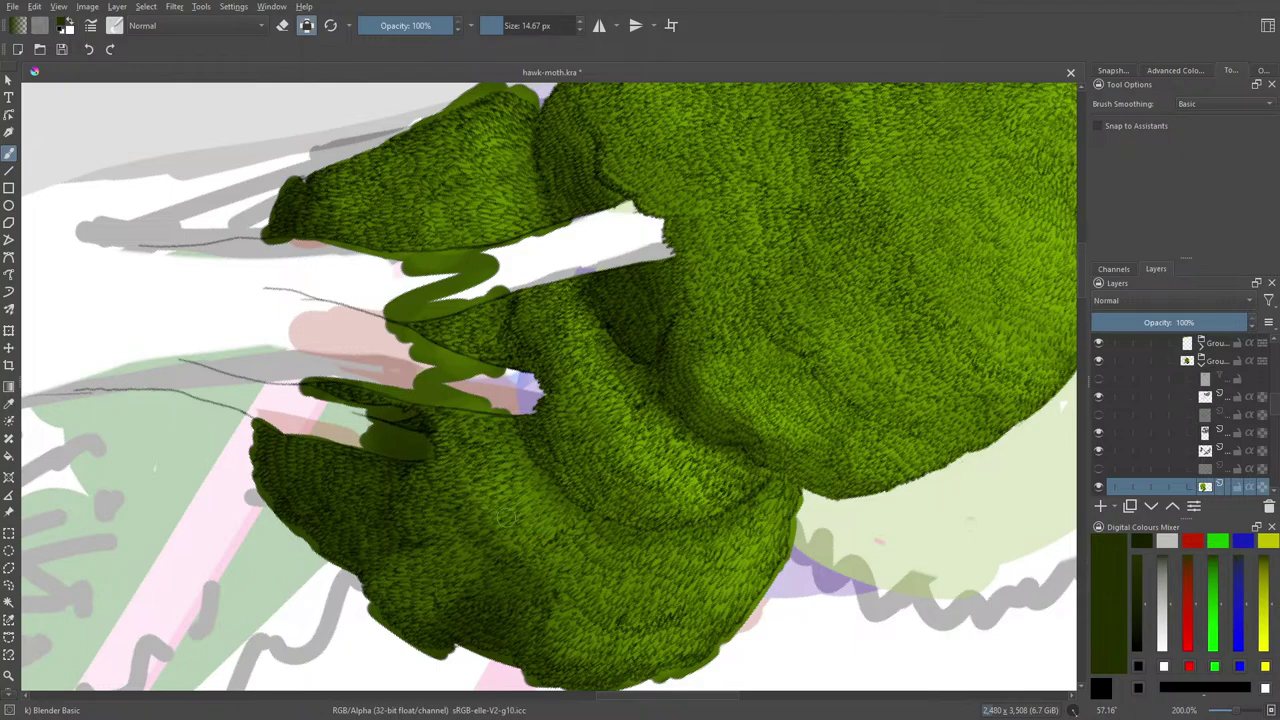
# Rotate the canvas to -24.78°
pyautogui.rightClick(268, 410)
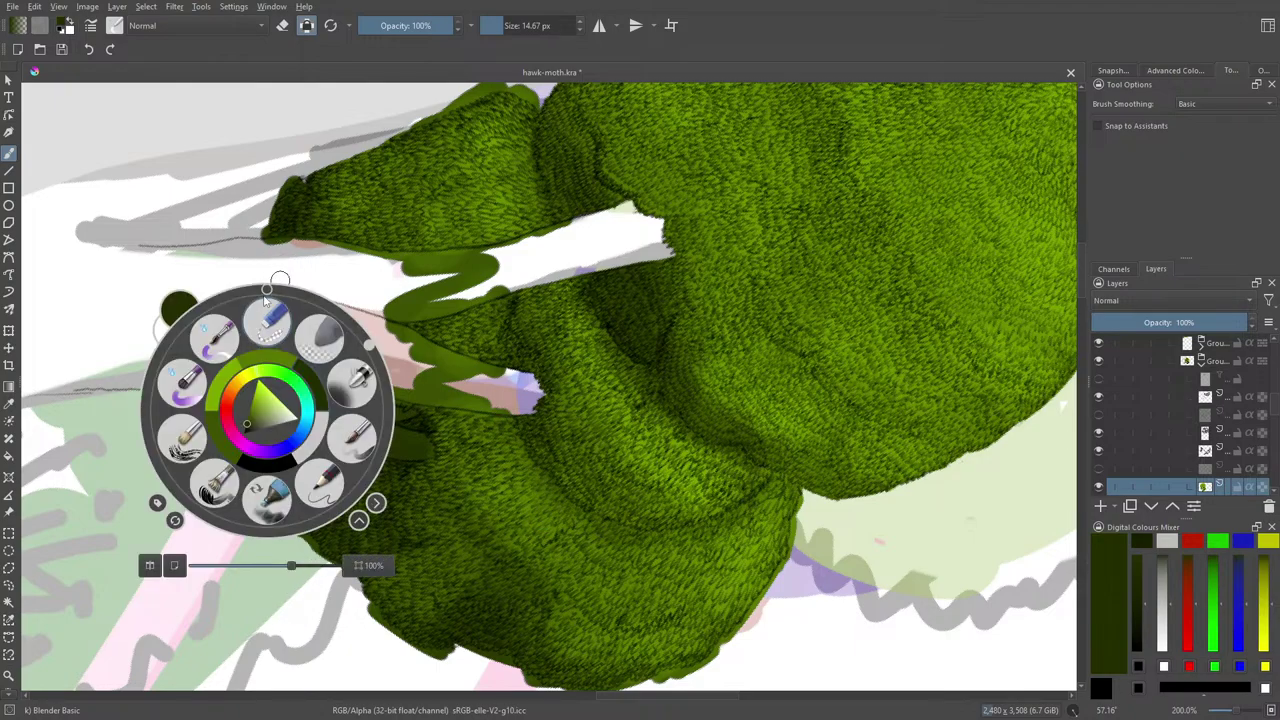
pyautogui.moveTo(367, 347)
pyautogui.mouseDown()
pyautogui.moveTo(295, 304)
pyautogui.moveTo(235, 345)
pyautogui.mouseUp()
pyautogui.rightClick(235, 345)
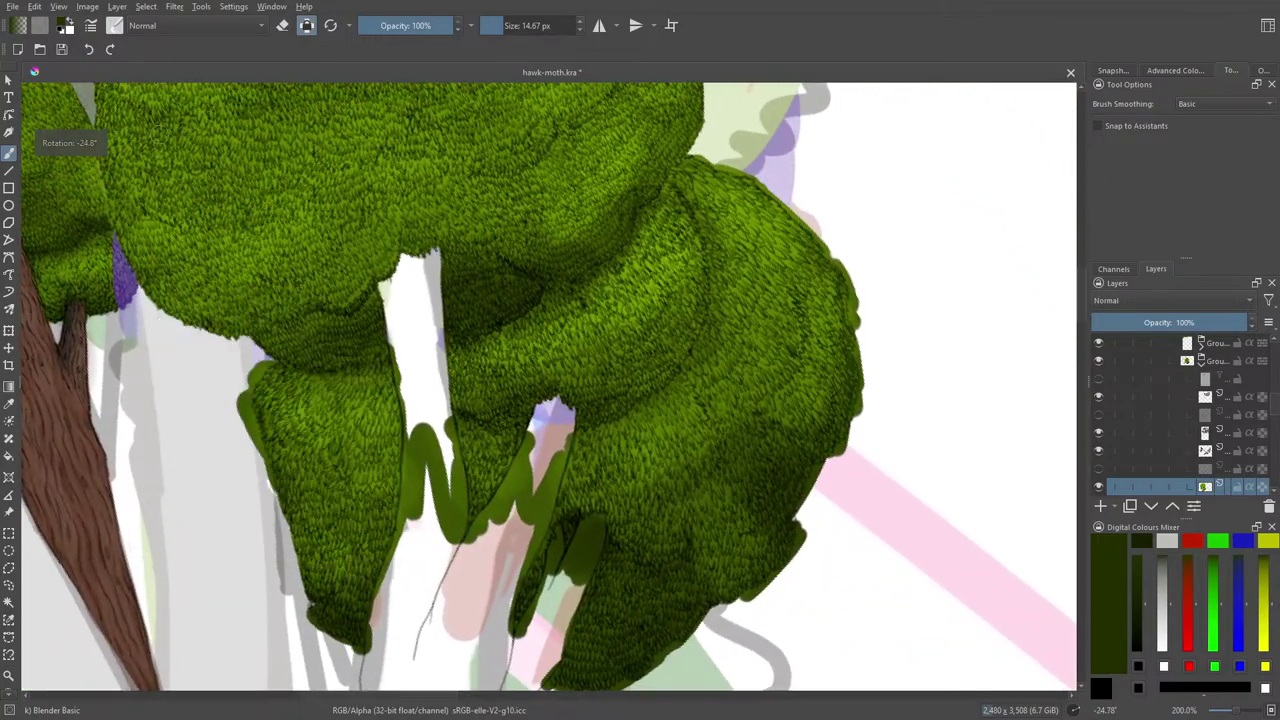
pyautogui.click(118, 27)
pyautogui.click(302, 90)
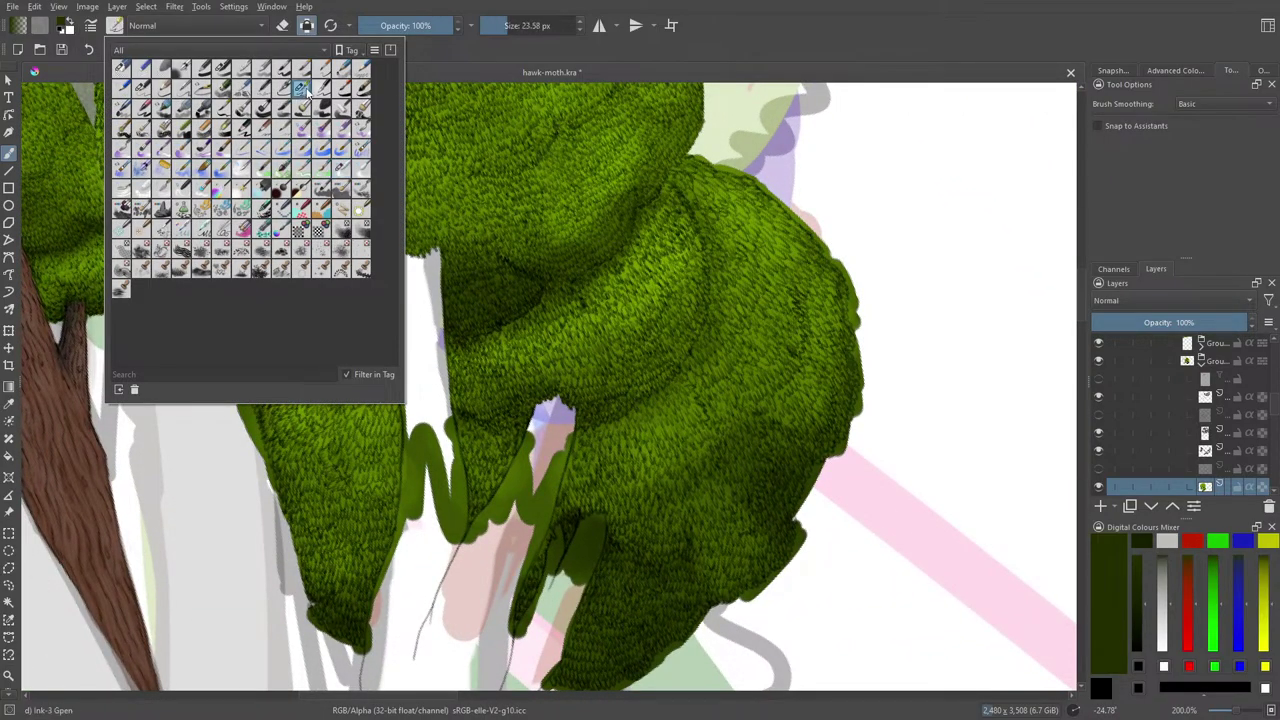
pyautogui.rightClick(630, 380)
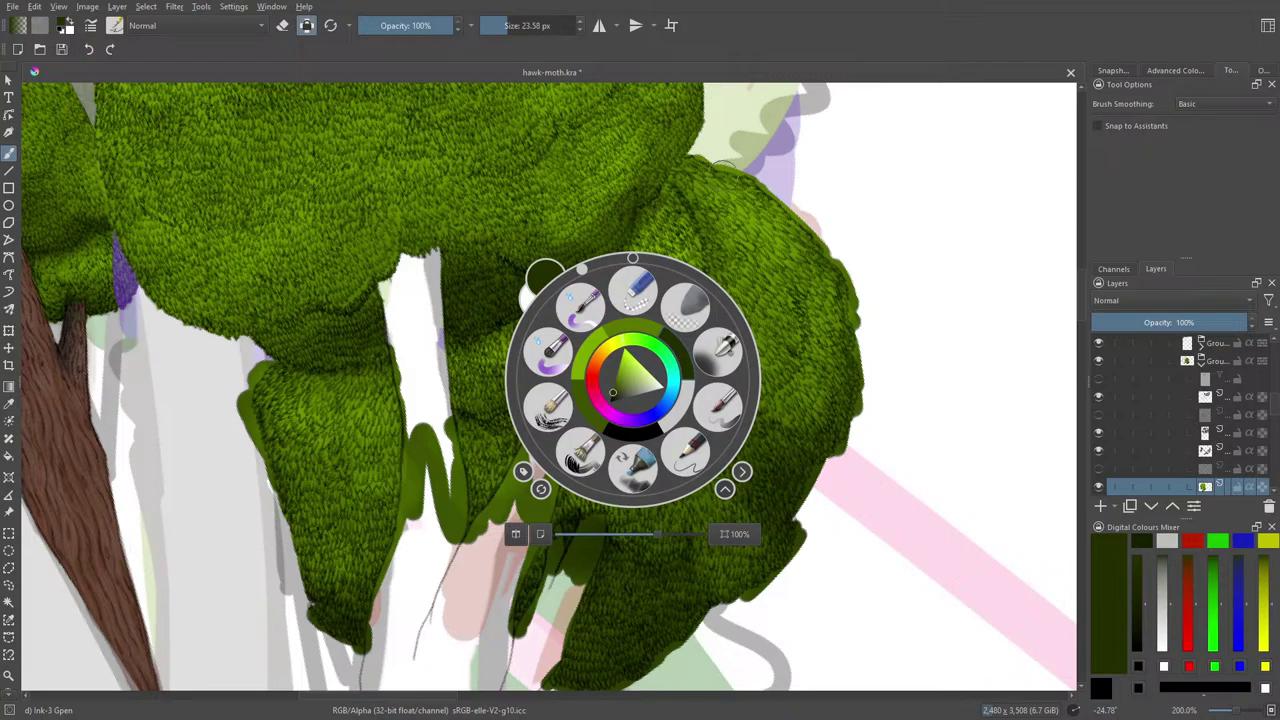
# Choose the Basic-2 Opacity preset and deepen the dark green shadow in the crease between the fold and the lobe
pyautogui.click(116, 26)
pyautogui.click(229, 70)
pyautogui.rightClick(669, 333)
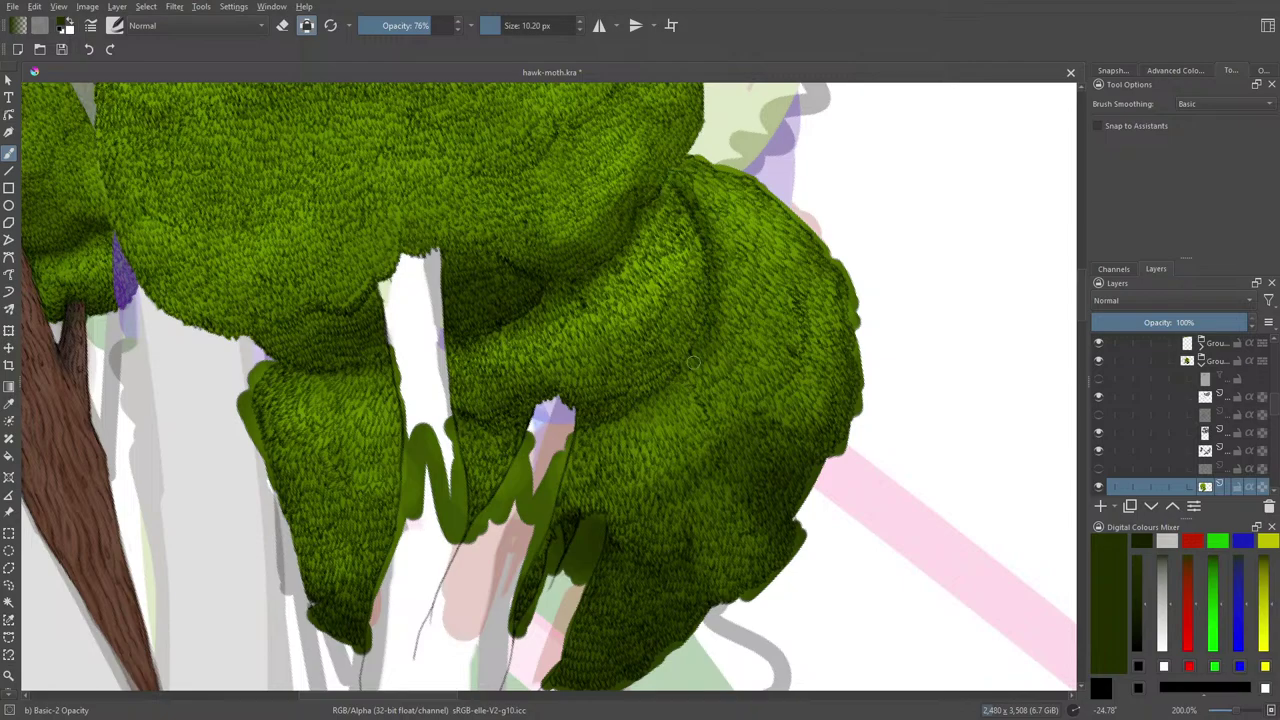
pyautogui.rightClick(705, 310)
# Select the Blender Basic preset at 14.67 px and blend the dark crease shadow between the fold and the lobe
pyautogui.rightClick(154, 109)
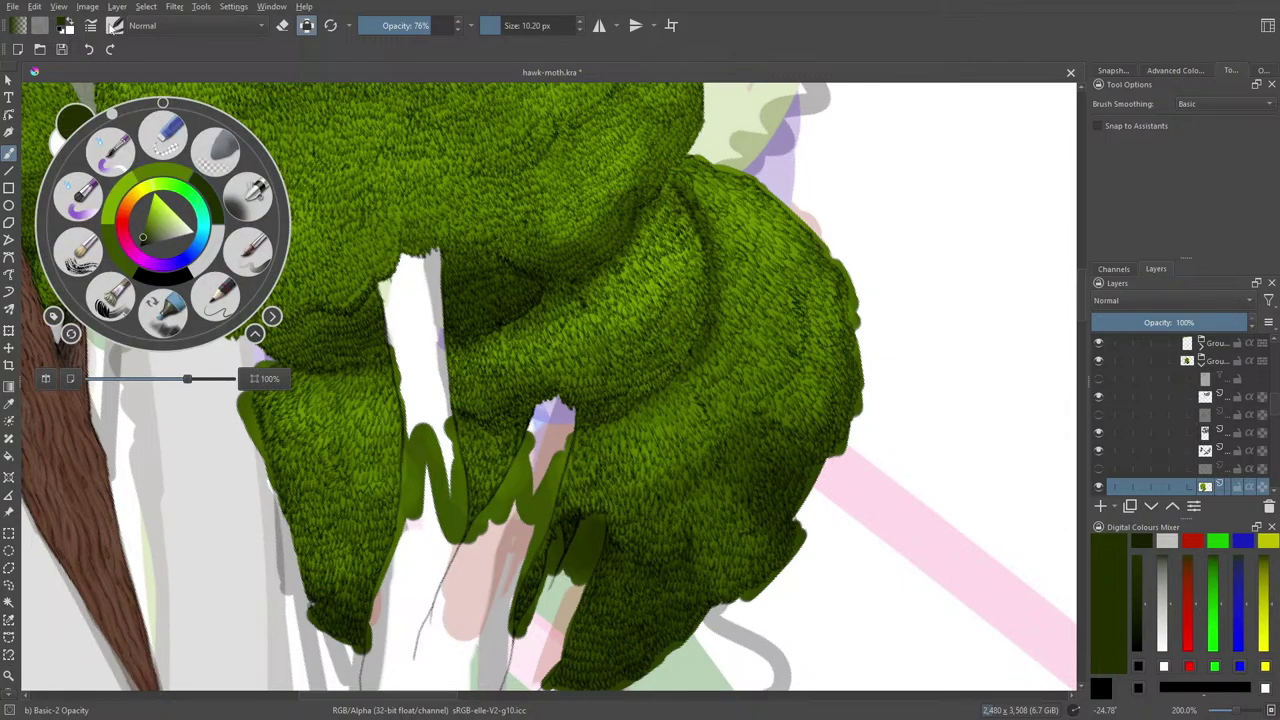
pyautogui.click(112, 26)
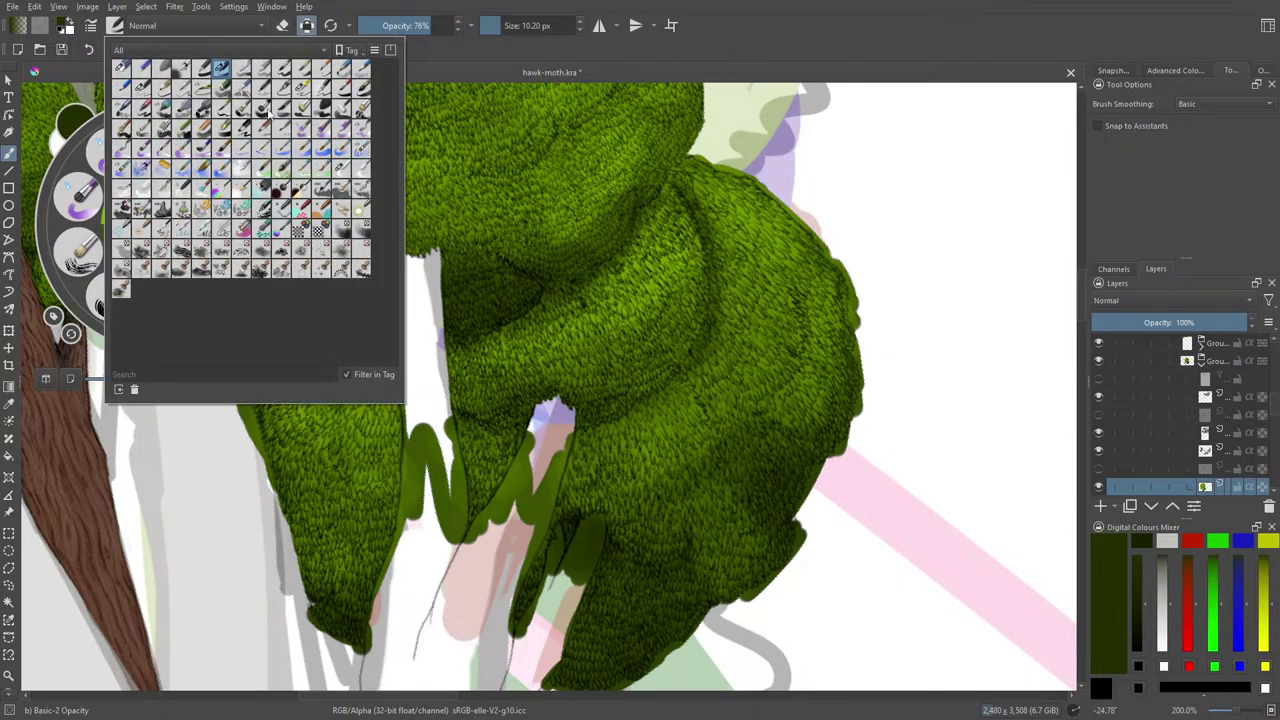
pyautogui.click(221, 68)
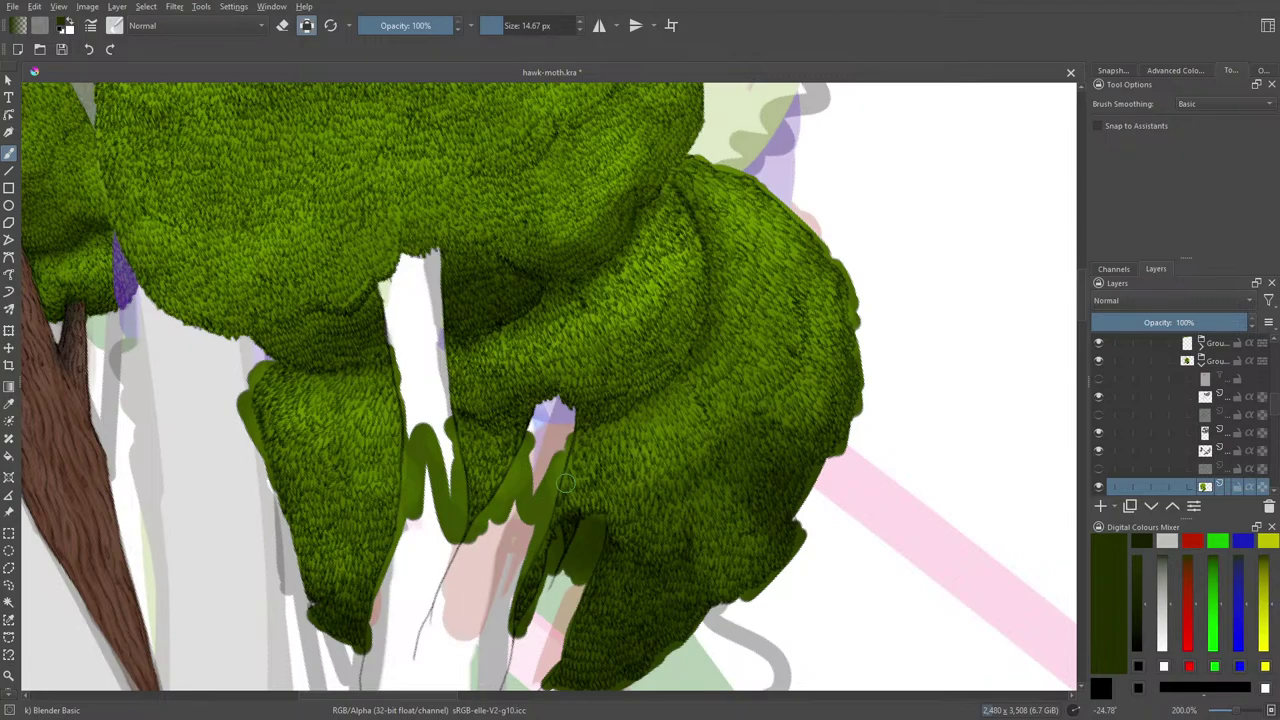
# Choose a brighter green and the Basic-2 Opacity preset at 70.24 px, and paint a highlight on the lower part of the right lobe
pyautogui.rightClick(188, 480)
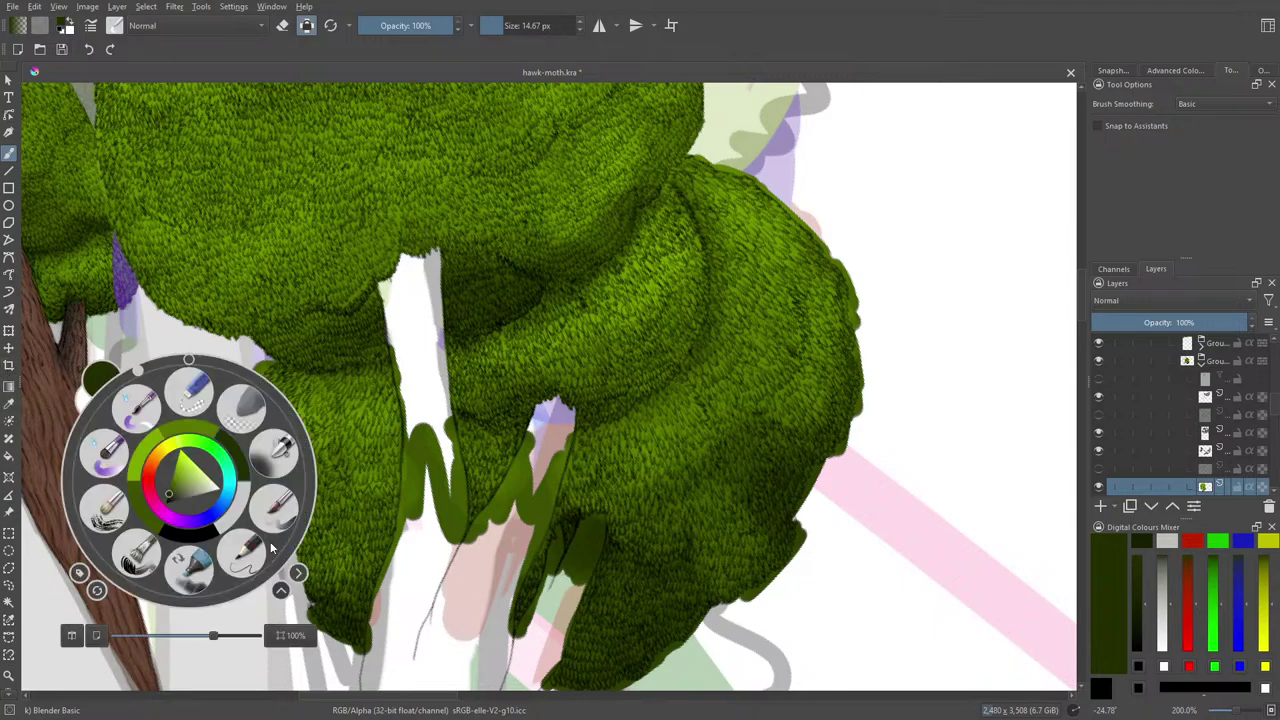
pyautogui.click(173, 470)
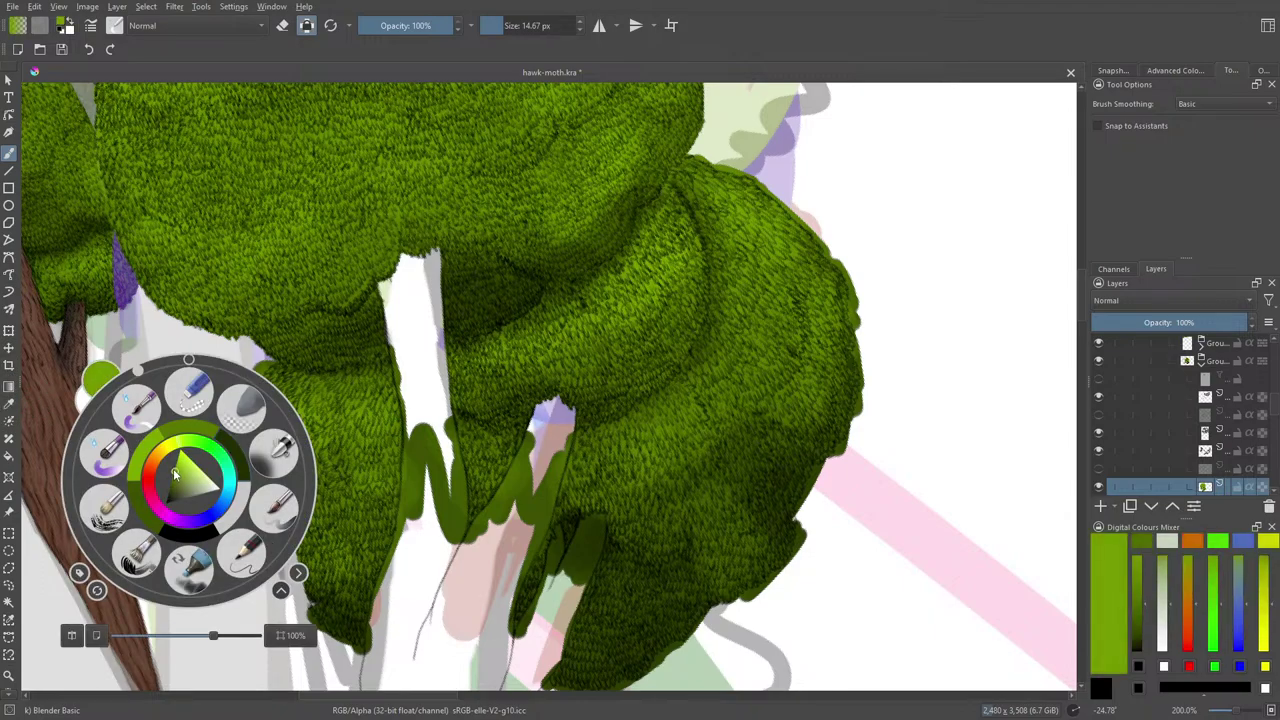
pyautogui.click(115, 25)
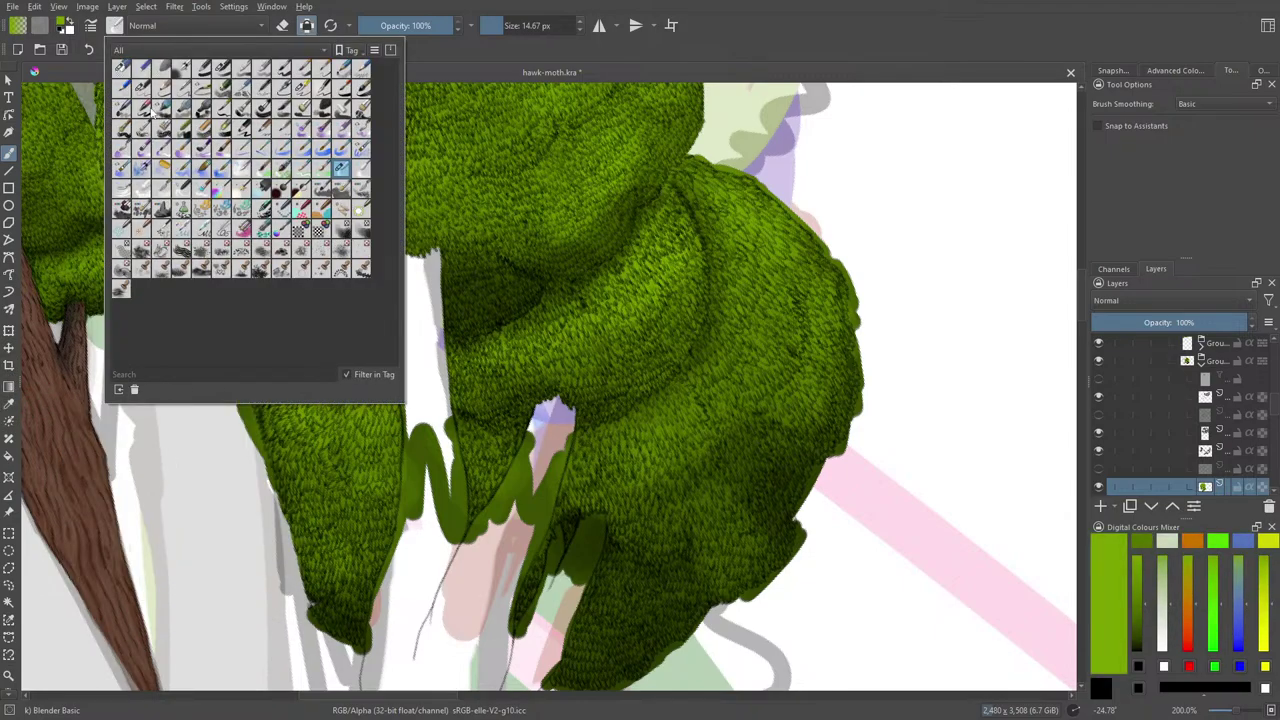
pyautogui.click(221, 68)
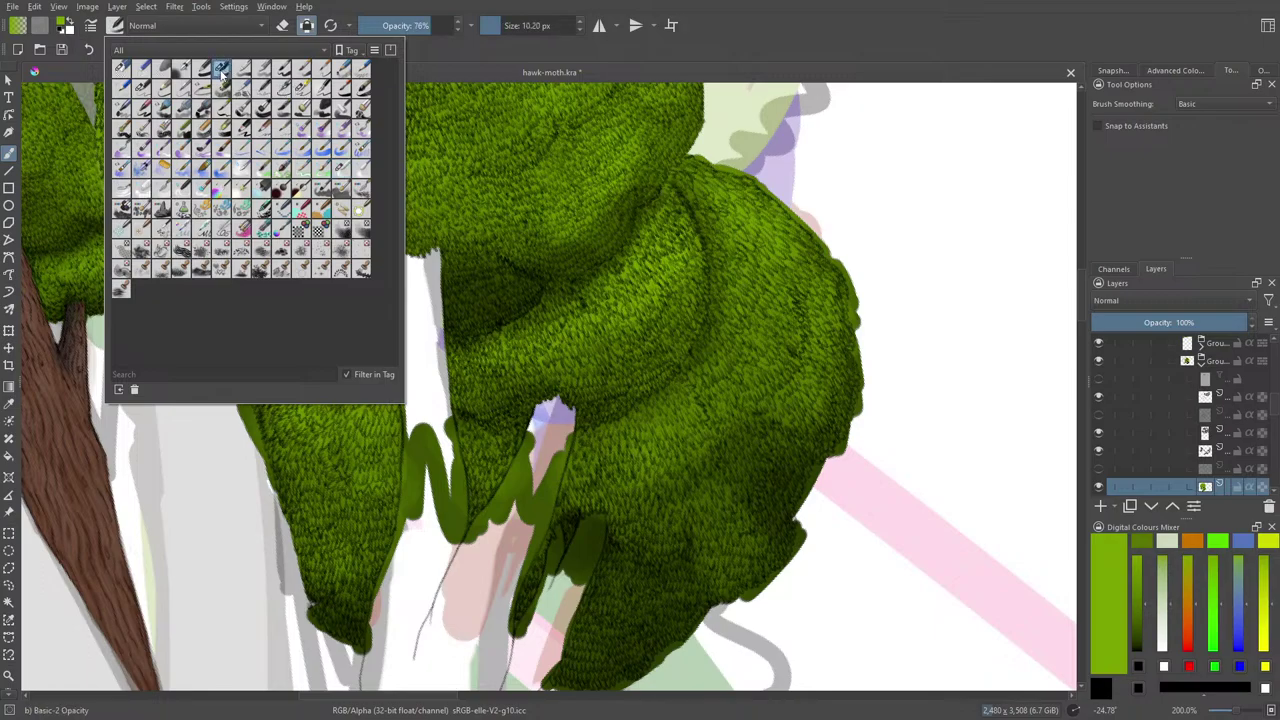
pyautogui.rightClick(740, 454)
pyautogui.click(684, 326)
pyautogui.moveTo(761, 530); pyautogui.dragTo(757, 498)
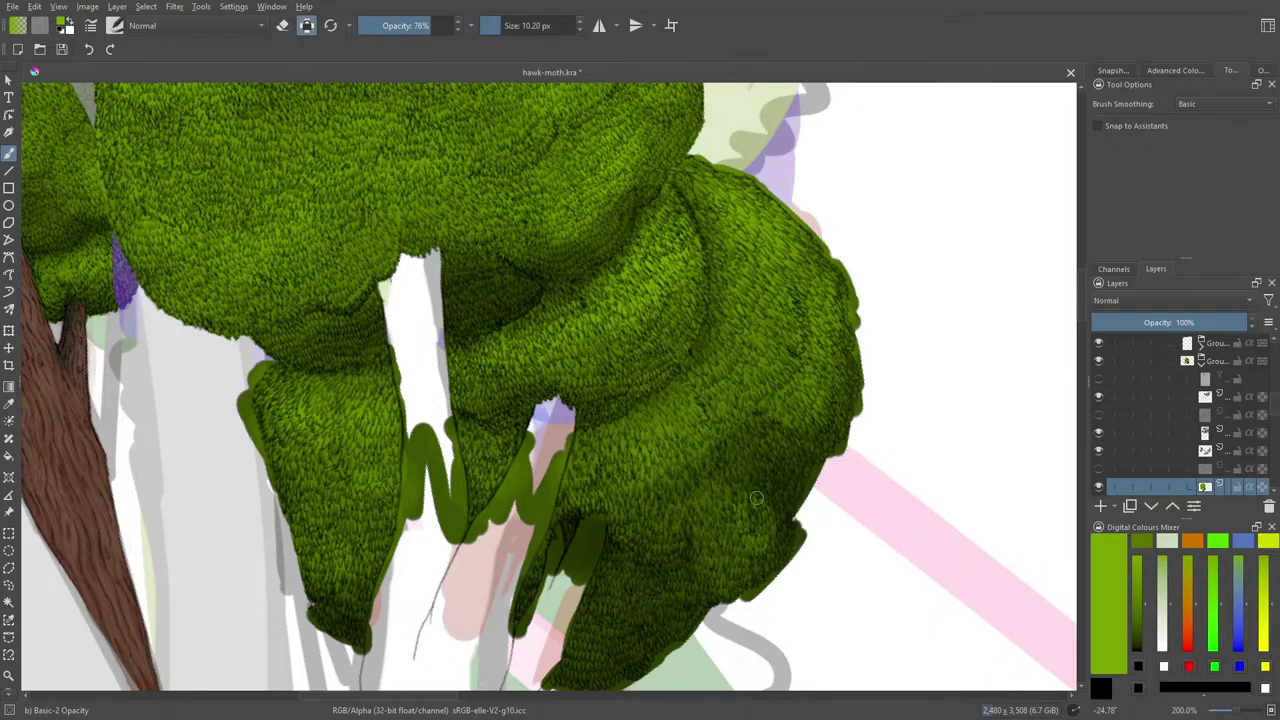
pyautogui.moveTo(500, 26); pyautogui.dragTo(519, 26)
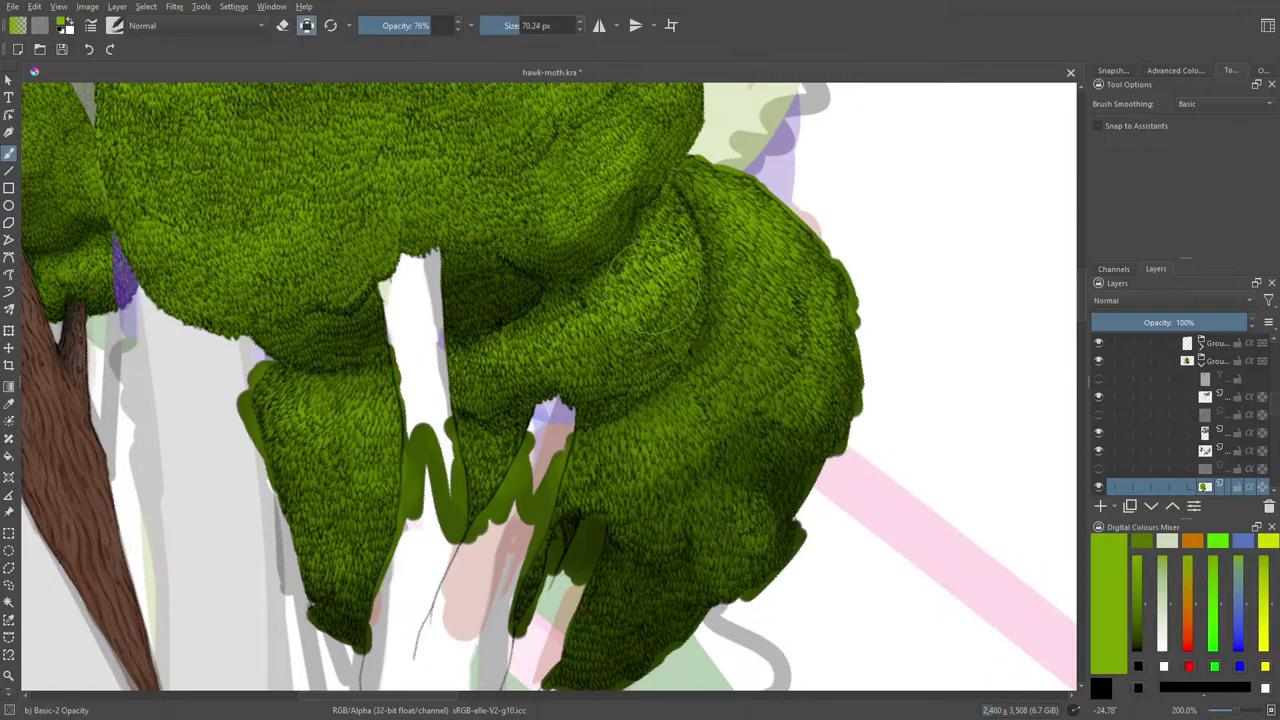
pyautogui.moveTo(744, 512)
pyautogui.mouseDown()
pyautogui.moveTo(724, 470)
pyautogui.moveTo(700, 485)
pyautogui.moveTo(678, 477)
pyautogui.moveTo(726, 466)
pyautogui.moveTo(740, 409)
pyautogui.mouseUp()
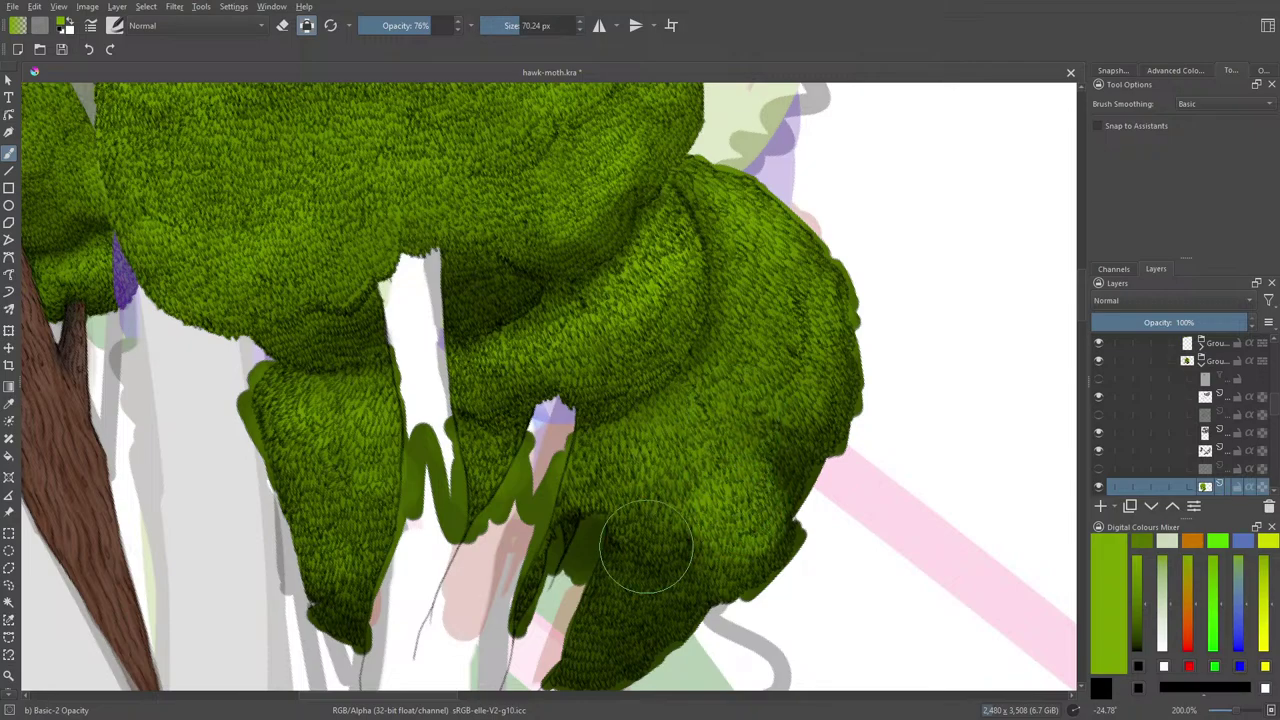
# Select the Blender Basic preset at 50.92 px and blend the lobe's highlight and the shading of the left hanging clump
pyautogui.rightClick(628, 440)
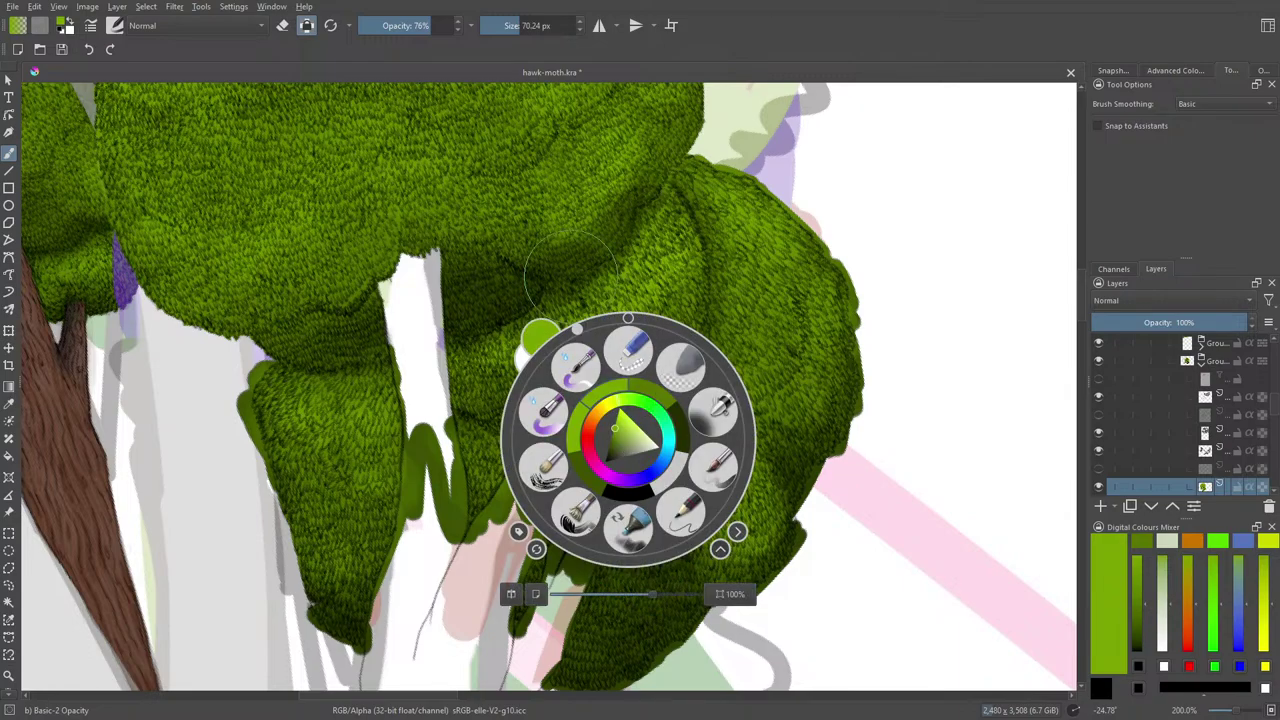
pyautogui.click(118, 28)
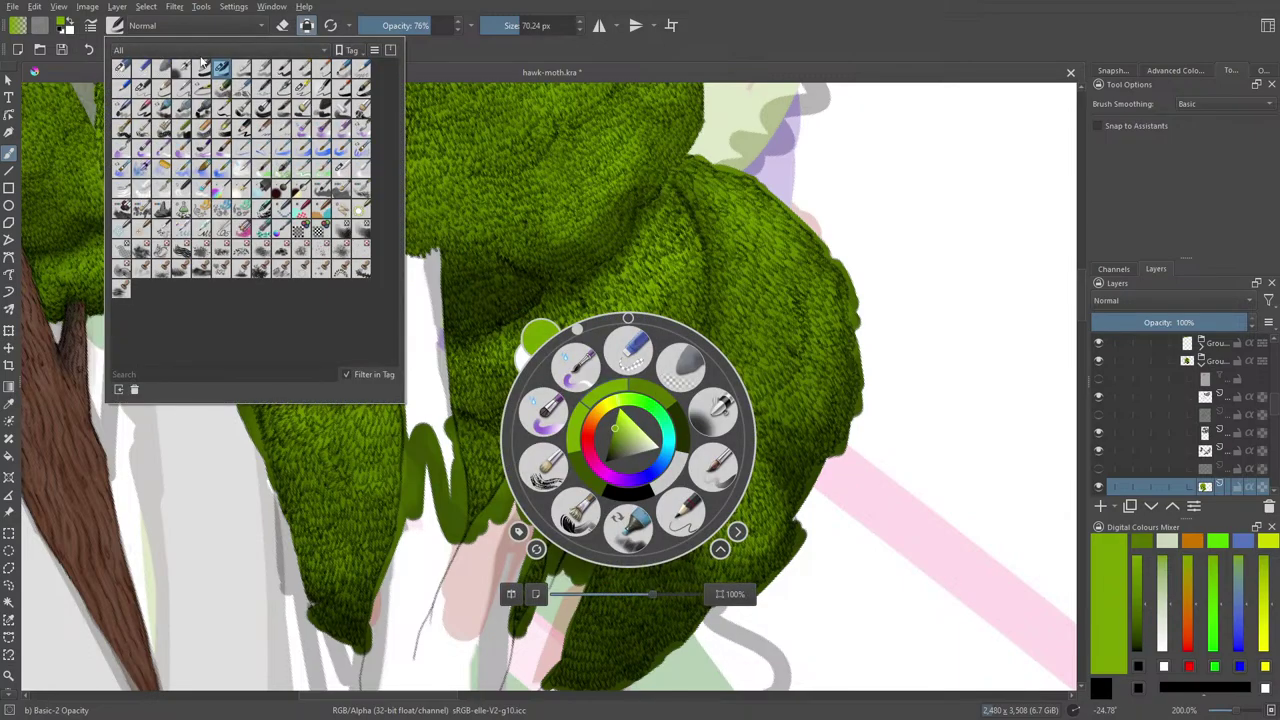
pyautogui.click(340, 170)
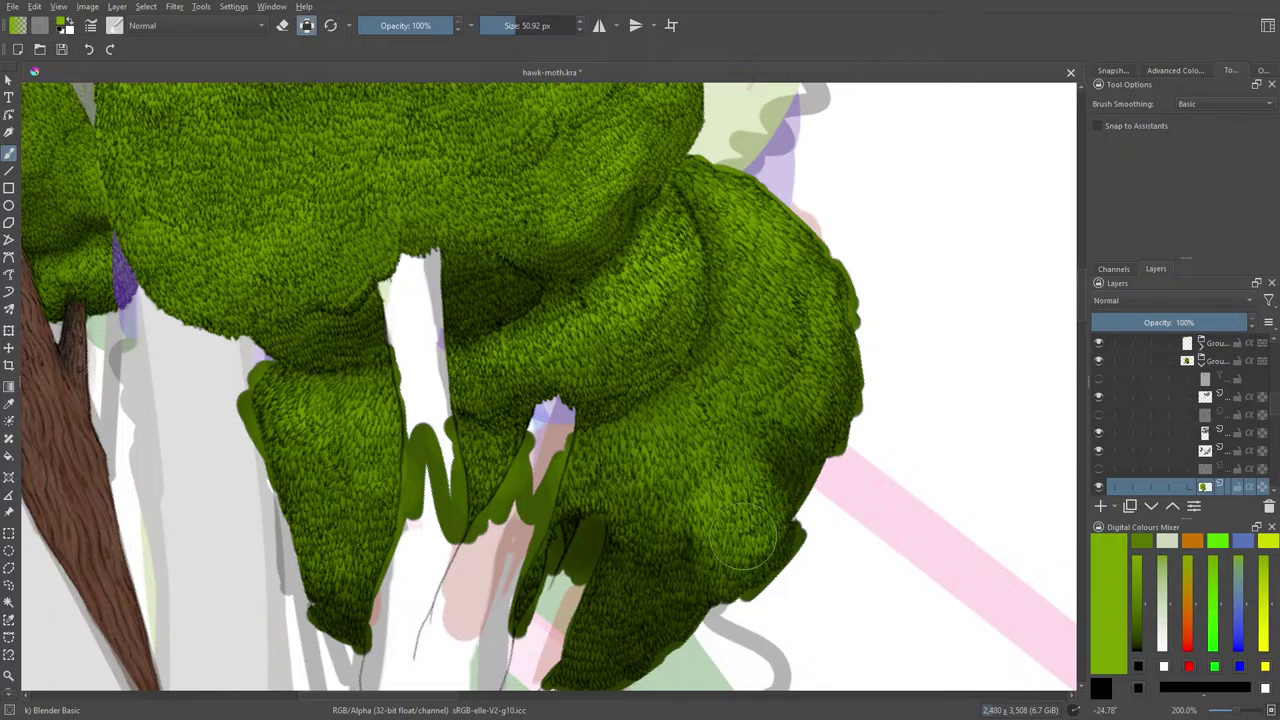
pyautogui.moveTo(743, 537)
pyautogui.mouseDown()
pyautogui.moveTo(730, 498)
pyautogui.moveTo(756, 519)
pyautogui.moveTo(758, 458)
pyautogui.moveTo(774, 468)
pyautogui.moveTo(750, 511)
pyautogui.moveTo(785, 414)
pyautogui.mouseUp()
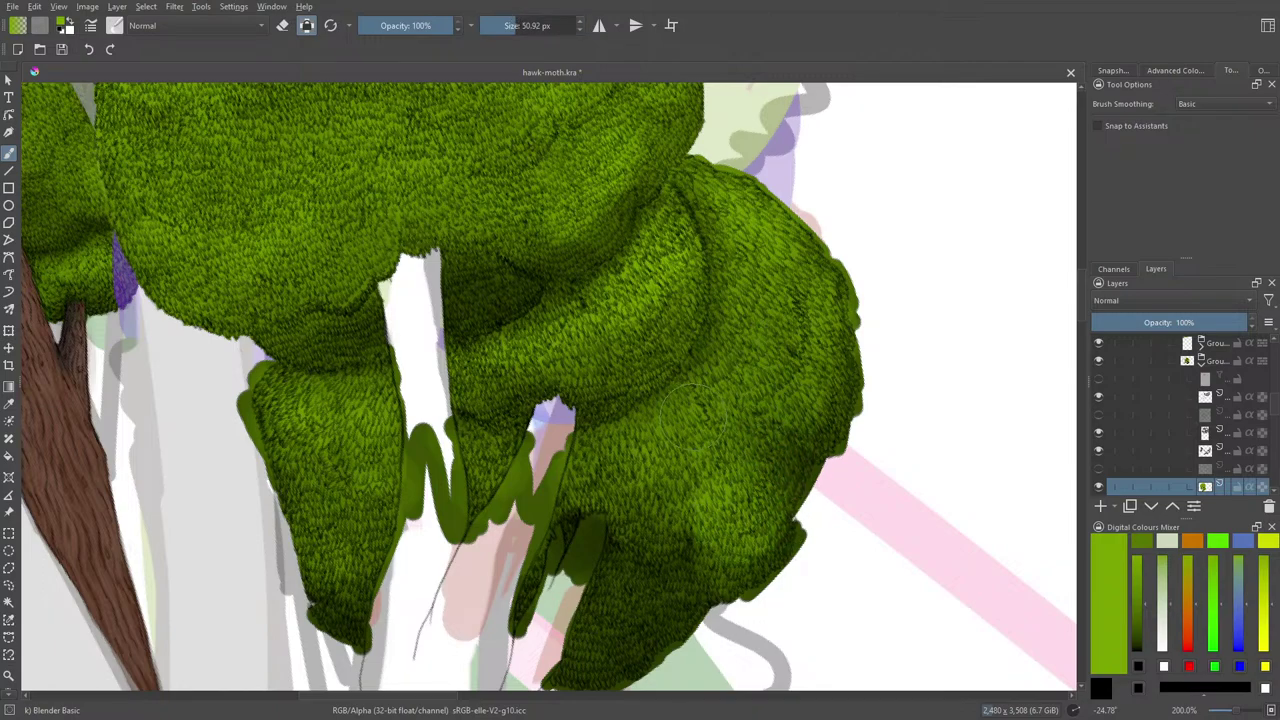
pyautogui.moveTo(693, 418)
pyautogui.mouseDown()
pyautogui.moveTo(650, 515)
pyautogui.moveTo(640, 525)
pyautogui.moveTo(620, 505)
pyautogui.moveTo(679, 505)
pyautogui.moveTo(645, 505)
pyautogui.moveTo(742, 543)
pyautogui.moveTo(766, 524)
pyautogui.moveTo(725, 436)
pyautogui.moveTo(640, 490)
pyautogui.moveTo(585, 472)
pyautogui.moveTo(555, 485)
pyautogui.moveTo(502, 461)
pyautogui.mouseUp()
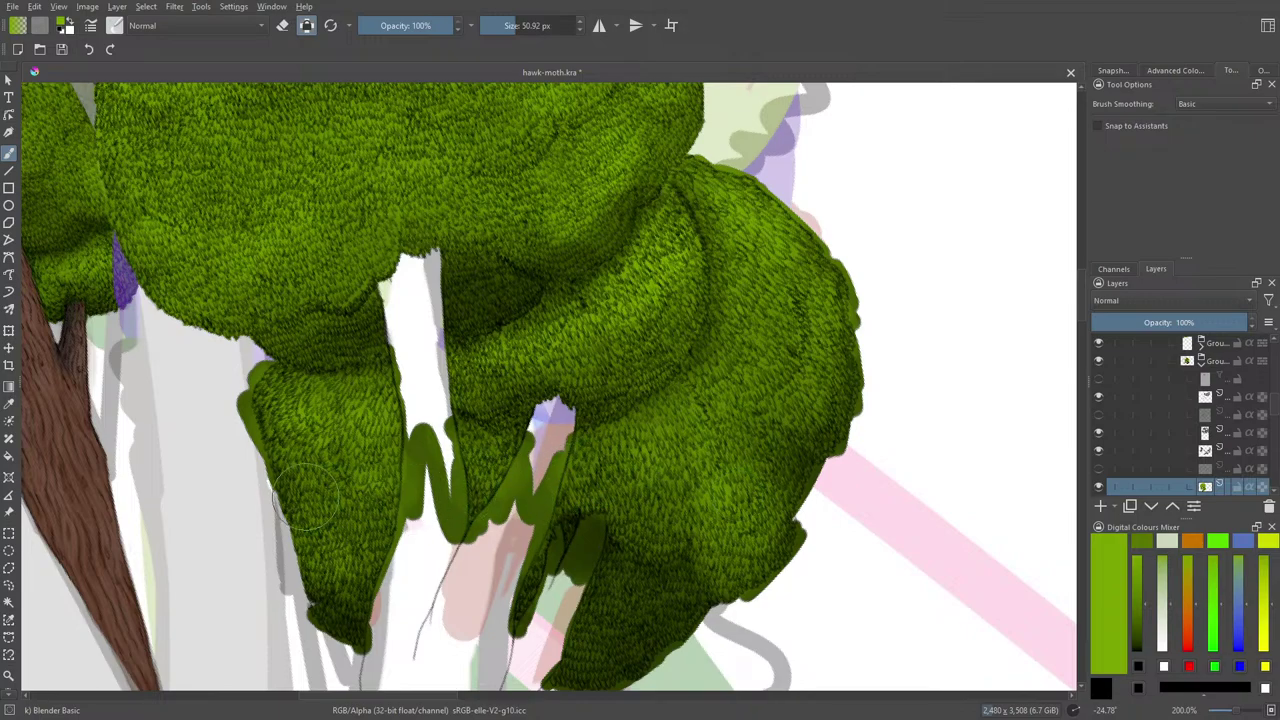
pyautogui.moveTo(361, 548); pyautogui.dragTo(320, 562)
pyautogui.moveTo(276, 451); pyautogui.dragTo(265, 462)
pyautogui.moveTo(640, 589)
pyautogui.mouseDown()
pyautogui.moveTo(625, 597)
pyautogui.moveTo(652, 604)
pyautogui.moveTo(634, 606)
pyautogui.mouseUp()
# Choose a dark green and the Basic-2 Opacity preset at 70.24 px, and shade the lower tip of the right lobe
pyautogui.rightClick(631, 510)
pyautogui.click(612, 522)
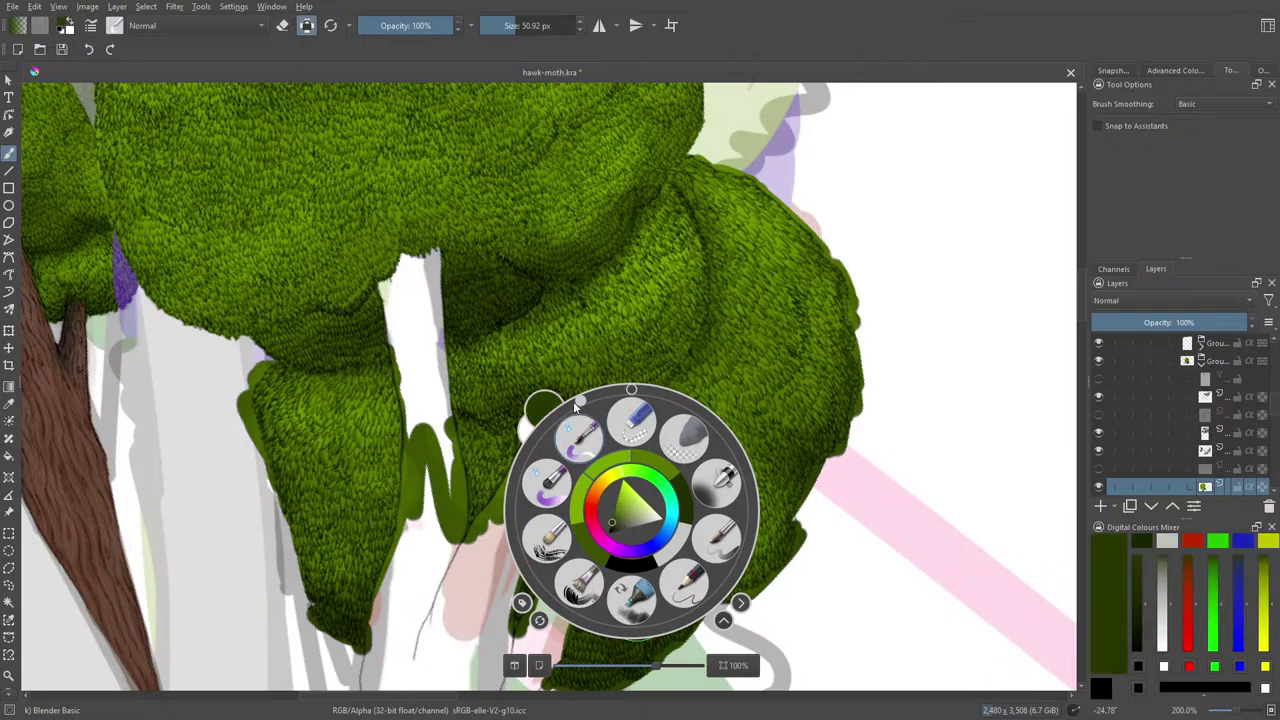
pyautogui.click(116, 25)
pyautogui.click(222, 69)
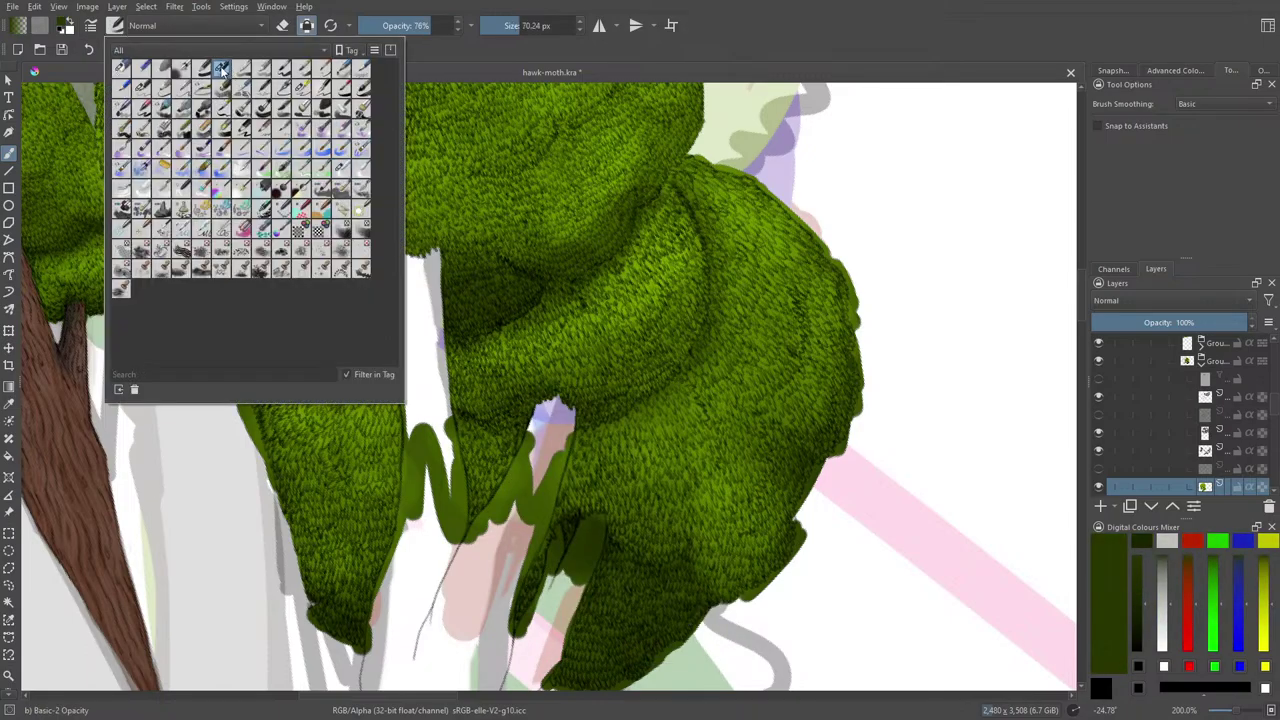
pyautogui.rightClick(683, 550)
pyautogui.click(530, 431)
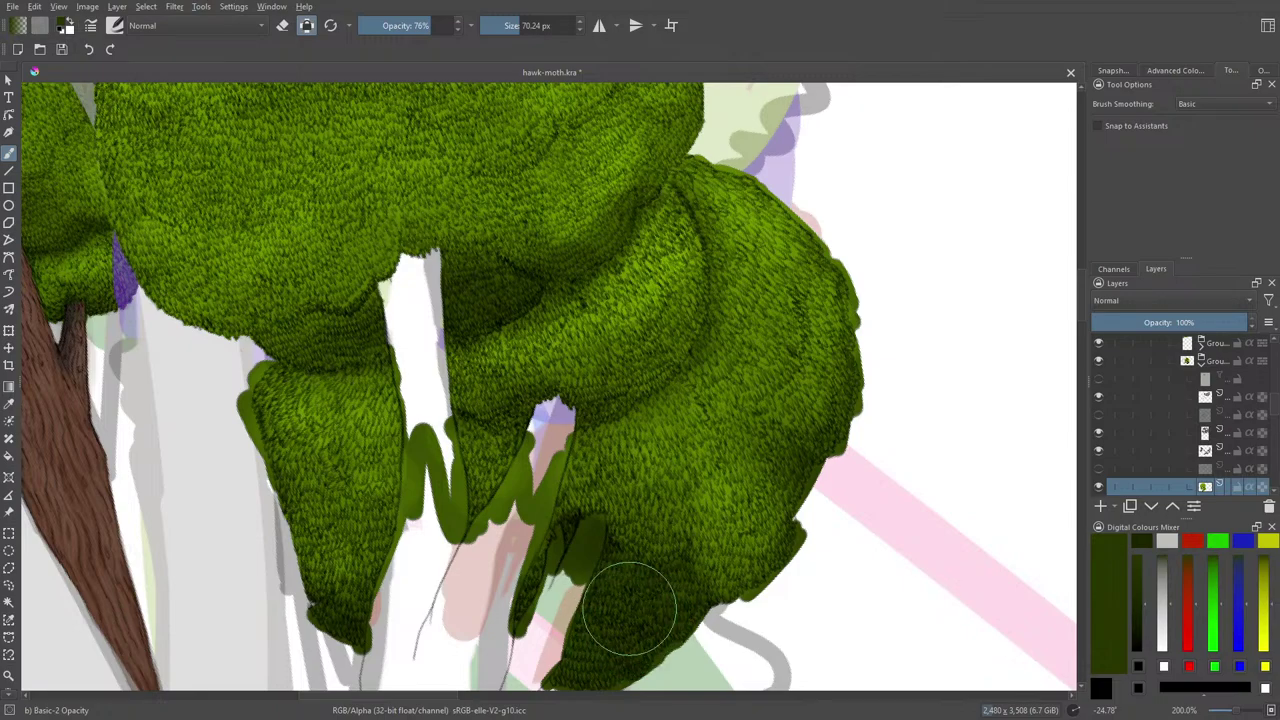
# Pick an even darker green and deepen the shadow on the right lobe's lower tip
pyautogui.rightClick(588, 645)
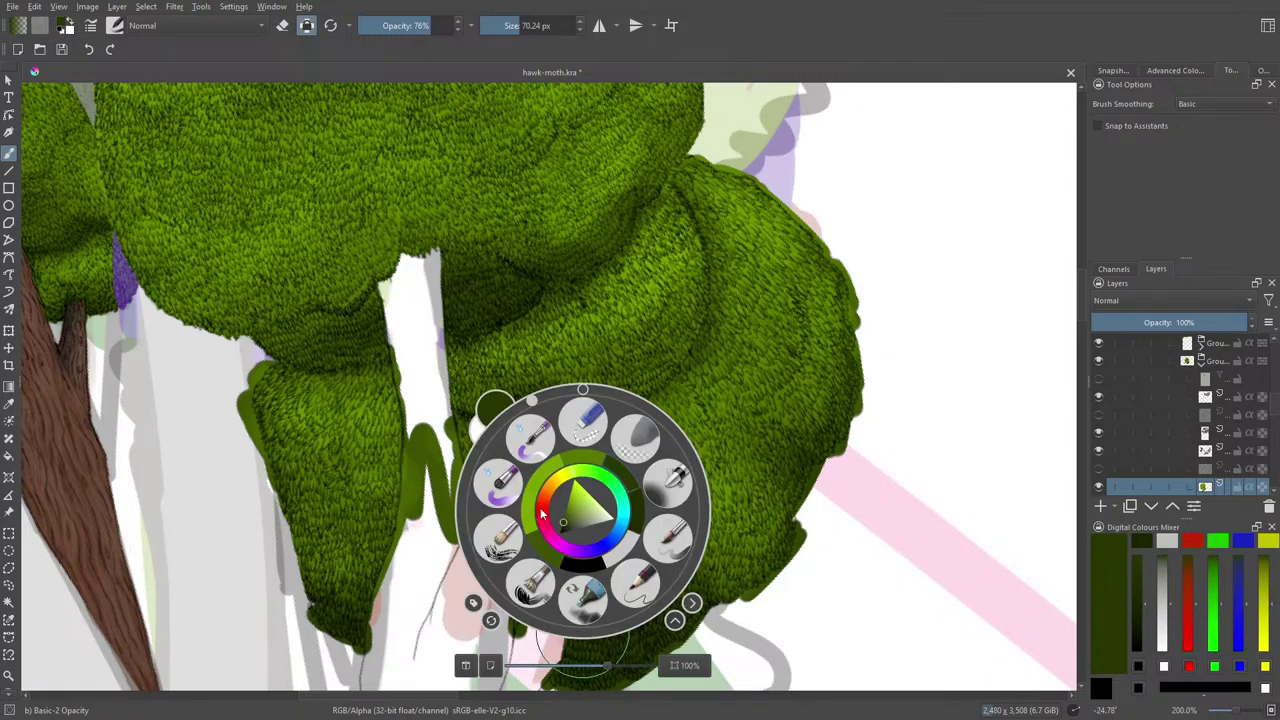
pyautogui.click(563, 526)
pyautogui.rightClick(564, 530)
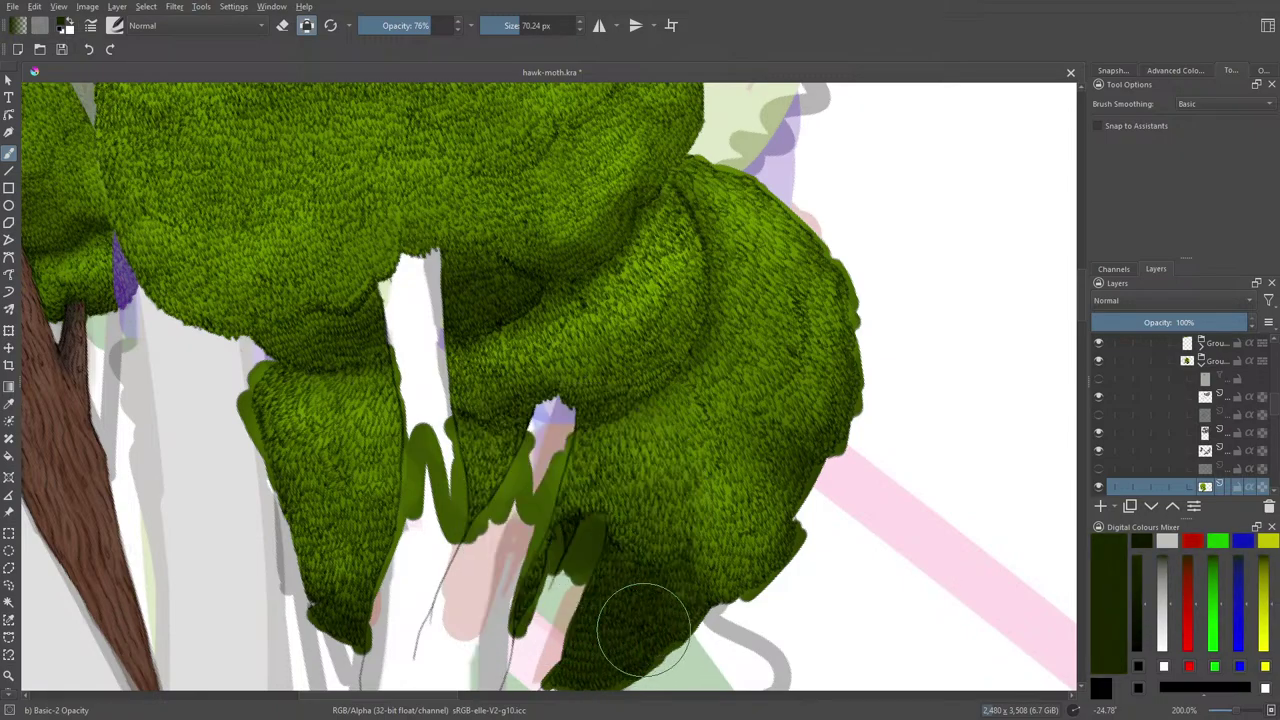
pyautogui.moveTo(613, 630)
pyautogui.mouseDown()
pyautogui.moveTo(575, 640)
pyautogui.moveTo(606, 591)
pyautogui.moveTo(571, 586)
pyautogui.moveTo(586, 580)
pyautogui.moveTo(520, 648)
pyautogui.mouseUp()
# Select the Blender Basic preset and blend the dark shadow on the right lobe's lower tip into the surrounding foliage
pyautogui.rightClick(547, 483)
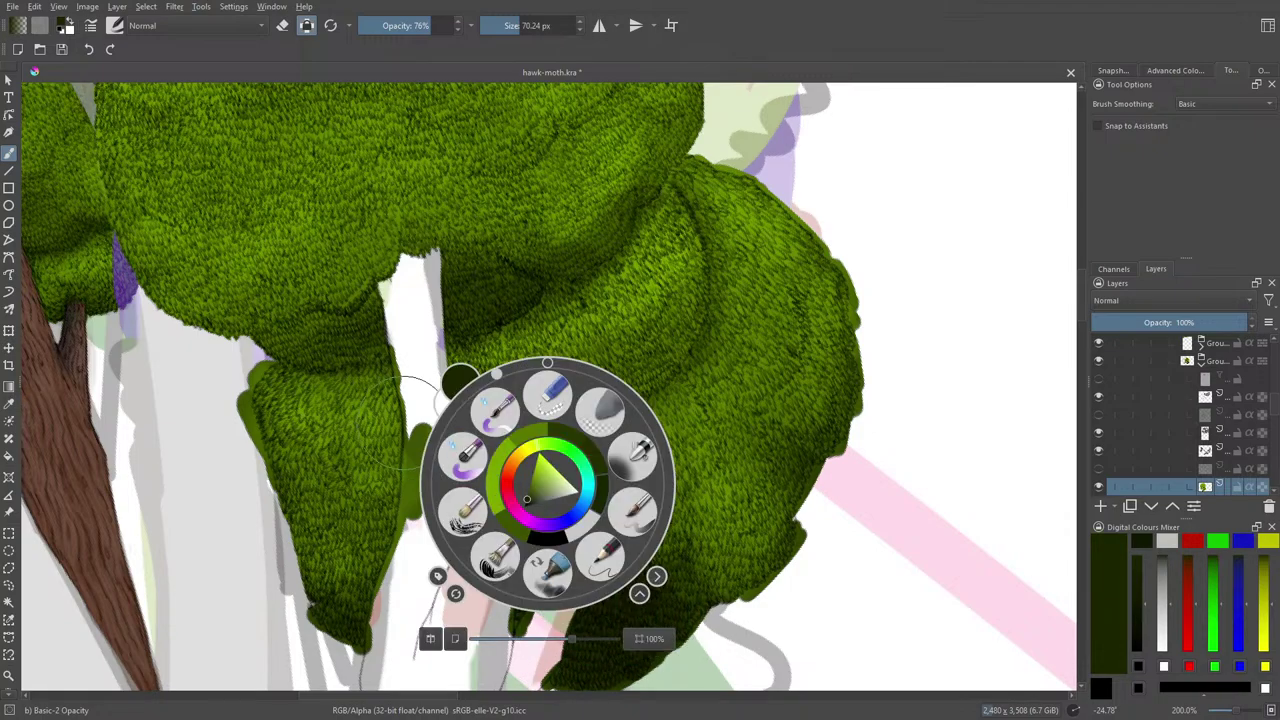
pyautogui.click(118, 28)
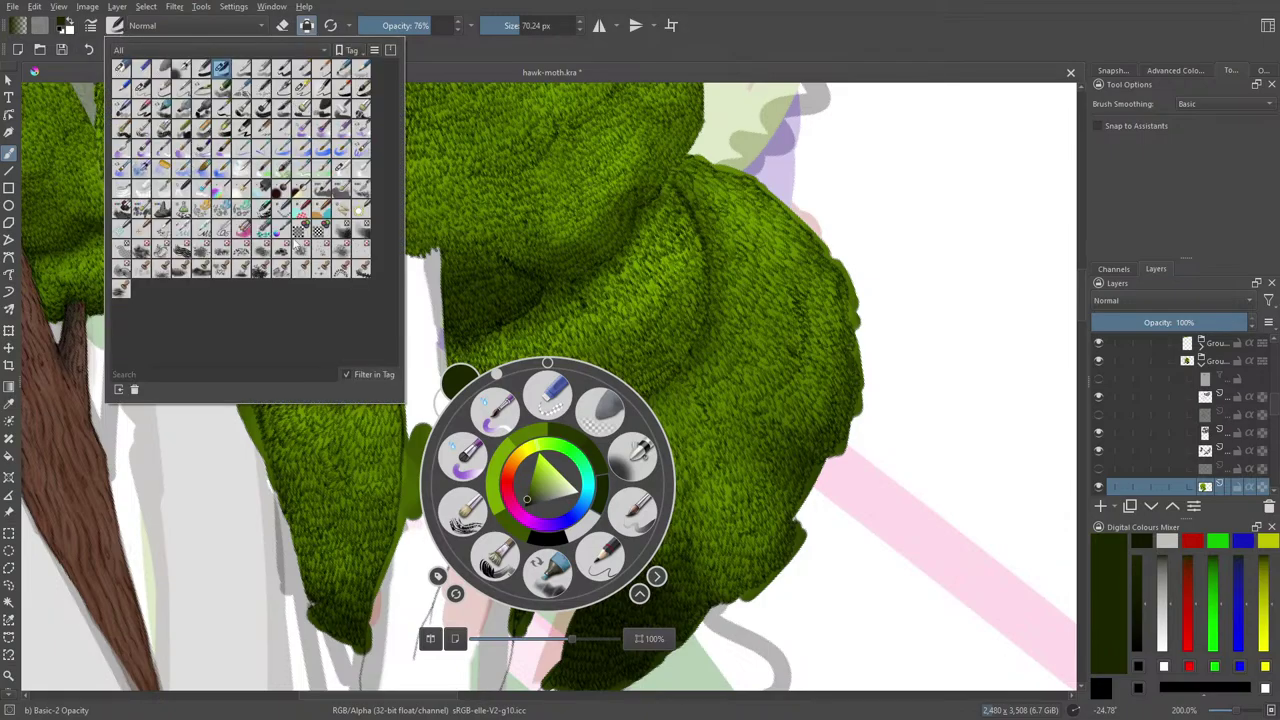
pyautogui.click(340, 171)
pyautogui.rightClick(693, 465)
pyautogui.click(513, 392)
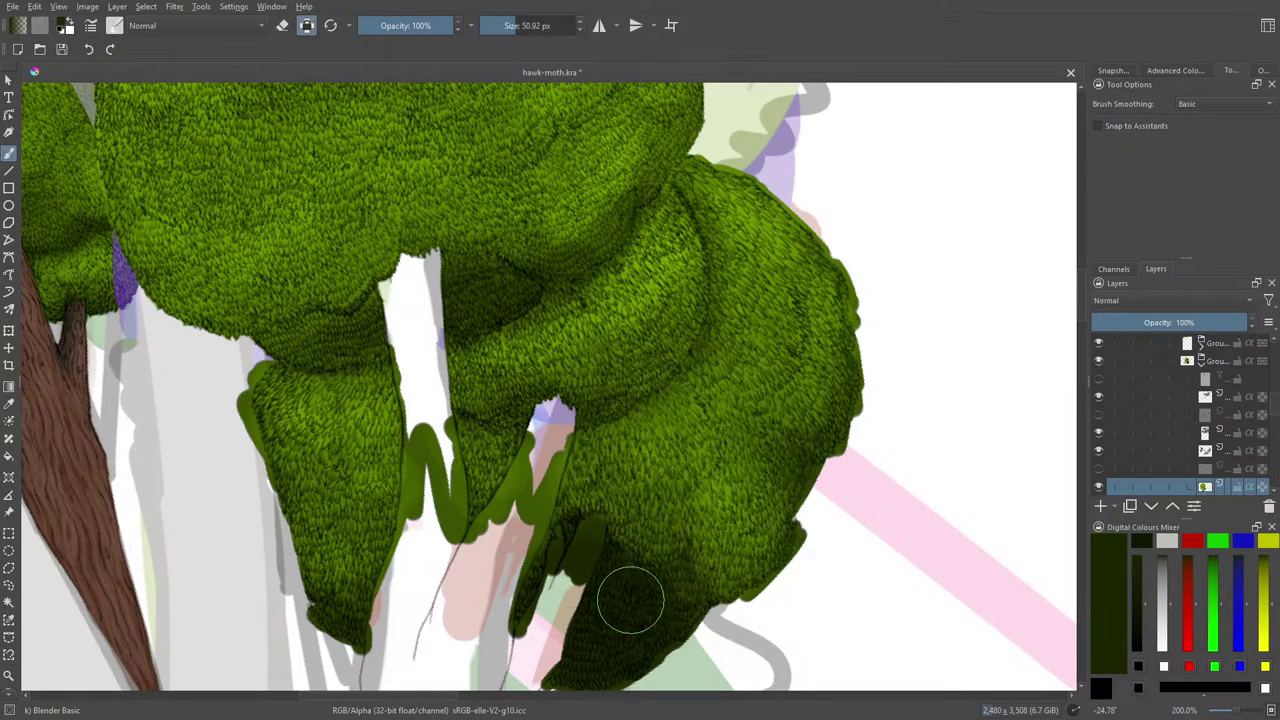
pyautogui.moveTo(620, 655)
pyautogui.mouseDown()
pyautogui.moveTo(676, 583)
pyautogui.moveTo(637, 621)
pyautogui.moveTo(597, 631)
pyautogui.moveTo(650, 587)
pyautogui.moveTo(631, 592)
pyautogui.moveTo(662, 596)
pyautogui.moveTo(661, 579)
pyautogui.moveTo(630, 597)
pyautogui.moveTo(668, 598)
pyautogui.moveTo(640, 584)
pyautogui.moveTo(669, 588)
pyautogui.moveTo(626, 585)
pyautogui.moveTo(575, 617)
pyautogui.moveTo(598, 613)
pyautogui.moveTo(526, 637)
pyautogui.moveTo(521, 603)
pyautogui.moveTo(495, 628)
pyautogui.mouseUp()
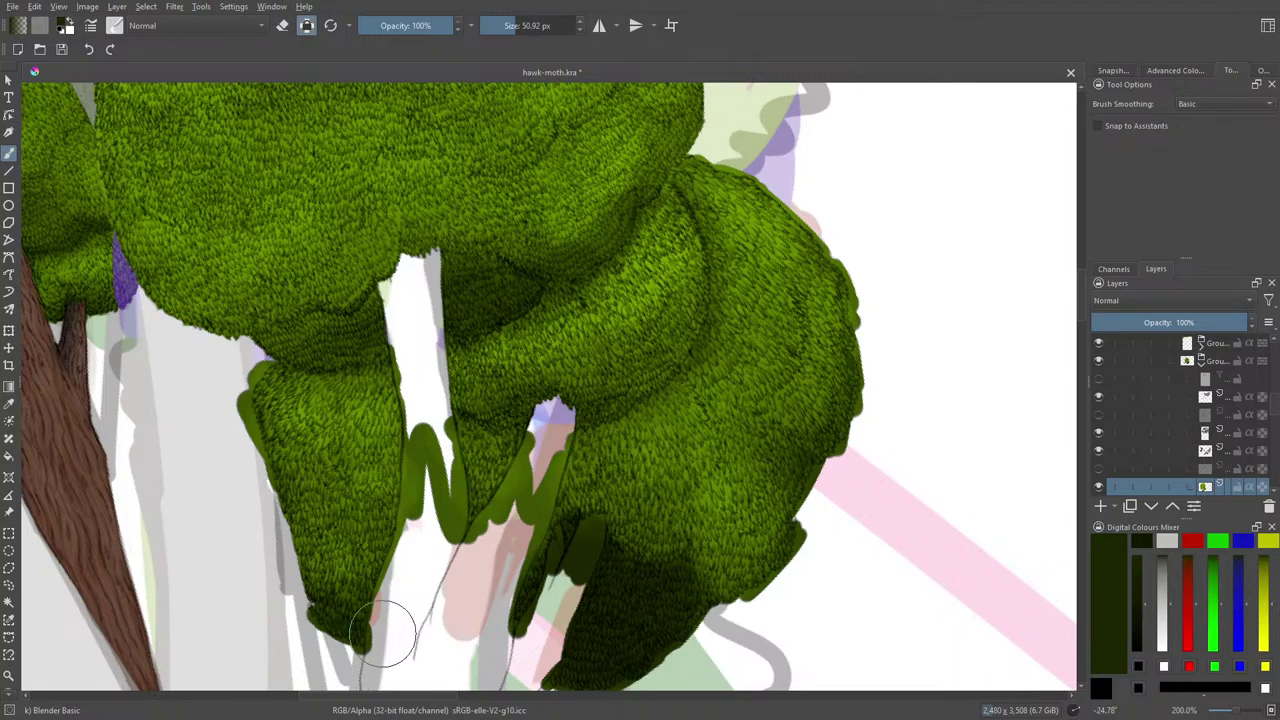
# Use the Eraser Circle preset at 13.45 px to erase the flat green zigzag between the left and middle hanging clumps
pyautogui.press('e')
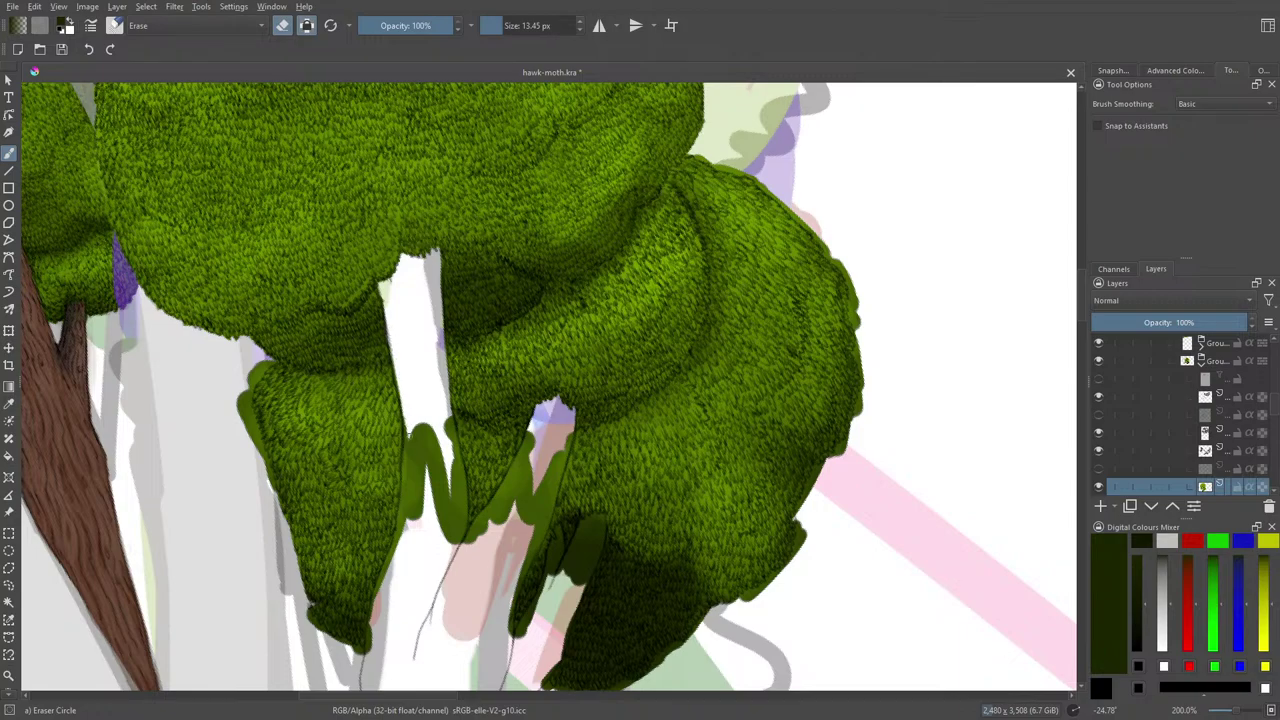
pyautogui.moveTo(406, 404)
pyautogui.mouseDown()
pyautogui.moveTo(414, 505)
pyautogui.moveTo(426, 411)
pyautogui.moveTo(412, 528)
pyautogui.moveTo(433, 422)
pyautogui.moveTo(444, 540)
pyautogui.moveTo(446, 420)
pyautogui.mouseUp()
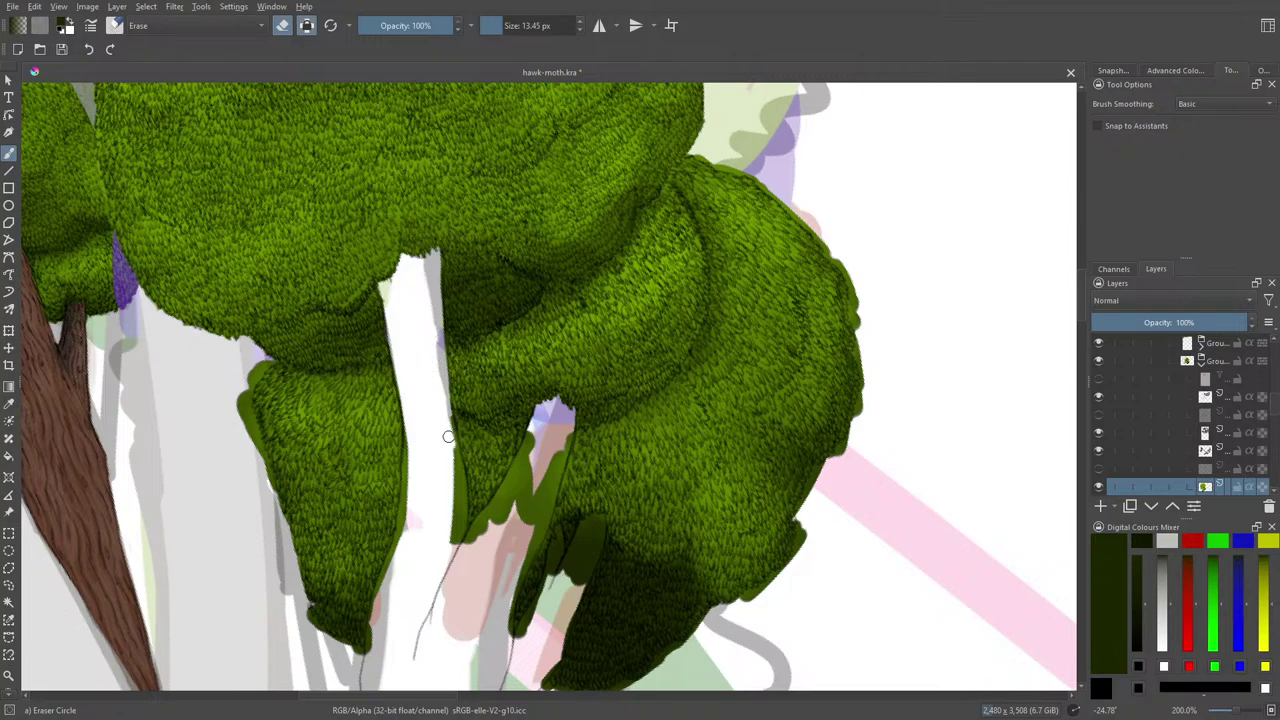
pyautogui.moveTo(450, 435)
pyautogui.mouseDown()
pyautogui.moveTo(460, 530)
pyautogui.moveTo(453, 498)
pyautogui.mouseUp()
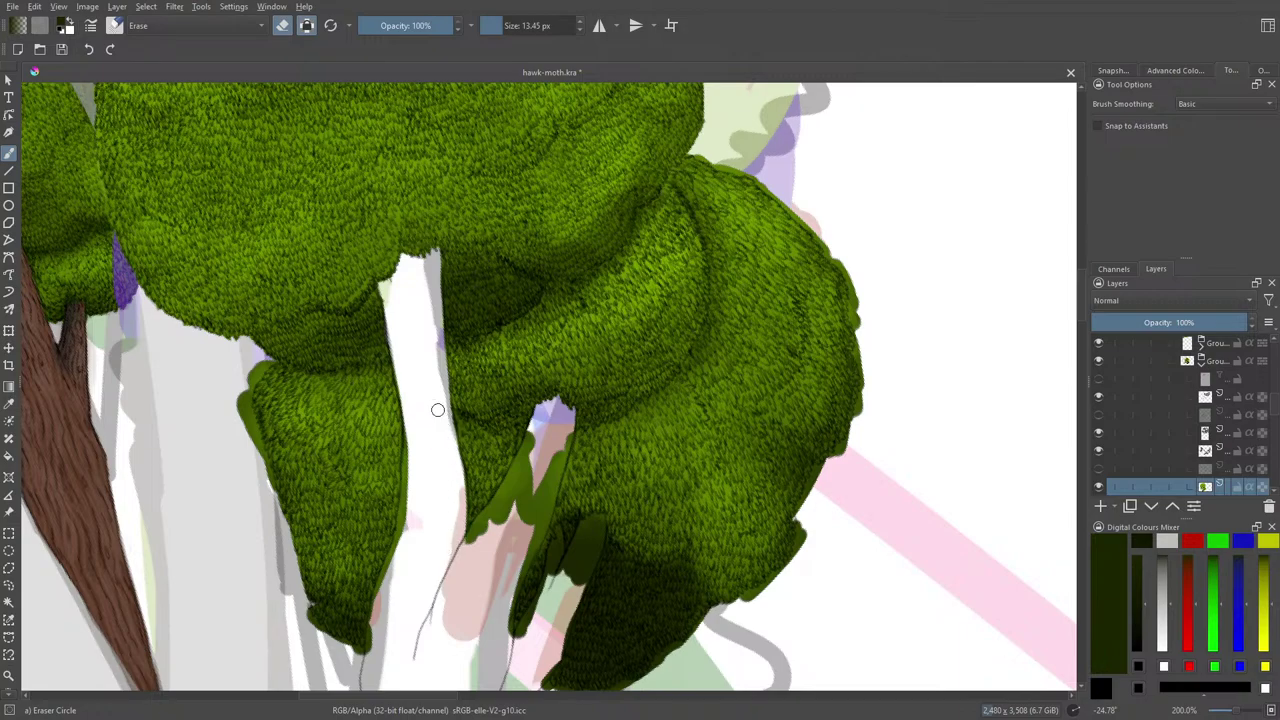
# Reduce the eraser to 9.24 px and erase the flat green rim along the left hanging clump's right edge
pyautogui.moveTo(390, 698); pyautogui.dragTo(368, 703)
pyautogui.moveTo(1237, 714); pyautogui.dragTo(1243, 714)
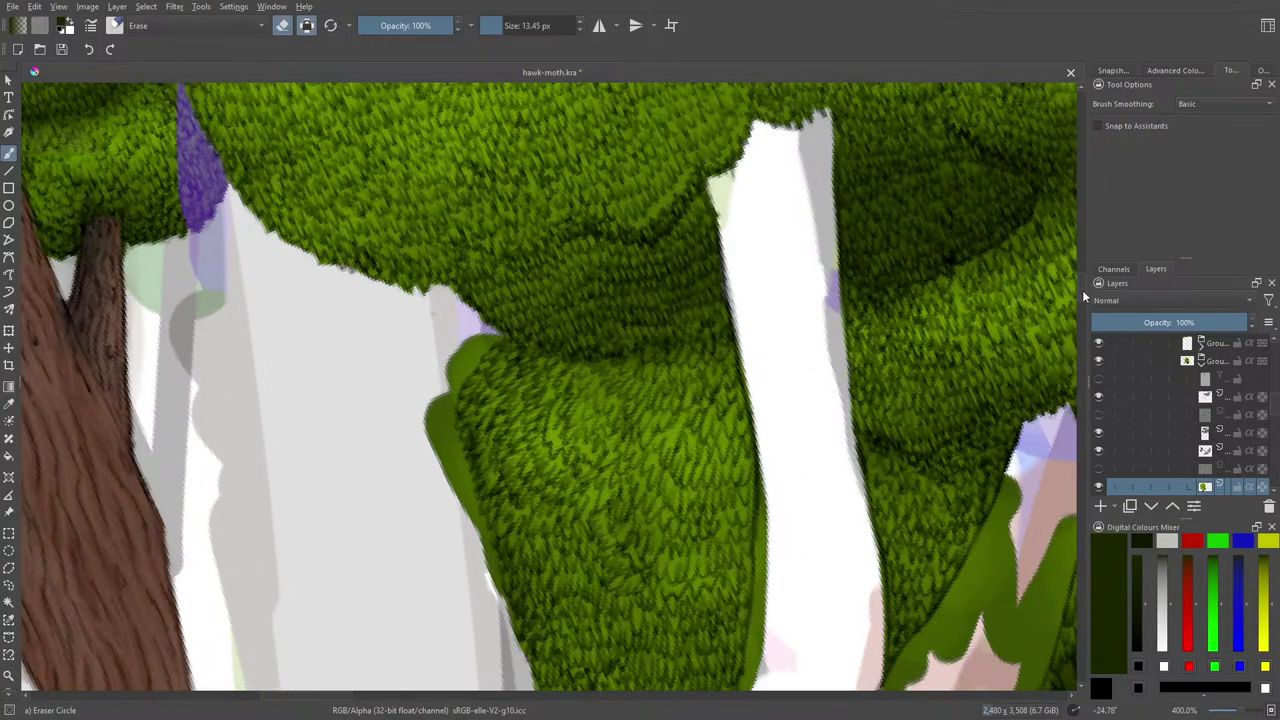
pyautogui.scroll(-3, 1084, 296)
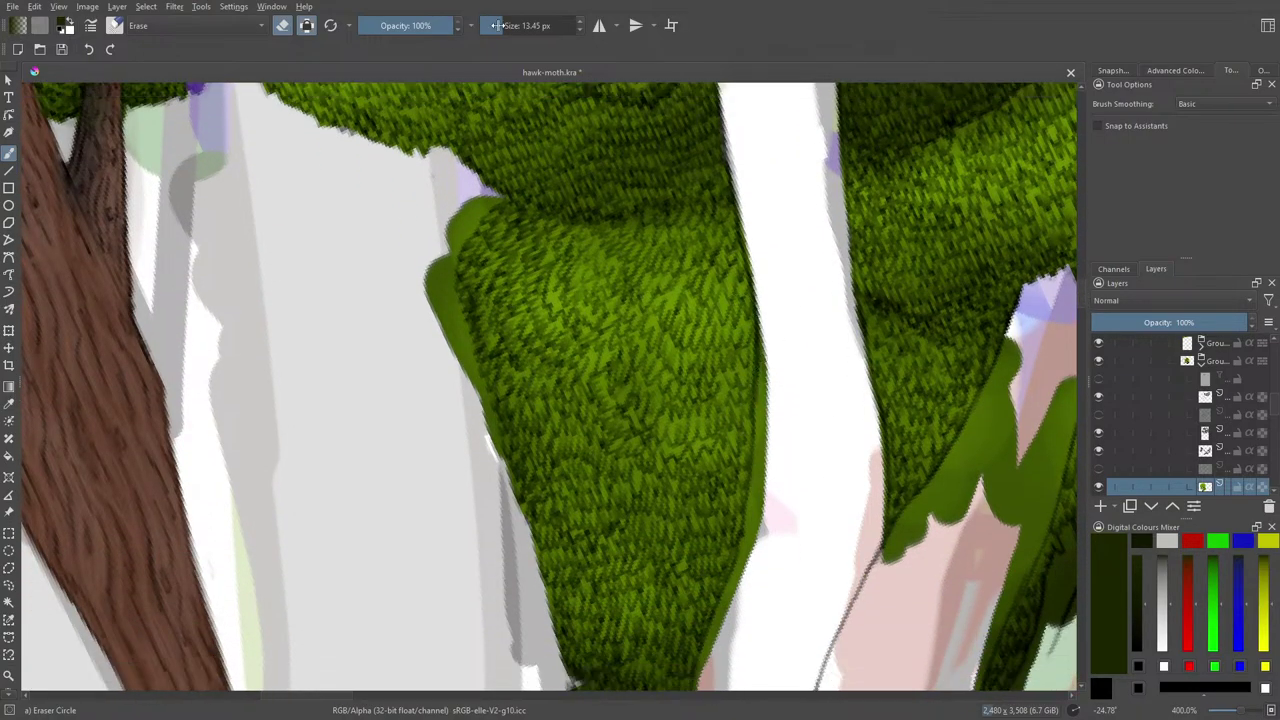
pyautogui.moveTo(496, 25); pyautogui.dragTo(500, 25)
pyautogui.moveTo(768, 341)
pyautogui.mouseDown()
pyautogui.moveTo(768, 444)
pyautogui.moveTo(764, 326)
pyautogui.moveTo(762, 522)
pyautogui.moveTo(776, 440)
pyautogui.mouseUp()
pyautogui.moveTo(760, 552); pyautogui.dragTo(760, 532)
pyautogui.moveTo(757, 486); pyautogui.dragTo(704, 688)
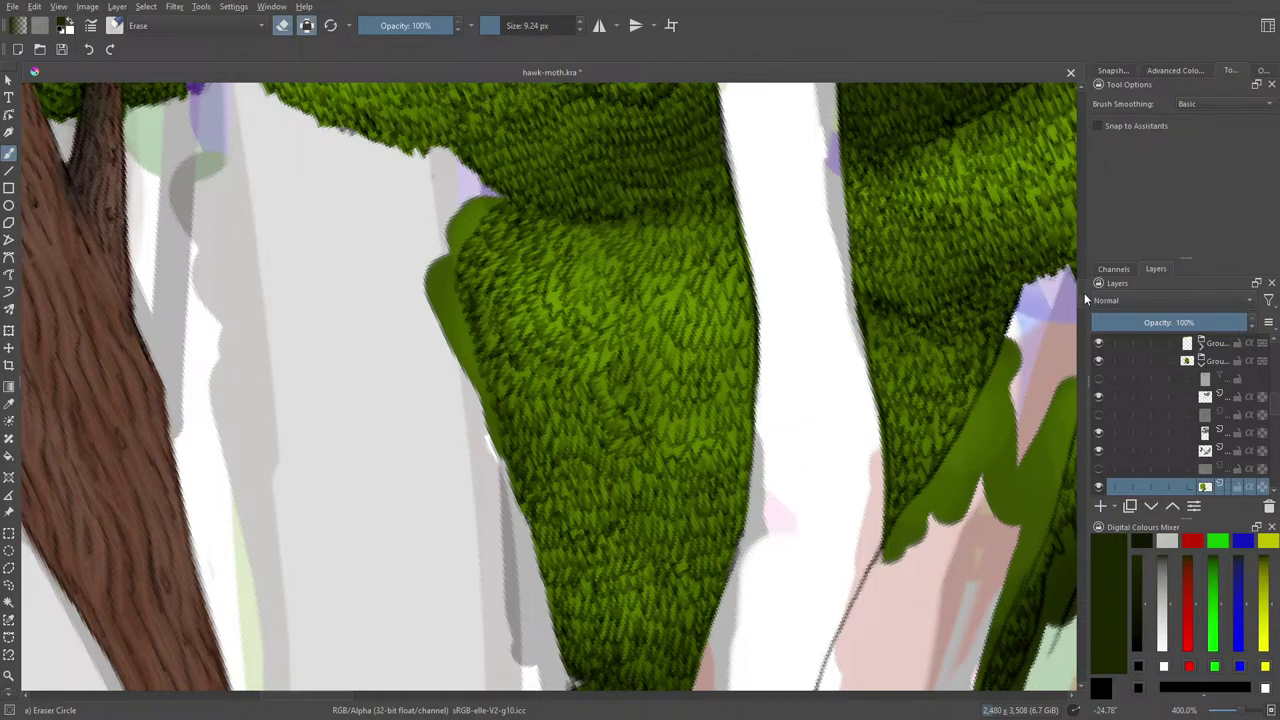
# Erase the flat green bumps outside the hatching along the left edge of the large hanging clump, from its upper notch downward
pyautogui.scroll(3, 766, 457)
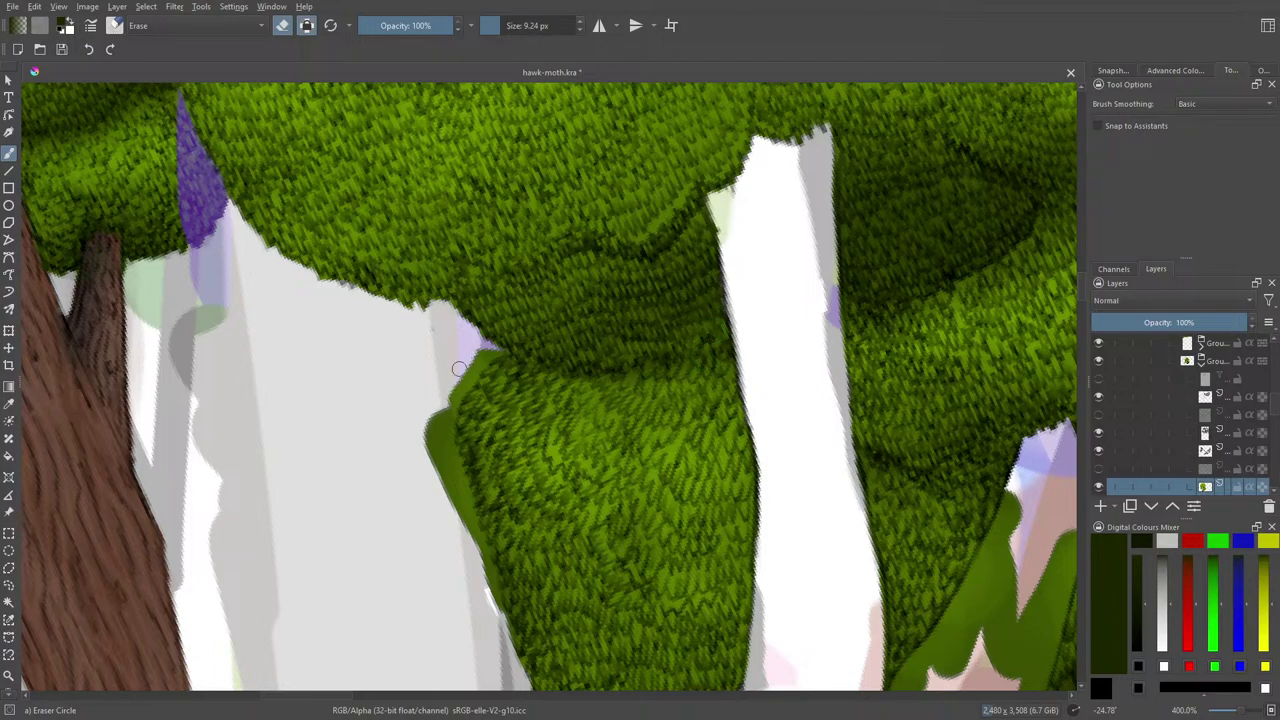
pyautogui.moveTo(459, 369)
pyautogui.mouseDown()
pyautogui.moveTo(451, 403)
pyautogui.moveTo(461, 388)
pyautogui.mouseUp()
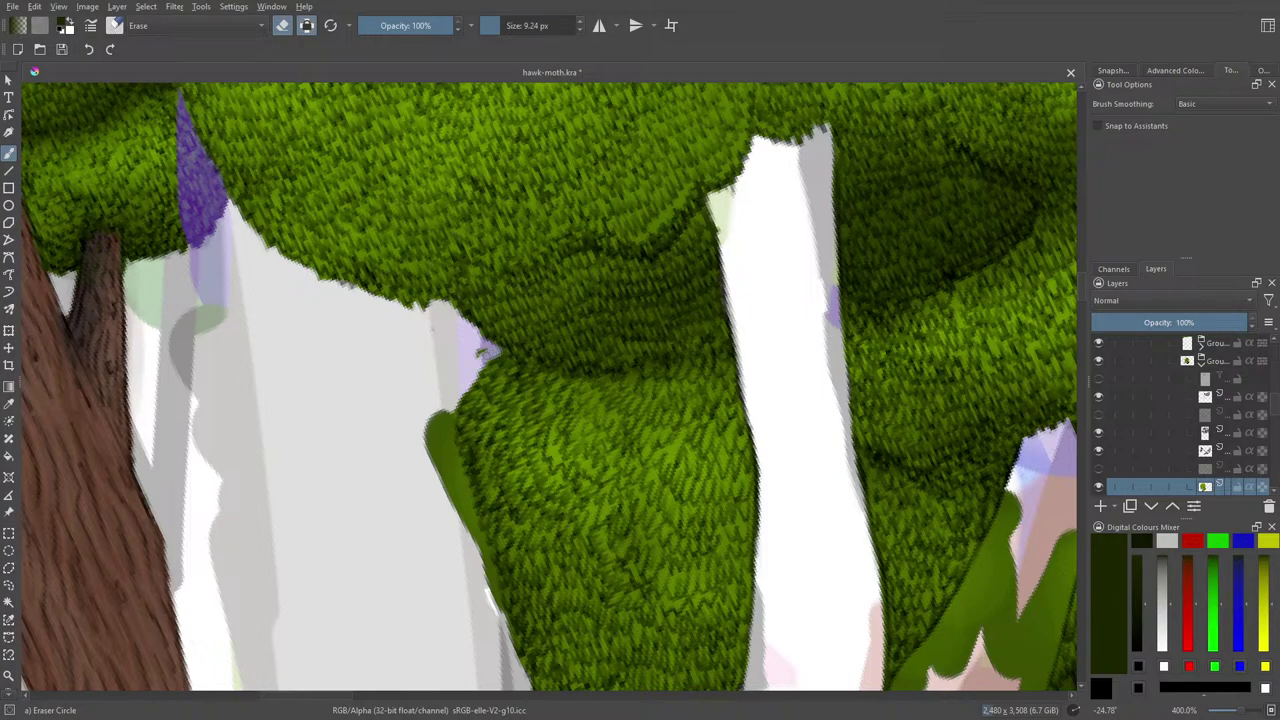
pyautogui.moveTo(481, 350)
pyautogui.mouseDown()
pyautogui.moveTo(441, 395)
pyautogui.moveTo(418, 382)
pyautogui.moveTo(434, 411)
pyautogui.moveTo(432, 333)
pyautogui.moveTo(440, 484)
pyautogui.moveTo(449, 449)
pyautogui.mouseUp()
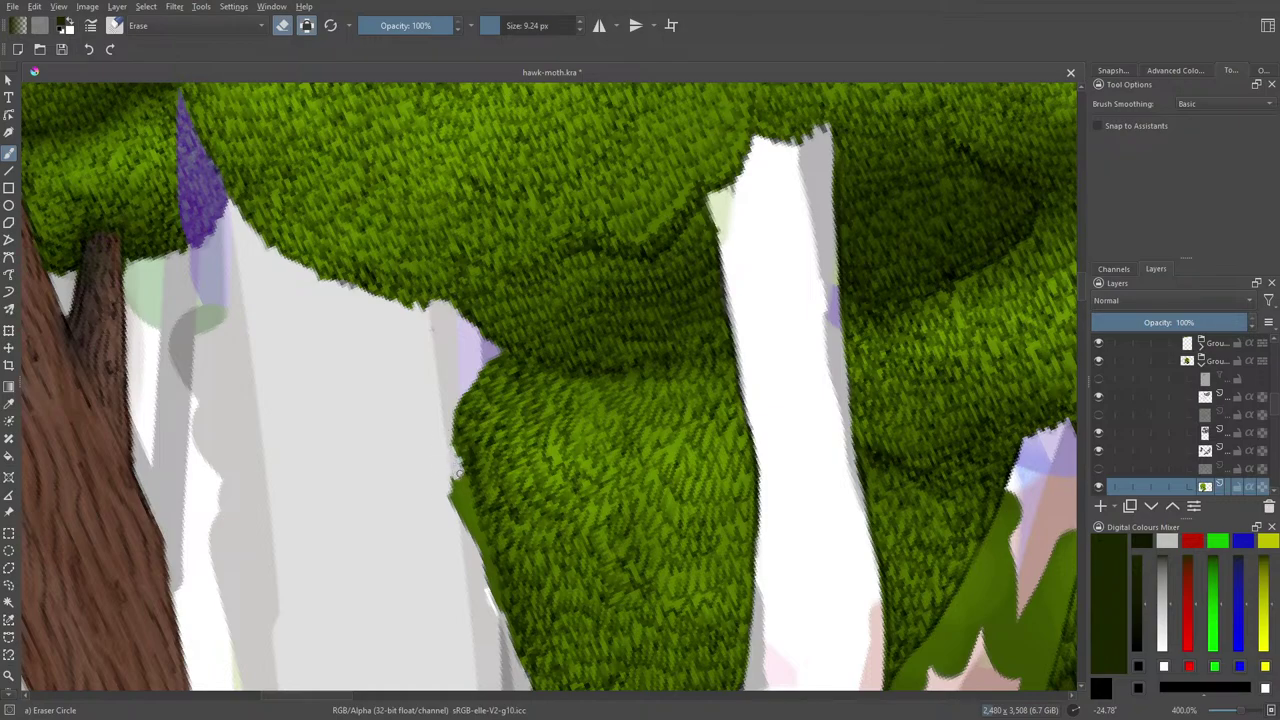
pyautogui.moveTo(462, 482)
pyautogui.mouseDown()
pyautogui.moveTo(448, 515)
pyautogui.moveTo(436, 484)
pyautogui.moveTo(415, 544)
pyautogui.mouseUp()
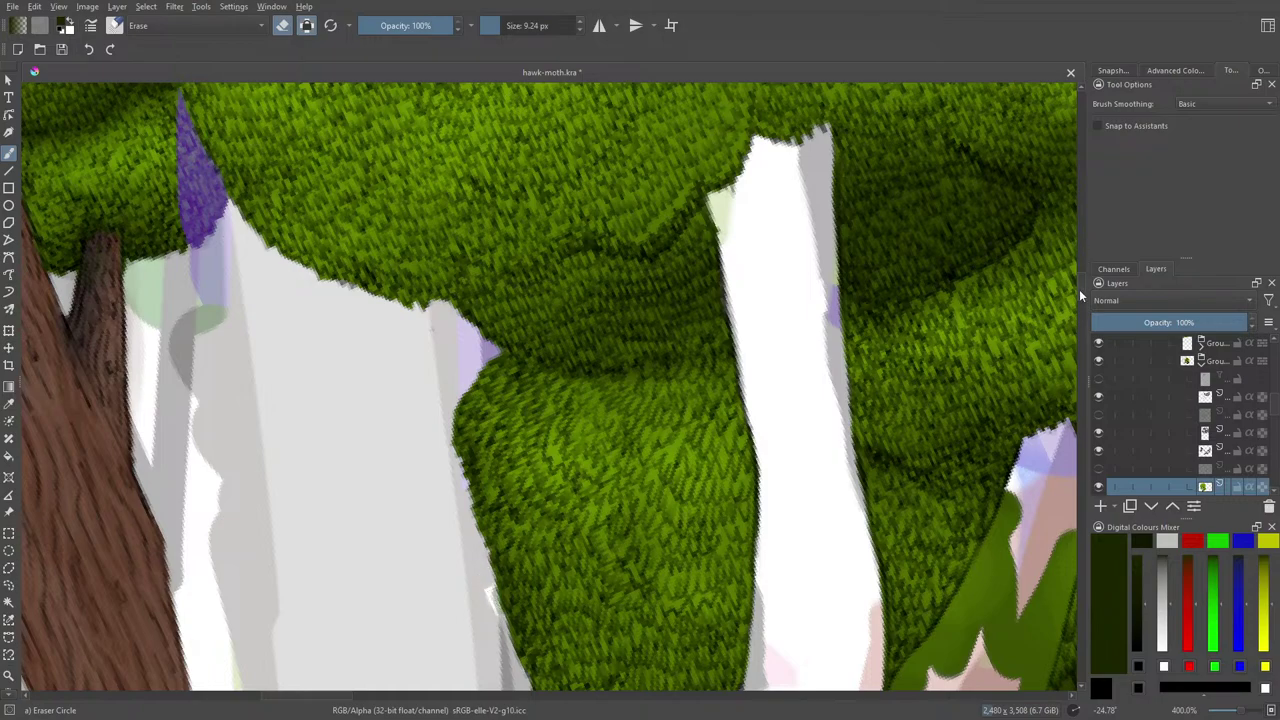
# Switch to the Basic-1 brush preset and set its size to 7.52 px
pyautogui.scroll(-5, 1082, 298)
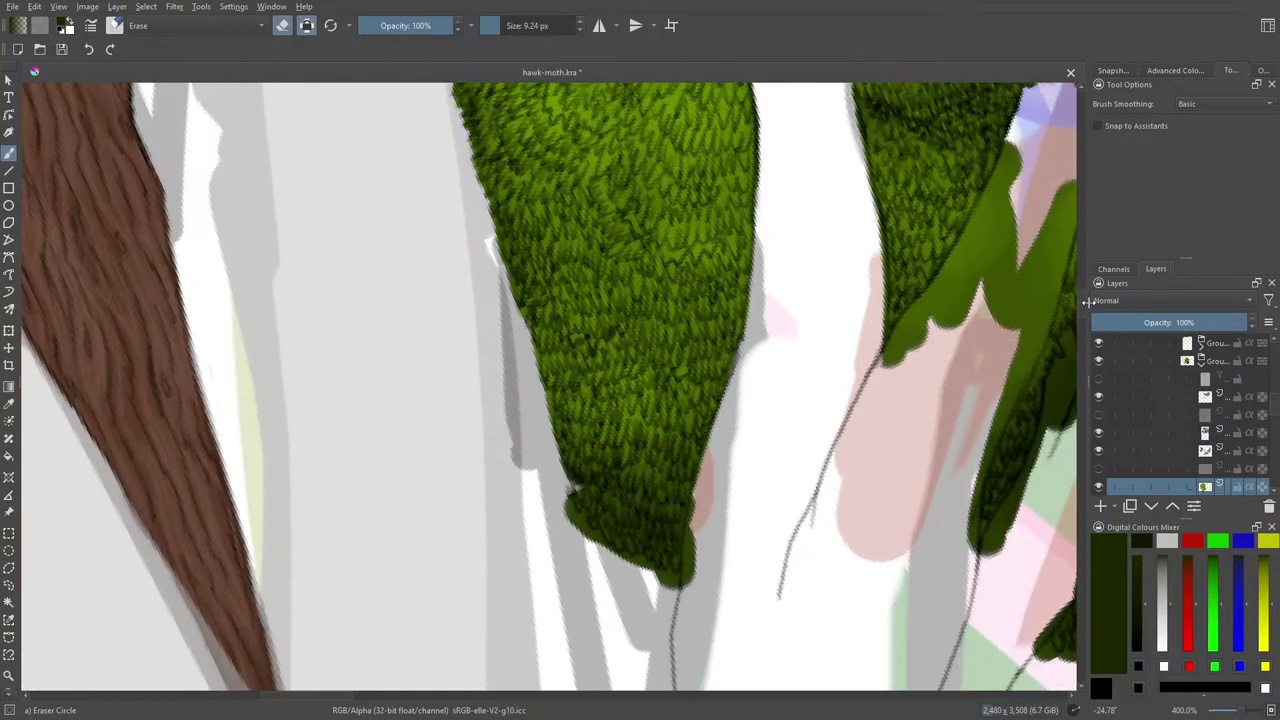
pyautogui.press('/')
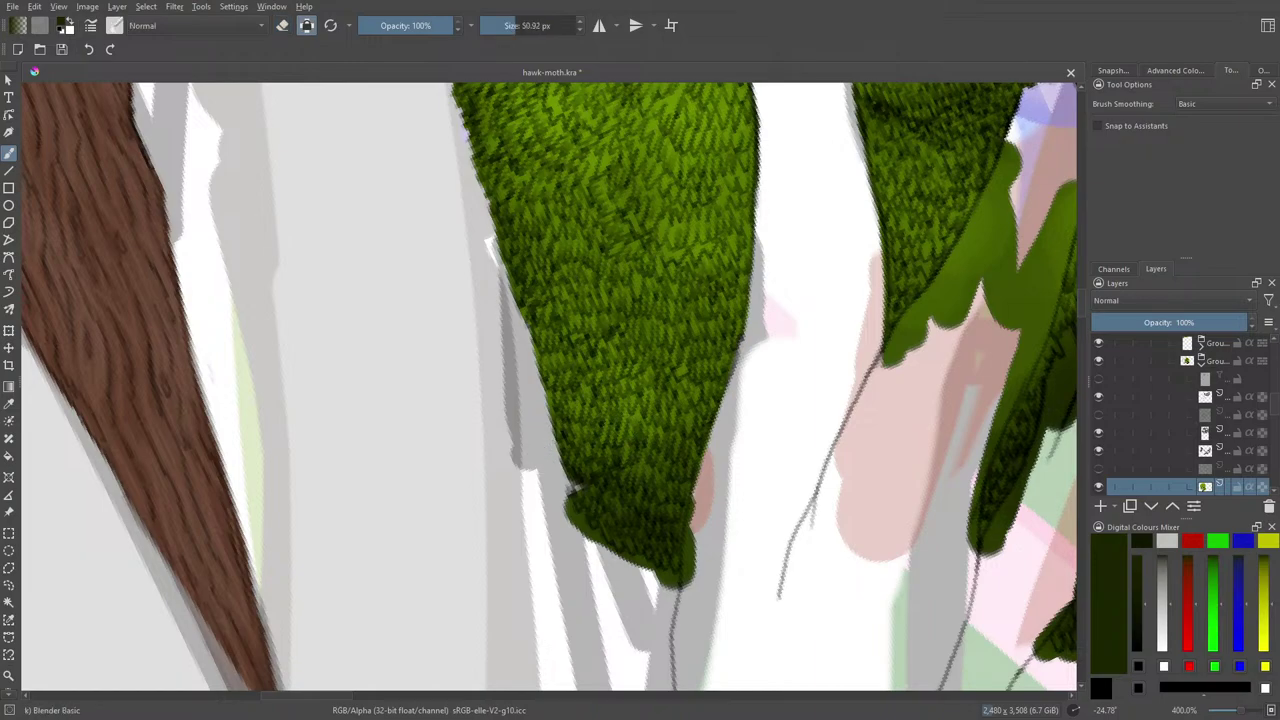
pyautogui.click(115, 27)
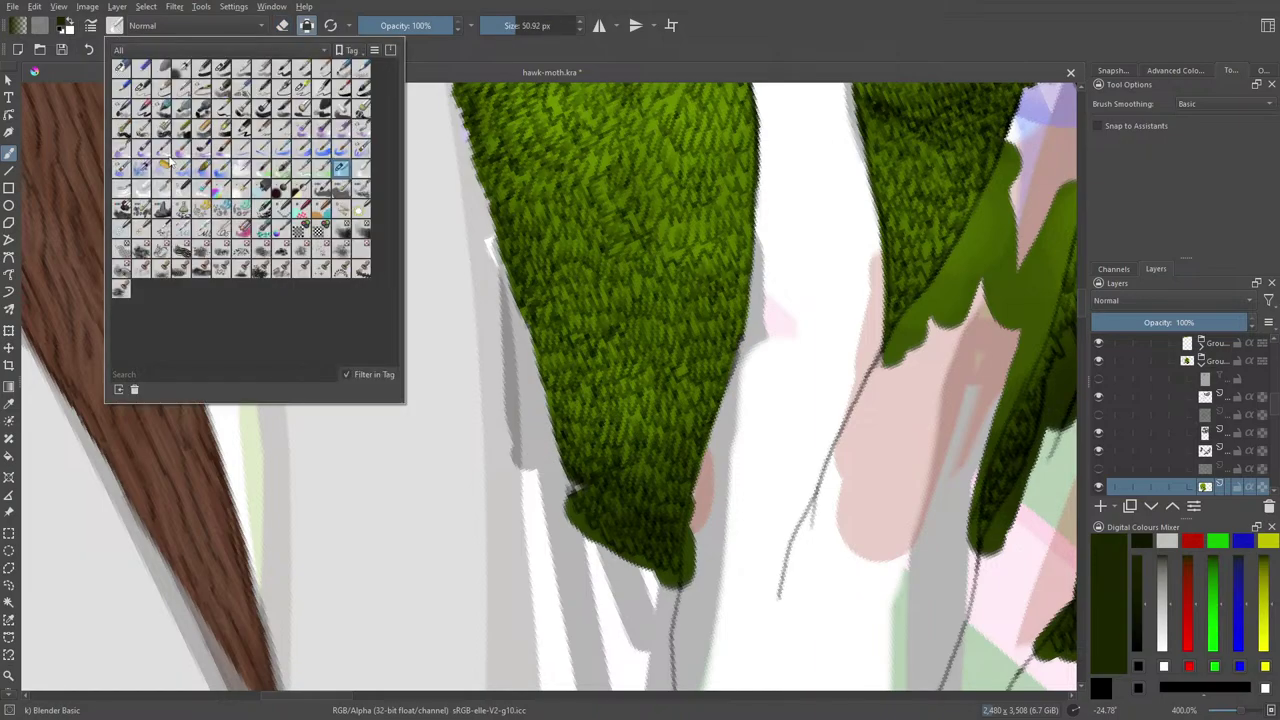
pyautogui.click(221, 68)
pyautogui.click(201, 70)
pyautogui.rightClick(585, 511)
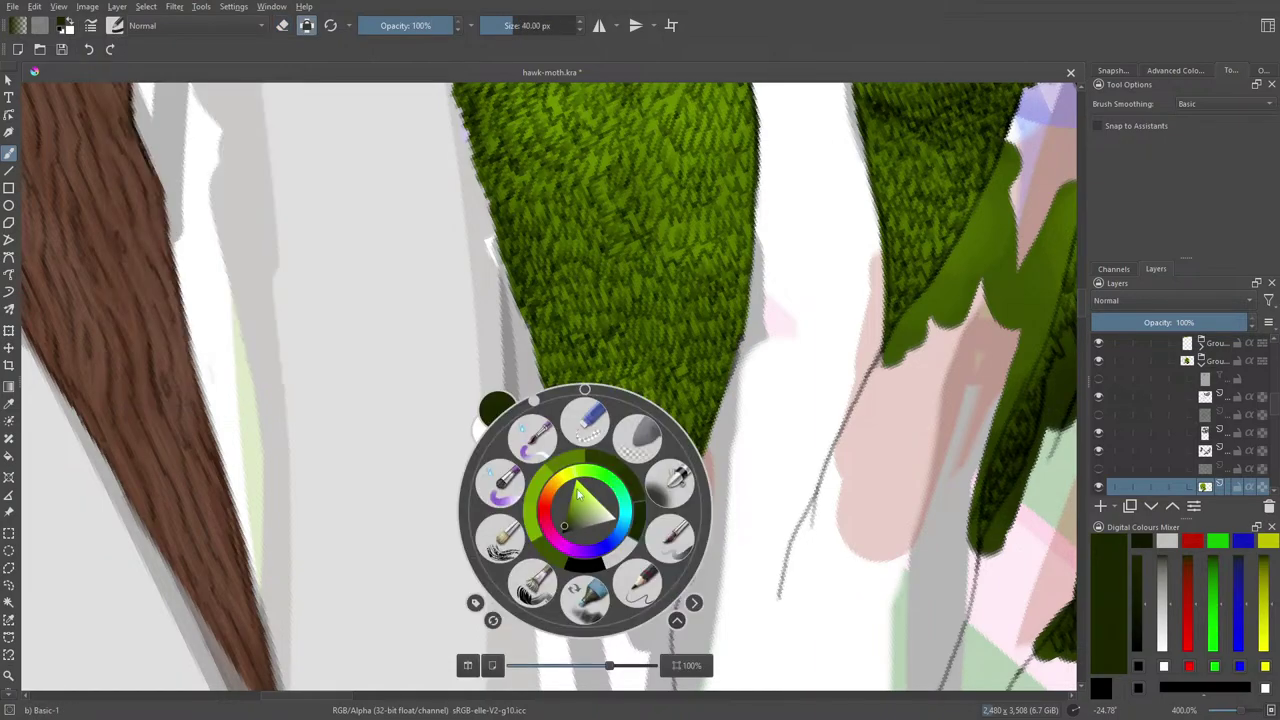
pyautogui.click(521, 390)
pyautogui.moveTo(522, 25); pyautogui.dragTo(501, 25)
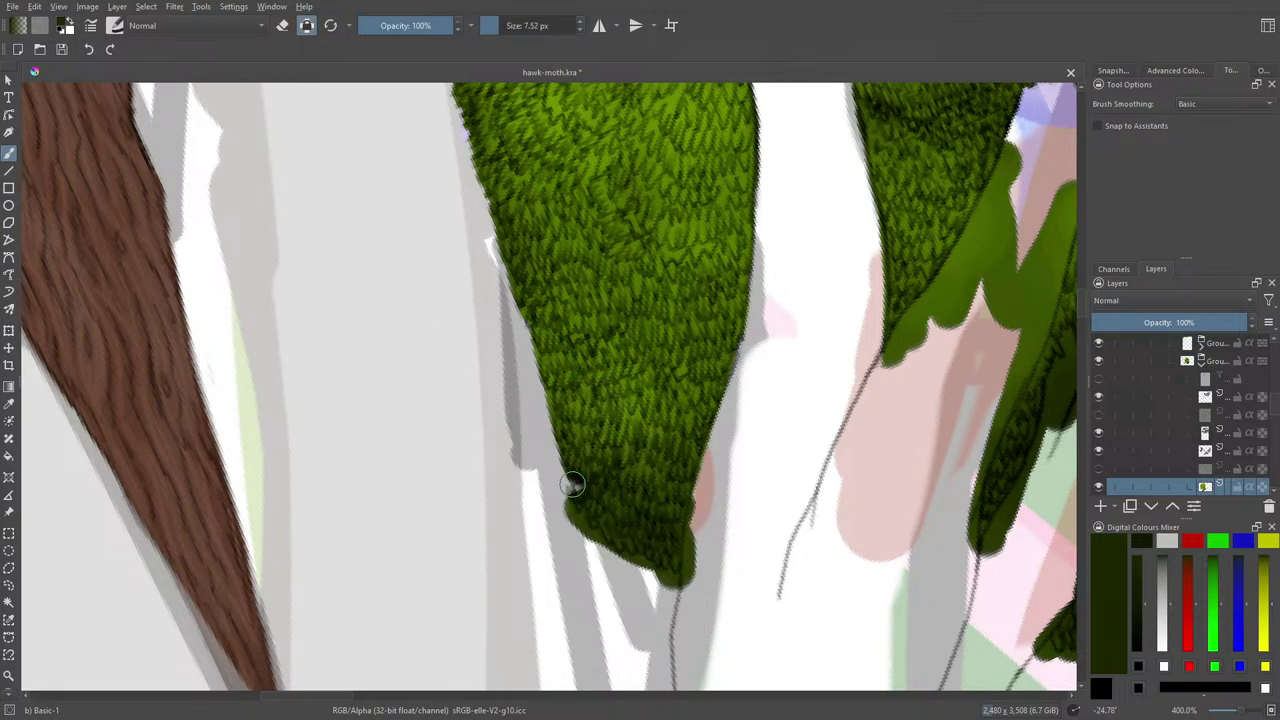
# Undo the trial dab, sample the dark green at the clump's lower tip and fill the small notch there with Preserve Alpha off
pyautogui.moveTo(563, 494); pyautogui.dragTo(568, 489)
pyautogui.click(89, 50)
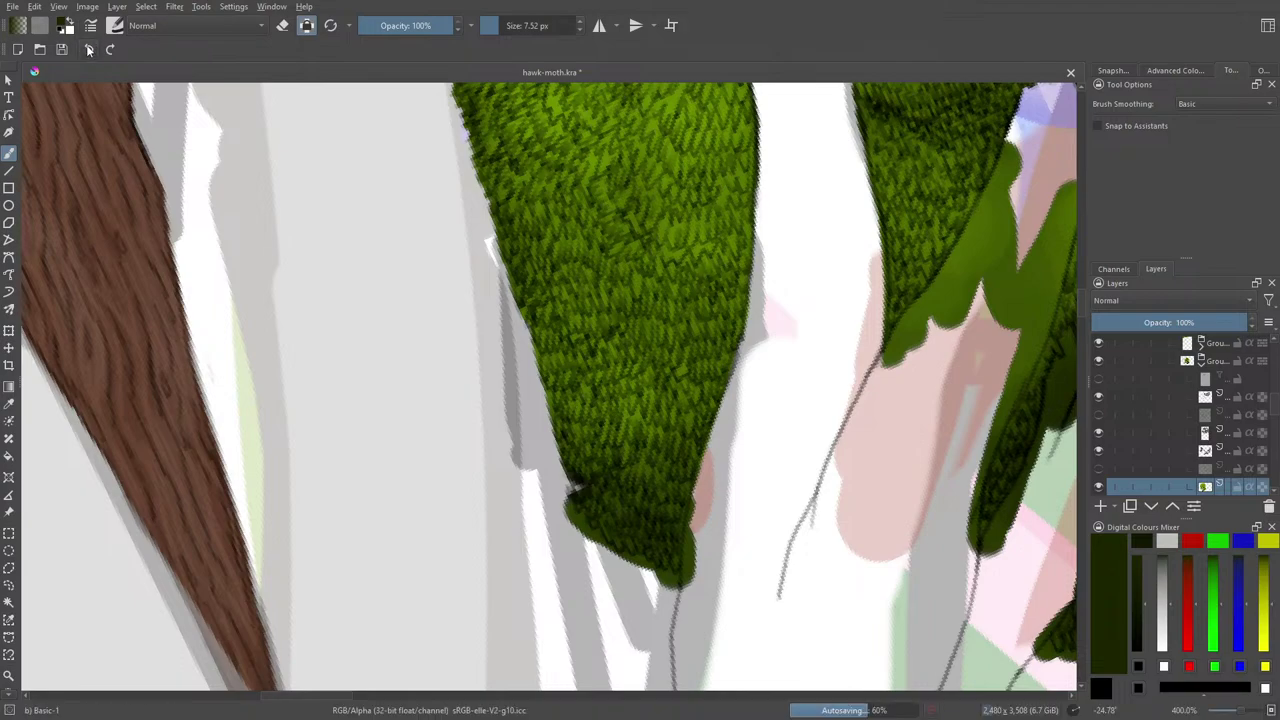
pyautogui.click(9, 403)
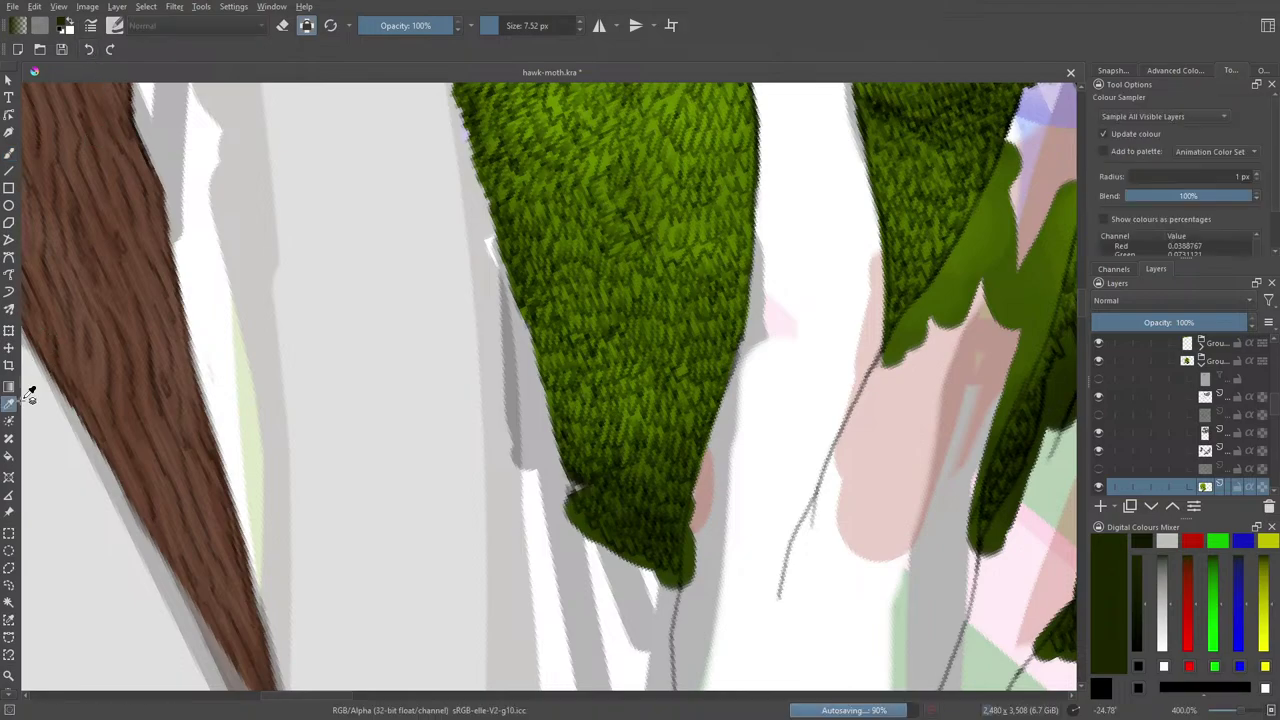
pyautogui.click(575, 495)
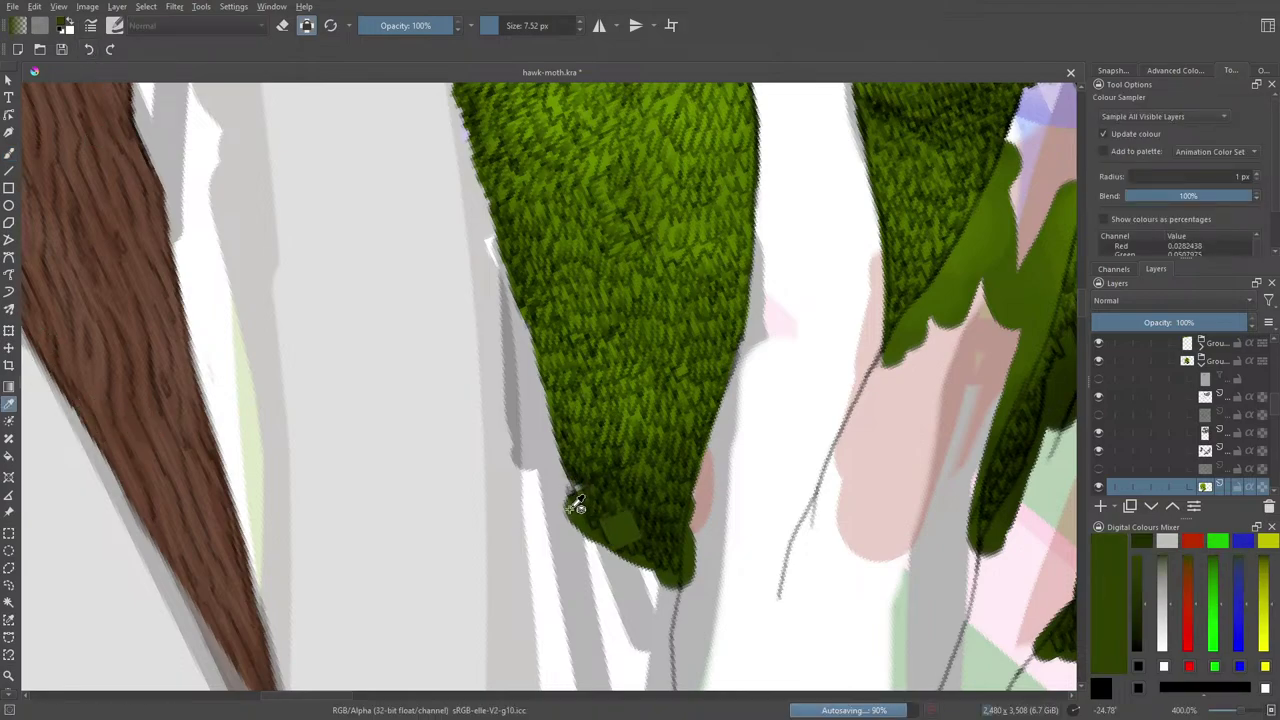
pyautogui.click(9, 150)
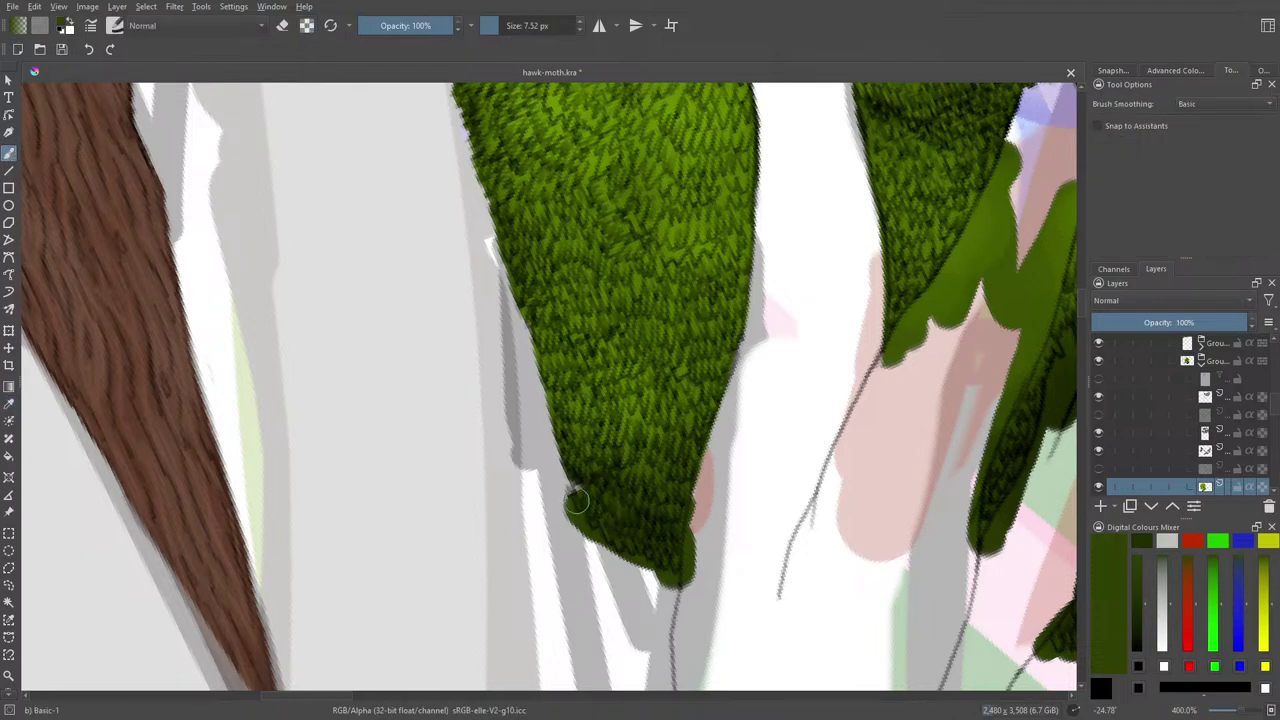
pyautogui.moveTo(575, 497)
pyautogui.mouseDown()
pyautogui.moveTo(570, 484)
pyautogui.moveTo(566, 502)
pyautogui.mouseUp()
# Use the 9.24 px Eraser Circle to erase the flat green rim around the large hanging clump's lower tip
pyautogui.press('e')
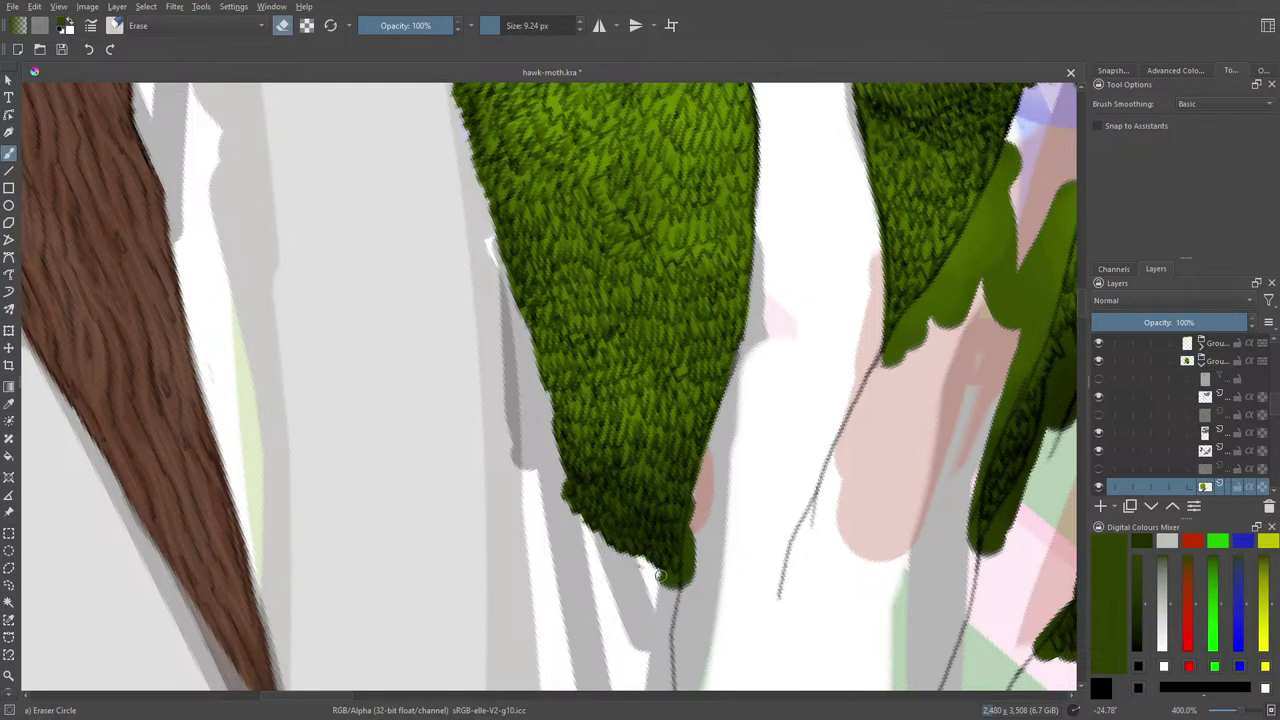
pyautogui.moveTo(660, 576); pyautogui.dragTo(665, 589)
pyautogui.moveTo(673, 593)
pyautogui.mouseDown()
pyautogui.moveTo(695, 566)
pyautogui.moveTo(700, 503)
pyautogui.moveTo(692, 550)
pyautogui.mouseUp()
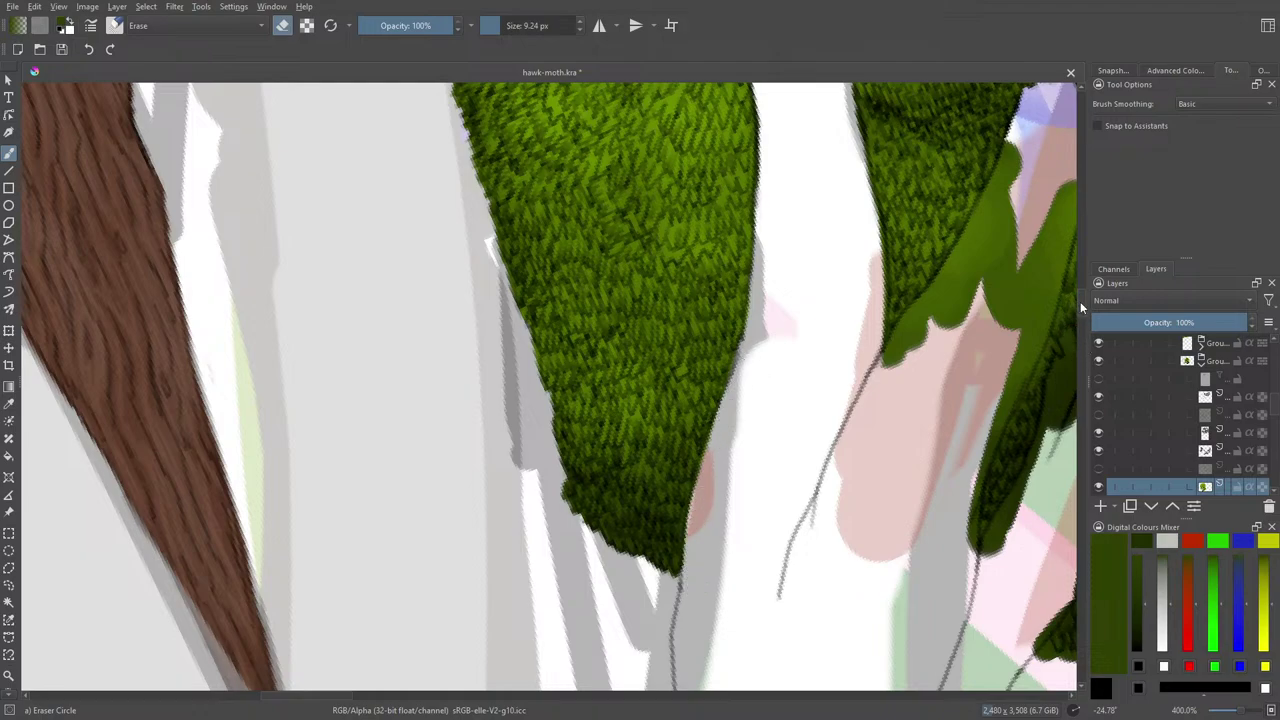
# Erase the stray fringe along the foliage edge on the right side of the white trunk gap, up to its top
pyautogui.moveTo(1082, 298); pyautogui.dragTo(1081, 287)
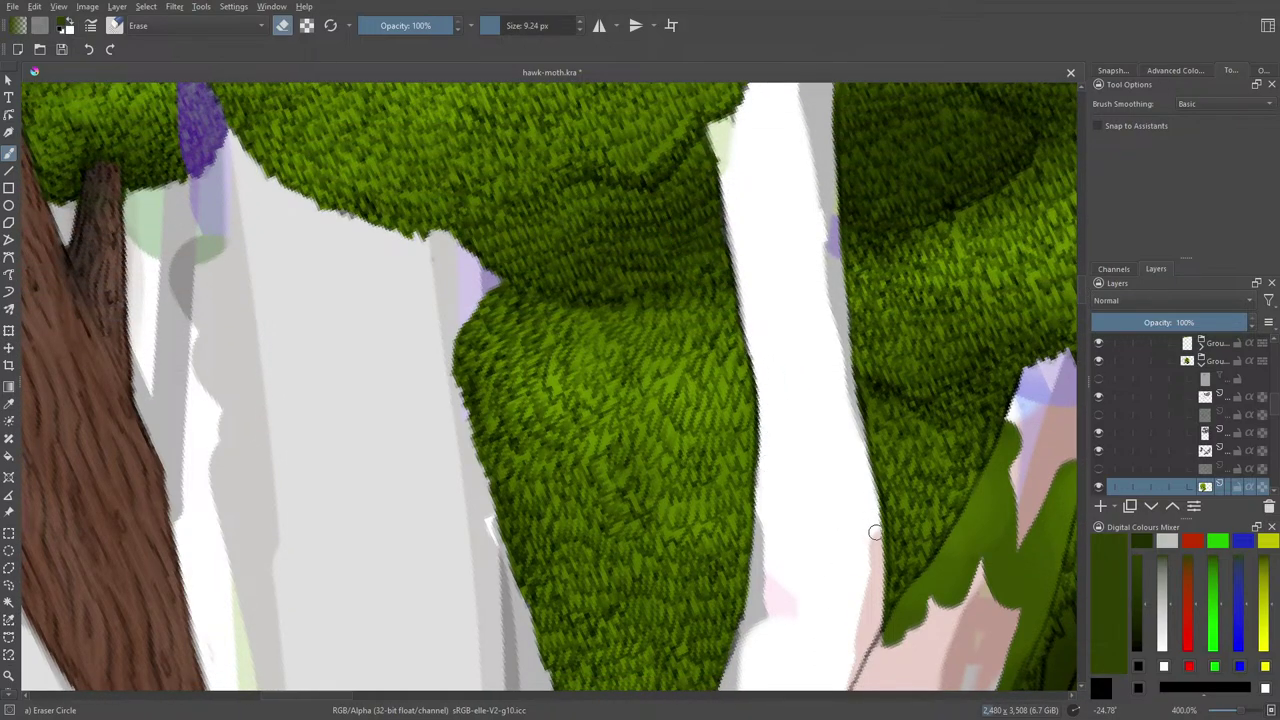
pyautogui.moveTo(875, 532); pyautogui.dragTo(879, 610)
pyautogui.scroll(5, 1079, 276)
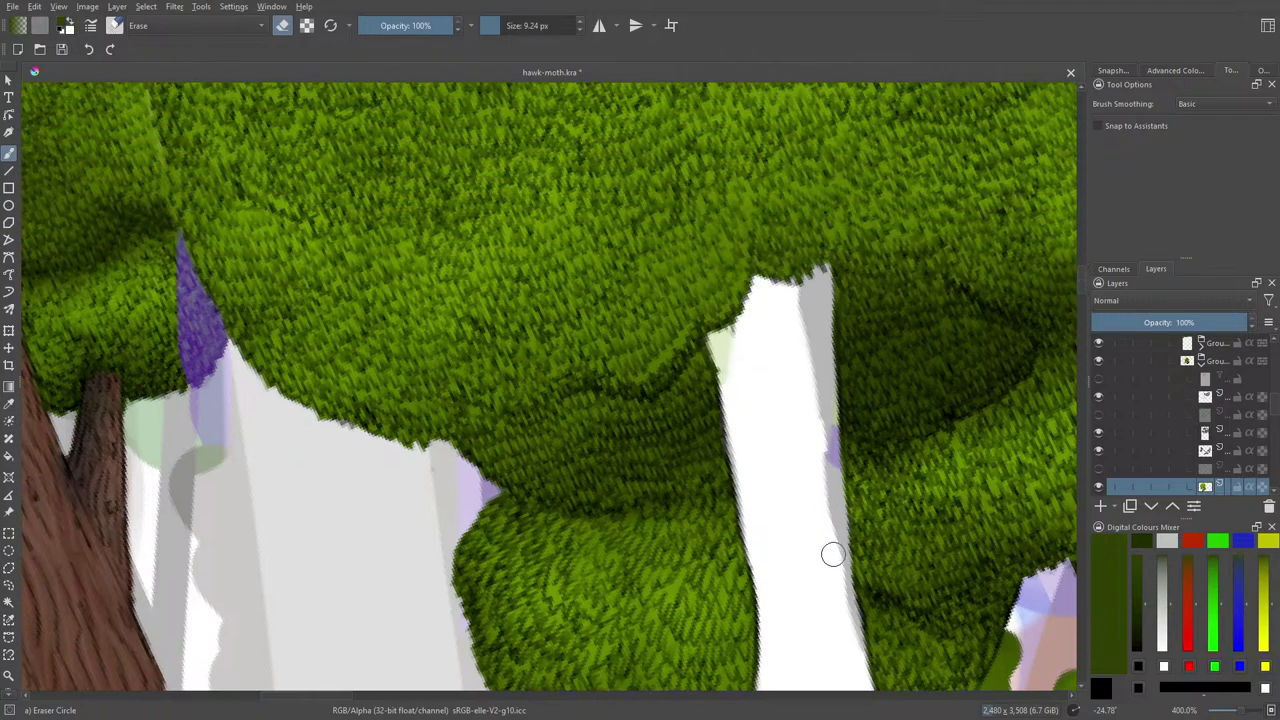
pyautogui.moveTo(840, 495); pyautogui.dragTo(836, 430)
pyautogui.moveTo(826, 358); pyautogui.dragTo(824, 316)
# Erase the flat green paint from the wide diagonal branch gap and along the left edge of the narrow hanging clump beside it
pyautogui.moveTo(1082, 289); pyautogui.dragTo(1085, 307)
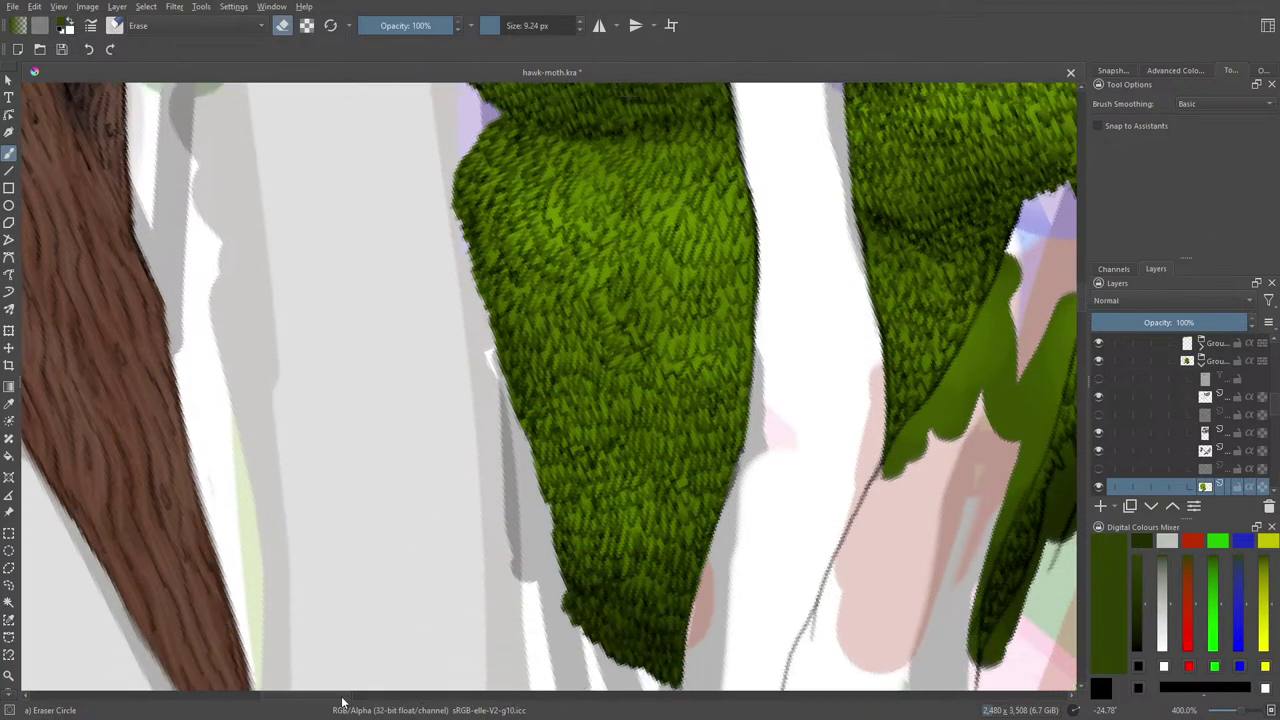
pyautogui.moveTo(348, 696); pyautogui.dragTo(368, 695)
pyautogui.moveTo(637, 344)
pyautogui.mouseDown()
pyautogui.moveTo(602, 412)
pyautogui.moveTo(634, 332)
pyautogui.moveTo(639, 252)
pyautogui.moveTo(602, 353)
pyautogui.moveTo(604, 334)
pyautogui.moveTo(586, 360)
pyautogui.moveTo(608, 315)
pyautogui.moveTo(512, 456)
pyautogui.moveTo(550, 425)
pyautogui.moveTo(515, 478)
pyautogui.moveTo(635, 335)
pyautogui.moveTo(664, 320)
pyautogui.moveTo(599, 452)
pyautogui.moveTo(620, 429)
pyautogui.moveTo(665, 362)
pyautogui.moveTo(695, 255)
pyautogui.moveTo(693, 310)
pyautogui.moveTo(710, 257)
pyautogui.moveTo(651, 414)
pyautogui.moveTo(683, 361)
pyautogui.moveTo(669, 346)
pyautogui.moveTo(669, 412)
pyautogui.moveTo(673, 402)
pyautogui.moveTo(608, 548)
pyautogui.moveTo(649, 400)
pyautogui.mouseUp()
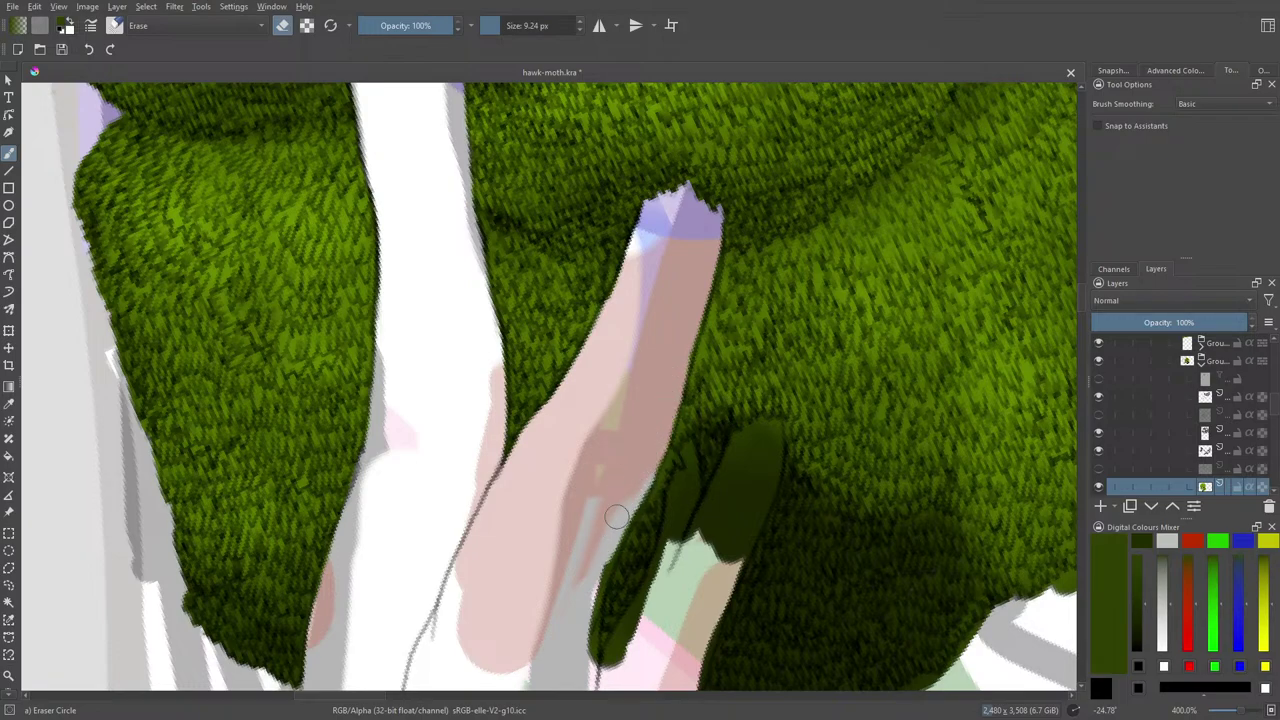
pyautogui.moveTo(635, 482); pyautogui.dragTo(600, 576)
# Erase the flat dark green paint filling the forked branch gap between the narrow clump and the dark right lobe
pyautogui.moveTo(632, 490)
pyautogui.mouseDown()
pyautogui.moveTo(584, 658)
pyautogui.moveTo(585, 639)
pyautogui.moveTo(588, 684)
pyautogui.moveTo(632, 632)
pyautogui.moveTo(608, 671)
pyautogui.moveTo(680, 509)
pyautogui.moveTo(658, 585)
pyautogui.moveTo(682, 493)
pyautogui.moveTo(677, 537)
pyautogui.moveTo(690, 493)
pyautogui.moveTo(691, 529)
pyautogui.moveTo(690, 486)
pyautogui.mouseUp()
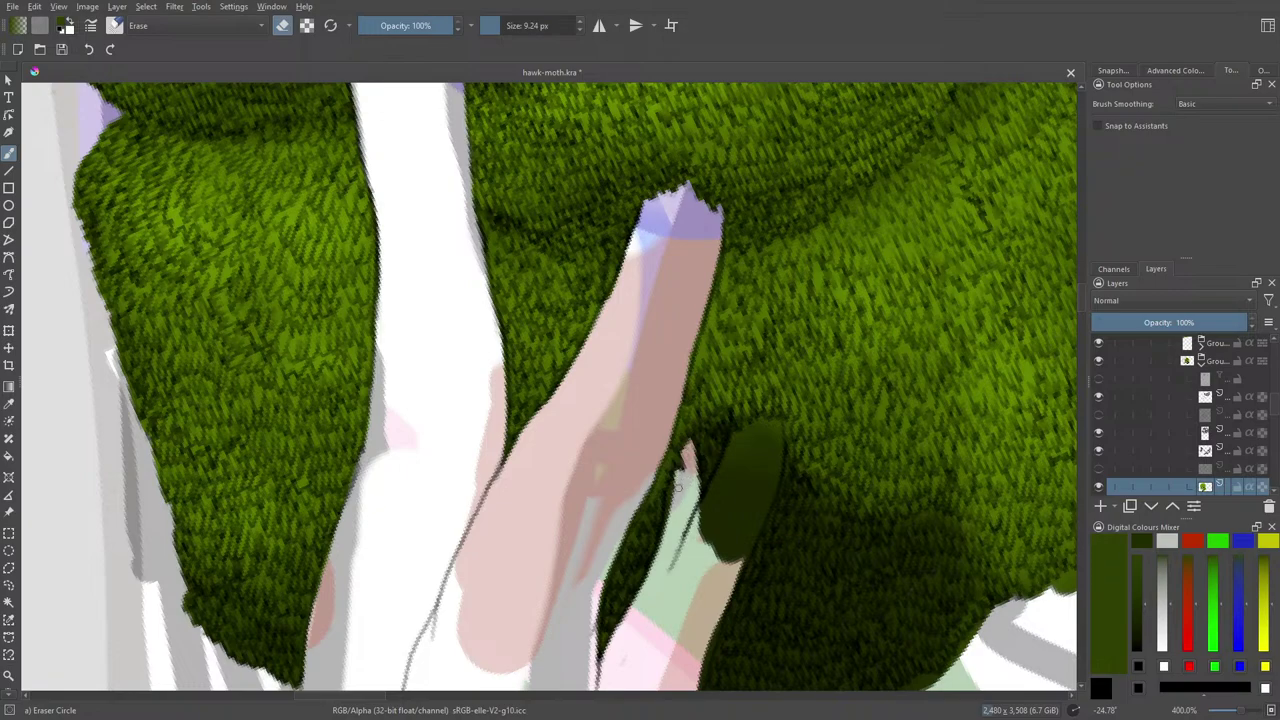
pyautogui.moveTo(671, 498)
pyautogui.mouseDown()
pyautogui.moveTo(661, 552)
pyautogui.moveTo(679, 482)
pyautogui.moveTo(655, 561)
pyautogui.mouseUp()
pyautogui.moveTo(720, 494)
pyautogui.mouseDown()
pyautogui.moveTo(692, 542)
pyautogui.moveTo(760, 468)
pyautogui.moveTo(727, 564)
pyautogui.moveTo(775, 463)
pyautogui.moveTo(770, 479)
pyautogui.moveTo(774, 425)
pyautogui.moveTo(764, 467)
pyautogui.moveTo(761, 424)
pyautogui.moveTo(748, 464)
pyautogui.moveTo(748, 428)
pyautogui.moveTo(728, 462)
pyautogui.mouseUp()
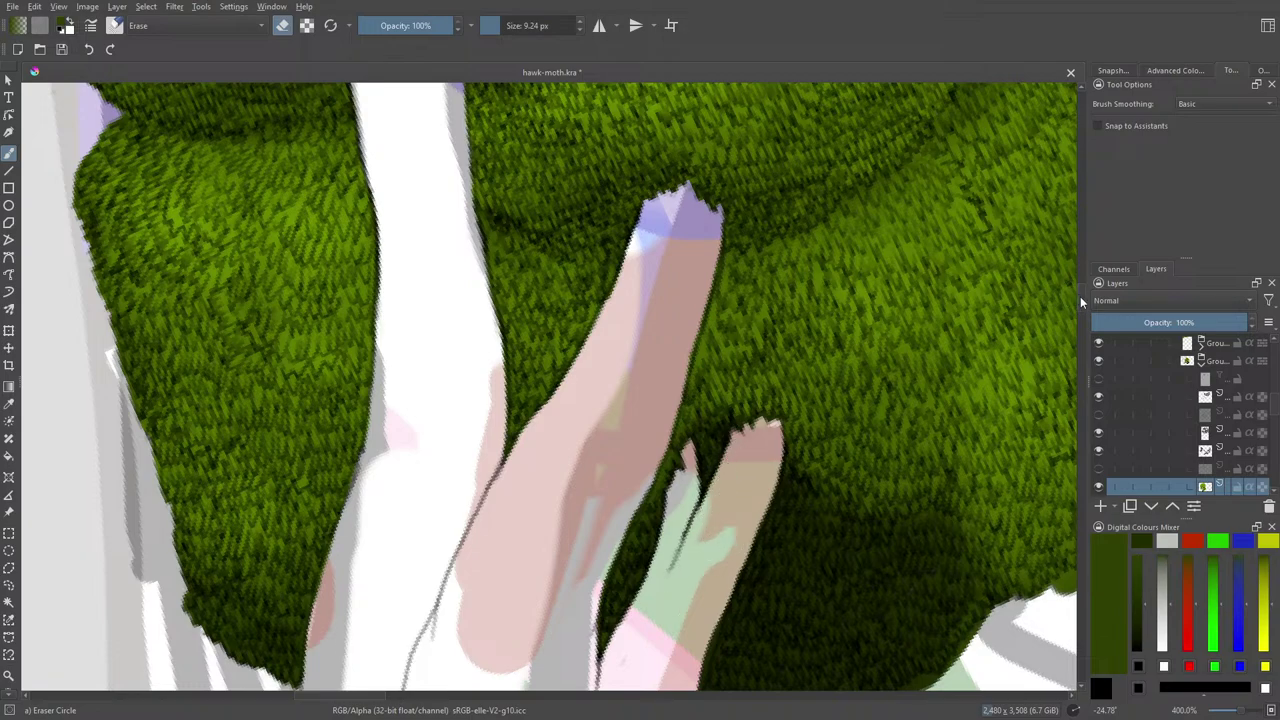
# Erase the flat green rim down the dark right lobe's left edge and along its lower tip, leaving a jagged hatched border
pyautogui.scroll(-5, 1080, 300)
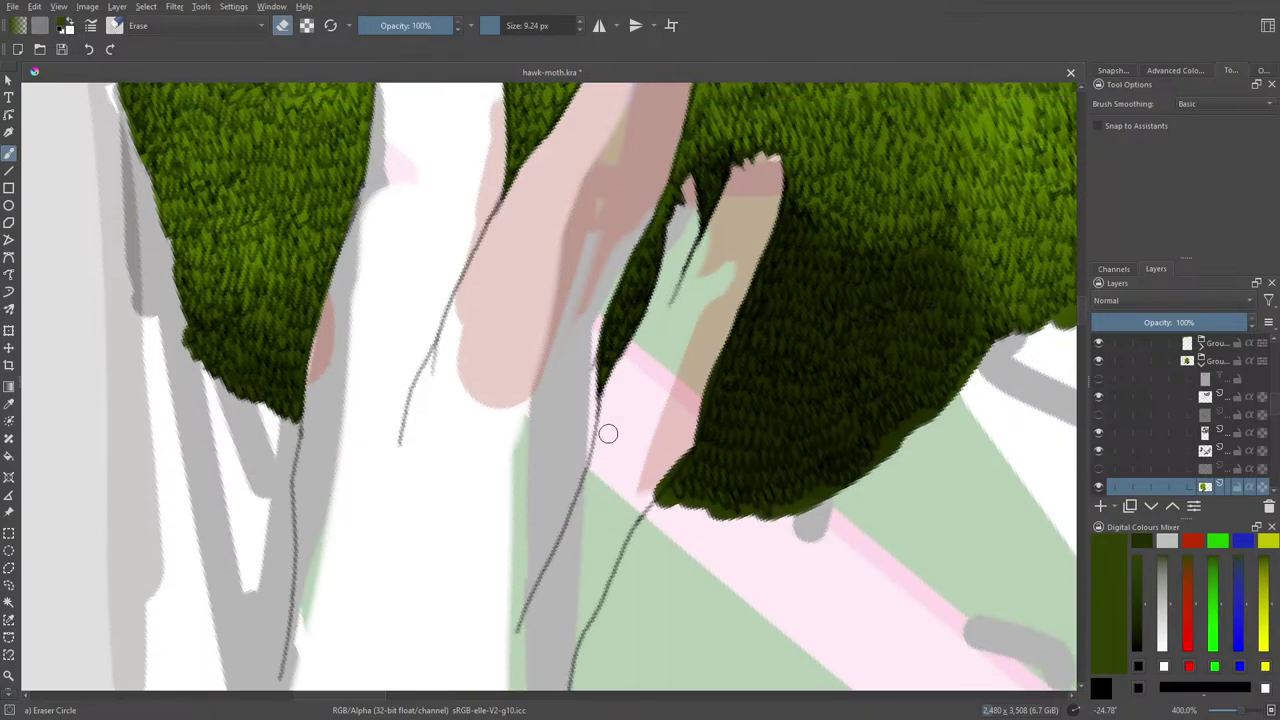
pyautogui.moveTo(711, 347)
pyautogui.mouseDown()
pyautogui.moveTo(696, 429)
pyautogui.moveTo(646, 500)
pyautogui.moveTo(664, 490)
pyautogui.moveTo(677, 515)
pyautogui.moveTo(685, 506)
pyautogui.mouseUp()
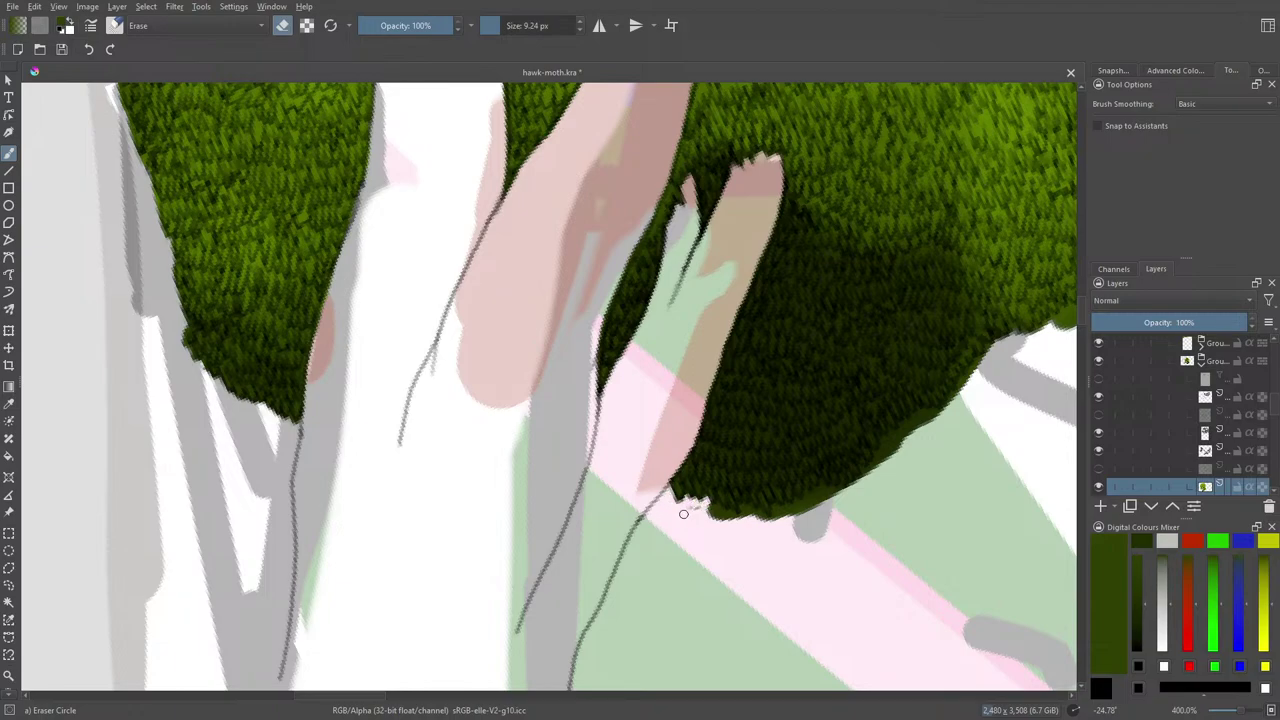
pyautogui.moveTo(689, 511); pyautogui.dragTo(744, 513)
pyautogui.moveTo(774, 523); pyautogui.dragTo(797, 501)
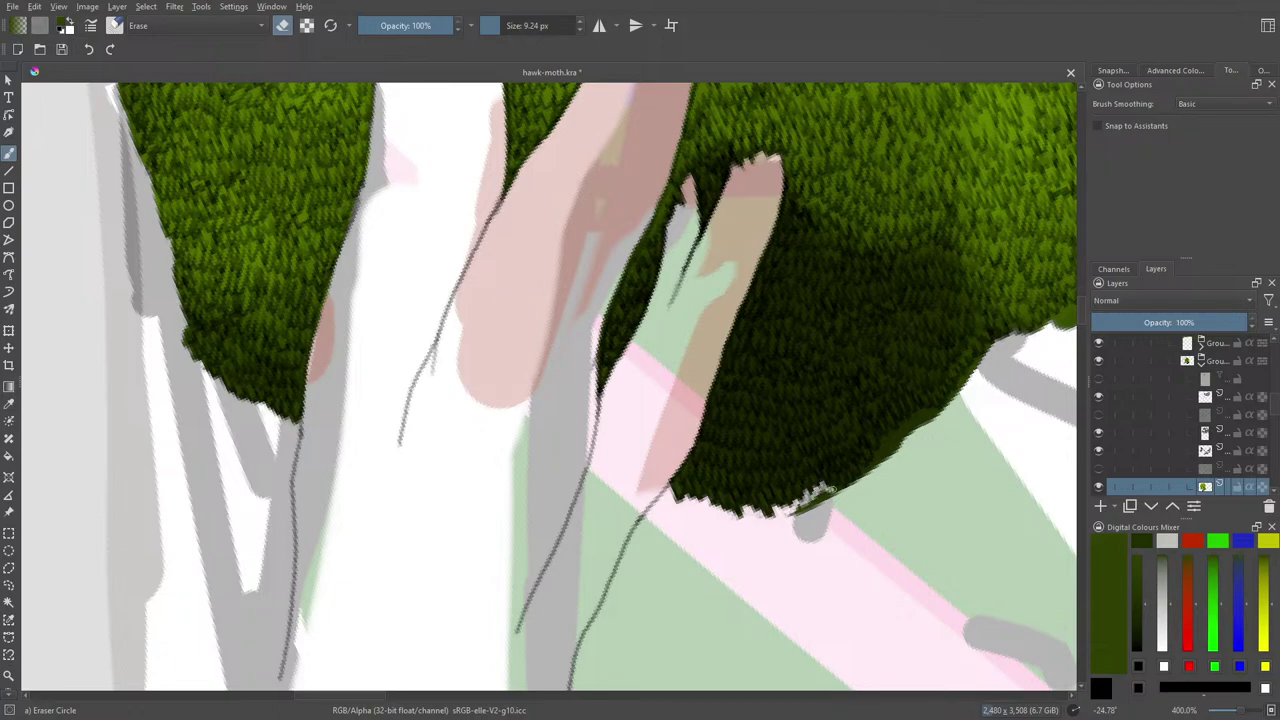
pyautogui.moveTo(840, 490)
pyautogui.mouseDown()
pyautogui.moveTo(800, 500)
pyautogui.moveTo(826, 495)
pyautogui.mouseUp()
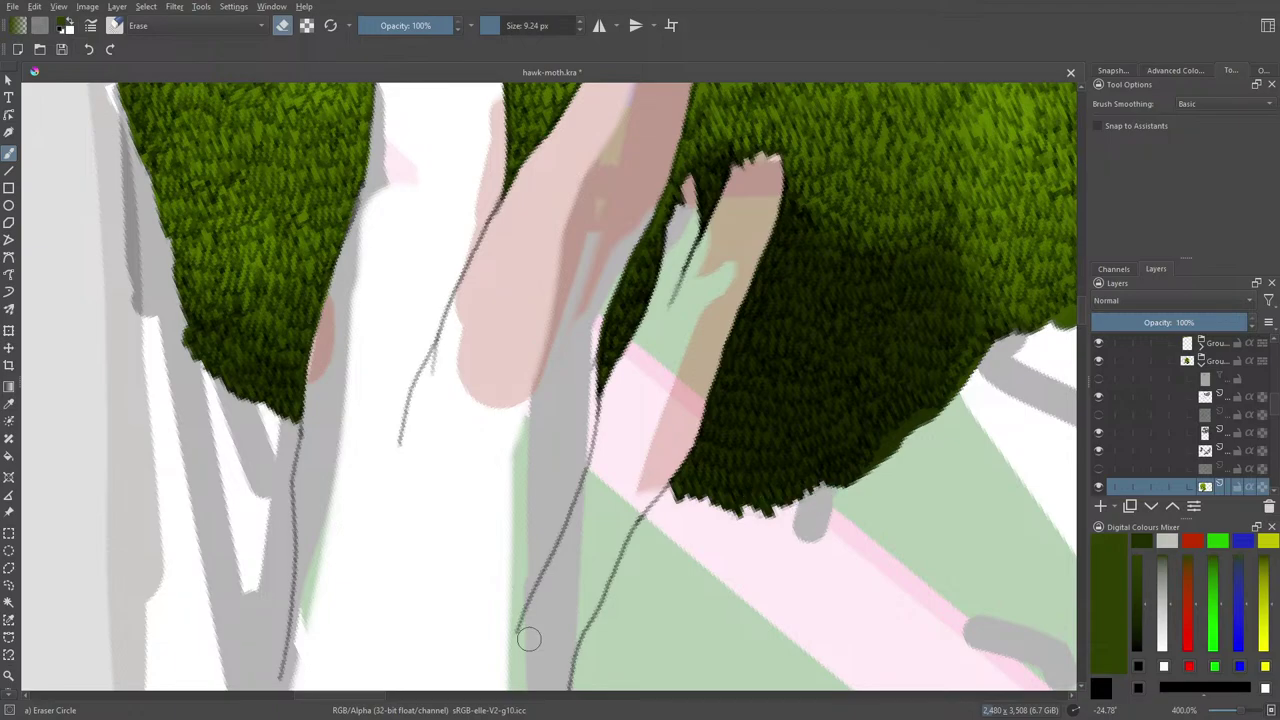
# Erase the flat green rim along the right lobe's lower-right edge, from the dark tip up to the protruding bump
pyautogui.moveTo(364, 697); pyautogui.dragTo(392, 697)
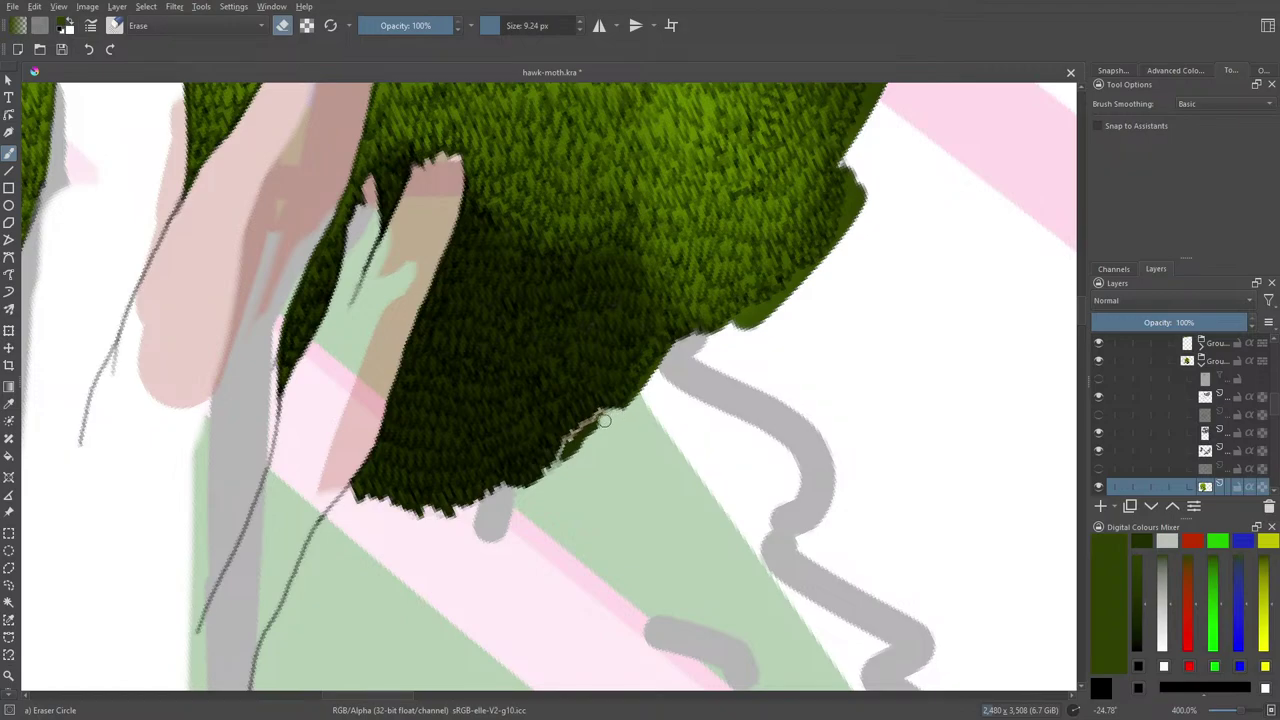
pyautogui.moveTo(598, 420); pyautogui.dragTo(541, 487)
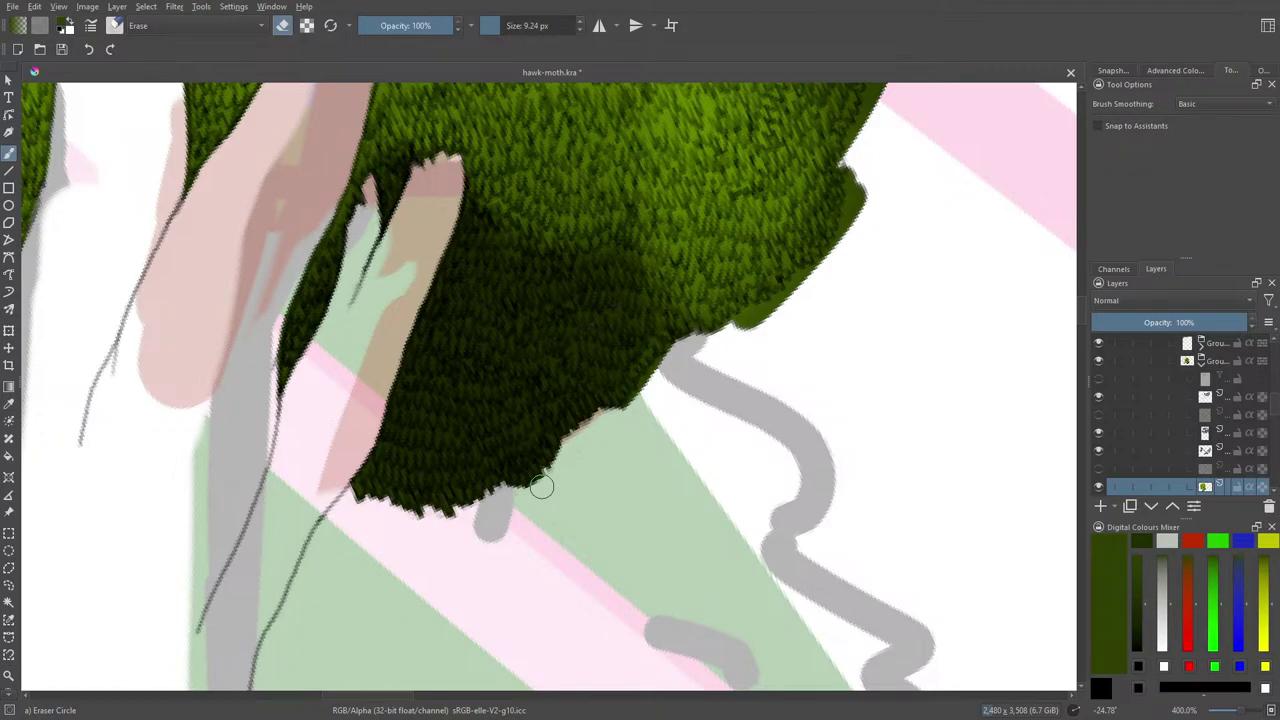
pyautogui.scroll(5, 1077, 299)
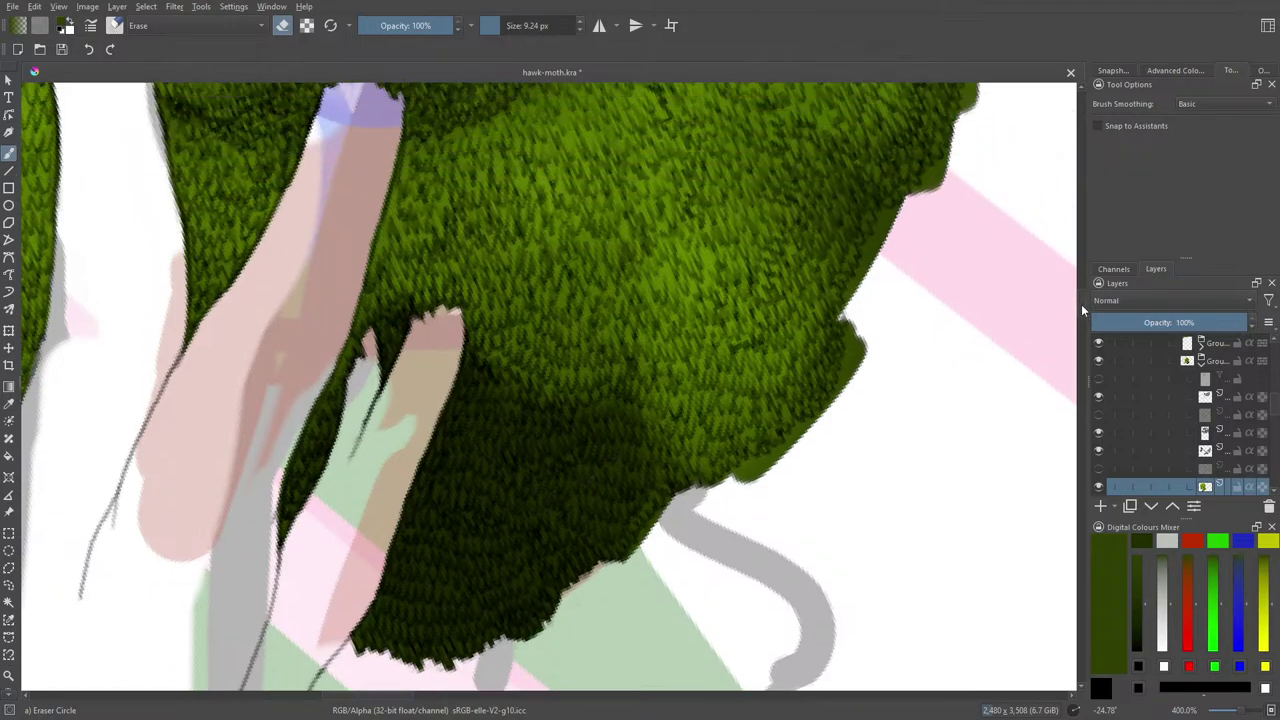
pyautogui.scroll(-2, 1081, 298)
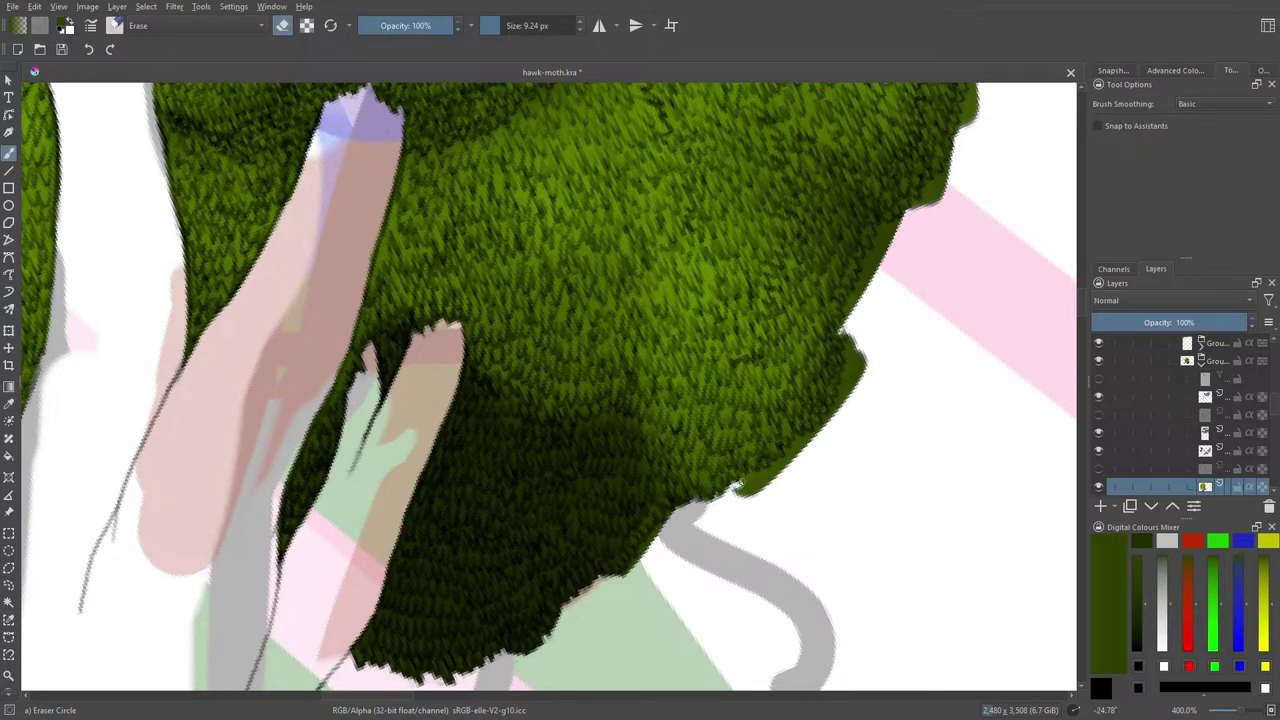
pyautogui.moveTo(752, 476)
pyautogui.mouseDown()
pyautogui.moveTo(839, 398)
pyautogui.moveTo(837, 411)
pyautogui.moveTo(849, 374)
pyautogui.moveTo(844, 405)
pyautogui.moveTo(855, 394)
pyautogui.moveTo(855, 329)
pyautogui.moveTo(854, 374)
pyautogui.moveTo(857, 353)
pyautogui.moveTo(865, 362)
pyautogui.moveTo(832, 306)
pyautogui.moveTo(846, 333)
pyautogui.moveTo(885, 244)
pyautogui.moveTo(862, 285)
pyautogui.mouseUp()
# Erase the flat green rim along the big lower lobe's outer right edge, from the junction under the canopy down to its lower corner
pyautogui.scroll(5, 1068, 297)
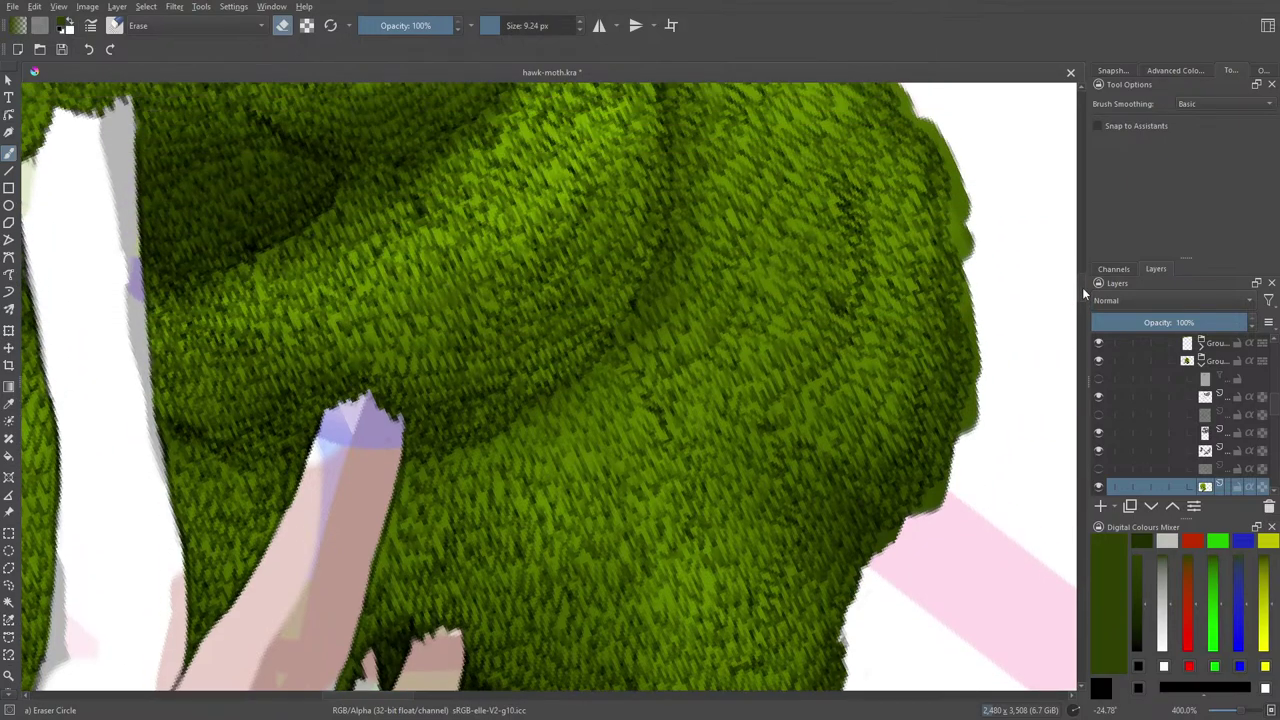
pyautogui.press('e')
pyautogui.rightClick(741, 510)
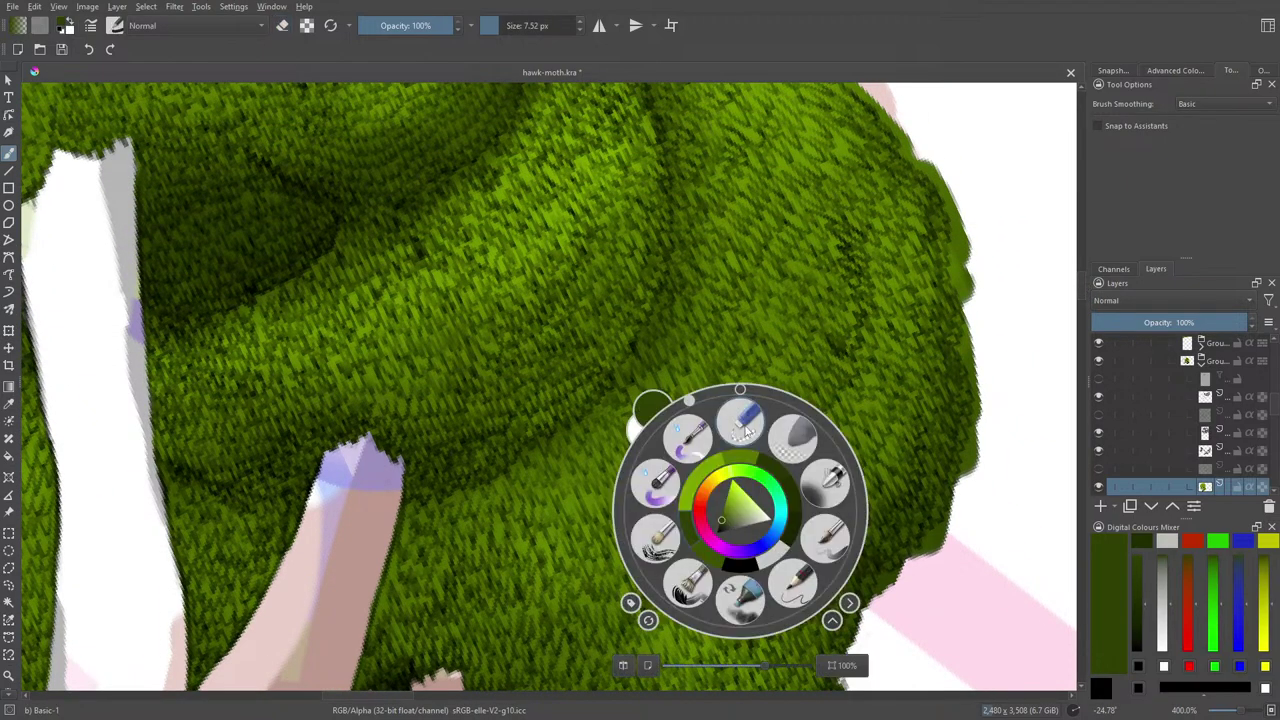
pyautogui.moveTo(688, 403)
pyautogui.mouseDown()
pyautogui.moveTo(734, 370)
pyautogui.moveTo(791, 380)
pyautogui.moveTo(808, 352)
pyautogui.mouseUp()
pyautogui.click(970, 326)
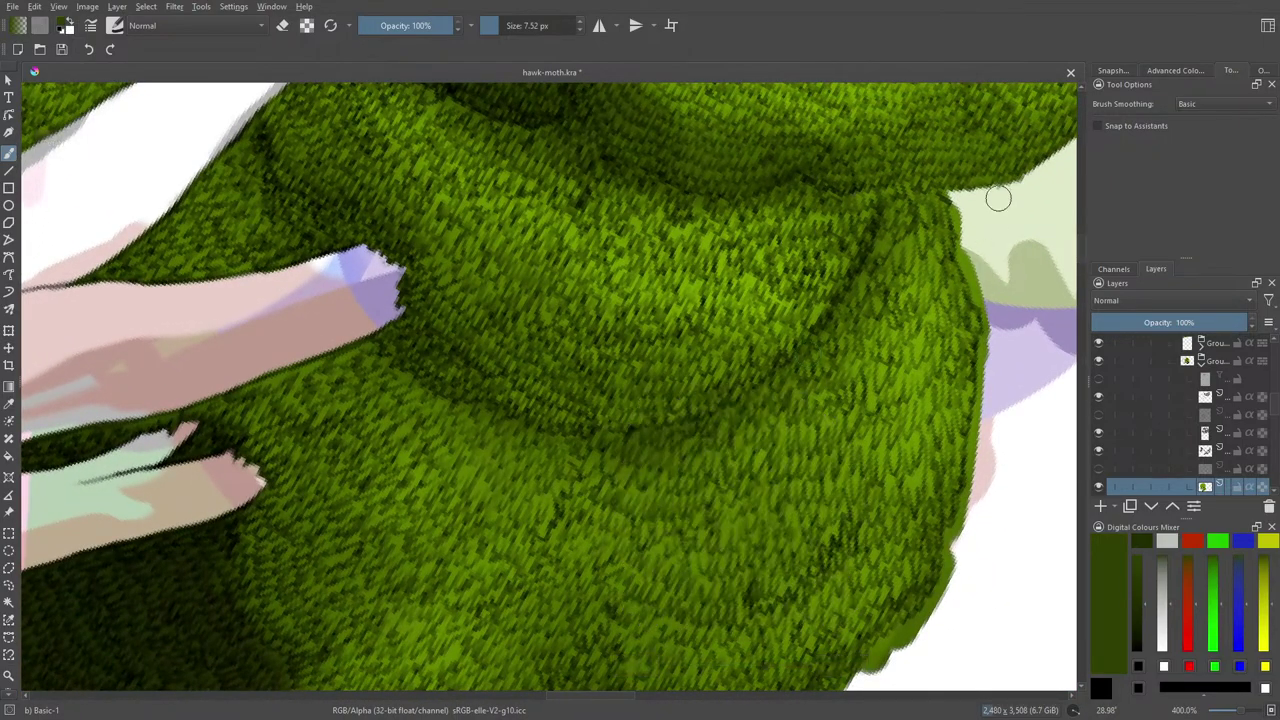
pyautogui.press('e')
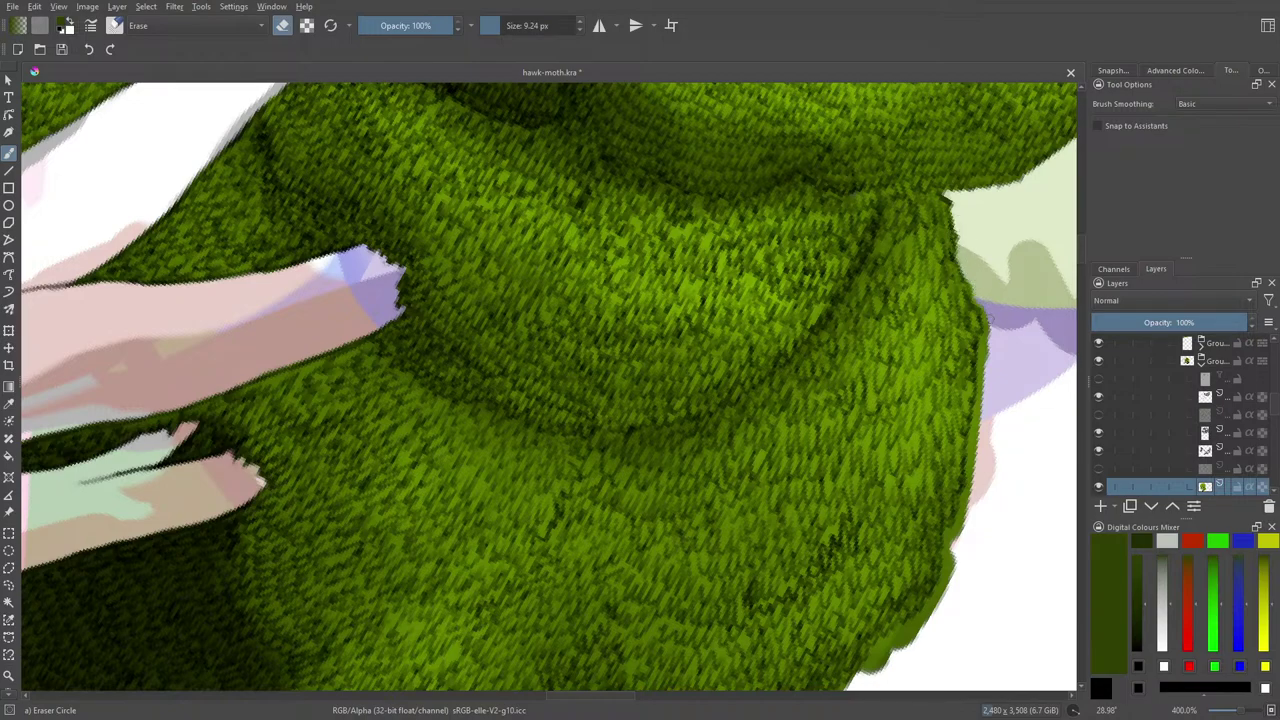
pyautogui.moveTo(991, 323)
pyautogui.mouseDown()
pyautogui.moveTo(993, 437)
pyautogui.moveTo(984, 405)
pyautogui.moveTo(963, 521)
pyautogui.moveTo(948, 537)
pyautogui.moveTo(947, 596)
pyautogui.moveTo(861, 678)
pyautogui.moveTo(890, 662)
pyautogui.moveTo(872, 658)
pyautogui.moveTo(900, 629)
pyautogui.mouseUp()
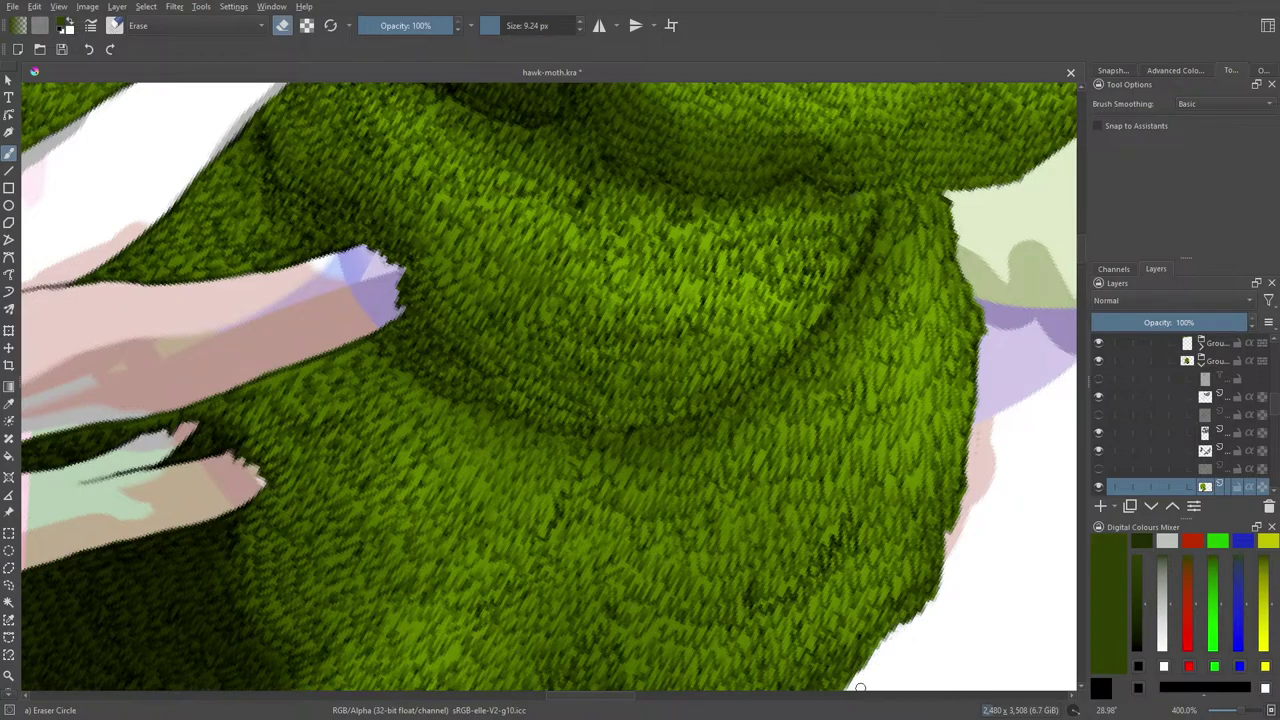
pyautogui.moveTo(860, 688)
pyautogui.mouseDown()
pyautogui.moveTo(886, 639)
pyautogui.moveTo(872, 671)
pyautogui.mouseUp()
# Erase the remaining flat green bumps along the lobe's lower border as far as the notch above the pink band
pyautogui.moveTo(1082, 247)
pyautogui.mouseDown()
pyautogui.moveTo(1081, 264)
pyautogui.moveTo(1084, 247)
pyautogui.mouseUp()
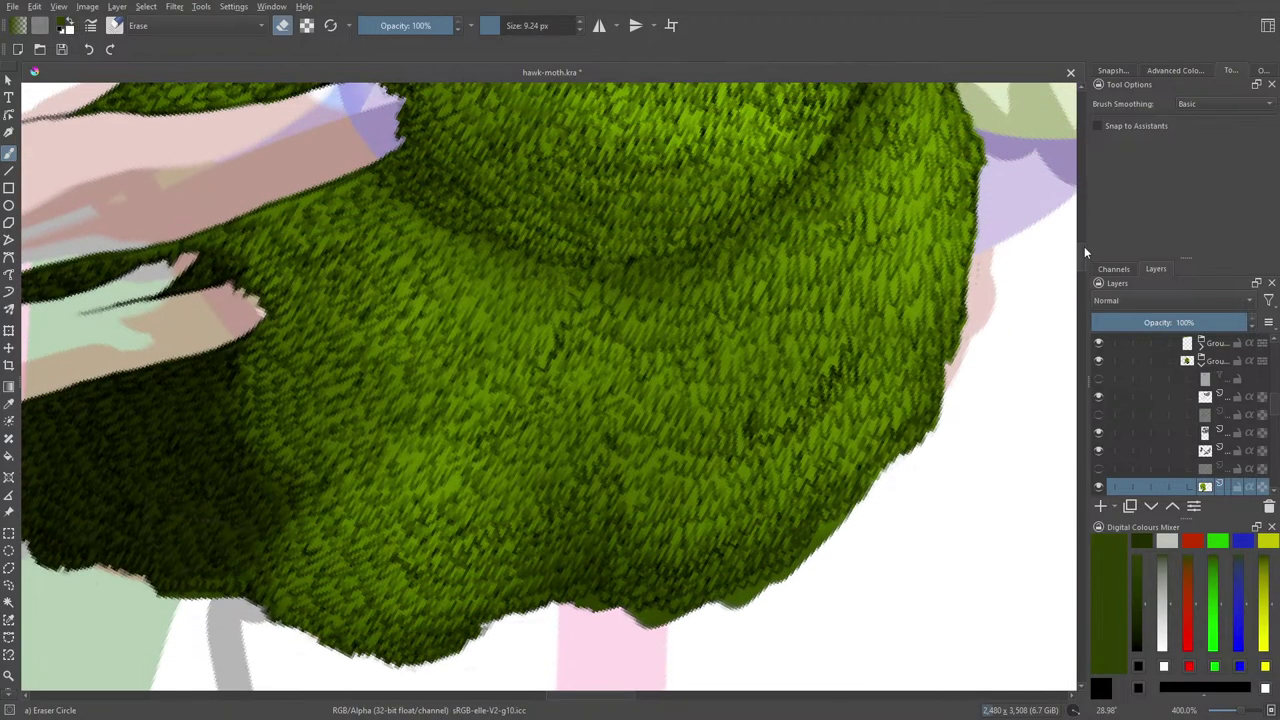
pyautogui.moveTo(812, 521)
pyautogui.mouseDown()
pyautogui.moveTo(840, 524)
pyautogui.moveTo(746, 602)
pyautogui.moveTo(670, 623)
pyautogui.moveTo(630, 614)
pyautogui.moveTo(664, 604)
pyautogui.moveTo(668, 615)
pyautogui.mouseUp()
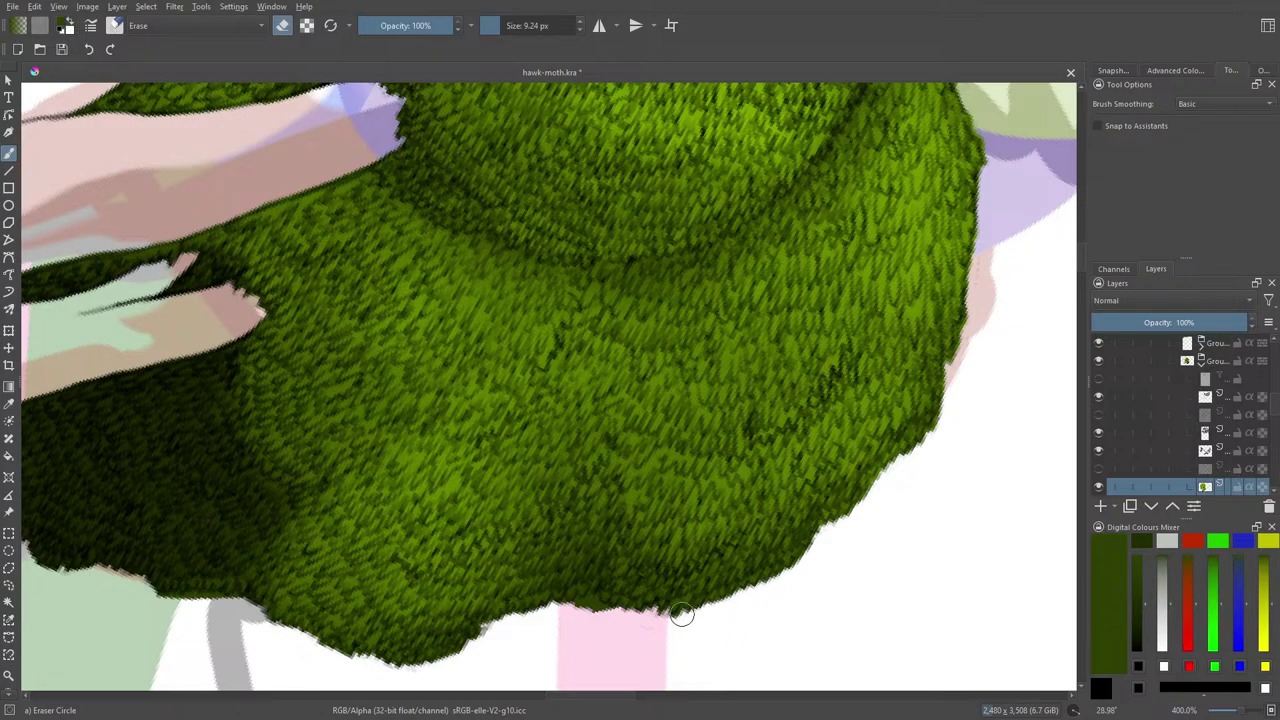
pyautogui.moveTo(606, 614); pyautogui.dragTo(590, 604)
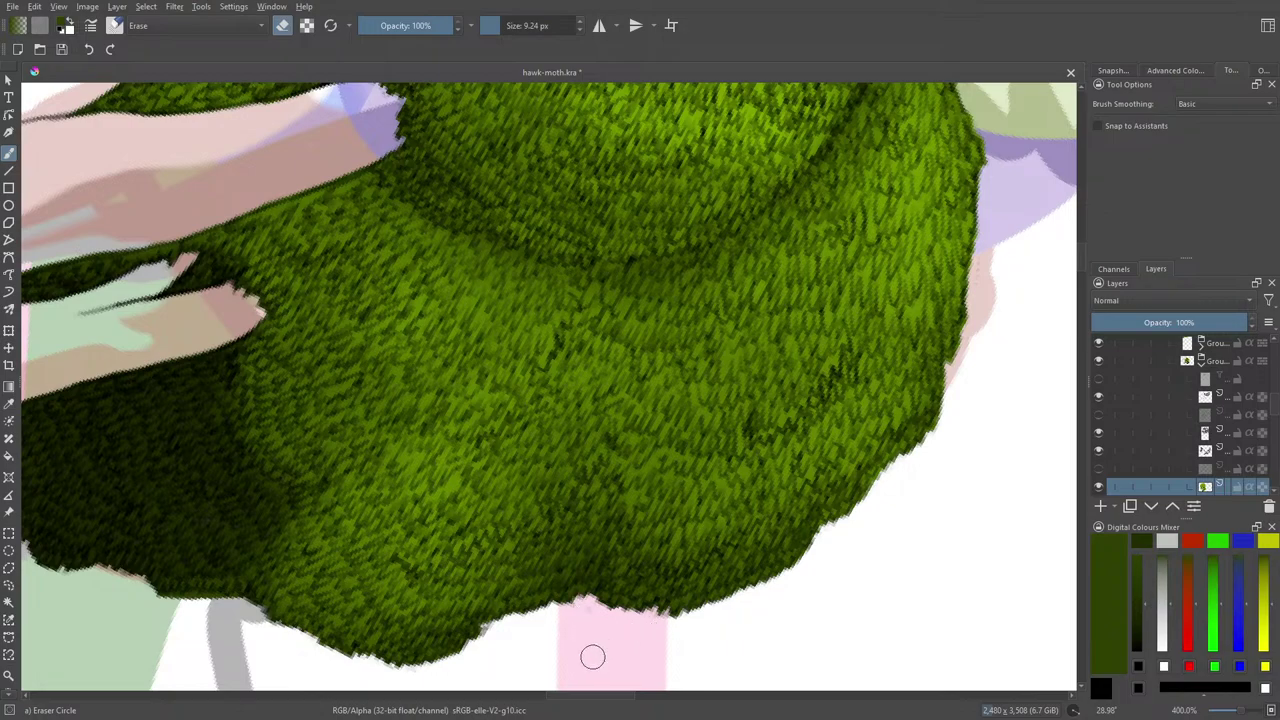
# Set the Basic-1 brush size to 1.16 px to touch up the jagged lower edge of the dark lobe
pyautogui.press('e')
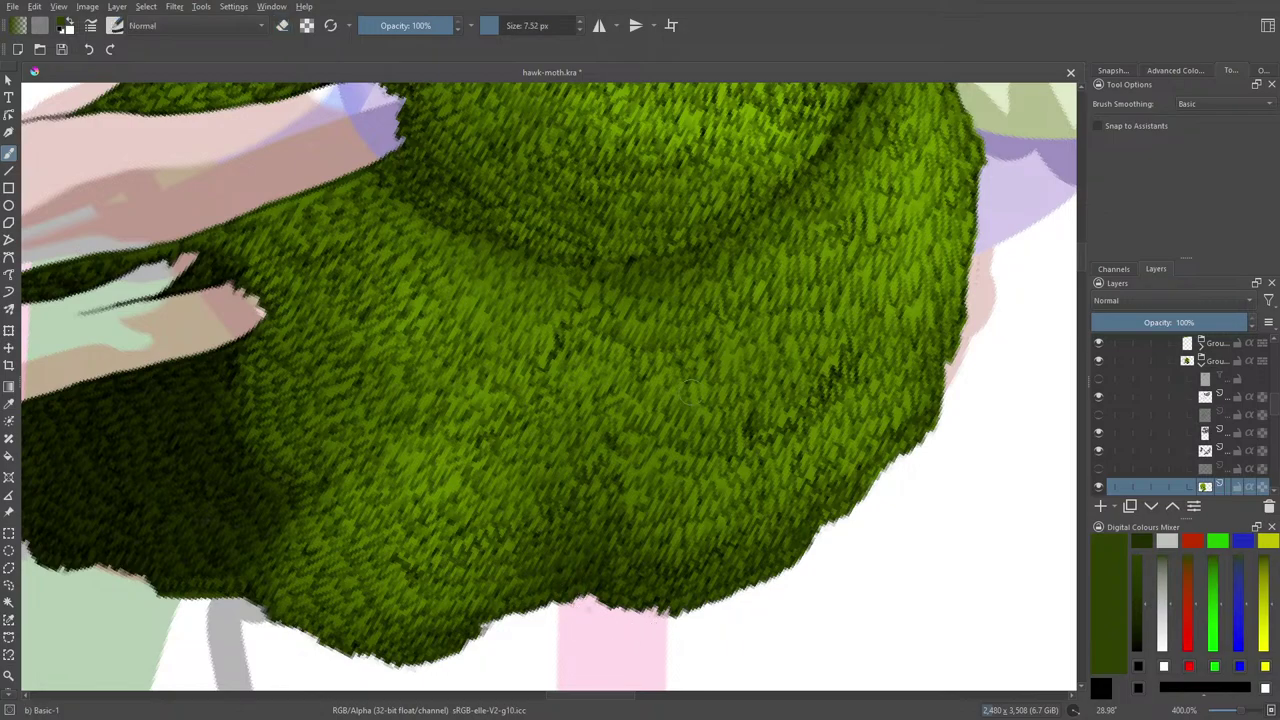
pyautogui.click(493, 24)
pyautogui.press('e')
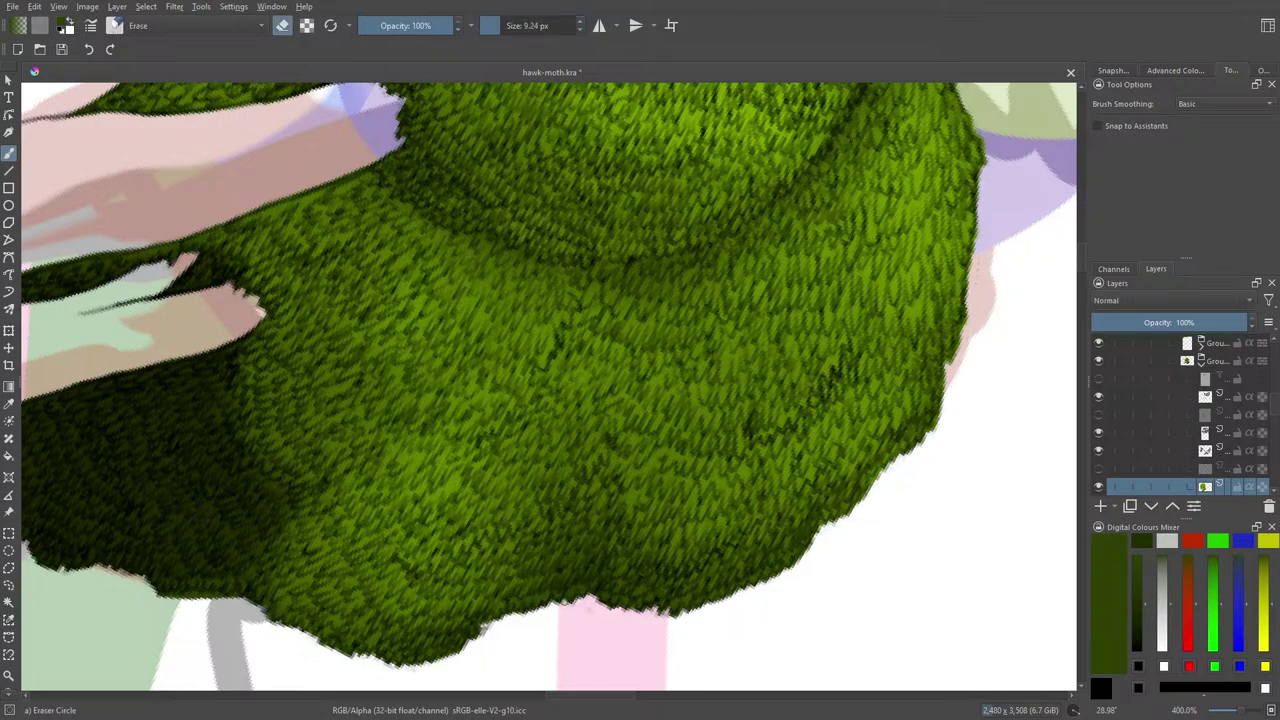
pyautogui.press('e')
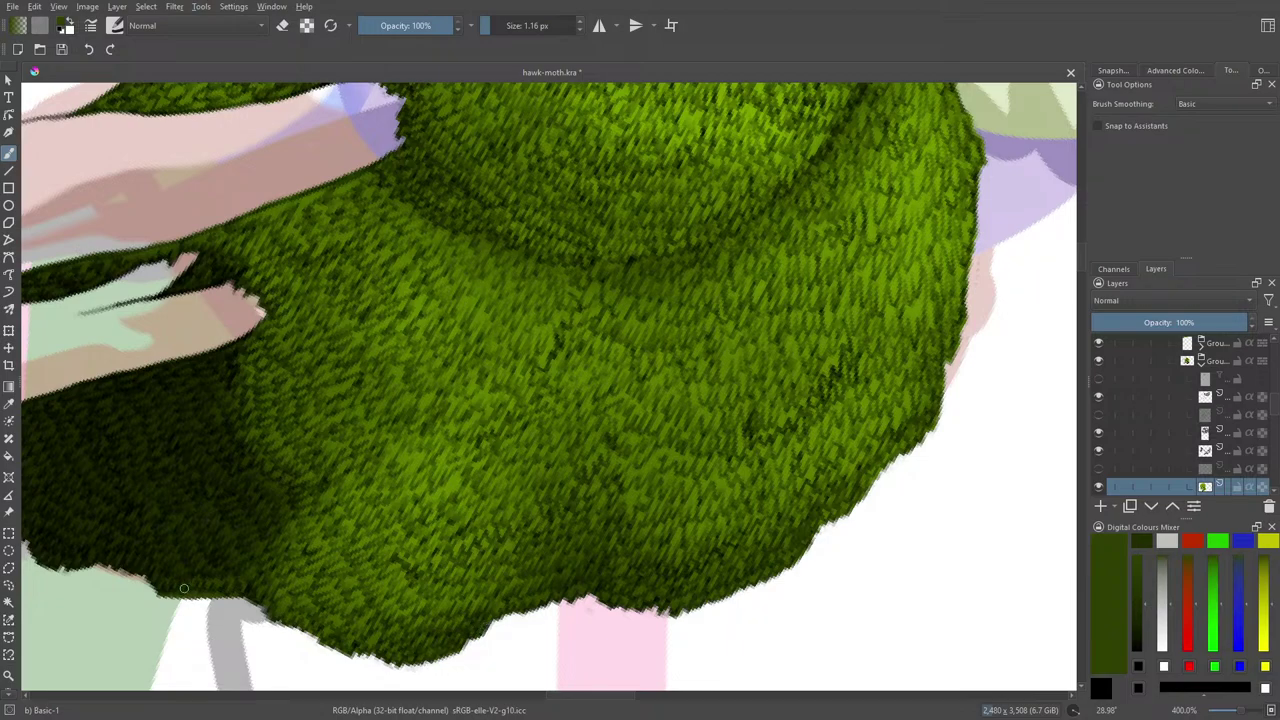
pyautogui.moveTo(558, 696); pyautogui.dragTo(532, 702)
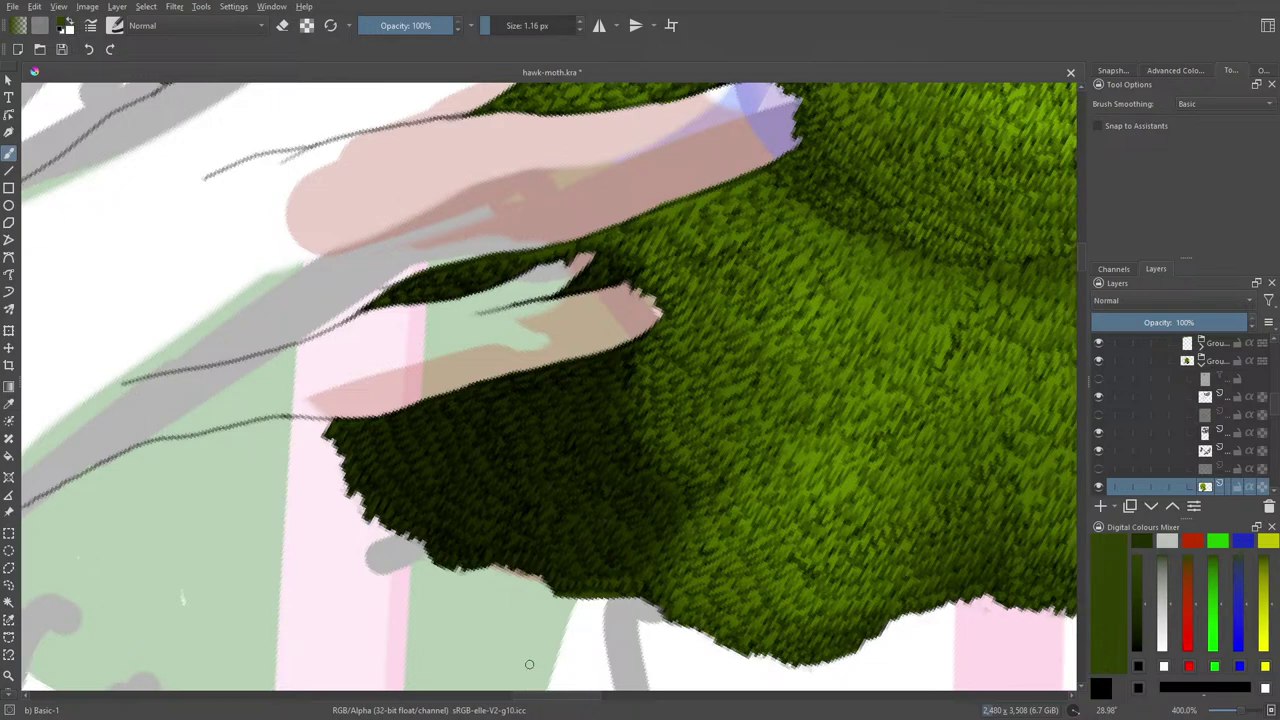
pyautogui.press('e')
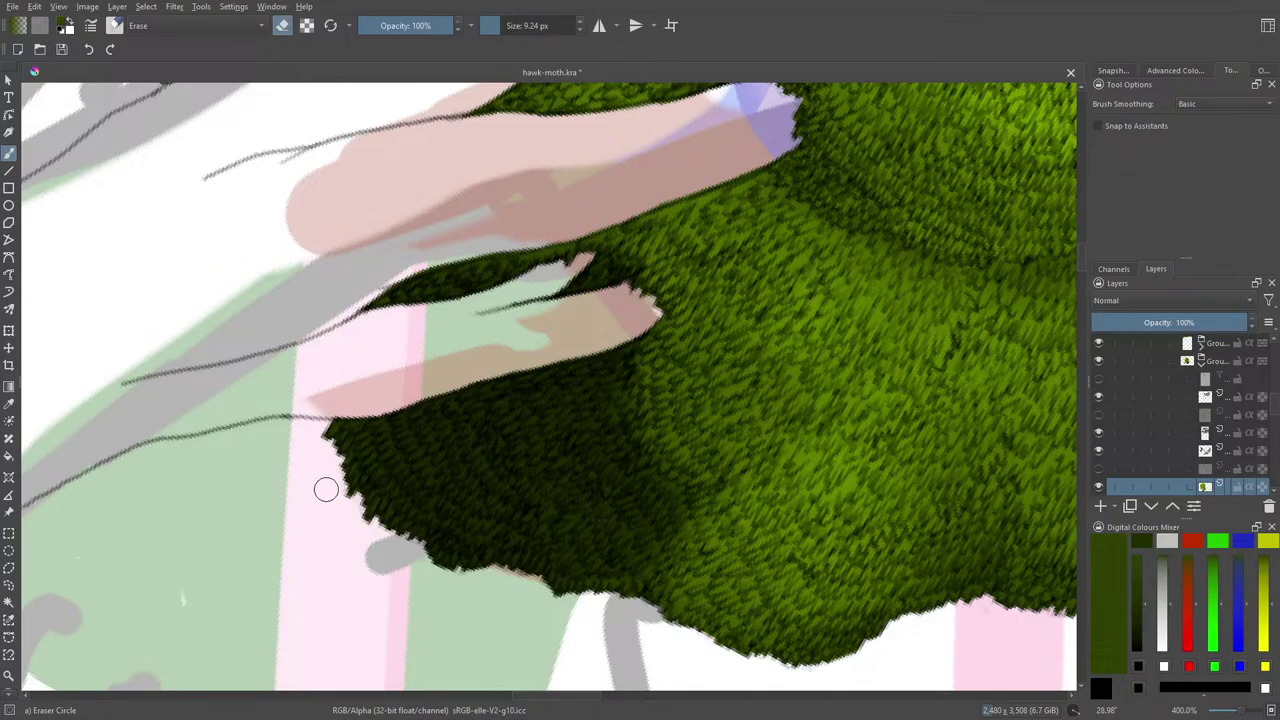
# Sample a dark olive green from the shaded foliage below the round canopy and turn on alpha preservation for the brush
pyautogui.moveTo(1241, 711); pyautogui.dragTo(1231, 712)
pyautogui.scroll(1, 1231, 712)
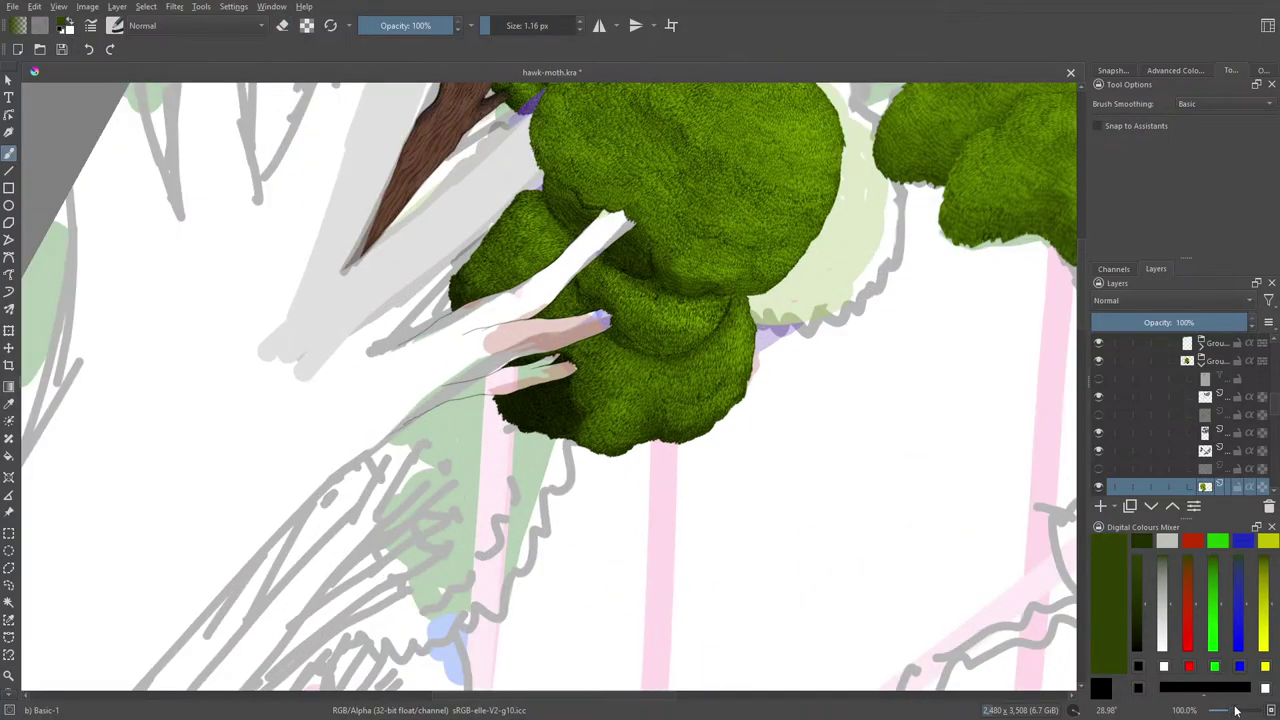
pyautogui.rightClick(378, 355)
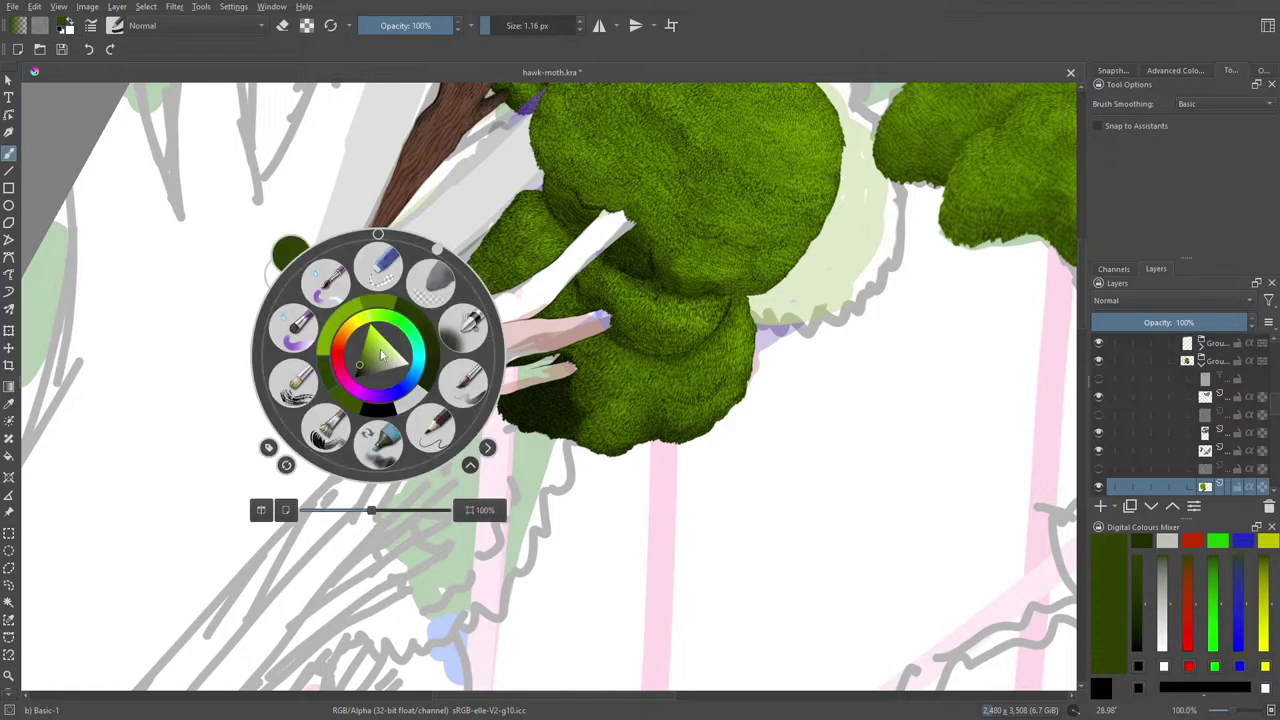
pyautogui.click(379, 236)
pyautogui.click(339, 208)
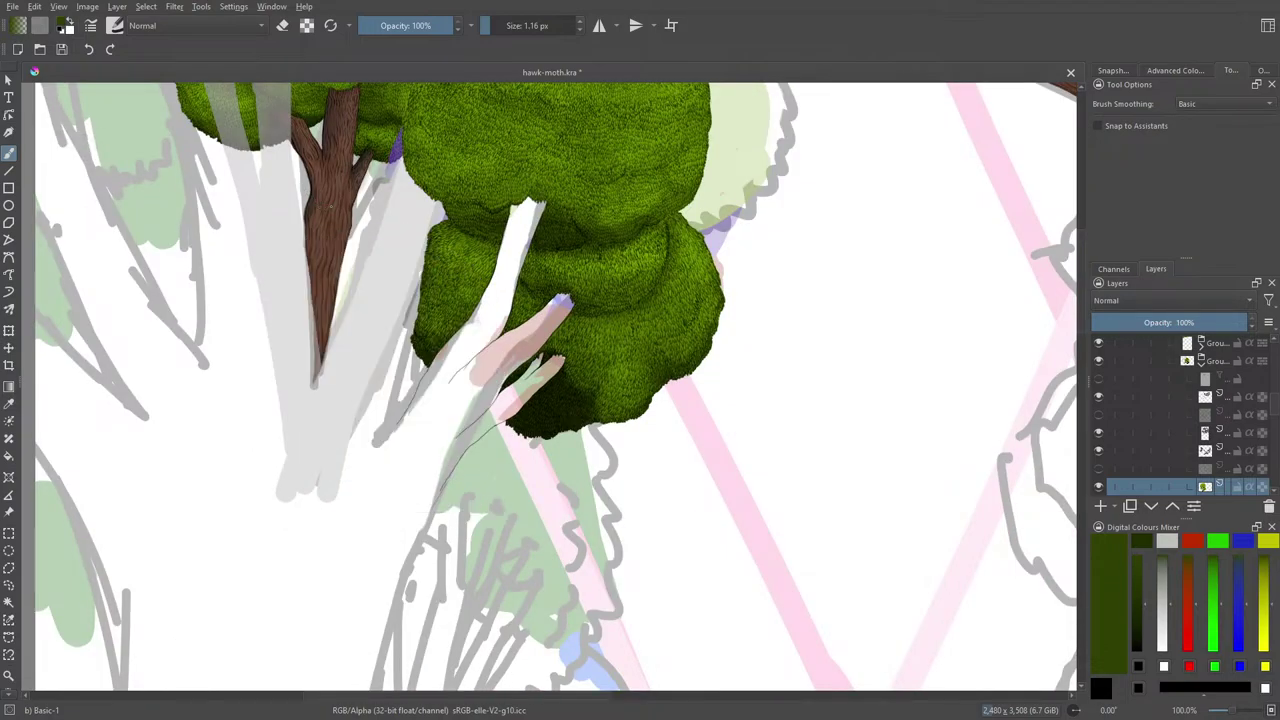
pyautogui.moveTo(1080, 315); pyautogui.dragTo(1081, 292)
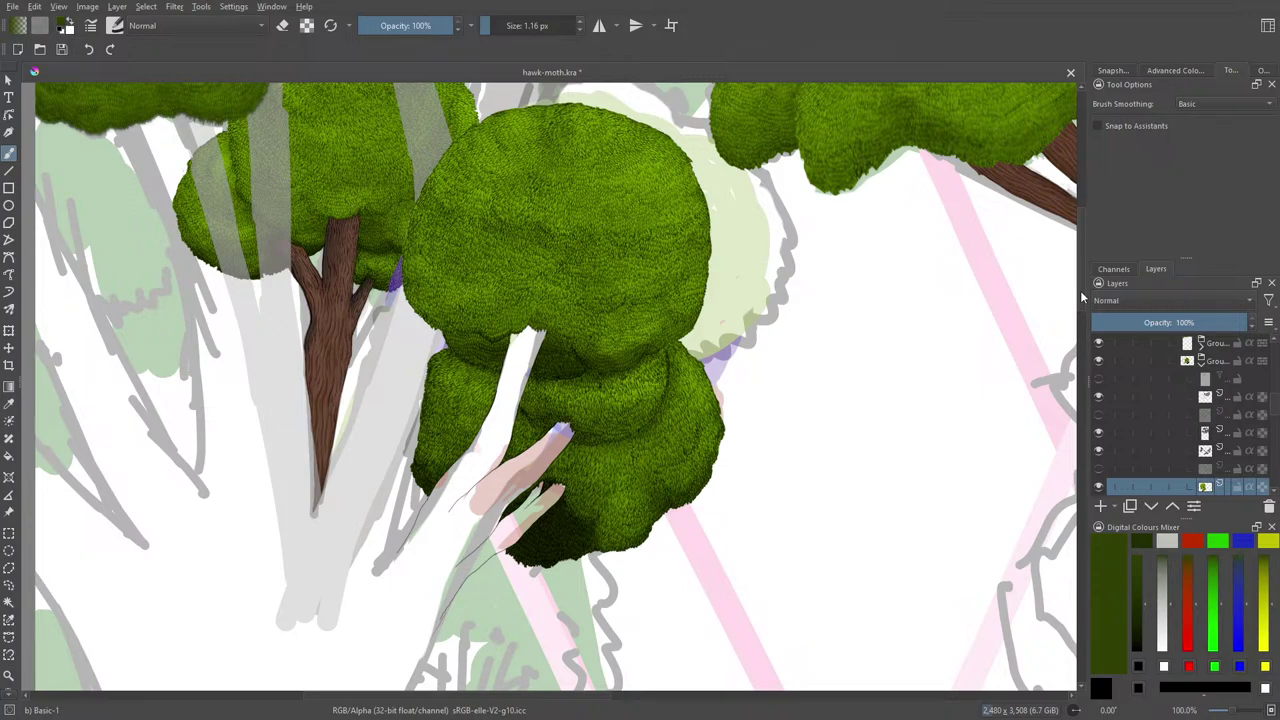
pyautogui.click(9, 404)
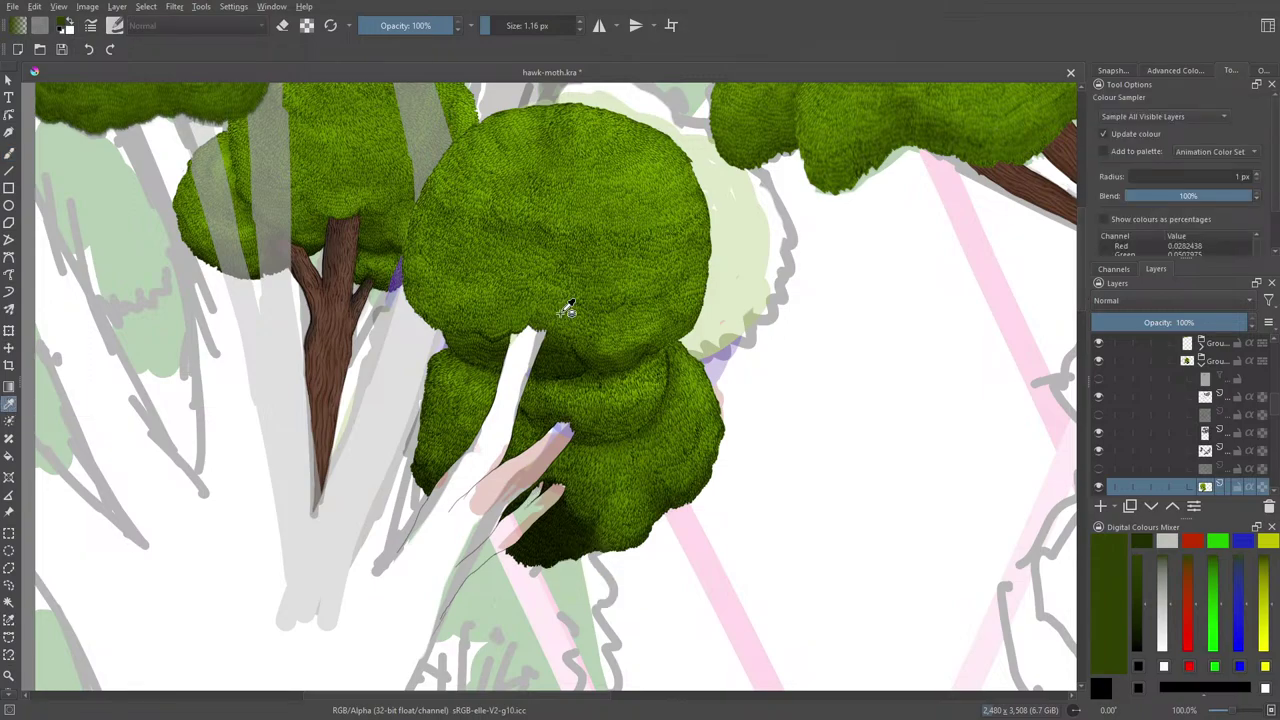
pyautogui.moveTo(579, 355); pyautogui.dragTo(580, 357)
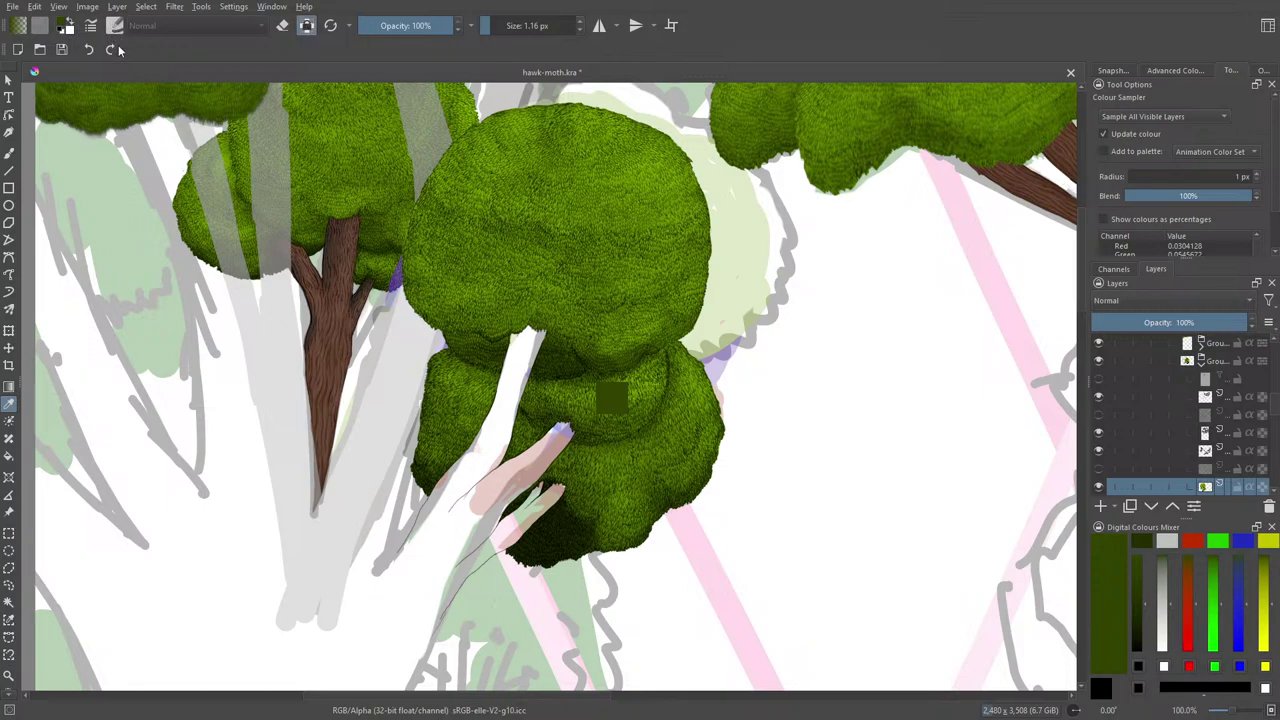
pyautogui.click(10, 151)
# Paint over the very dark lower lobe with the Basic-2 Opacity brush at 45.37 px to lighten its shadow
pyautogui.click(123, 25)
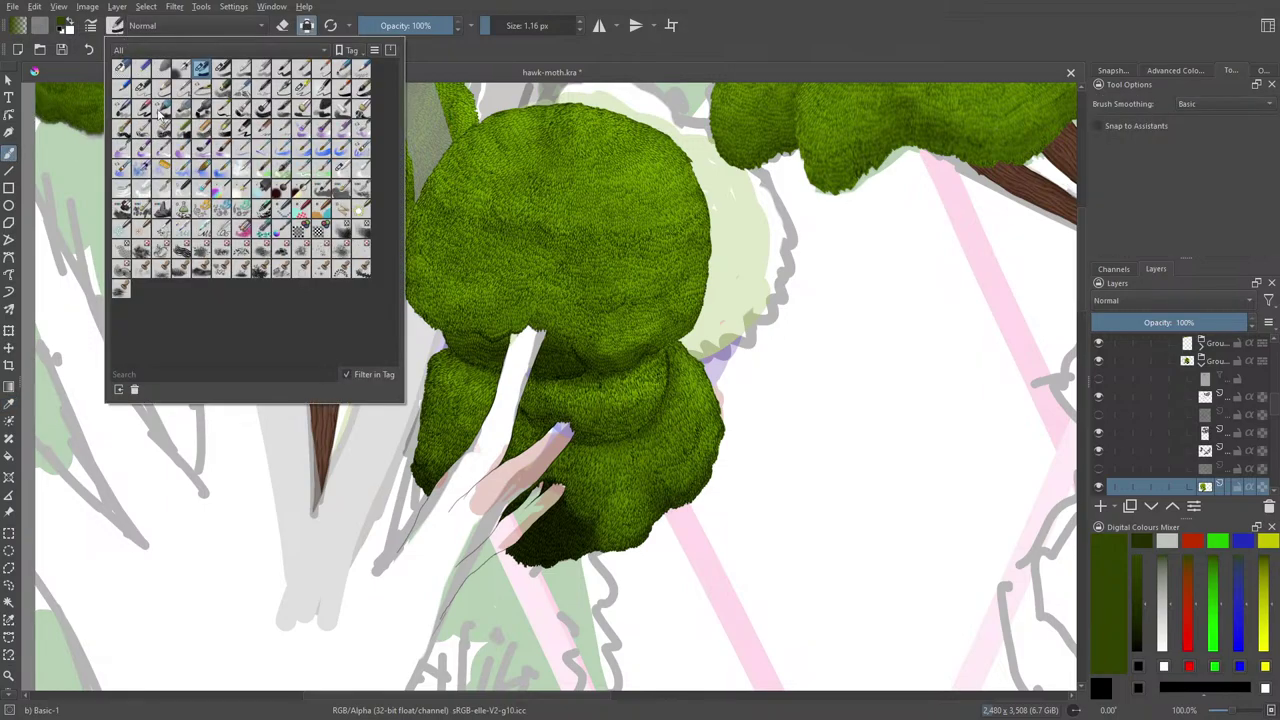
pyautogui.click(221, 68)
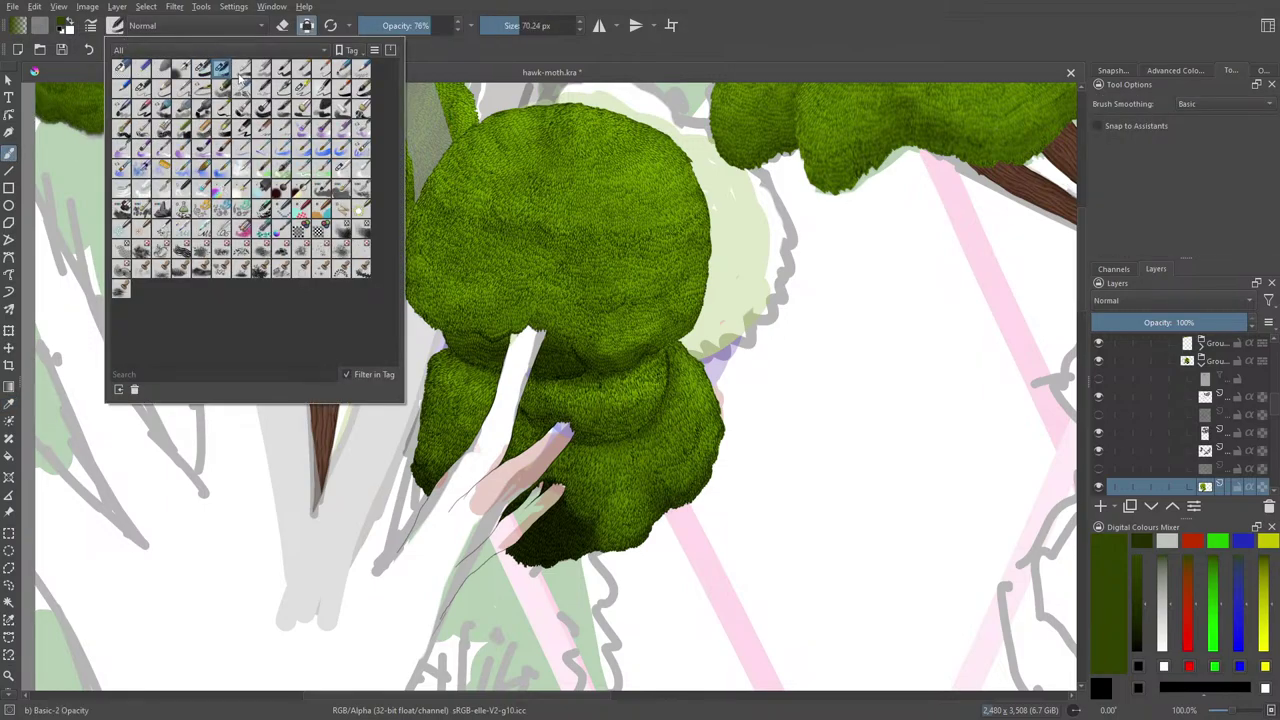
pyautogui.rightClick(560, 511)
pyautogui.click(488, 388)
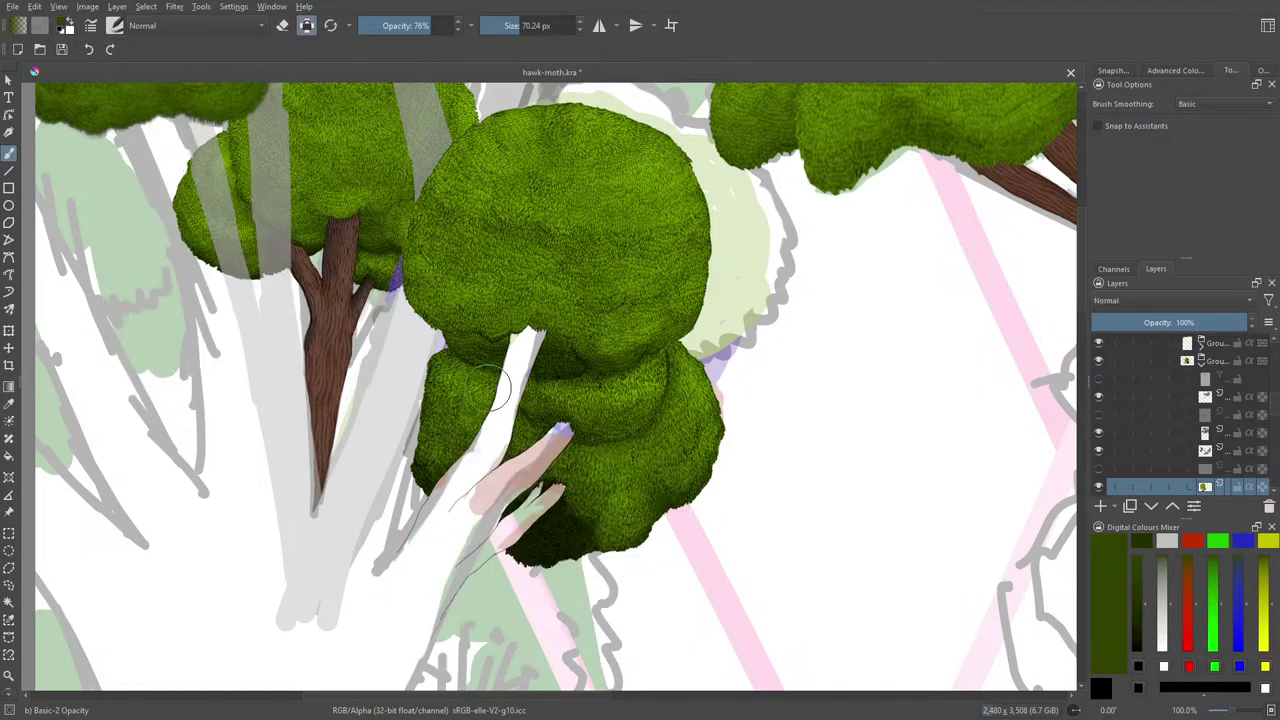
pyautogui.click(512, 24)
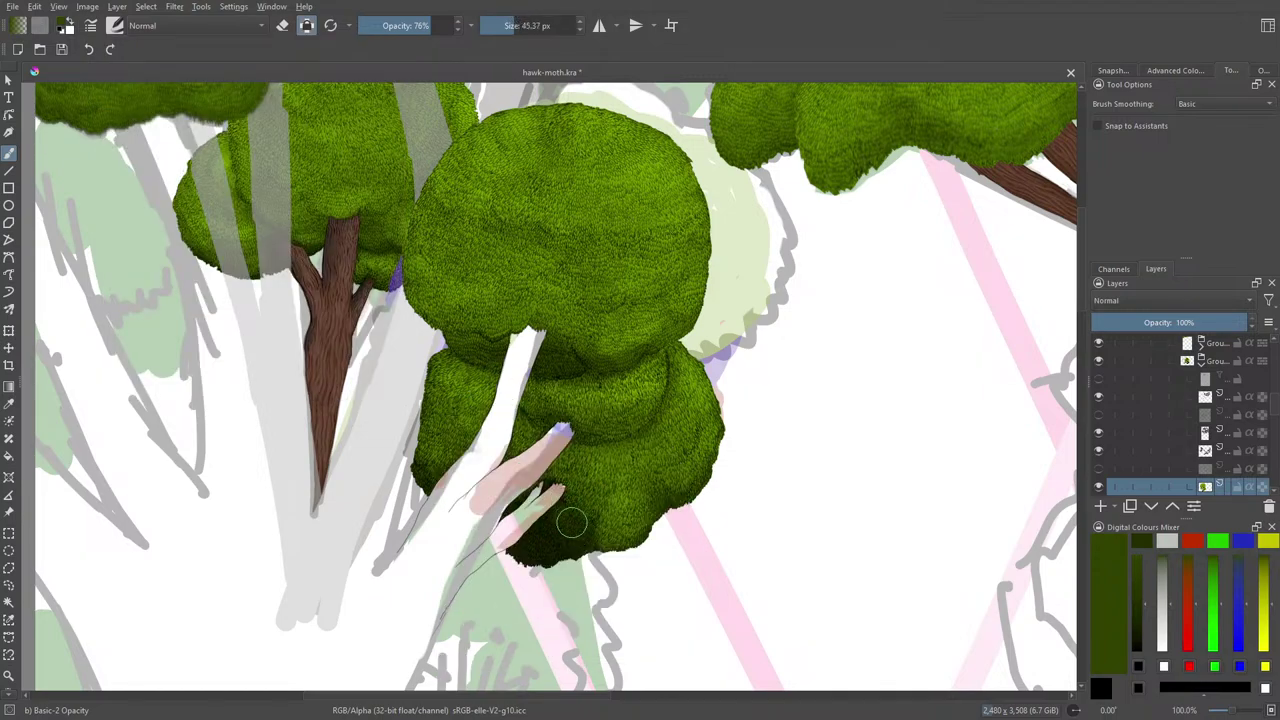
pyautogui.moveTo(537, 545)
pyautogui.mouseDown()
pyautogui.moveTo(514, 506)
pyautogui.moveTo(528, 508)
pyautogui.mouseUp()
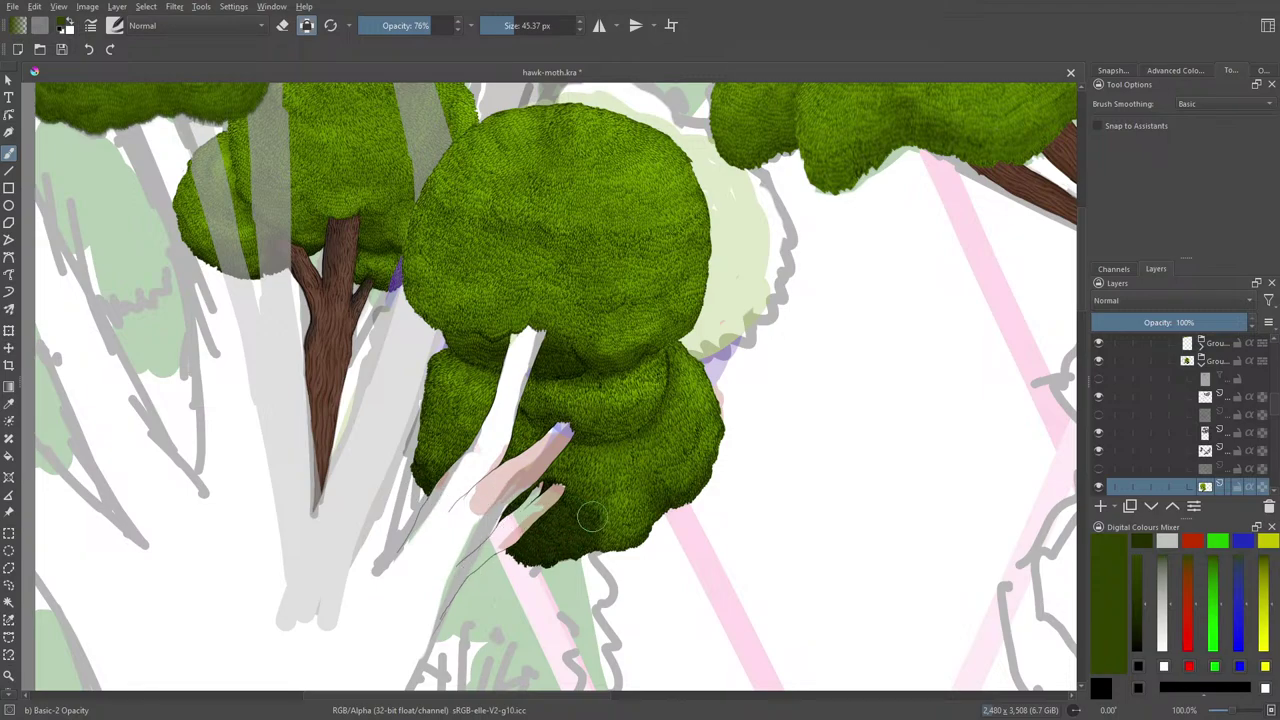
# Choose a brighter green and paint a soft highlight over the middle of the lower lobe
pyautogui.rightClick(518, 512)
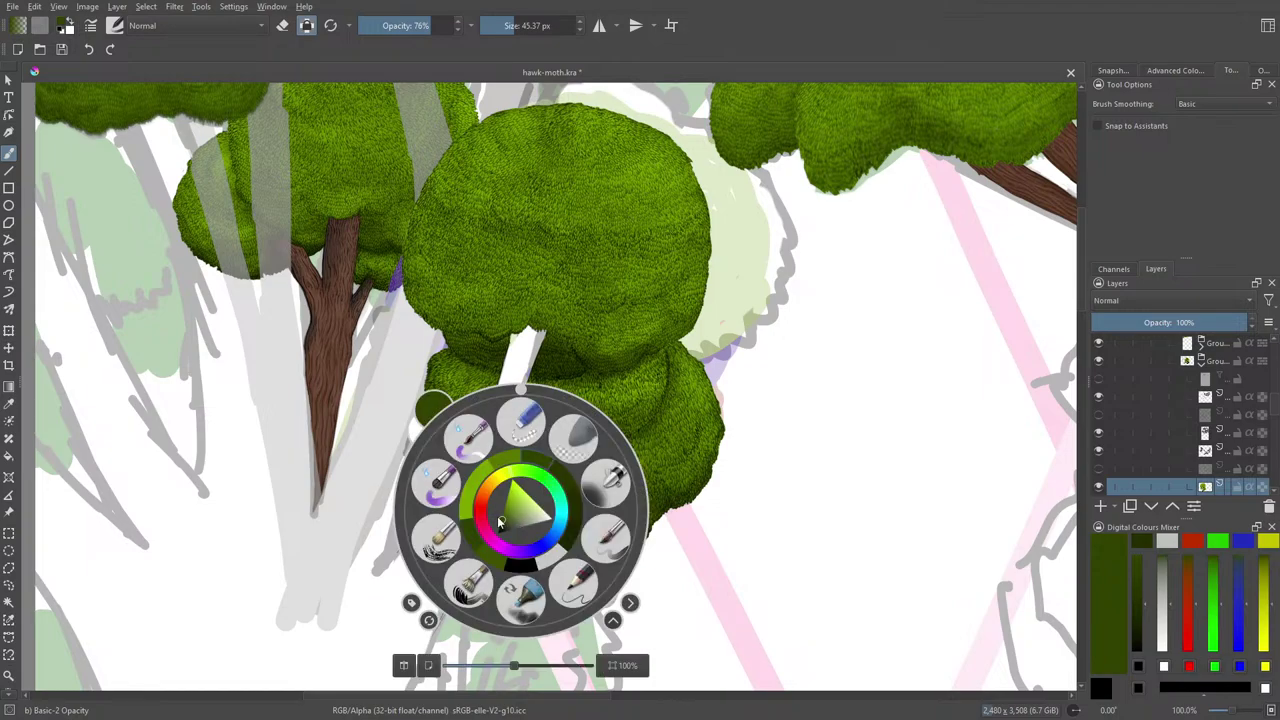
pyautogui.click(504, 509)
pyautogui.rightClick(510, 487)
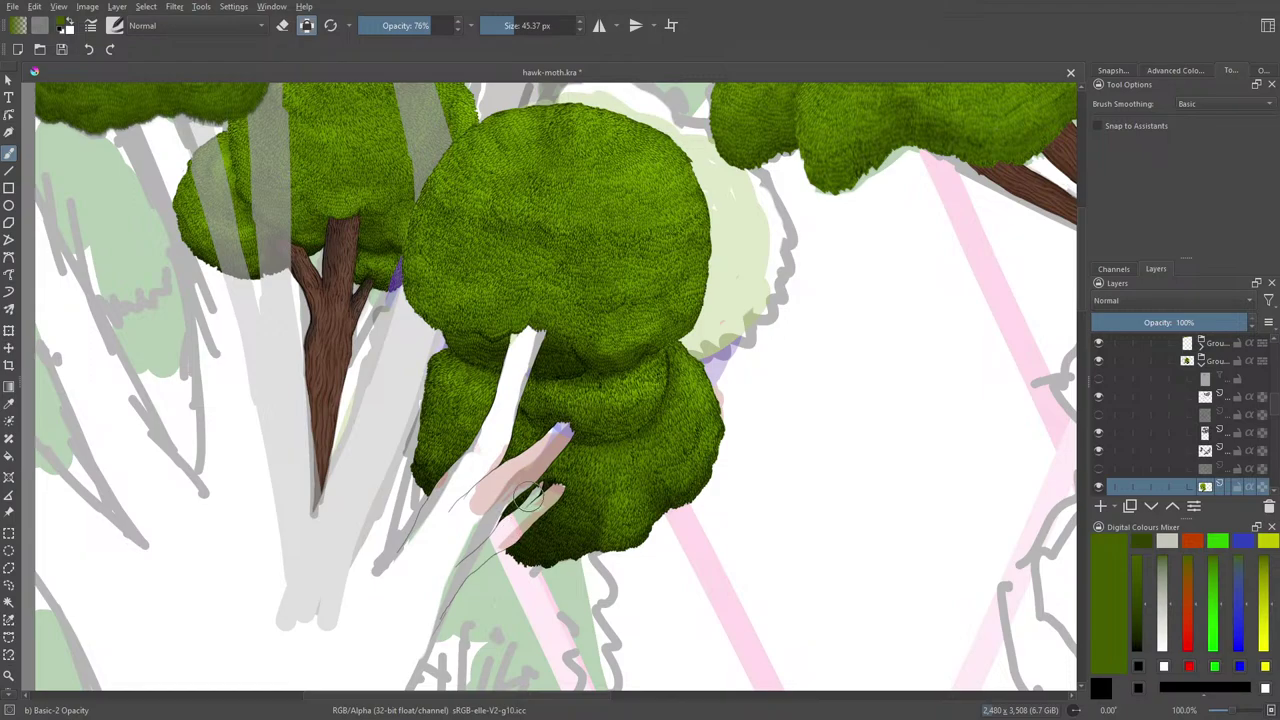
pyautogui.rightClick(507, 552)
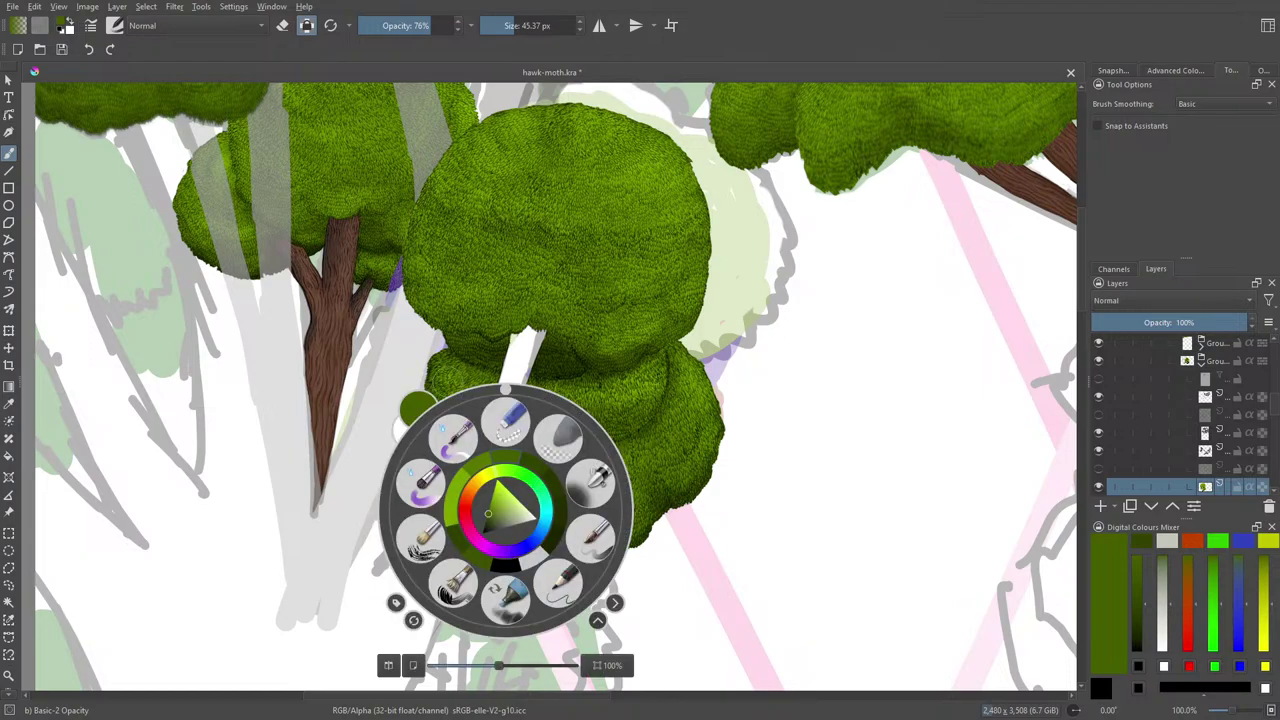
# Blend the lower lobe's highlight into its shadow with the Blender Basic brush at 50.92 px
pyautogui.click(115, 25)
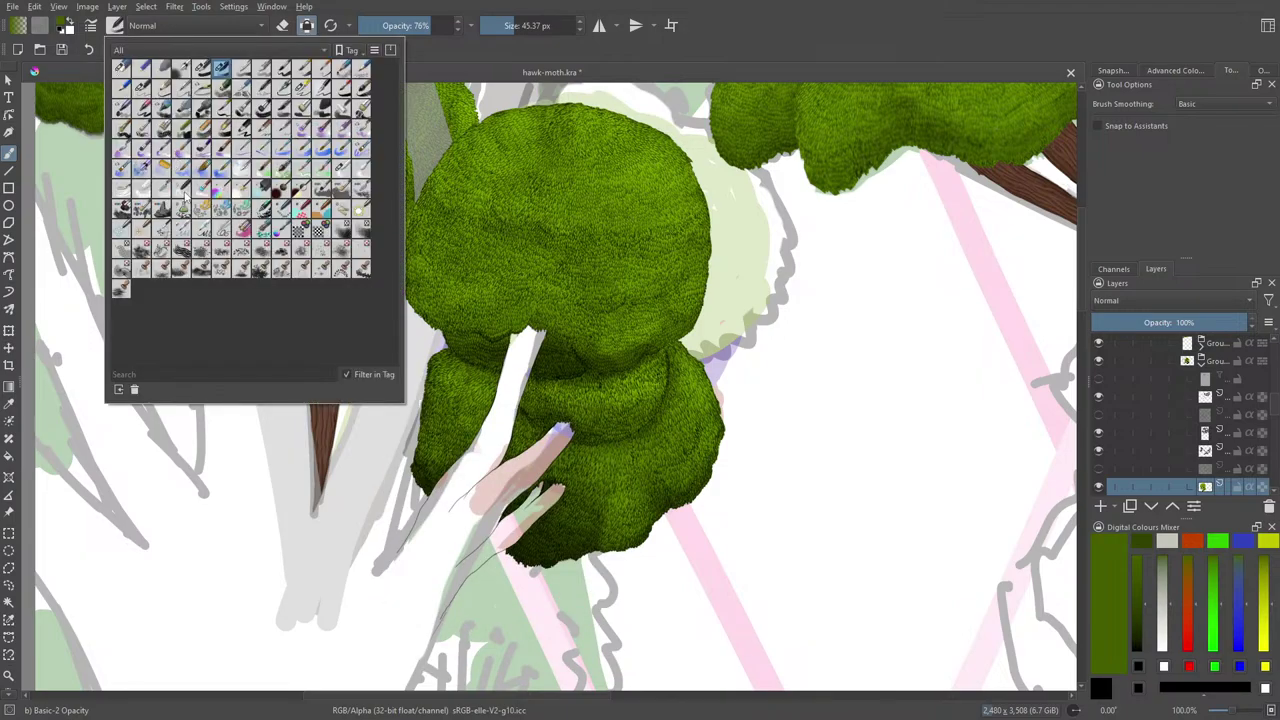
pyautogui.click(341, 172)
pyautogui.rightClick(555, 511)
pyautogui.rightClick(542, 538)
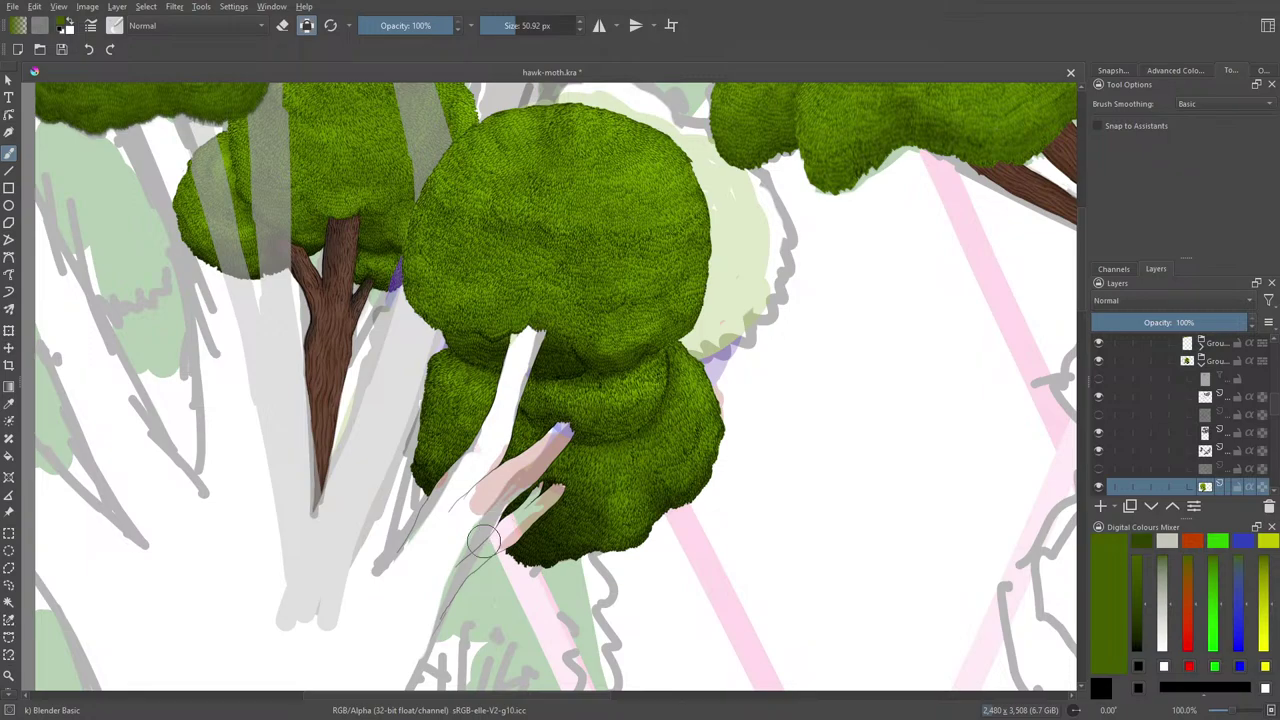
# Compare the foliage with and without the group's Blur filter mask and leave the mask visible
pyautogui.scroll(-2, 1228, 710)
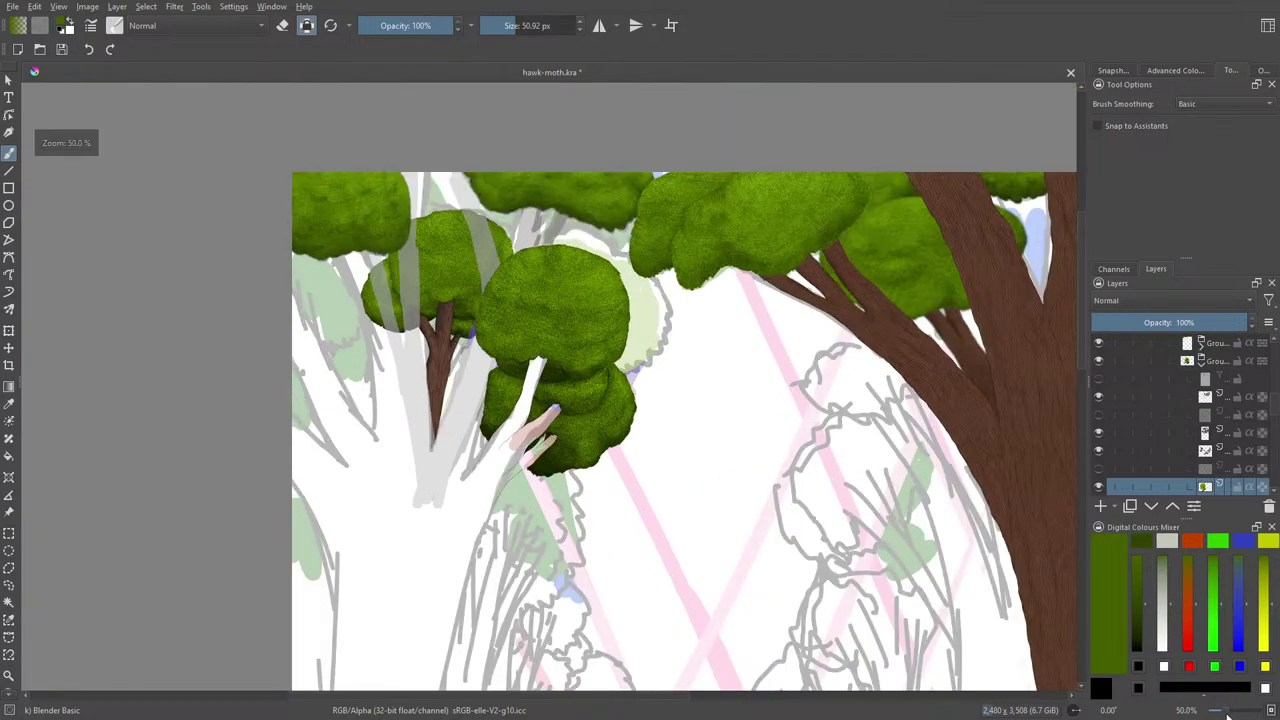
pyautogui.scroll(2, 1228, 710)
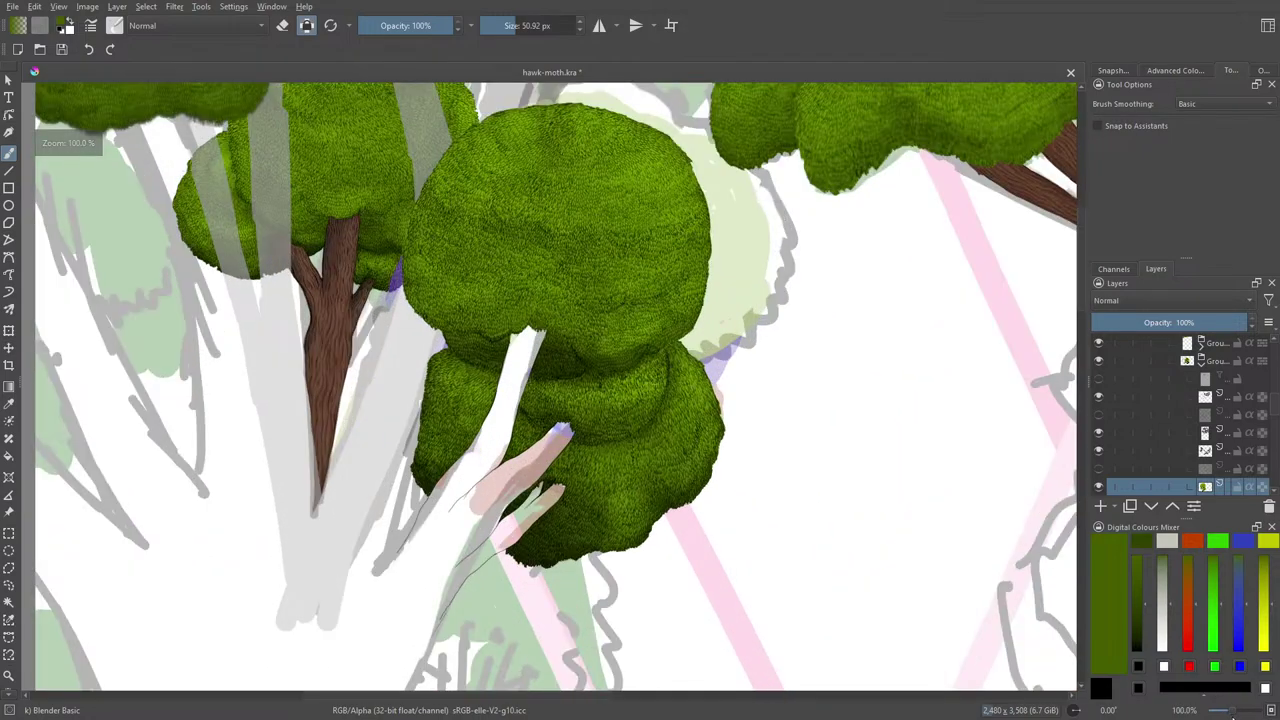
pyautogui.scroll(-2, 1232, 714)
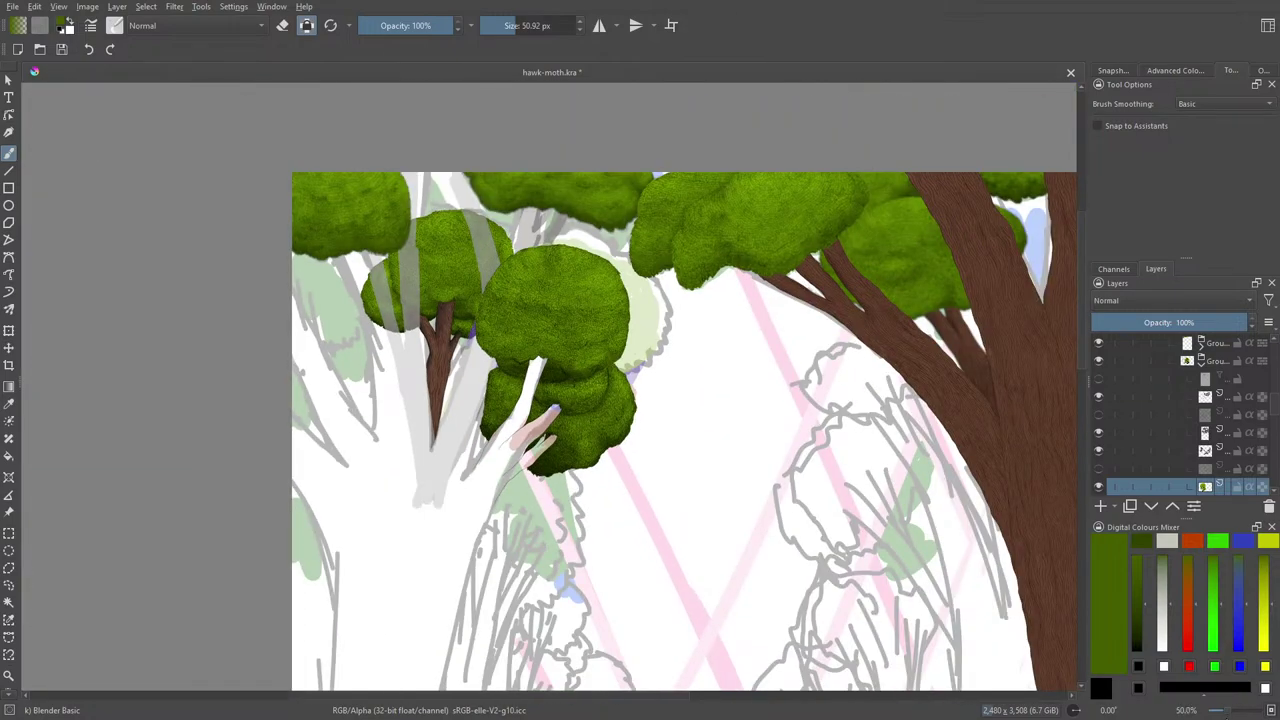
pyautogui.scroll(1, 1232, 713)
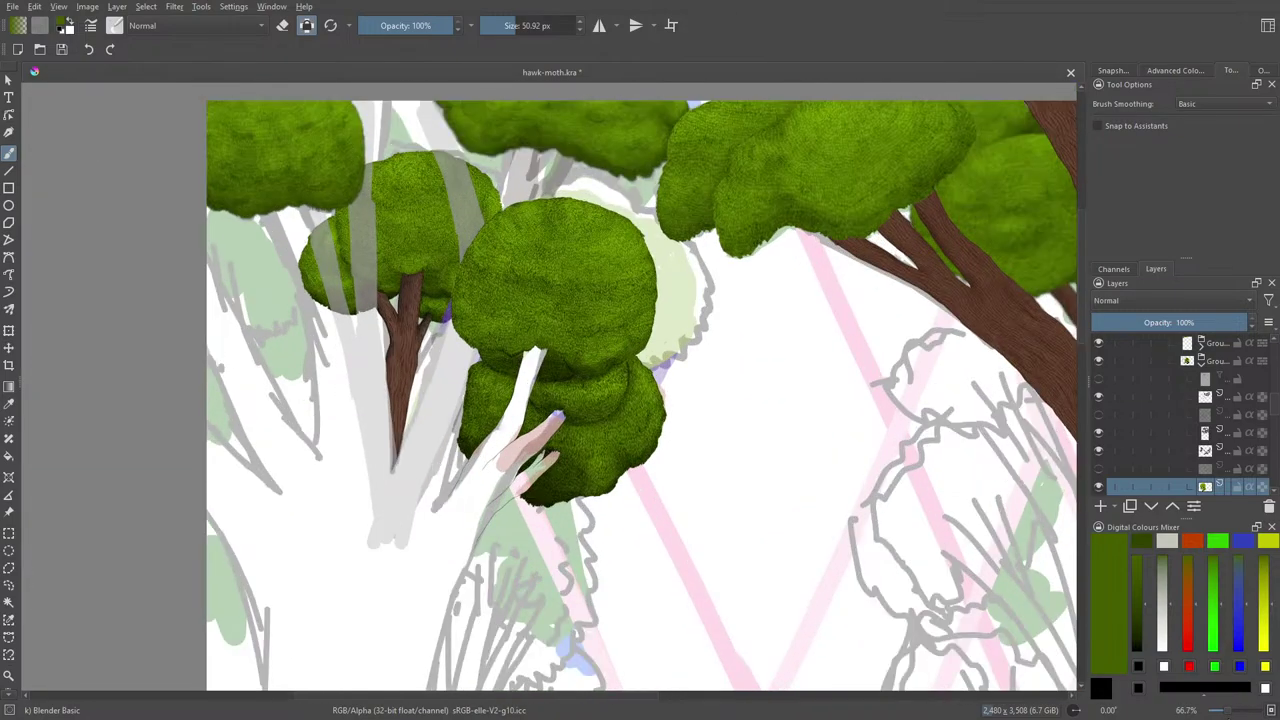
pyautogui.click(1100, 381)
pyautogui.moveTo(1126, 424)
pyautogui.click(1102, 388)
pyautogui.click(1100, 380)
pyautogui.click(1101, 388)
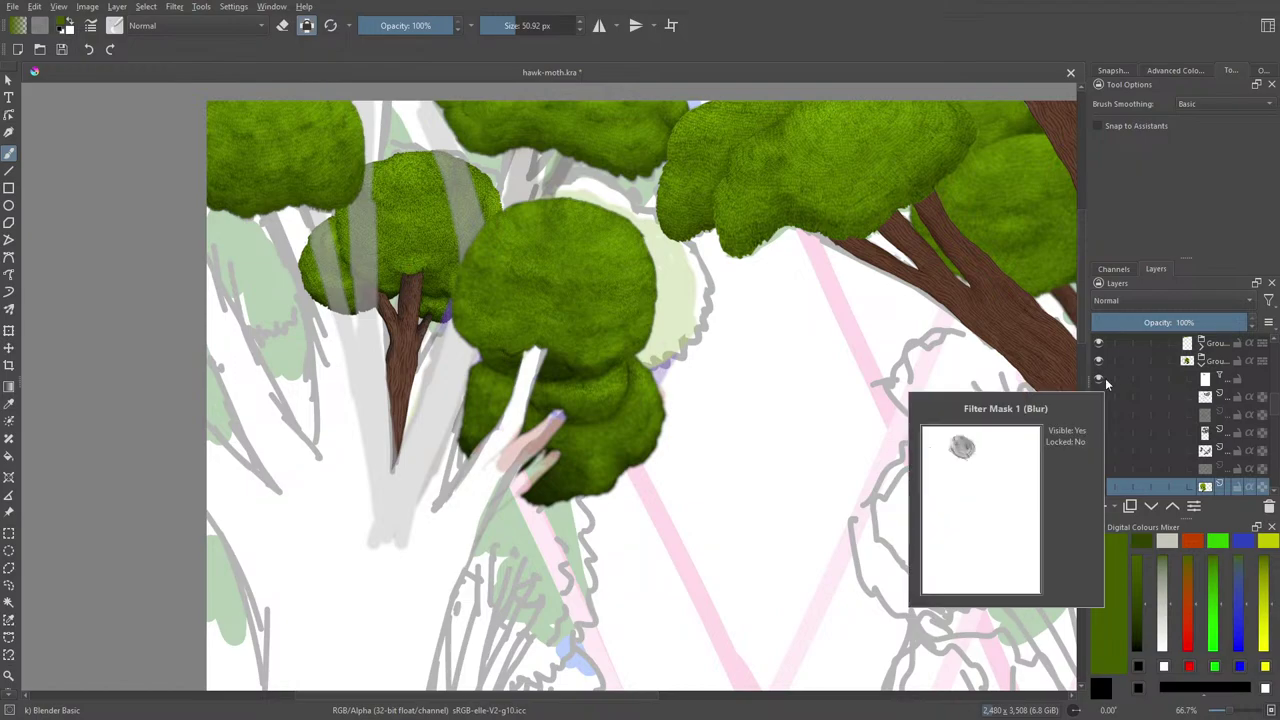
# Choose the Eraser Soft brush at 60 px and lower its opacity to 71%
pyautogui.click(114, 25)
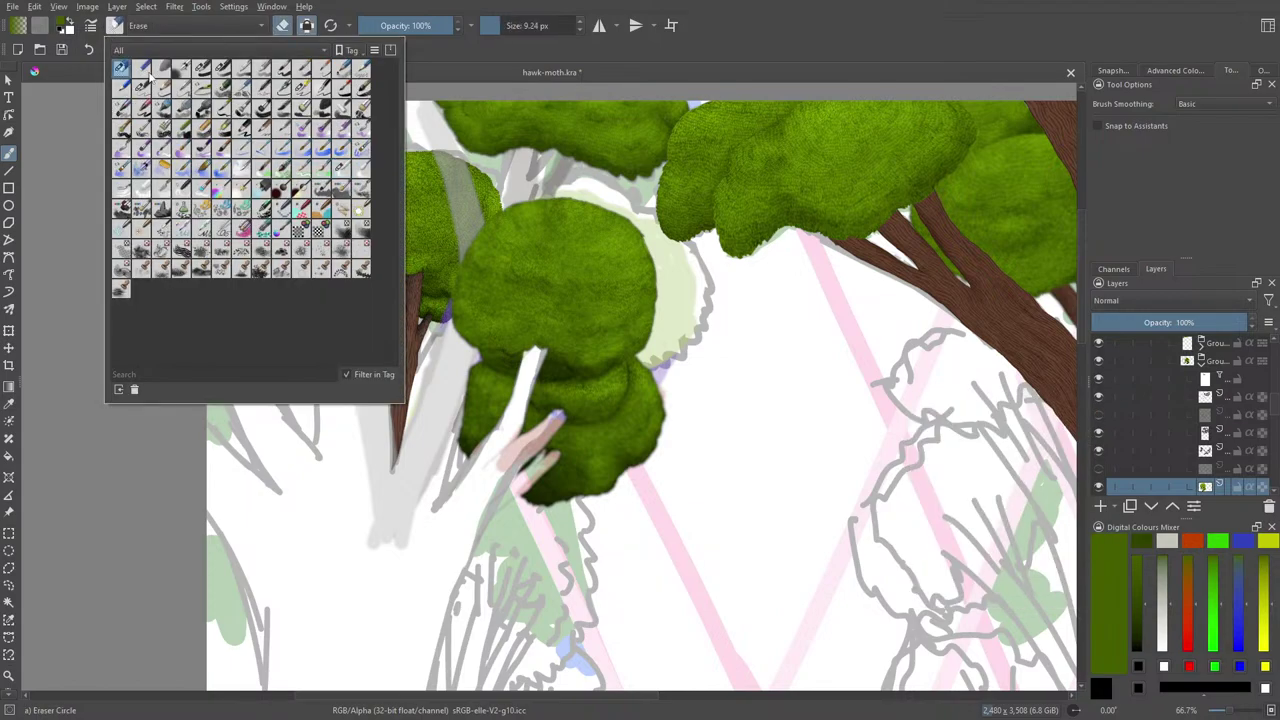
pyautogui.click(161, 70)
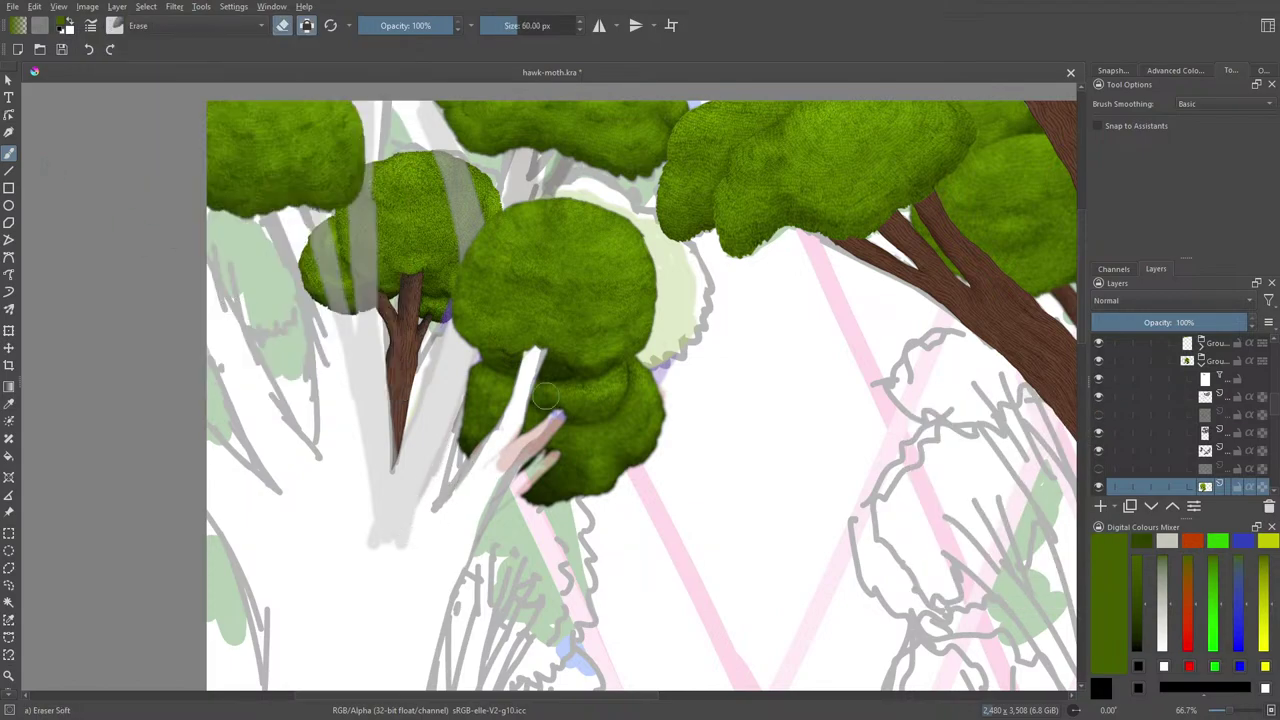
pyautogui.click(427, 24)
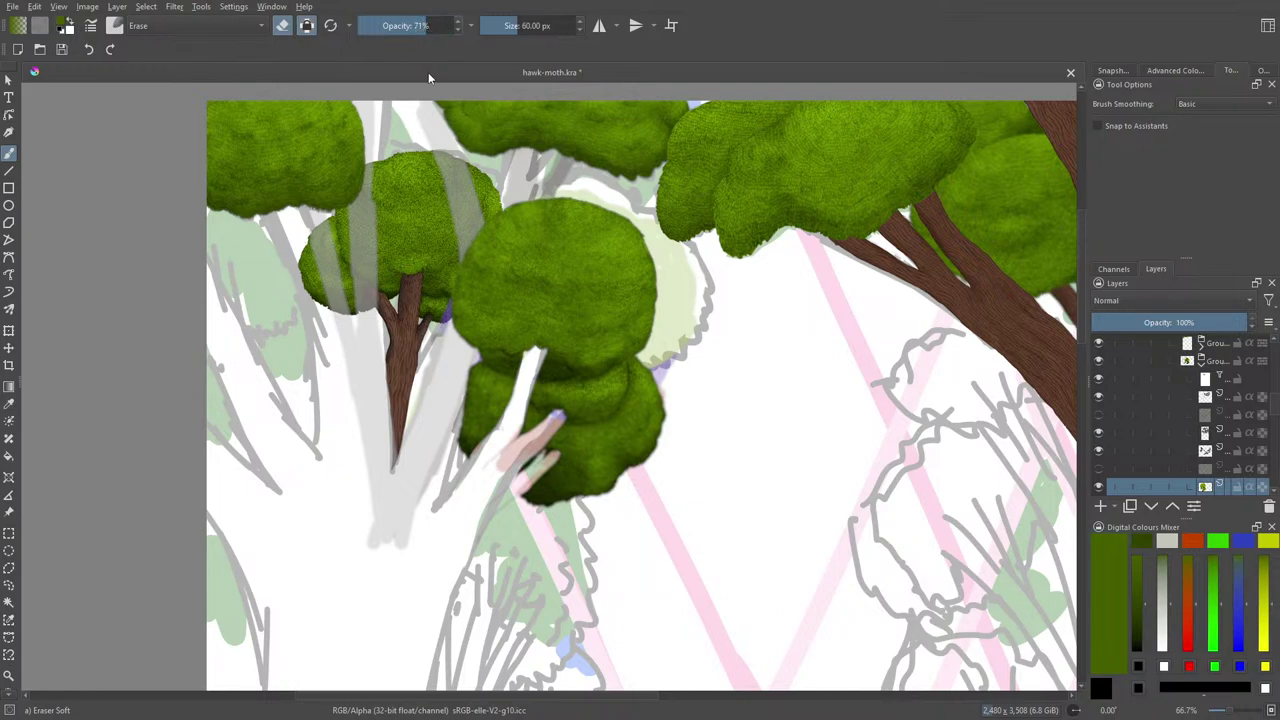
pyautogui.moveTo(1226, 710); pyautogui.dragTo(1238, 710)
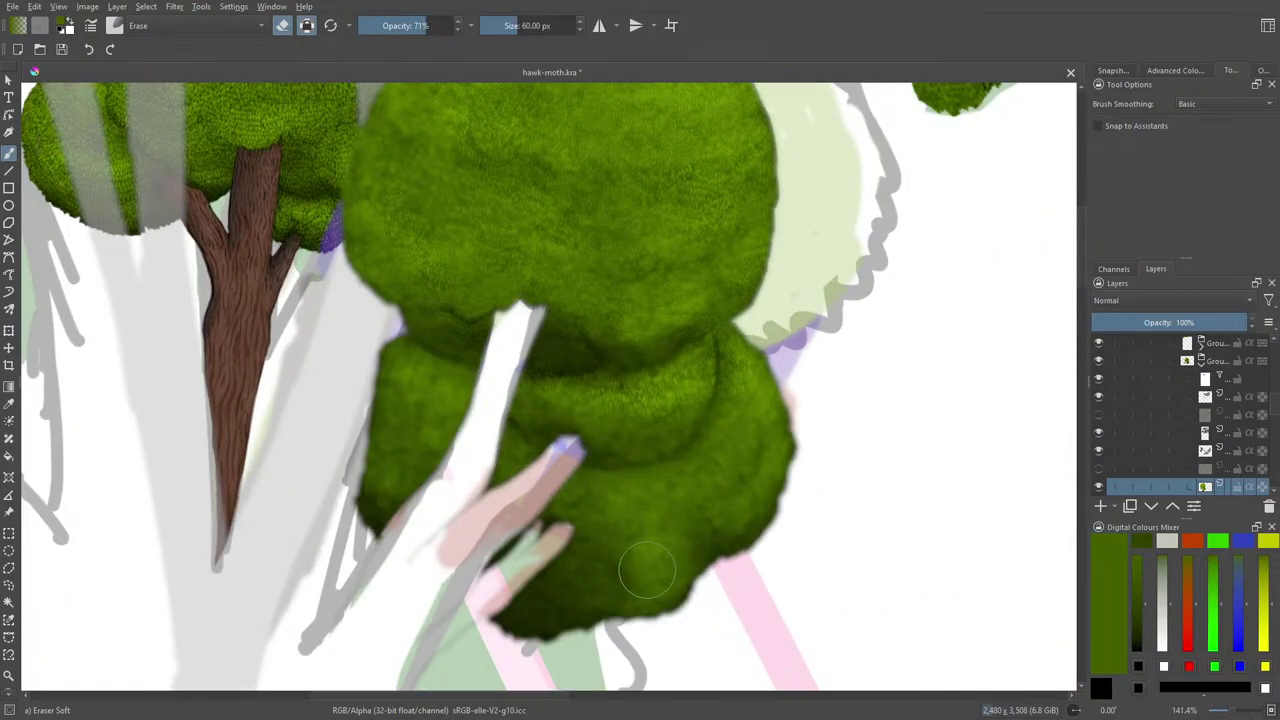
# Try erasing part of the lower lobe's paint layer with the soft eraser, and undo the strokes
pyautogui.moveTo(648, 571)
pyautogui.mouseDown()
pyautogui.moveTo(681, 553)
pyautogui.moveTo(650, 580)
pyautogui.moveTo(669, 555)
pyautogui.moveTo(613, 547)
pyautogui.moveTo(605, 535)
pyautogui.moveTo(634, 502)
pyautogui.moveTo(572, 503)
pyautogui.moveTo(606, 472)
pyautogui.moveTo(524, 508)
pyautogui.mouseUp()
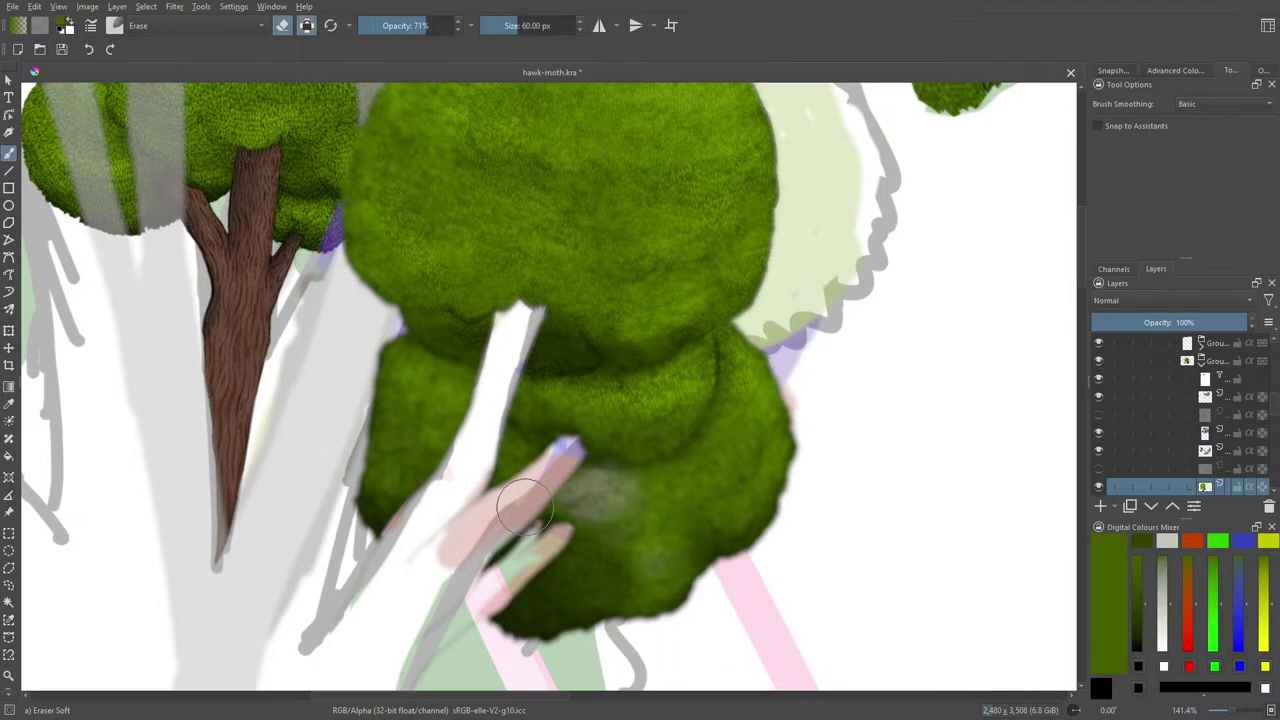
pyautogui.click(89, 53)
pyautogui.click(88, 54)
pyautogui.click(87, 55)
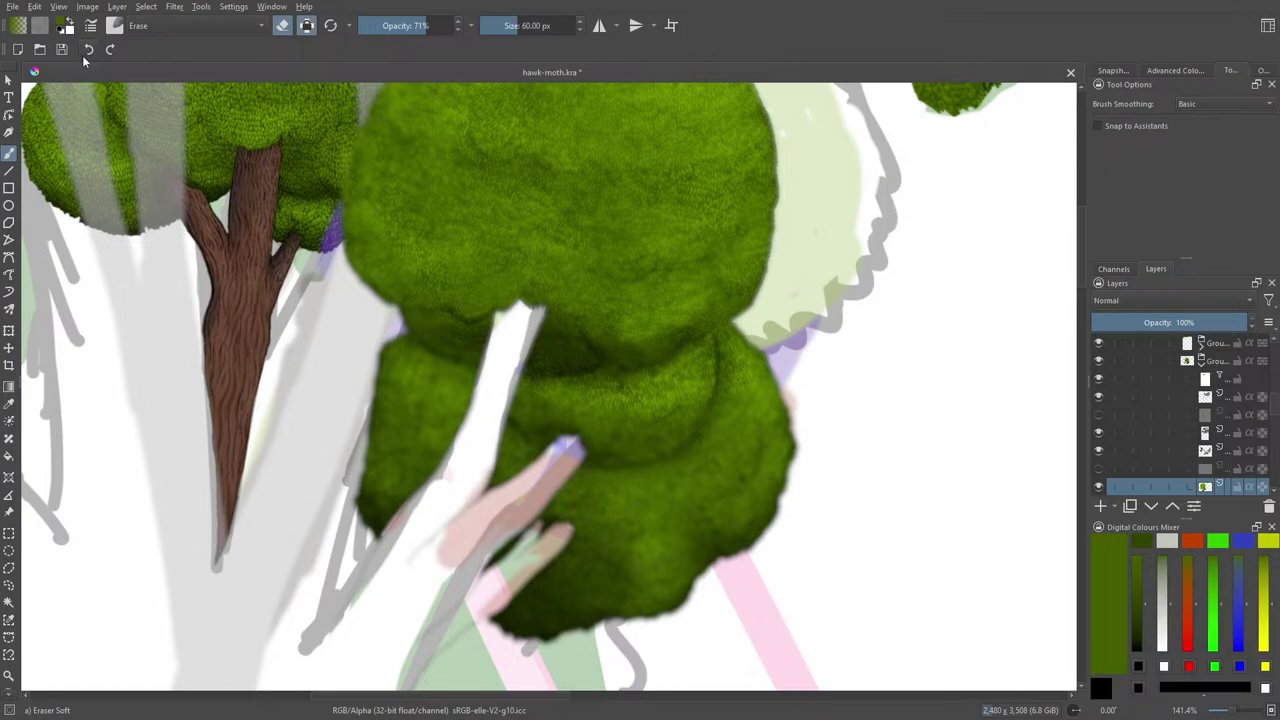
# Select the group's Blur filter mask and erase it over the lower lobe's base and right edge with the soft eraser at 43% opacity
pyautogui.click(1203, 381)
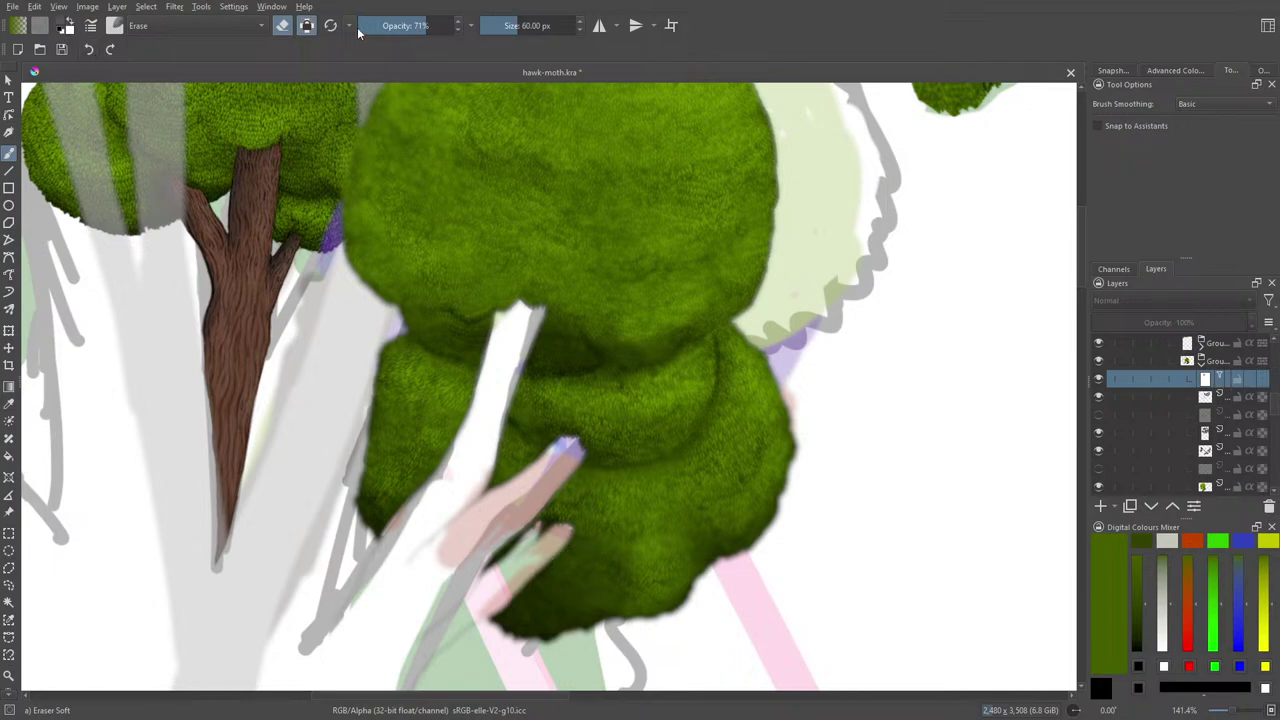
pyautogui.press('i')
pyautogui.press('i')
pyautogui.press('i')
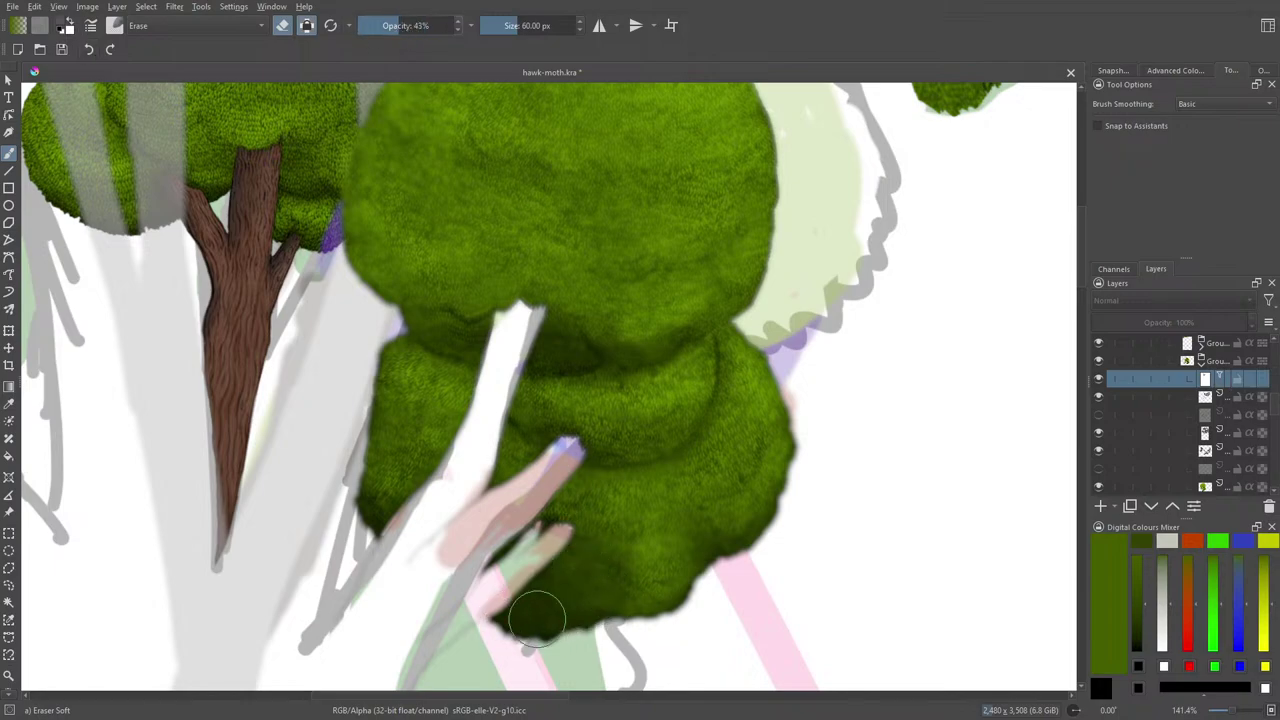
pyautogui.moveTo(566, 618)
pyautogui.mouseDown()
pyautogui.moveTo(393, 625)
pyautogui.moveTo(598, 594)
pyautogui.moveTo(567, 594)
pyautogui.moveTo(557, 578)
pyautogui.moveTo(576, 567)
pyautogui.moveTo(565, 609)
pyautogui.moveTo(625, 586)
pyautogui.moveTo(576, 566)
pyautogui.moveTo(587, 590)
pyautogui.moveTo(618, 554)
pyautogui.mouseUp()
pyautogui.moveTo(730, 543)
pyautogui.mouseDown()
pyautogui.moveTo(760, 515)
pyautogui.moveTo(693, 582)
pyautogui.moveTo(764, 520)
pyautogui.mouseUp()
pyautogui.moveTo(803, 428); pyautogui.dragTo(750, 516)
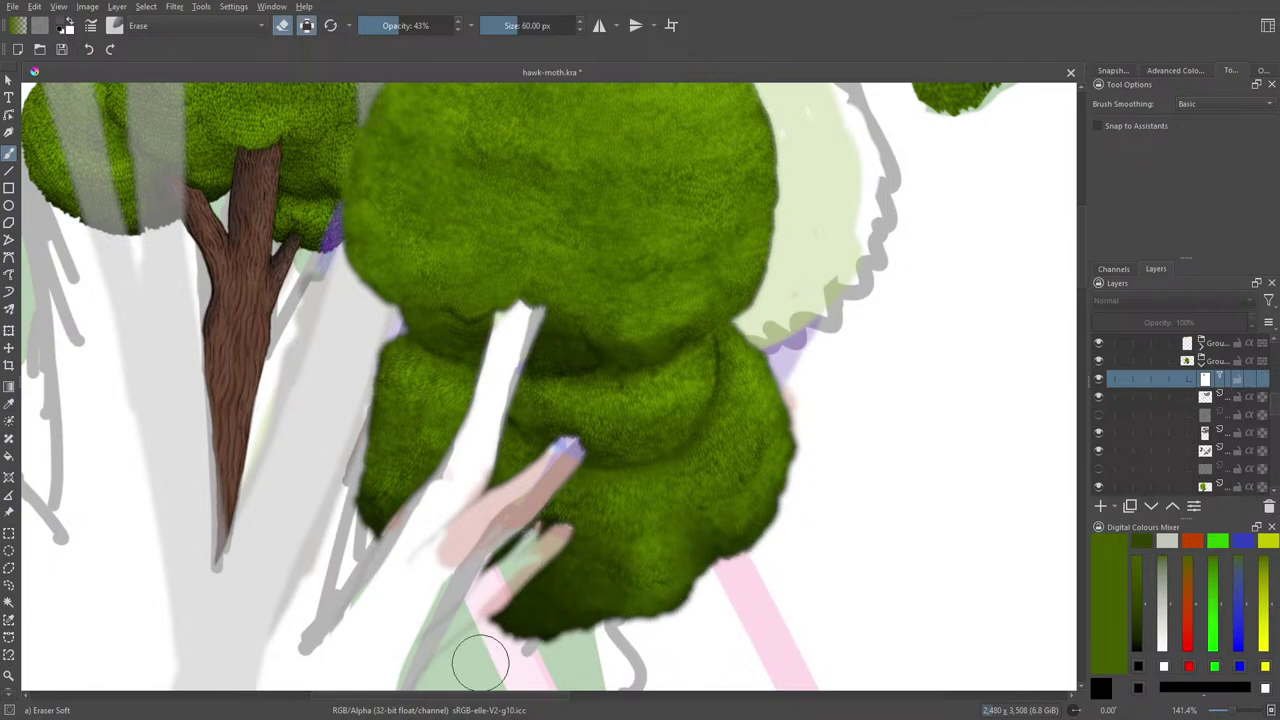
# Erase the blur mask along the lower lobe's base, the foliage's left outline and the shadow beneath the upper lobe
pyautogui.moveTo(582, 633)
pyautogui.mouseDown()
pyautogui.moveTo(535, 638)
pyautogui.moveTo(490, 618)
pyautogui.mouseUp()
pyautogui.moveTo(326, 490)
pyautogui.mouseDown()
pyautogui.moveTo(339, 509)
pyautogui.moveTo(338, 482)
pyautogui.mouseUp()
pyautogui.moveTo(364, 282); pyautogui.dragTo(400, 307)
pyautogui.moveTo(371, 240); pyautogui.dragTo(376, 284)
pyautogui.moveTo(425, 340)
pyautogui.mouseDown()
pyautogui.moveTo(432, 348)
pyautogui.moveTo(414, 340)
pyautogui.mouseUp()
pyautogui.moveTo(530, 366); pyautogui.dragTo(566, 362)
pyautogui.moveTo(445, 334); pyautogui.dragTo(474, 342)
pyautogui.press('/')
pyautogui.rightClick(657, 515)
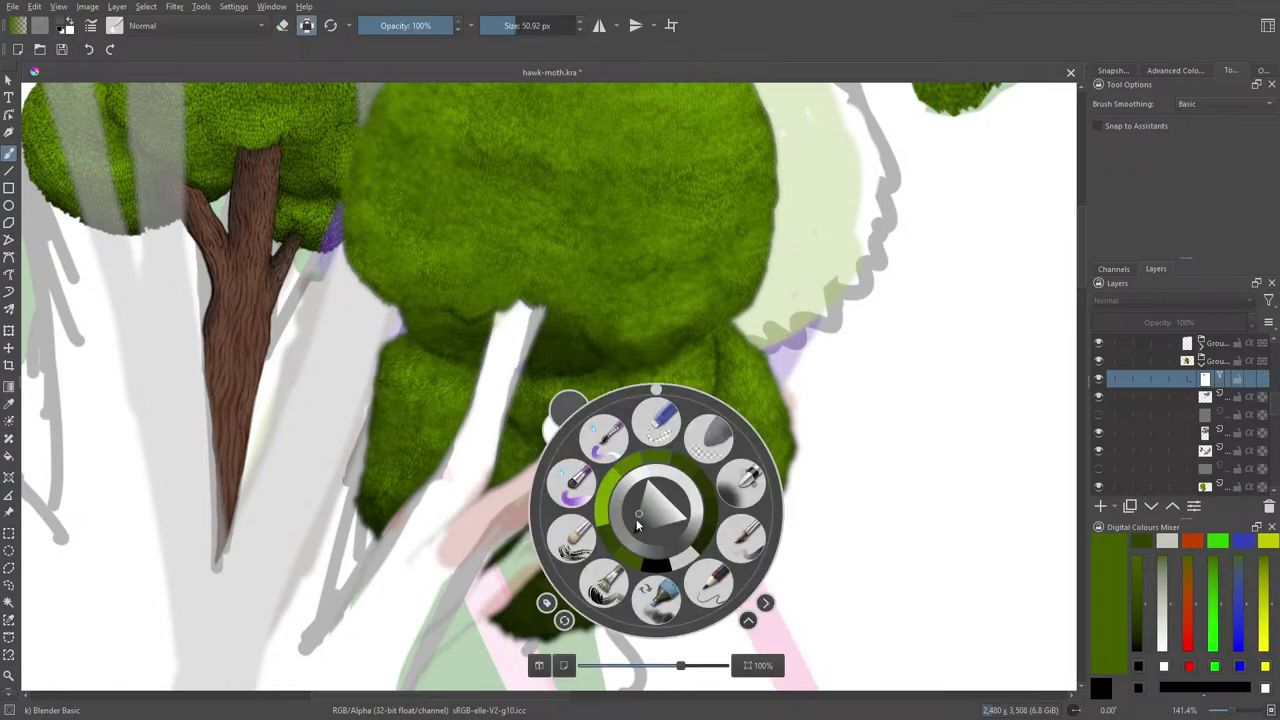
pyautogui.click(116, 26)
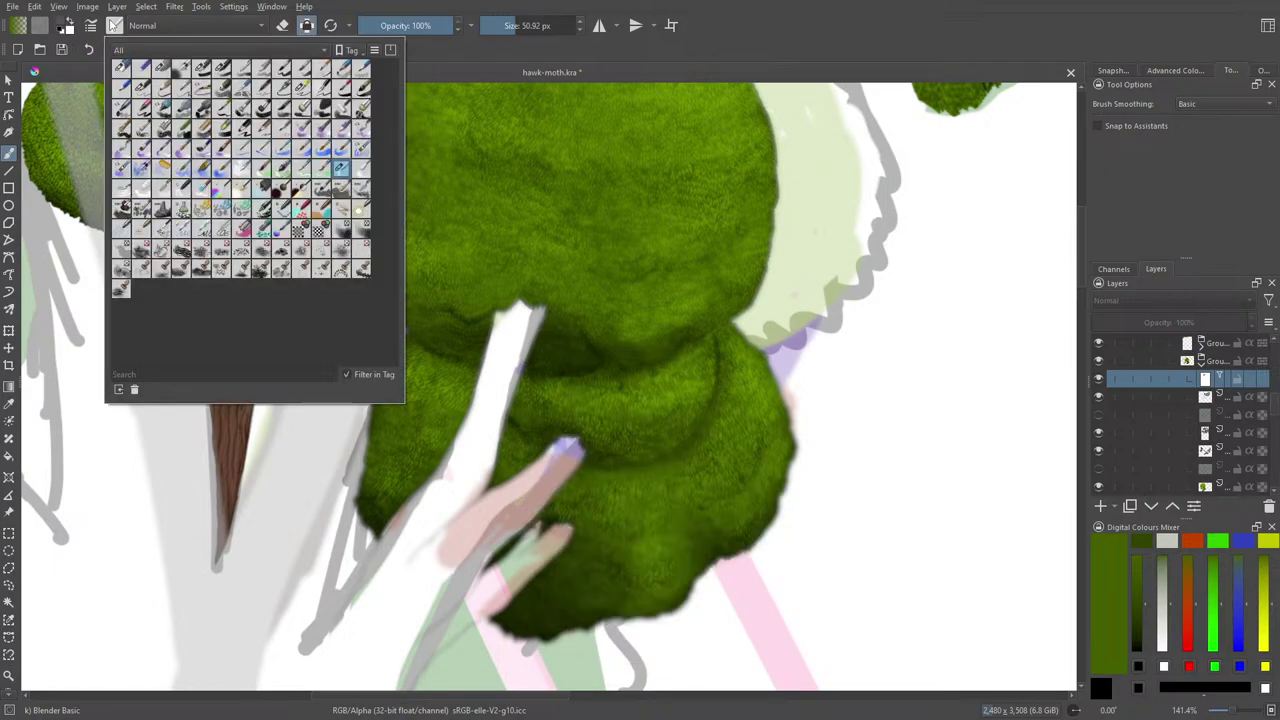
pyautogui.rightClick(471, 375)
pyautogui.click(620, 269)
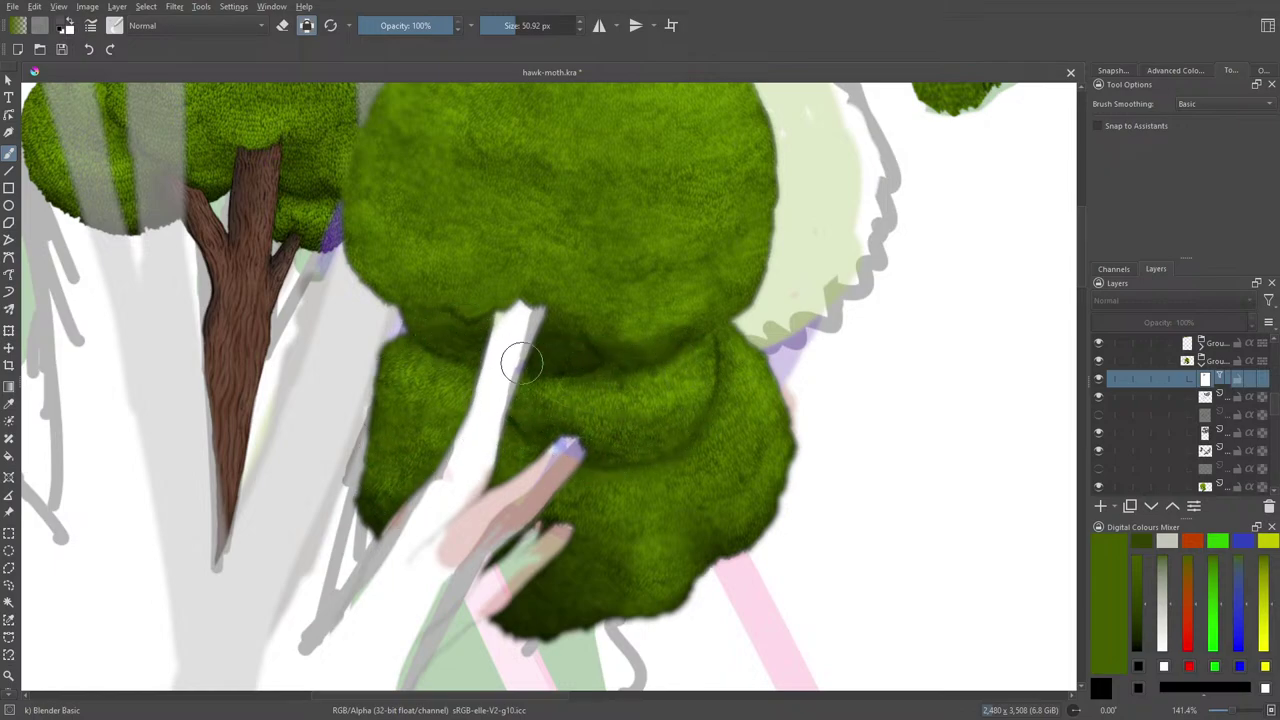
pyautogui.moveTo(1225, 708)
pyautogui.mouseDown()
pyautogui.moveTo(1212, 711)
pyautogui.moveTo(1238, 712)
pyautogui.mouseUp()
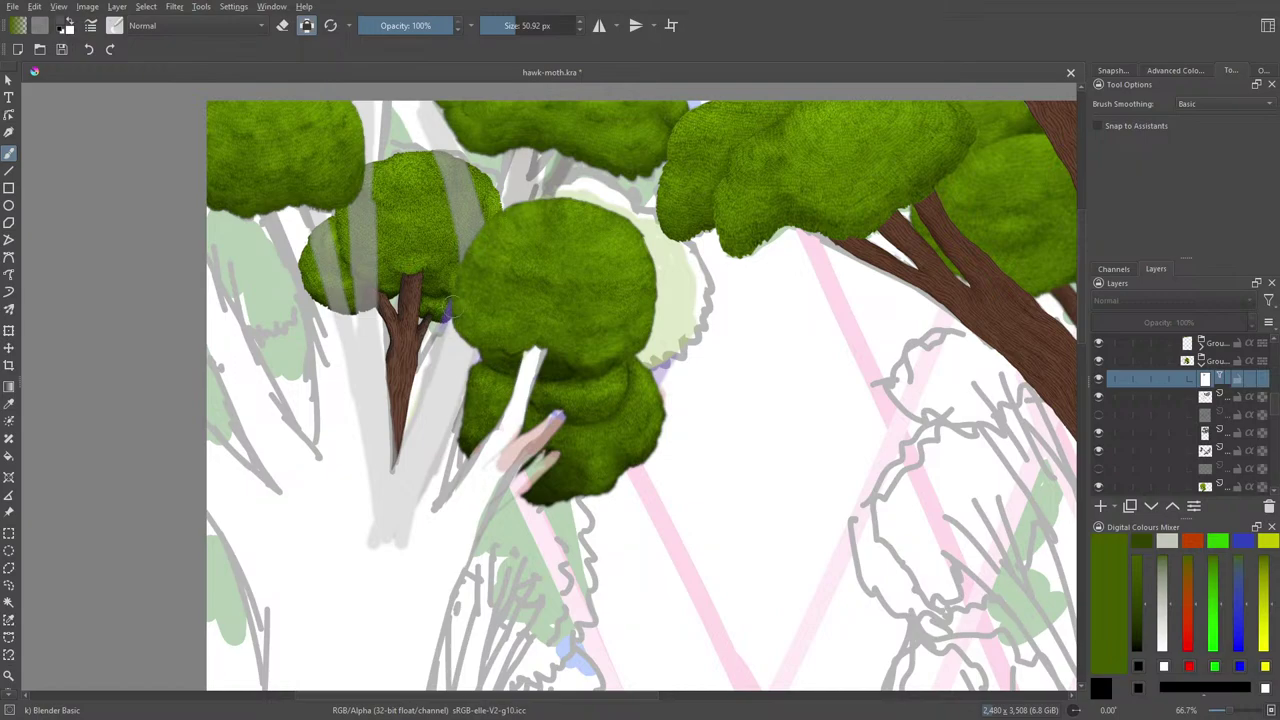
pyautogui.press('e')
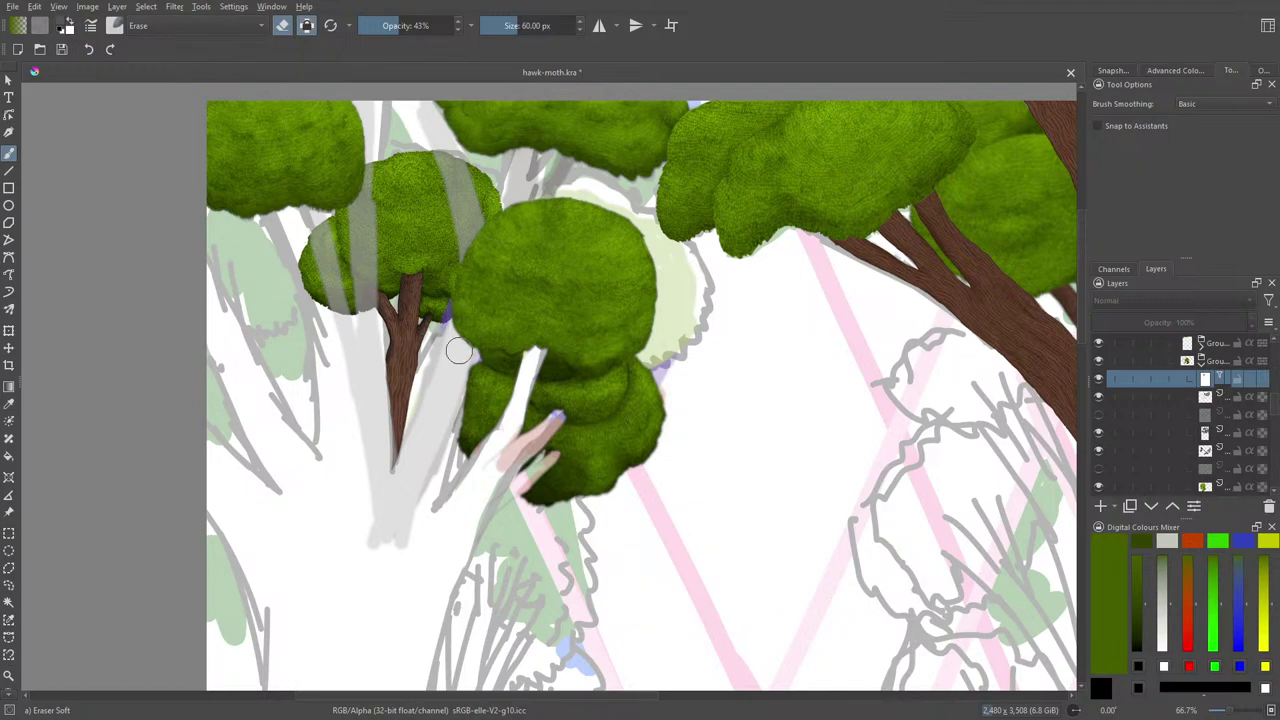
pyautogui.press('e')
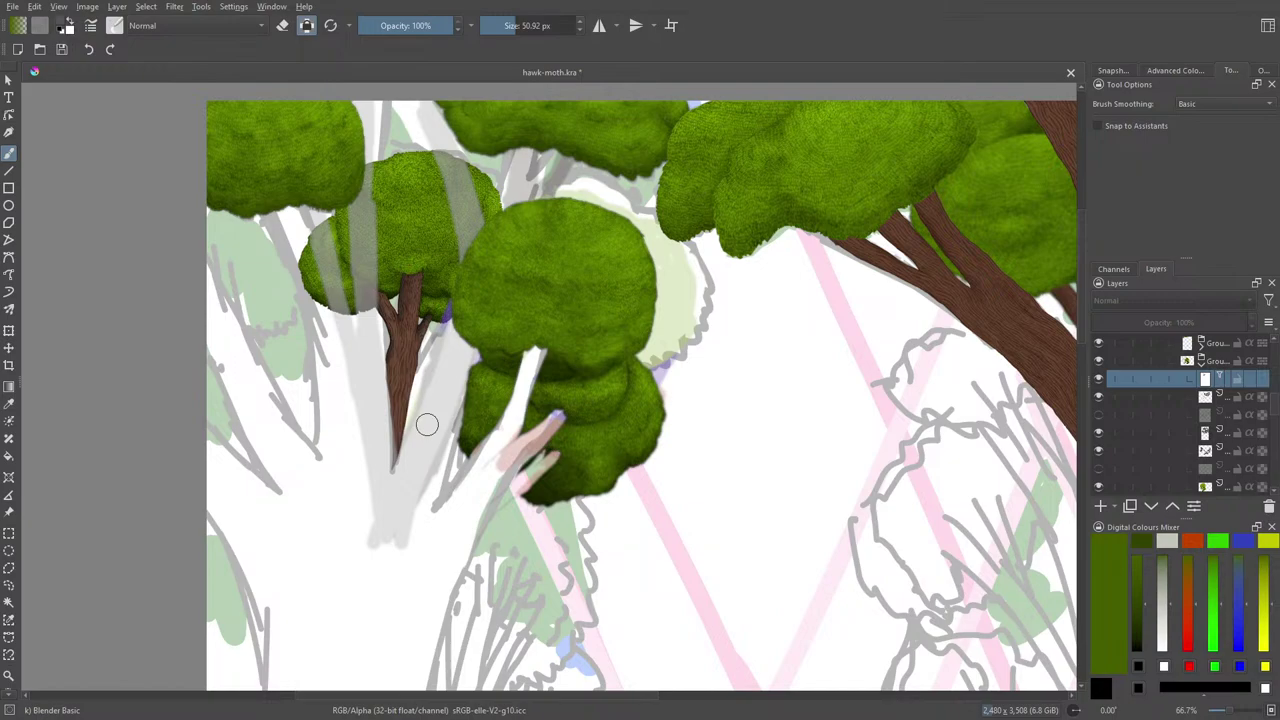
# Make the top filter mask visible in the small left tree's foliage group, and return to the current foliage group's layers
pyautogui.scroll(5, 1270, 400)
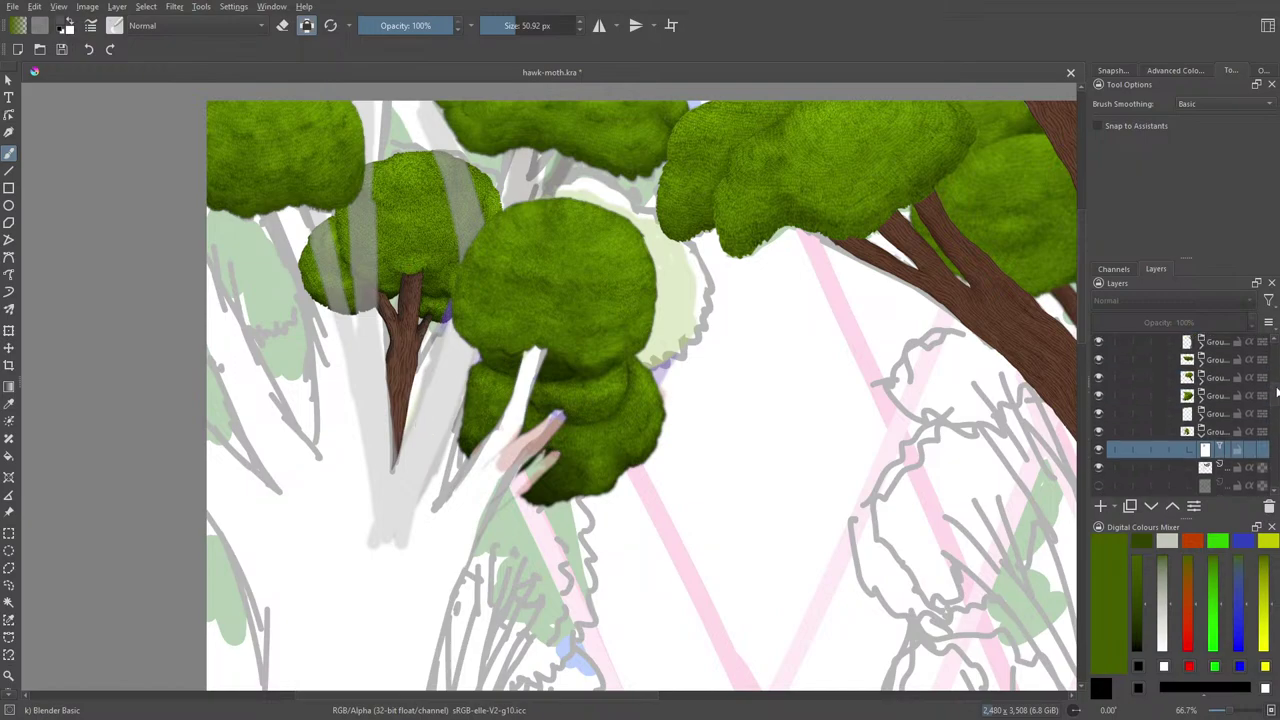
pyautogui.moveTo(1274, 387); pyautogui.dragTo(1268, 430)
pyautogui.scroll(-2, 1268, 430)
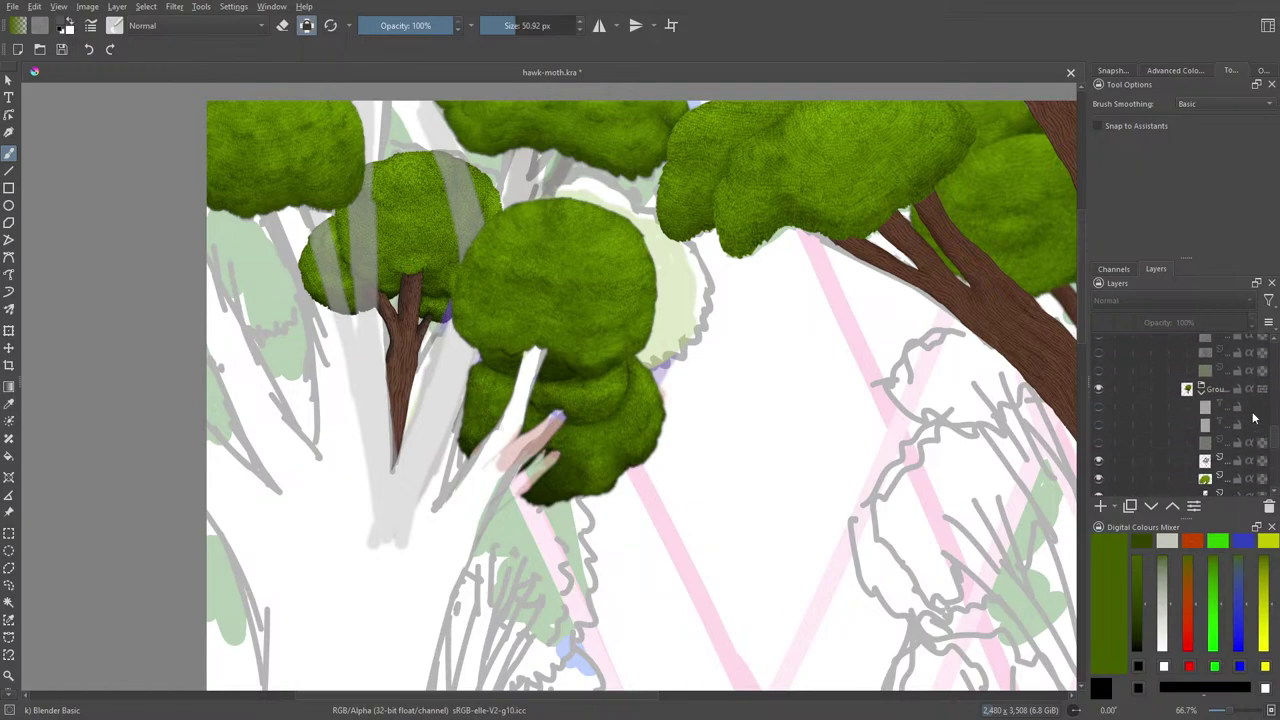
pyautogui.click(1099, 407)
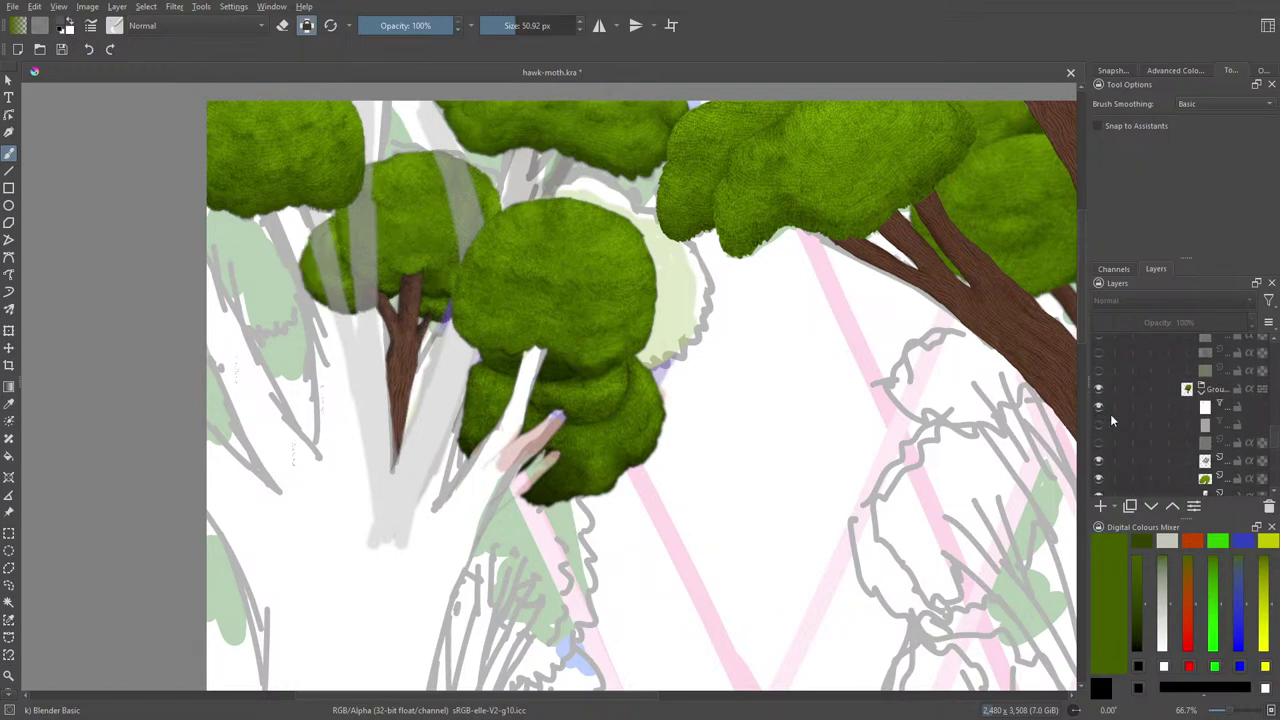
pyautogui.moveTo(1110, 415)
pyautogui.moveTo(1272, 438); pyautogui.dragTo(1266, 397)
pyautogui.scroll(-3, 1268, 405)
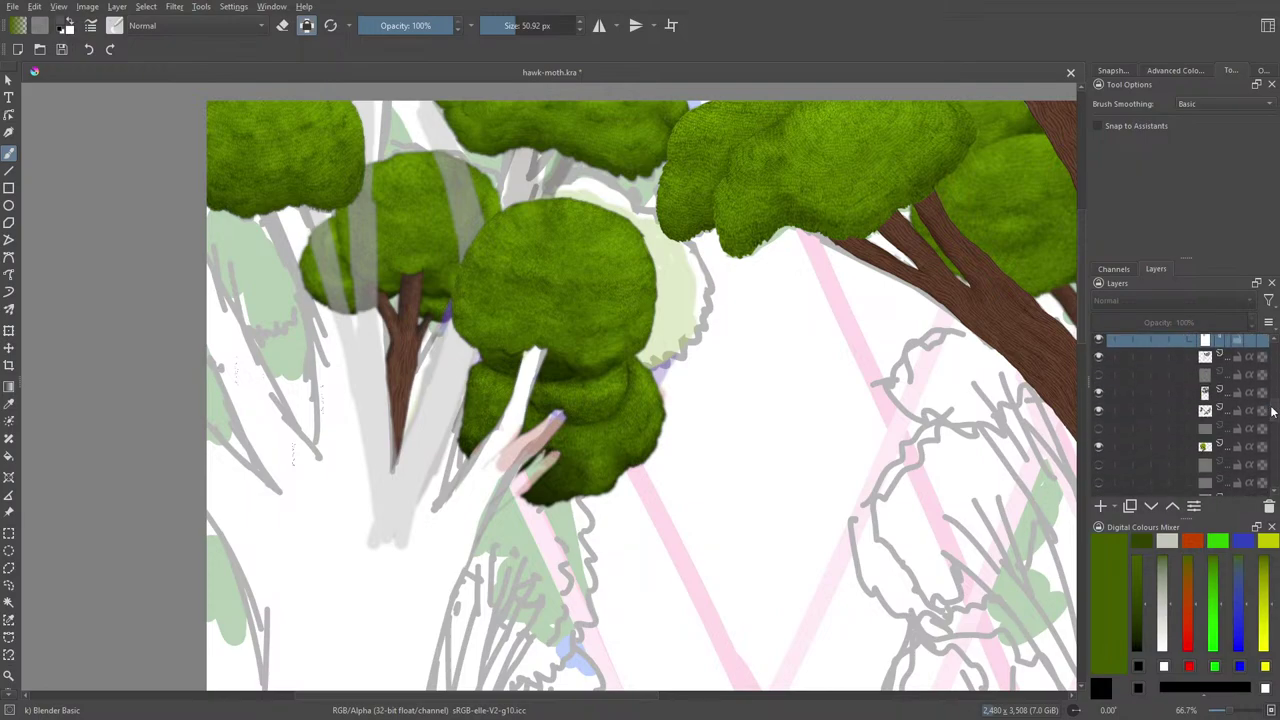